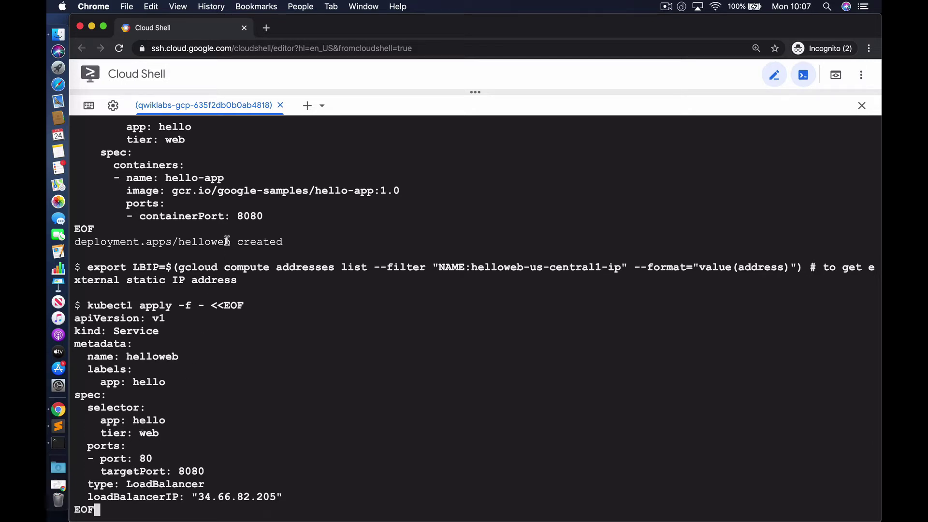
- Apply the helloweb Service manifest of type LoadBalancer, mapping port 80 to target port 8080 with load balancer IP 34.66.82.205
{"action": "scroll", "coordinate": [227, 240], "scroll_direction": "up", "scroll_amount": 3}
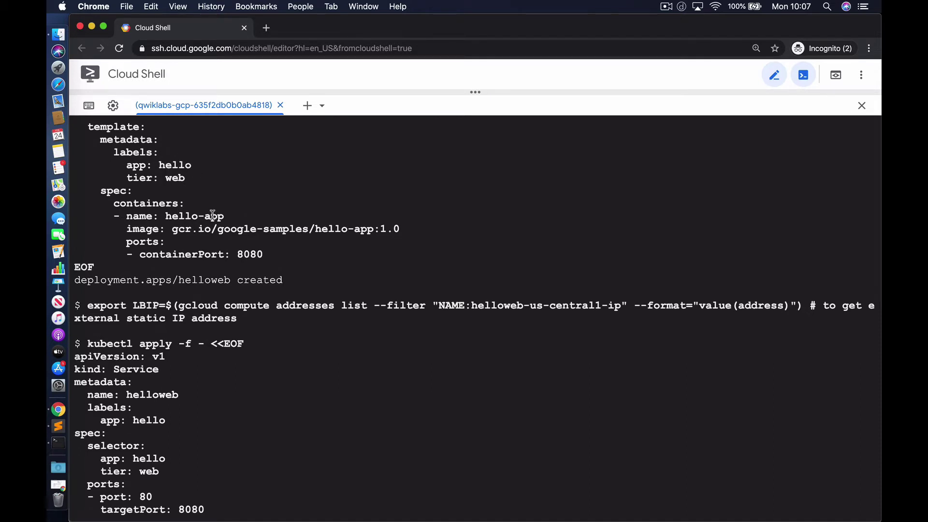
{"action": "scroll", "coordinate": [306, 419], "scroll_direction": "down", "scroll_amount": 3}
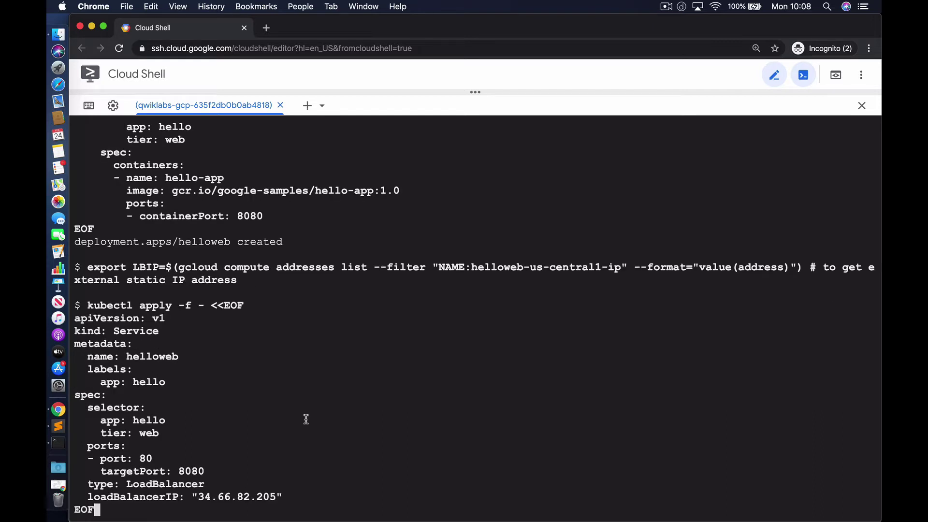
{"action": "key", "text": "Return"}
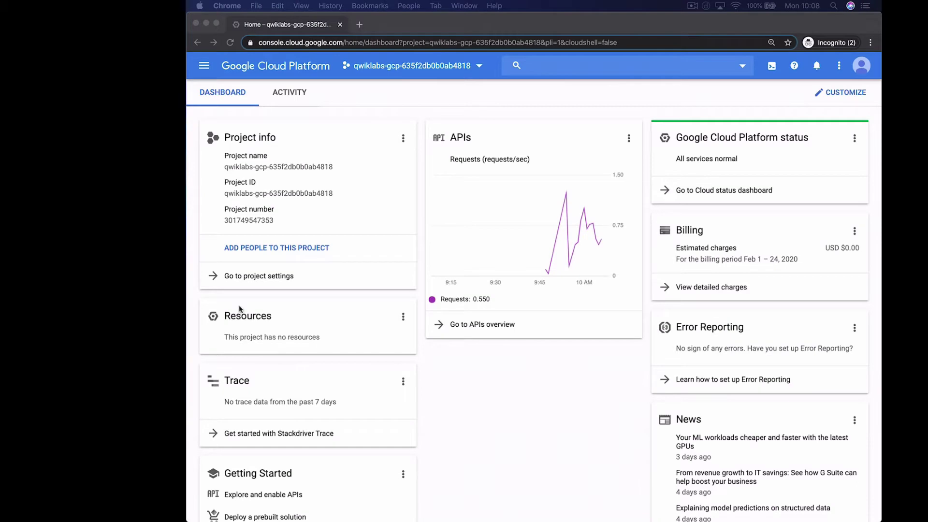
- Switch to the Google Cloud console and open the list of Kubernetes Engine clusters
{"action": "left_click", "coordinate": [205, 70]}
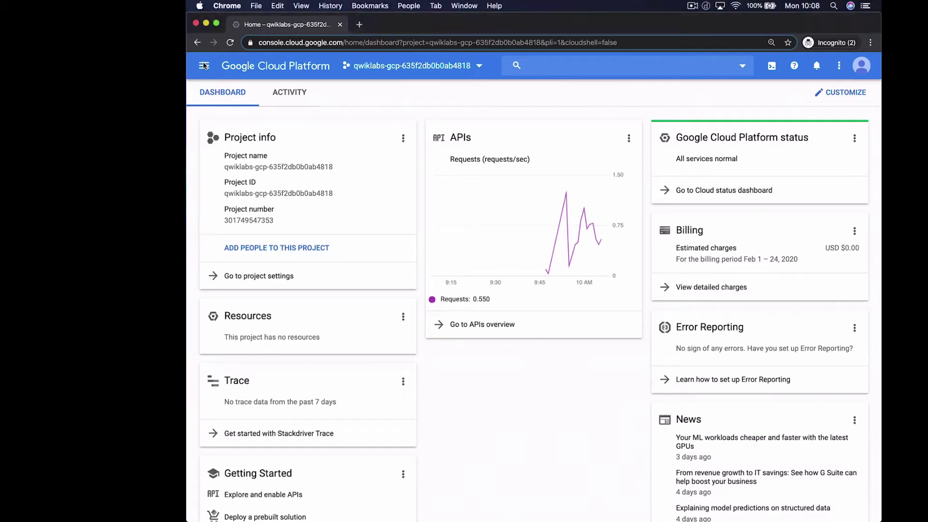
{"action": "left_click", "coordinate": [206, 71]}
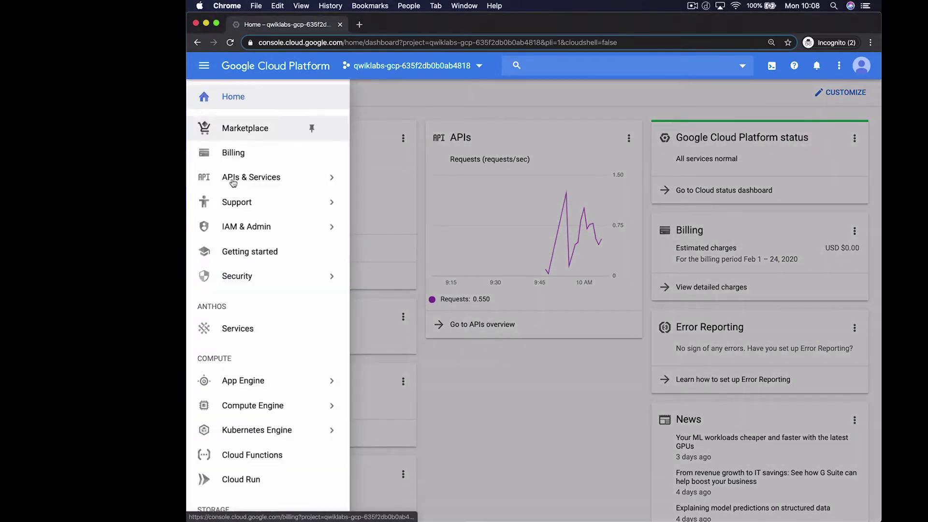
{"action": "mouse_move", "coordinate": [252, 435]}
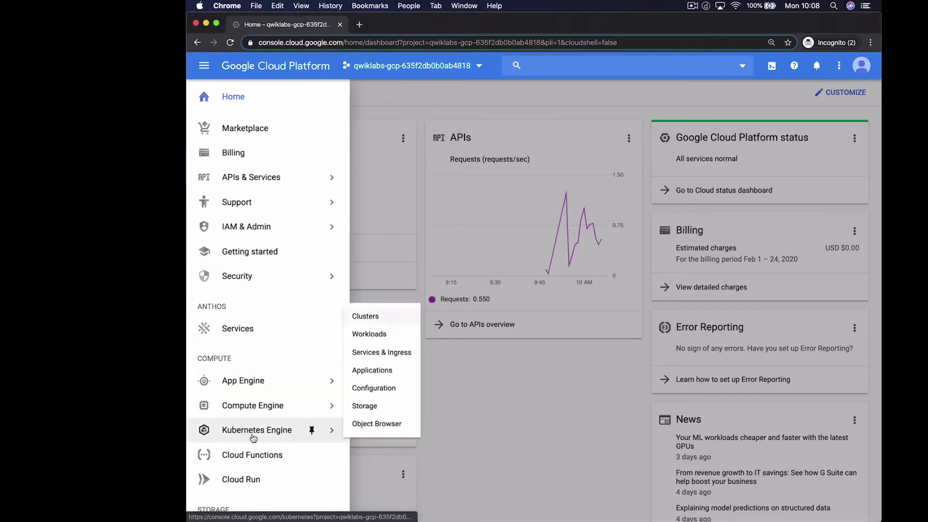
{"action": "left_click", "coordinate": [379, 320]}
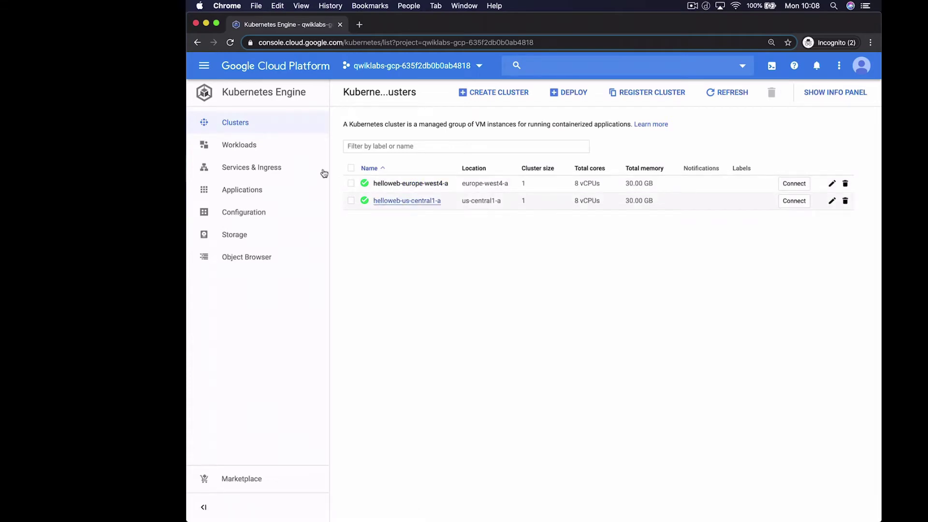
- Open the helloweb workload and examine its deployment details, including revisions, managed pods and exposing services
{"action": "left_click", "coordinate": [251, 146]}
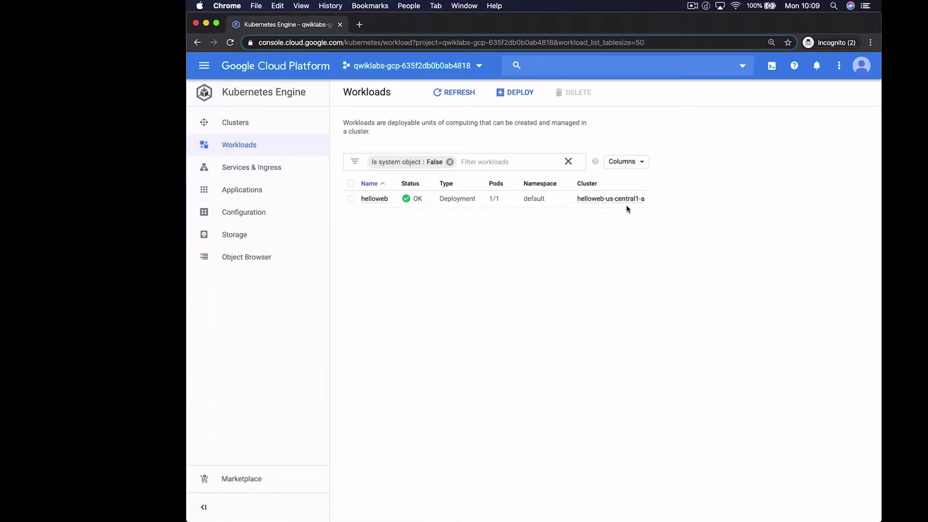
{"action": "left_click", "coordinate": [374, 201]}
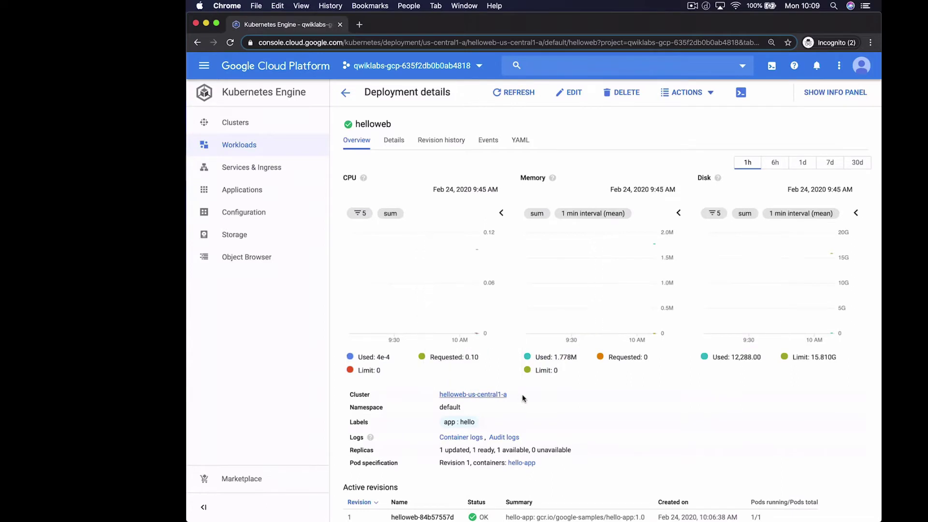
{"action": "scroll", "coordinate": [612, 410], "scroll_direction": "down", "scroll_amount": 5}
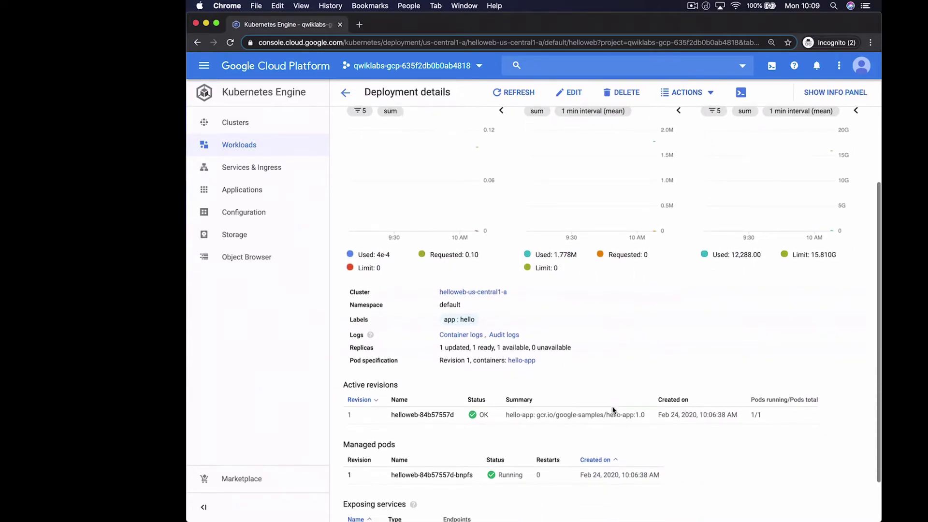
{"action": "scroll", "coordinate": [612, 410], "scroll_direction": "down", "scroll_amount": 2}
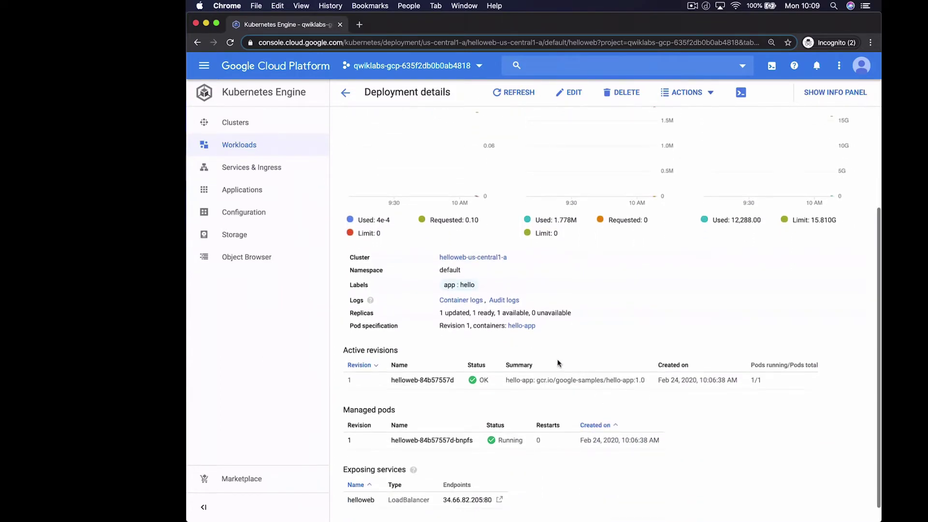
{"action": "scroll", "coordinate": [550, 398], "scroll_direction": "down", "scroll_amount": 1}
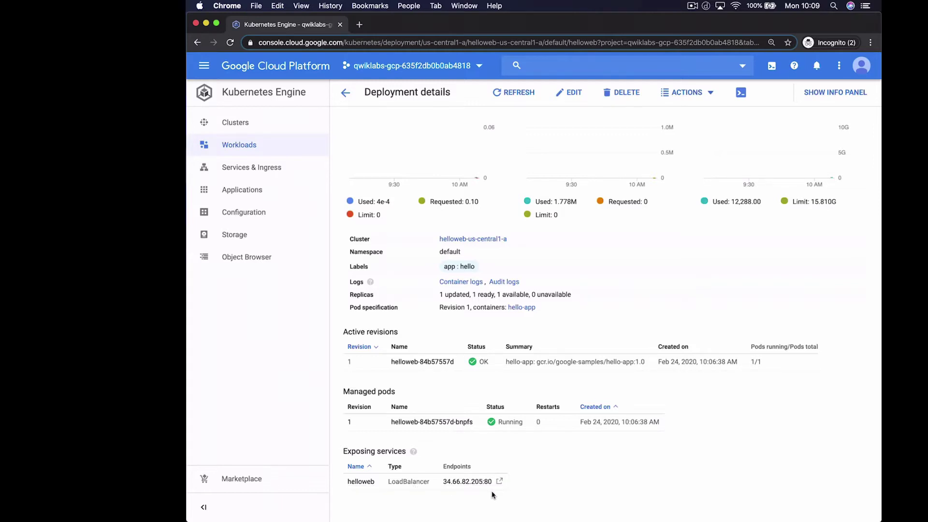
{"action": "scroll", "coordinate": [493, 495], "scroll_direction": "up", "scroll_amount": 5}
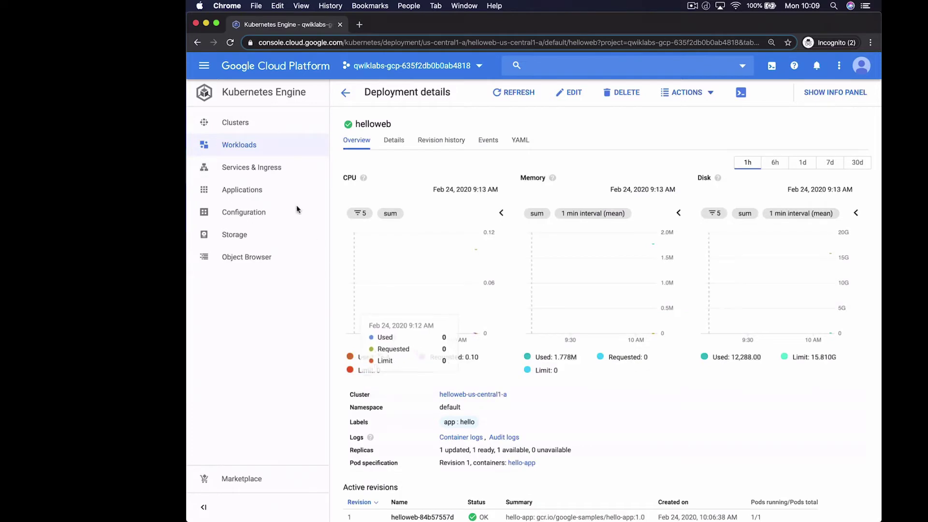
- Open the helloweb service and examine its load balancer, deployments, serving pods and ports
{"action": "left_click", "coordinate": [266, 170]}
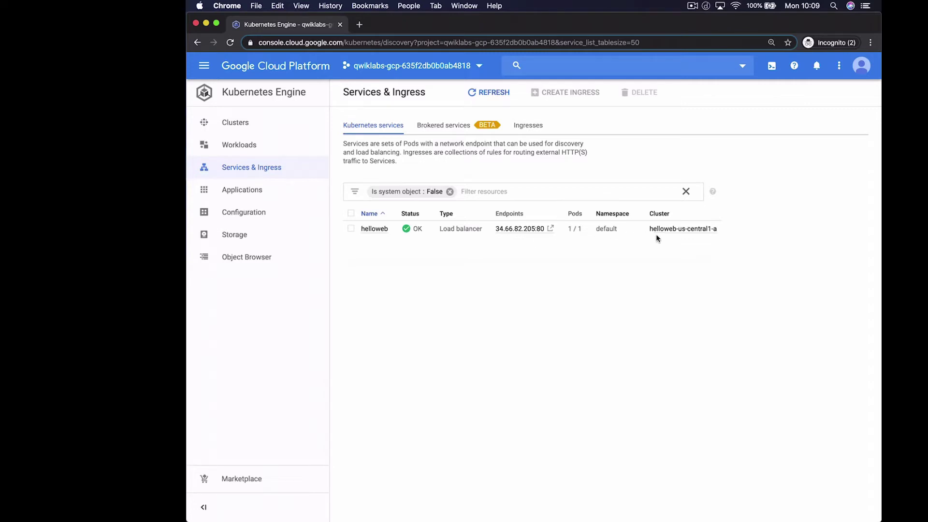
{"action": "left_click", "coordinate": [375, 230]}
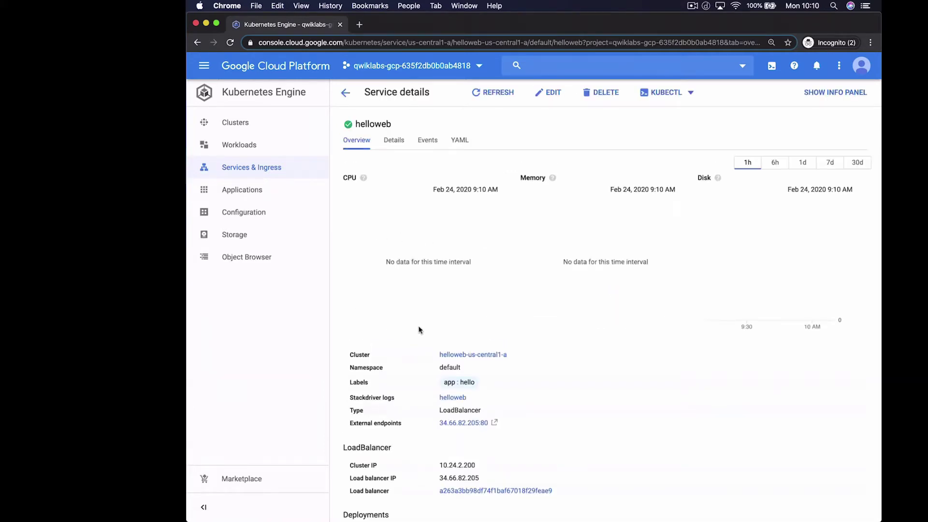
{"action": "scroll", "coordinate": [419, 330], "scroll_direction": "down", "scroll_amount": 4}
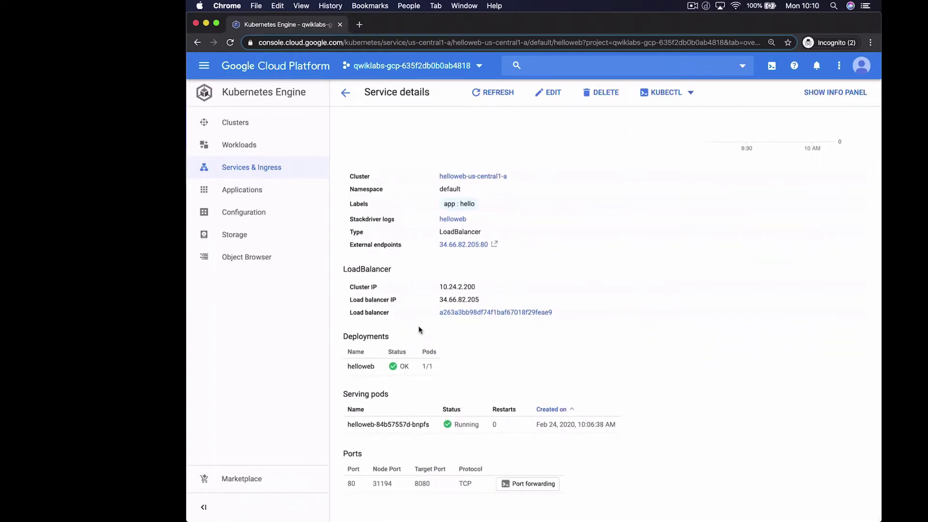
{"action": "scroll", "coordinate": [421, 332], "scroll_direction": "up", "scroll_amount": 4}
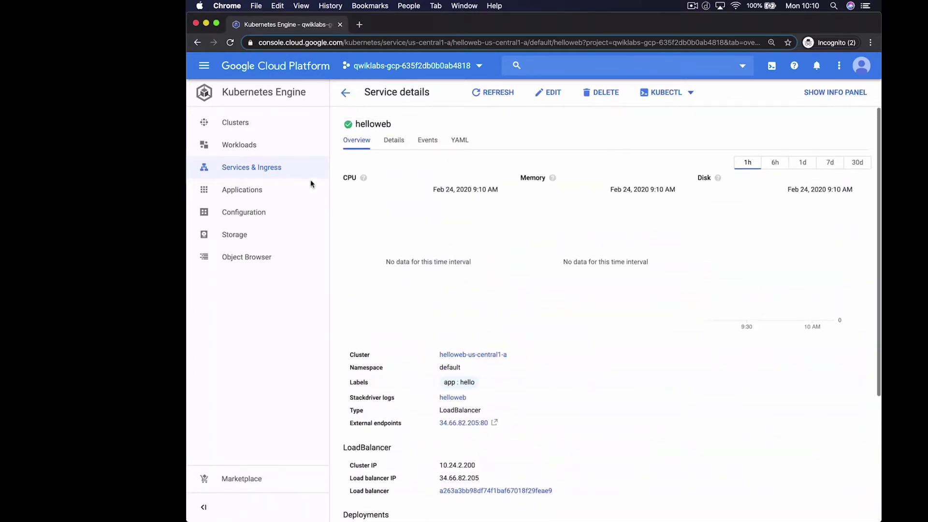
- Open the helloweb service's external endpoint from the services list, enlarge the page for reading, and close it
{"action": "left_click", "coordinate": [261, 171]}
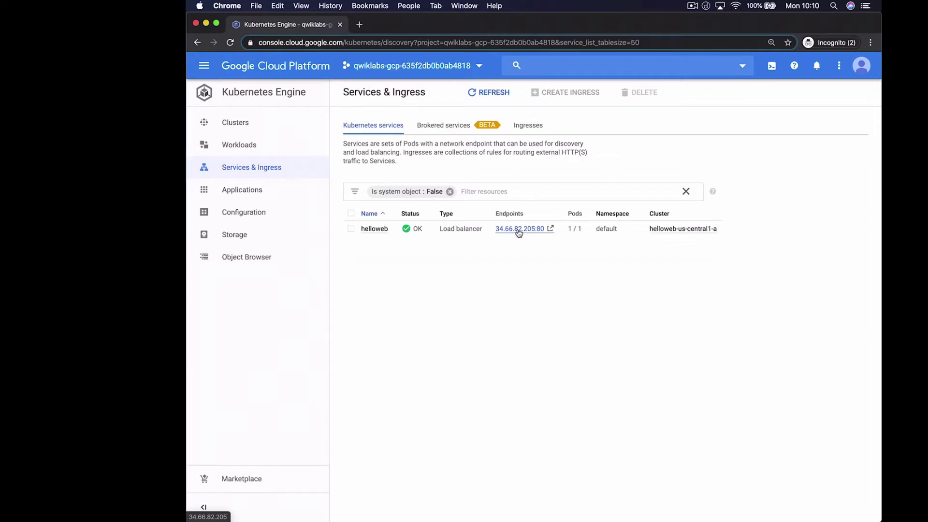
{"action": "left_click", "coordinate": [518, 229]}
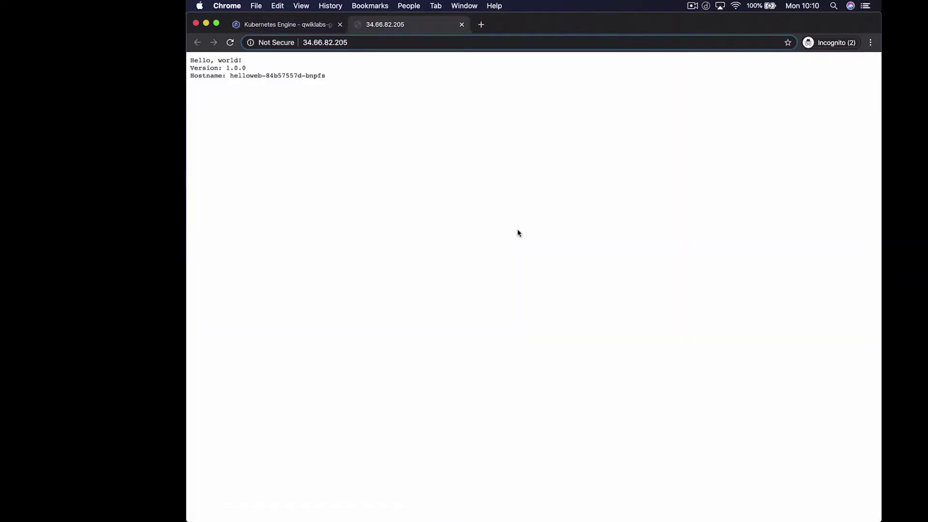
{"action": "key", "text": "super+equal"}
{"action": "key", "text": "super+equal"}
{"action": "key", "text": "super+equal"}
{"action": "key", "text": "super+equal"}
{"action": "key", "text": "super+equal"}
{"action": "key", "text": "super+equal"}
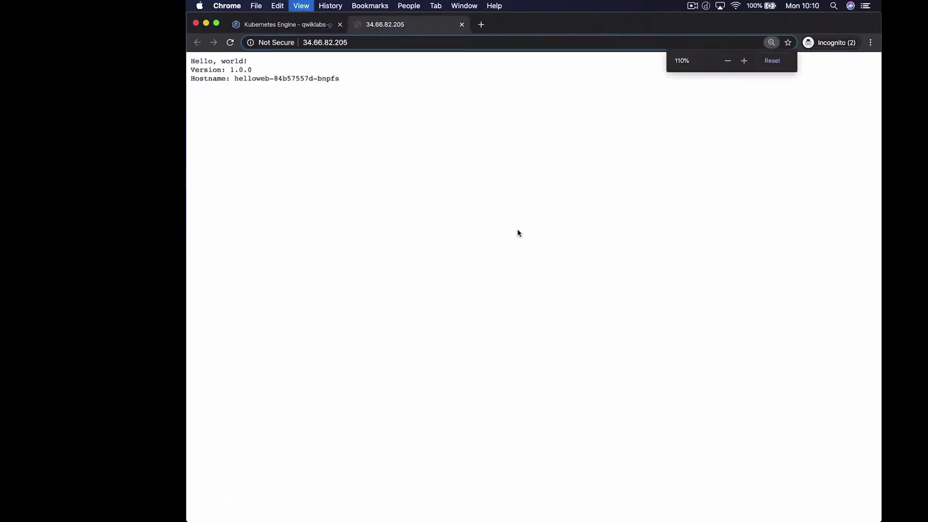
{"action": "key", "text": "super+equal"}
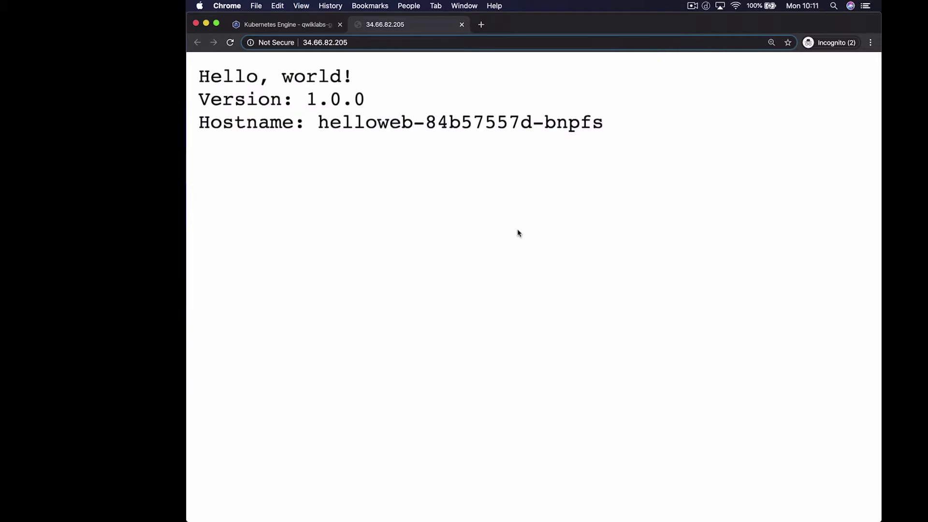
{"action": "left_click", "coordinate": [461, 24]}
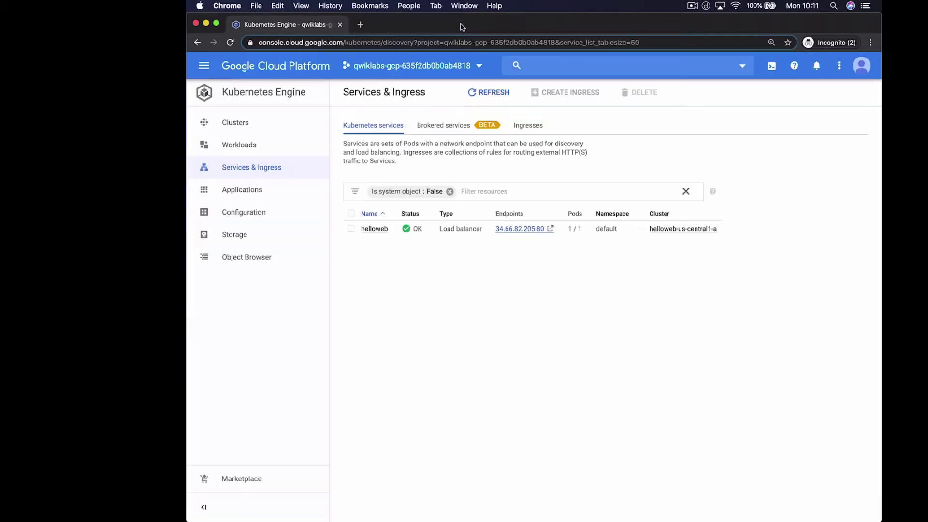
{"action": "left_click", "coordinate": [238, 124]}
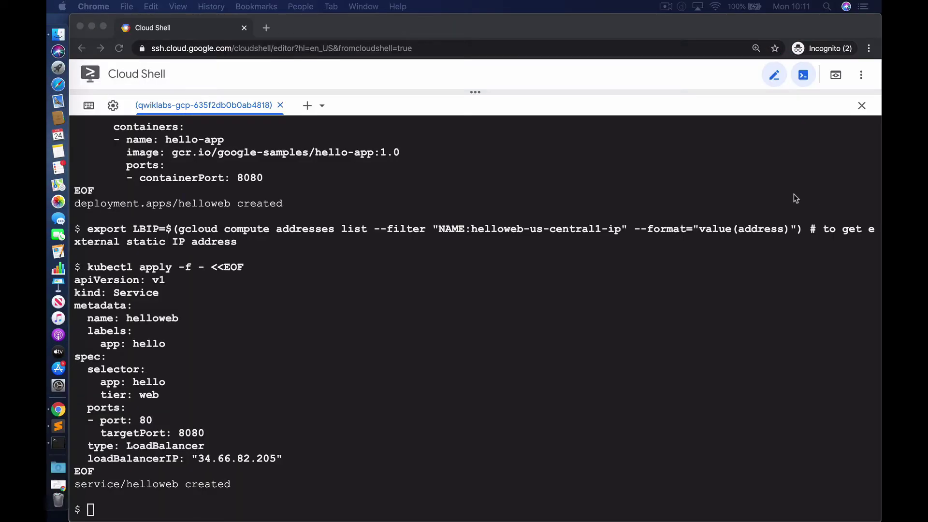
- In Cloud Shell, delete the helloweb service and the helloweb deployment with kubectl
{"action": "left_click", "coordinate": [298, 321]}
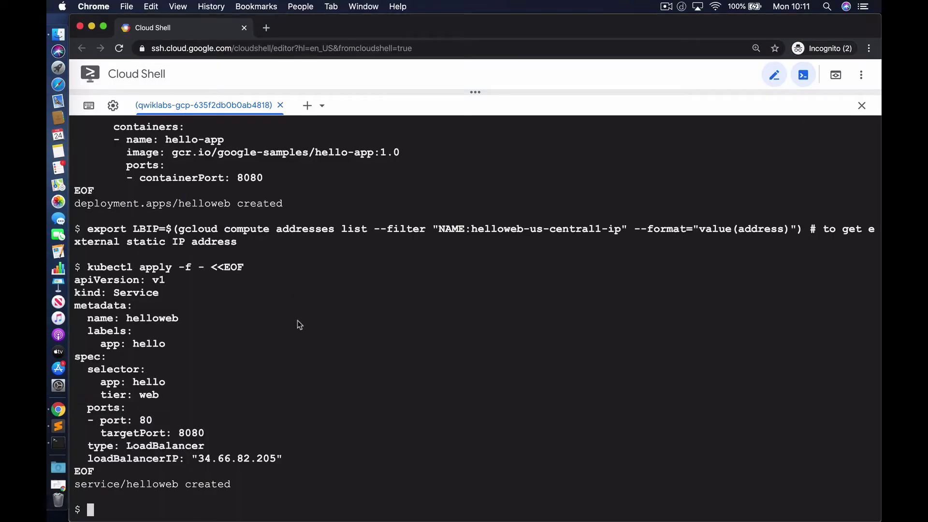
{"action": "type", "text": "kubectl delete service helloweb # to delete service"}
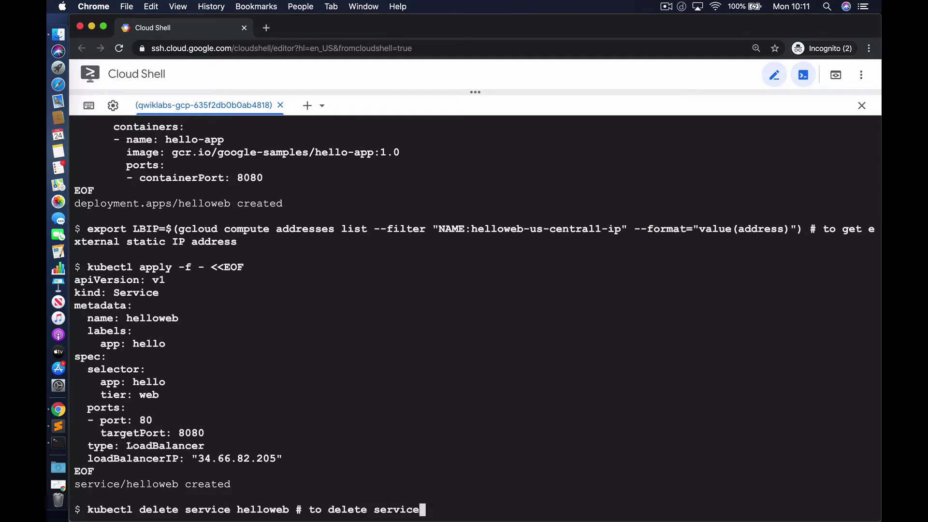
{"action": "key", "text": "Return"}
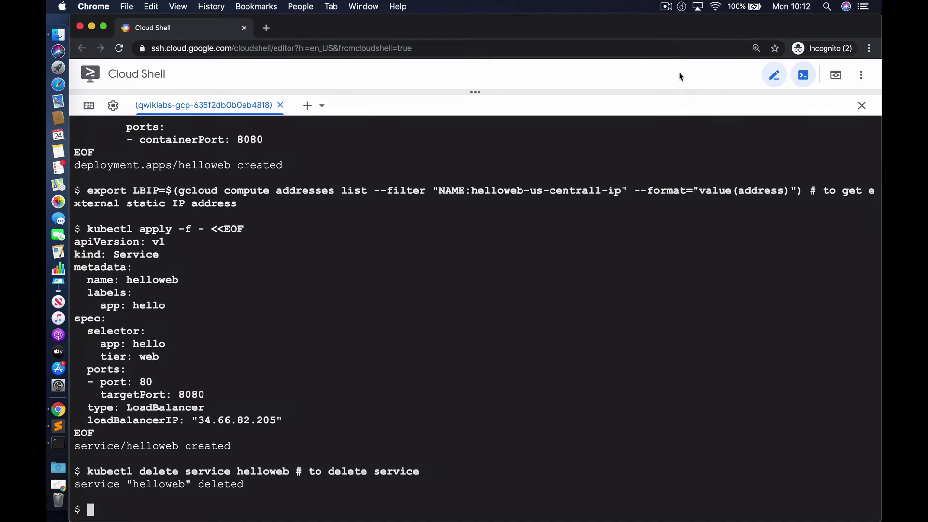
{"action": "type", "text": "kubectl delete deployment helloweb # to delete deployment"}
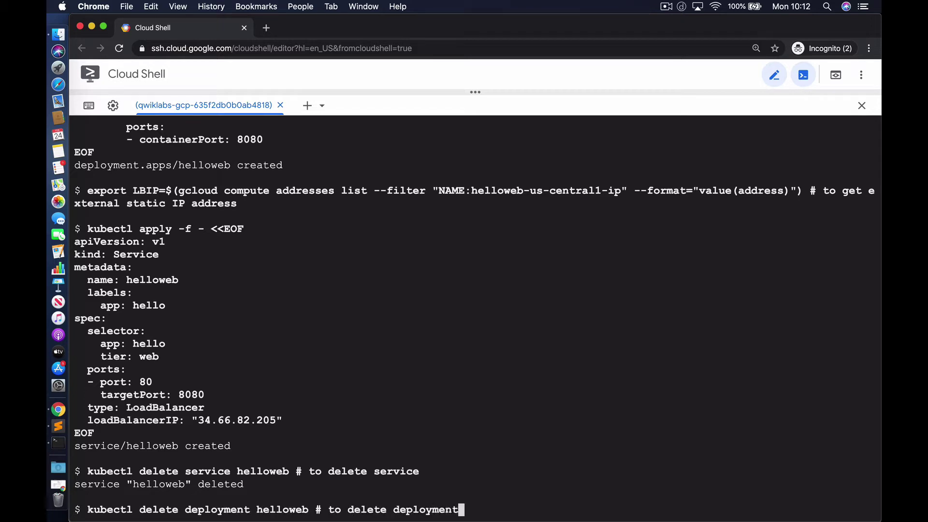
{"action": "key", "text": "Return"}
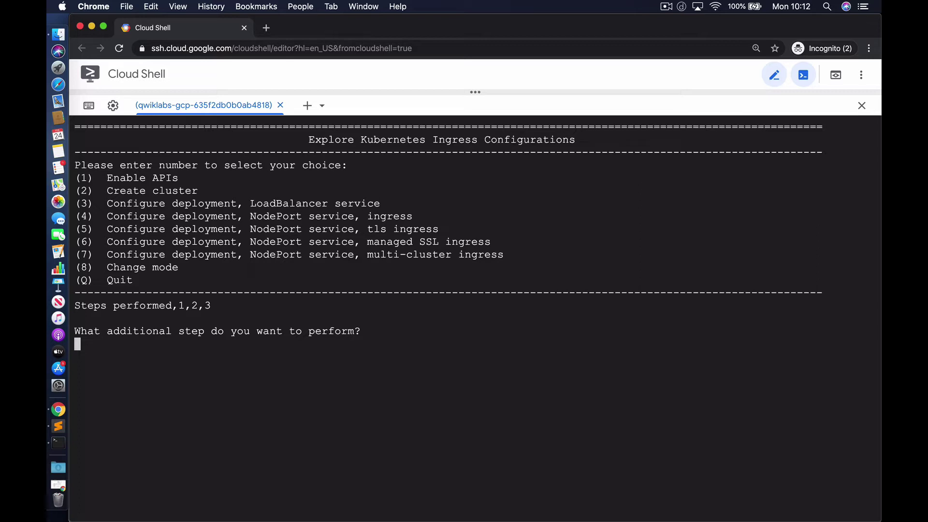
- Choose script option 4, deployment with NodePort service and ingress, and set the gcloud compute zone to us-central1-a
{"action": "type", "text": "4"}
{"action": "key", "text": "Return"}
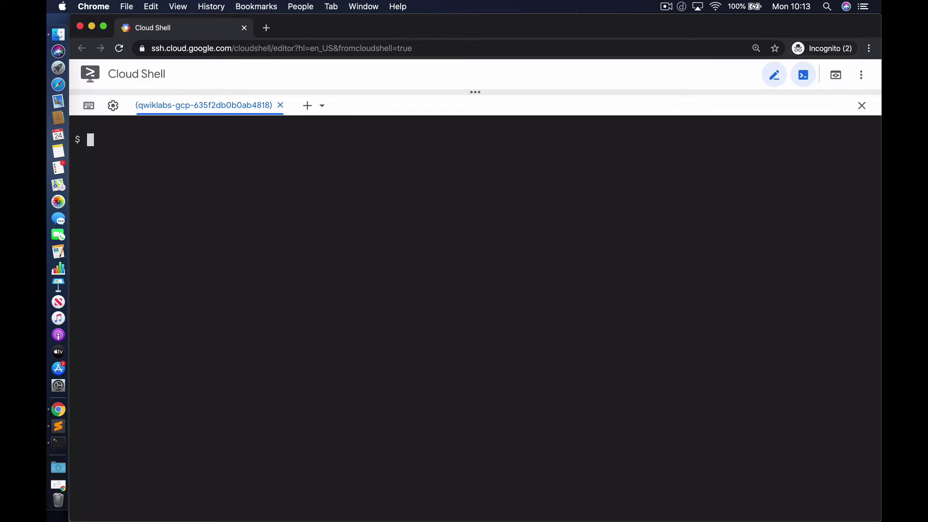
{"action": "type", "text": "gcloud config set compu"}
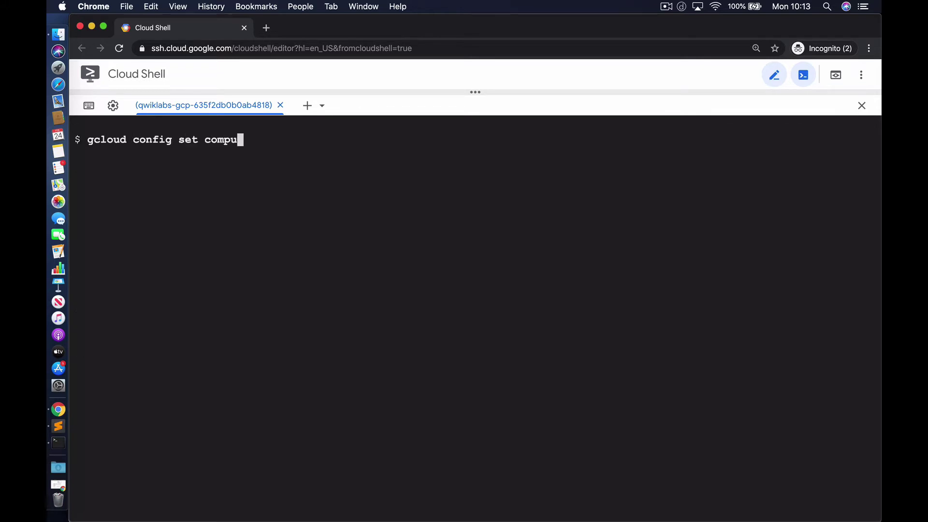
{"action": "type", "text": "te/zone us-central1-a # to set zone"}
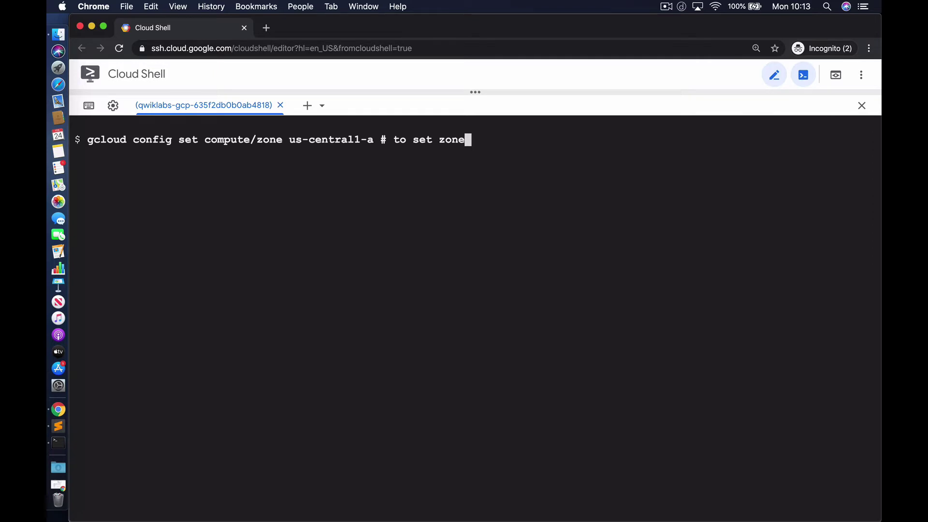
{"action": "key", "text": "Return"}
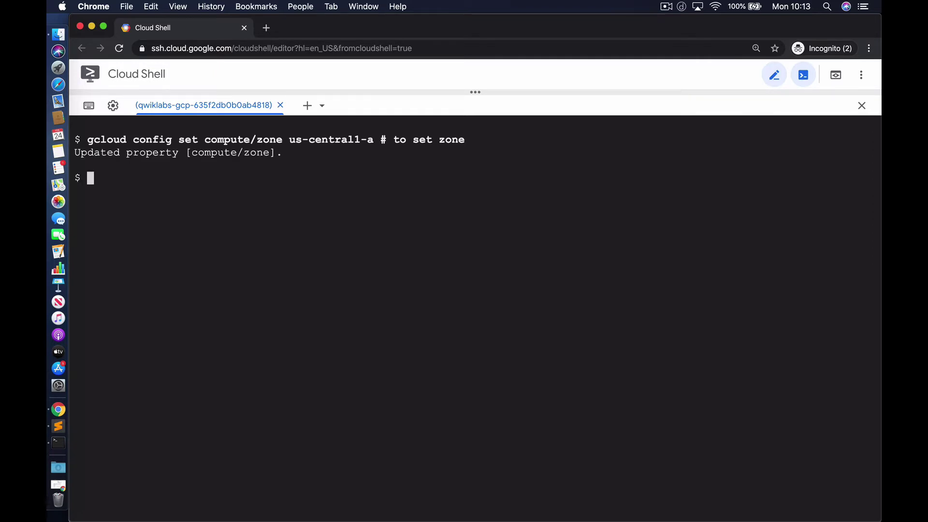
- Retrieve the credentials for the cluster helloweb-us-central1-a in zone us-central1-a with gcloud container clusters get-credentials
{"action": "type", "text": "gcloud container clusters get"}
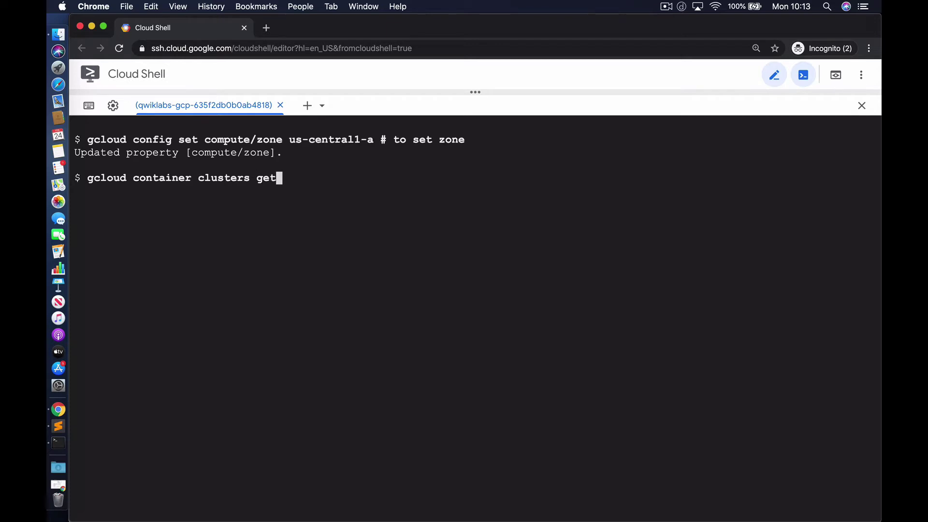
{"action": "type", "text": "-credentials helloweb-us-central1-a --"}
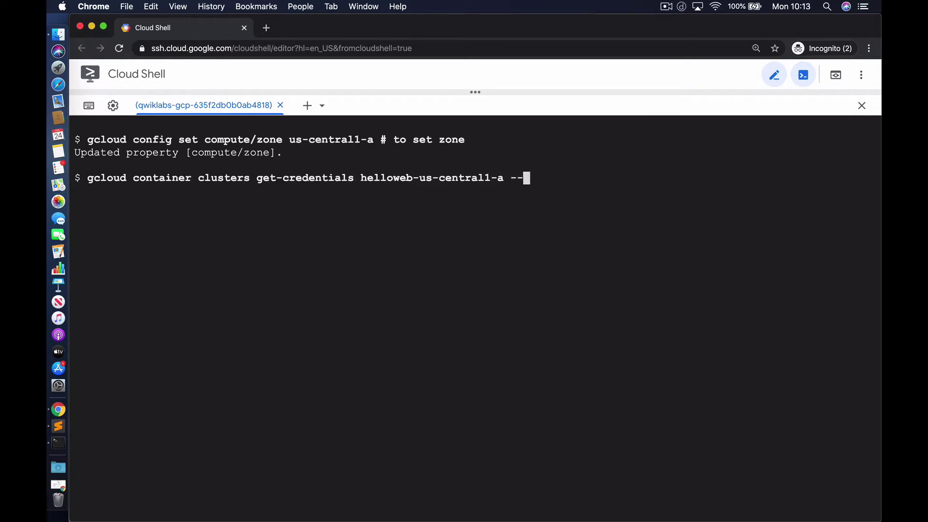
{"action": "type", "text": "zone us-central1-a # to retrieve the cre"}
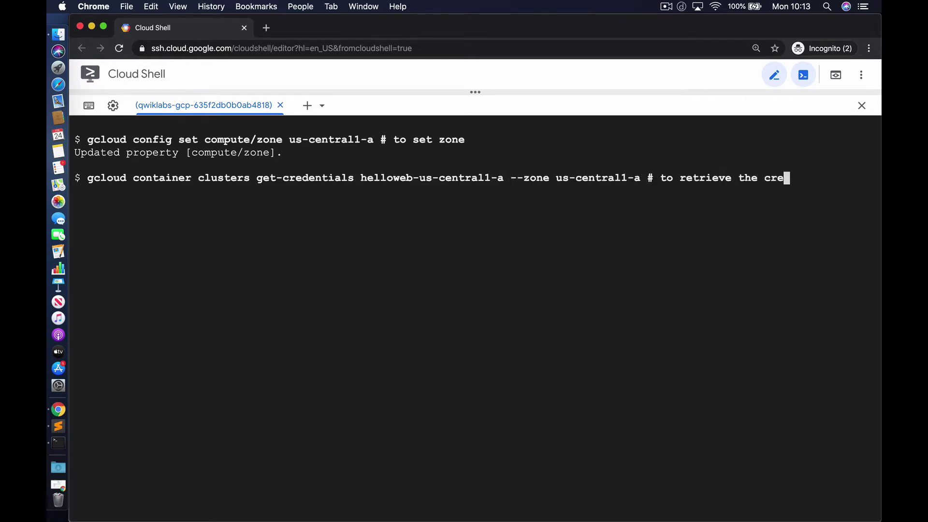
{"action": "type", "text": "dentials for cluster"}
{"action": "key", "text": "Return"}
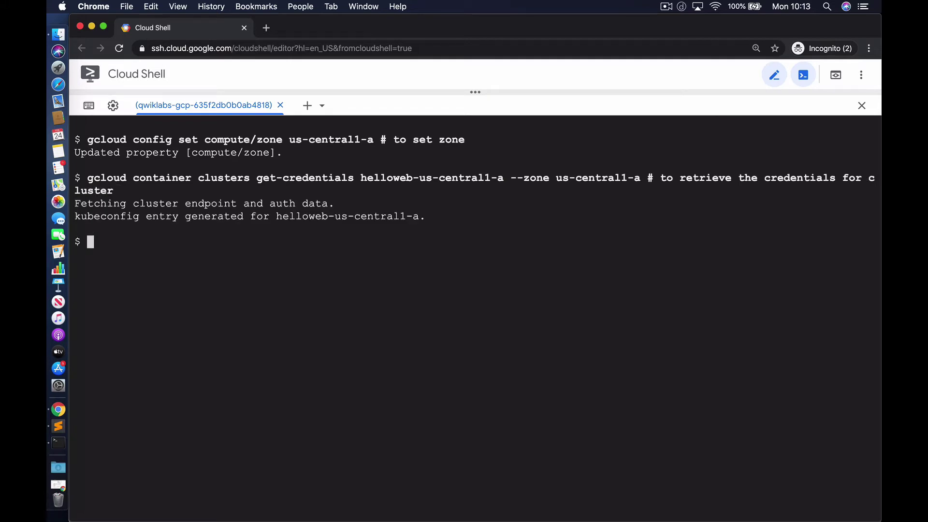
- Begin an inline kubectl apply heredoc ending at EOF for an apps/v1 Deployment named helloweb with the label app: hello
{"action": "type", "text": "kubectl apply -f - <<EOF"}
{"action": "key", "text": "Return"}
{"action": "type", "text": "apiVersion: apps/v1"}
{"action": "key", "text": "Return"}
{"action": "type", "text": "kind: Deployment"}
{"action": "key", "text": "Return"}
{"action": "type", "text": "metadata:"}
{"action": "key", "text": "Return"}
{"action": "type", "text": "name: helloweb"}
{"action": "key", "text": "Return"}
{"action": "type", "text": "labels:"}
{"action": "key", "text": "Return"}
{"action": "type", "text": "app: hello"}
{"action": "key", "text": "Return"}
- Add the Deployment's spec with a selector whose matchLabels are app: hello and tier: web
{"action": "type", "text": "spec:"}
{"action": "key", "text": "Return"}
{"action": "type", "text": "selector:"}
{"action": "key", "text": "Return"}
{"action": "type", "text": "matchLabels:"}
{"action": "key", "text": "Return"}
{"action": "type", "text": "app: hello"}
{"action": "key", "text": "Return"}
{"action": "type", "text": "tier: web"}
{"action": "key", "text": "Return"}
- Add the Deployment's pod template with metadata labels app: hello and tier: web
{"action": "type", "text": "template:"}
{"action": "key", "text": "Return"}
{"action": "type", "text": "metadata:"}
{"action": "key", "text": "Return"}
{"action": "type", "text": "labels:"}
{"action": "key", "text": "Return"}
{"action": "type", "text": "app: hello"}
{"action": "key", "text": "Return"}
{"action": "type", "text": "tier: web"}
{"action": "key", "text": "Return"}
- Define the container hello-app with image gcr.io/google-samples/hello-app:1.0 and containerPort 8080 in the pod template, and apply the Deployment
{"action": "type", "text": "spec:"}
{"action": "key", "text": "Return"}
{"action": "type", "text": "containers:"}
{"action": "key", "text": "Return"}
{"action": "type", "text": "- name: hello-app"}
{"action": "key", "text": "Return"}
{"action": "type", "text": "image: gcr.io/google-samples/hello-app:1.0"}
{"action": "key", "text": "Return"}
{"action": "type", "text": "ports:"}
{"action": "key", "text": "Return"}
{"action": "type", "text": "- containerPort: 8080"}
{"action": "key", "text": "Return"}
{"action": "type", "text": "EOF"}
{"action": "key", "text": "Return"}
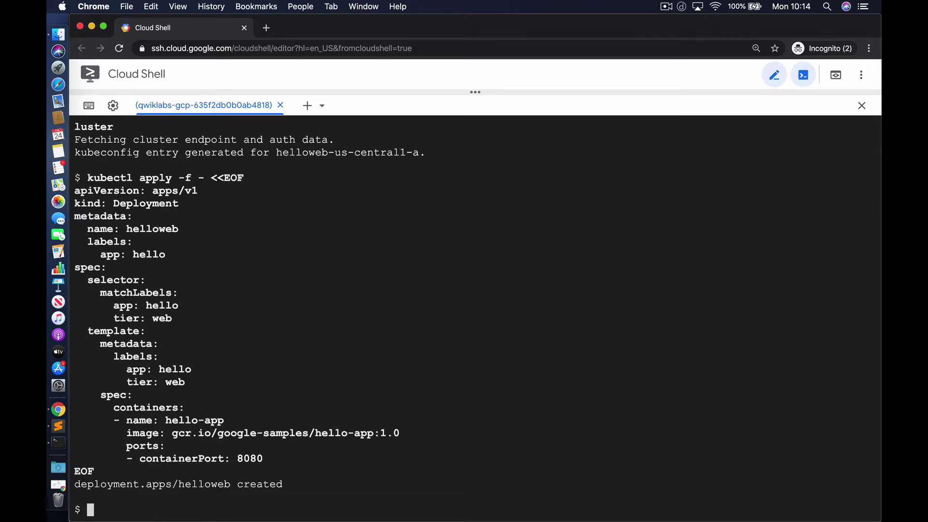
- Begin an inline kubectl apply heredoc for a v1 Service named helloweb with the label app: hello
{"action": "type", "text": "kubectl apply -f - <<EOF"}
{"action": "key", "text": "Return"}
{"action": "type", "text": "apiVersion:"}
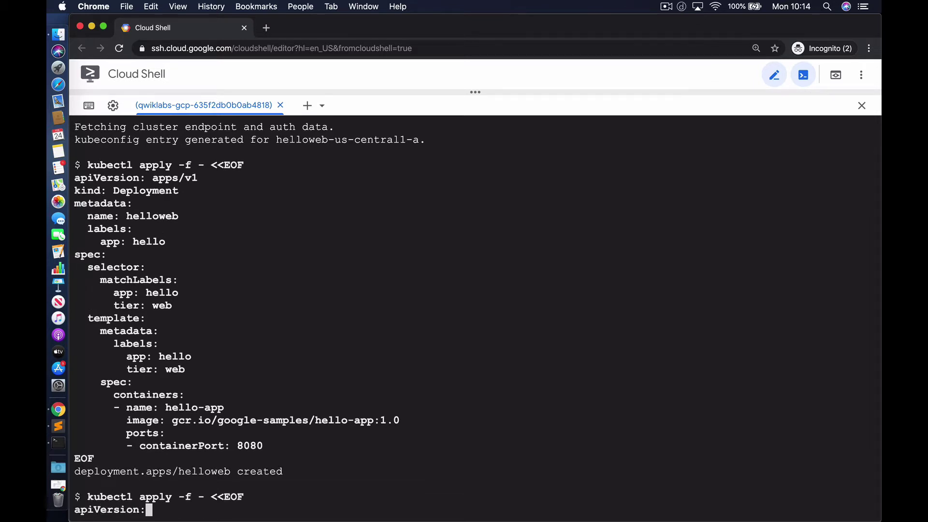
{"action": "type", "text": " v1"}
{"action": "key", "text": "Return"}
{"action": "type", "text": "kind: Service"}
{"action": "key", "text": "Return"}
{"action": "type", "text": "metadata:"}
{"action": "key", "text": "Return"}
{"action": "type", "text": "name: helloweb"}
{"action": "key", "text": "Return"}
{"action": "type", "text": "labels:"}
{"action": "key", "text": "Return"}
{"action": "type", "text": "app: hello"}
{"action": "key", "text": "Return"}
- Specify the Service's type as NodePort with the selector app: hello and tier: web
{"action": "type", "text": "spec:"}
{"action": "key", "text": "Return"}
{"action": "type", "text": "type: NodePort"}
{"action": "key", "text": "Return"}
{"action": "type", "text": "selector:"}
{"action": "key", "text": "Return"}
{"action": "type", "text": "app: "}
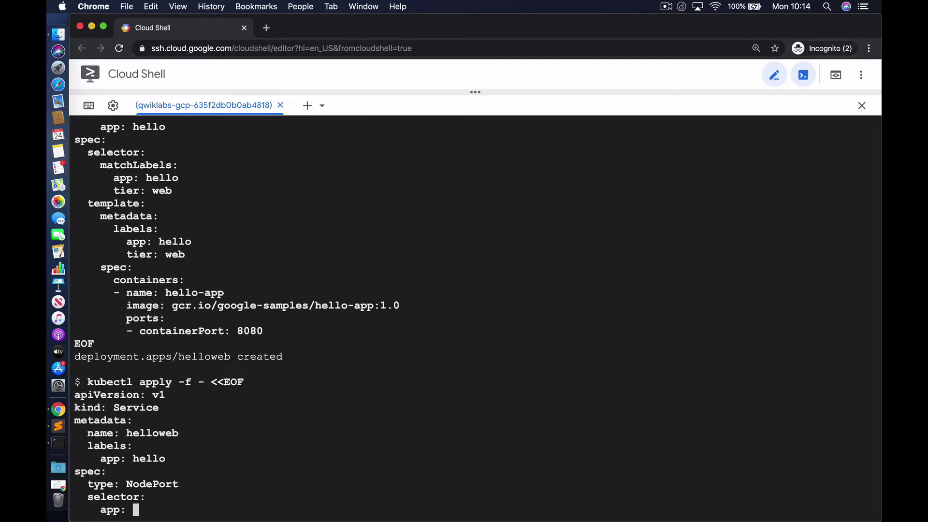
{"action": "type", "text": "hello"}
{"action": "key", "text": "Return"}
{"action": "type", "text": "tier: web"}
{"action": "key", "text": "Return"}
- Map the Service's port 8080 to targetPort 8080 and apply the Service manifest
{"action": "type", "text": "ports:"}
{"action": "key", "text": "Return"}
{"action": "type", "text": "- por"}
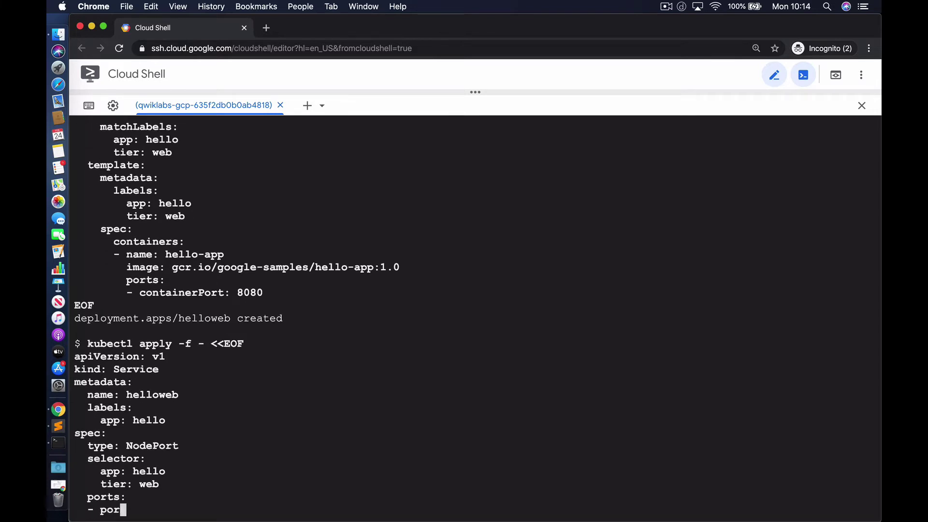
{"action": "type", "text": "t: 8080"}
{"action": "key", "text": "Return"}
{"action": "type", "text": "targetPort: 8080"}
{"action": "key", "text": "Return"}
{"action": "type", "text": "EOF"}
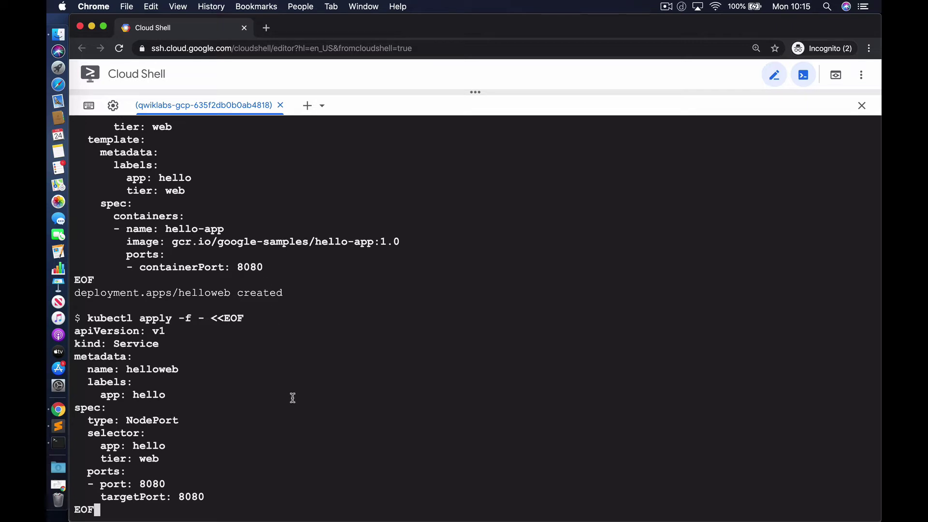
{"action": "key", "text": "Return"}
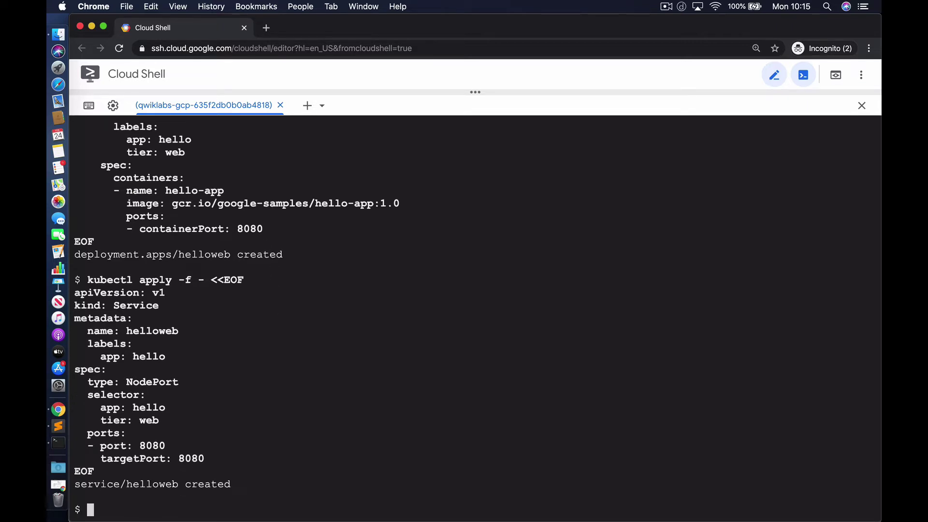
- Begin an inline kubectl apply heredoc for an extensions/v1beta1 Ingress named helloweb
{"action": "type", "text": "kubectl apply -f - <<EOF"}
{"action": "key", "text": "Return"}
{"action": "type", "text": "apiVersion: extensions/v1beta1"}
{"action": "key", "text": "Return"}
{"action": "type", "text": "kind: Ingress"}
{"action": "key", "text": "Return"}
{"action": "type", "text": "metadata:"}
{"action": "key", "text": "Return"}
{"action": "type", "text": "name: helloweb"}
{"action": "key", "text": "Return"}
- Add the Ingress annotation kubernetes.io/ingress.global-static-ip-name: helloweb-global-ip and the label app: hello
{"action": "type", "text": "annotations:"}
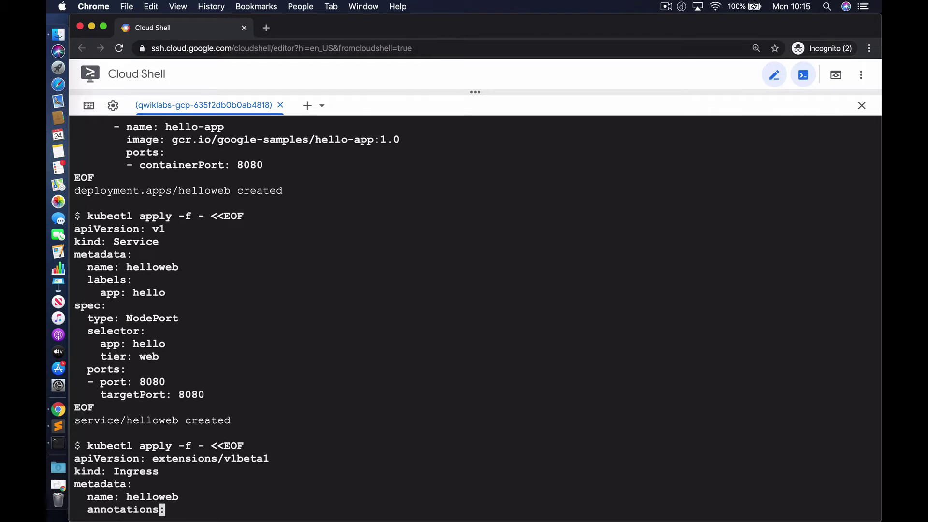
{"action": "key", "text": "Return"}
{"action": "type", "text": "kubernetes.io/ingress.g"}
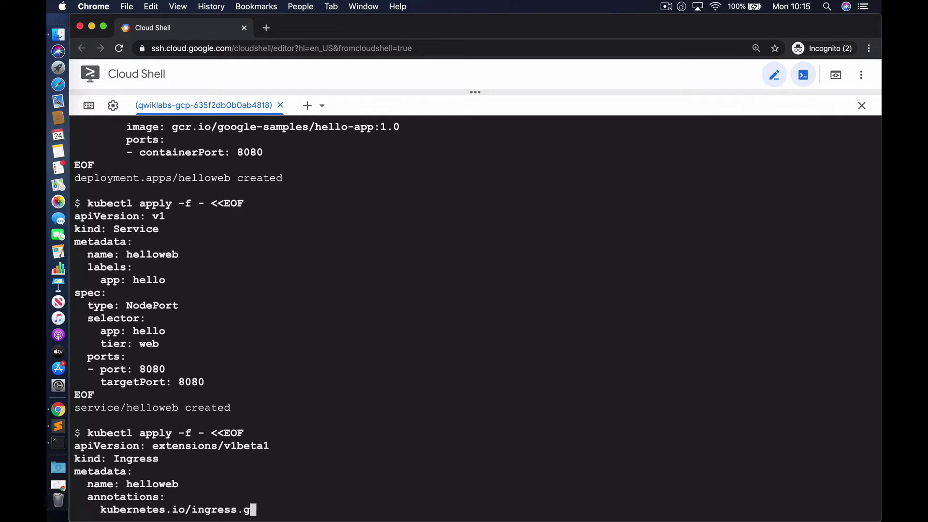
{"action": "type", "text": "lobal-static-ip-name: helloweb-global-ip"}
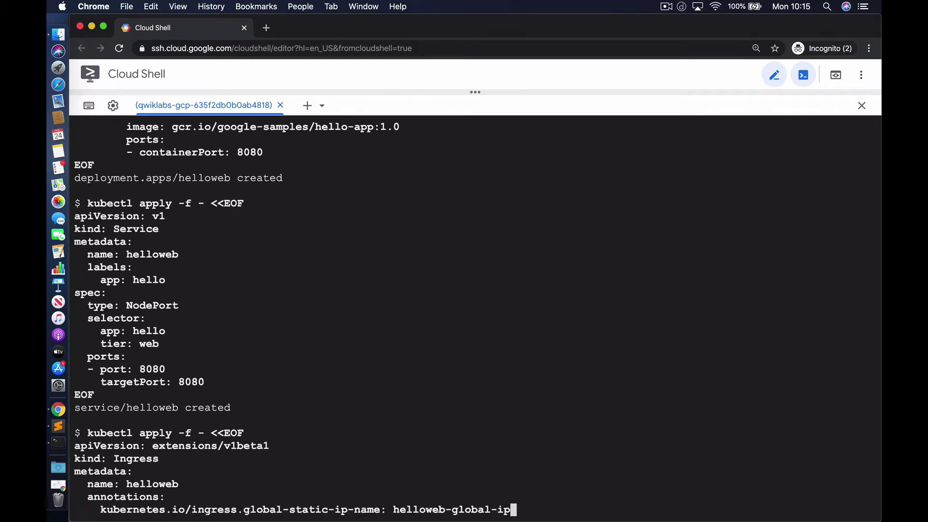
{"action": "key", "text": "Return"}
{"action": "type", "text": "labels:"}
{"action": "key", "text": "Return"}
{"action": "type", "text": "app: hello"}
{"action": "key", "text": "Return"}
- Set the Ingress backend to serviceName helloweb and servicePort 8080, and apply the manifest
{"action": "type", "text": "spec:"}
{"action": "key", "text": "Return"}
{"action": "type", "text": "backend:"}
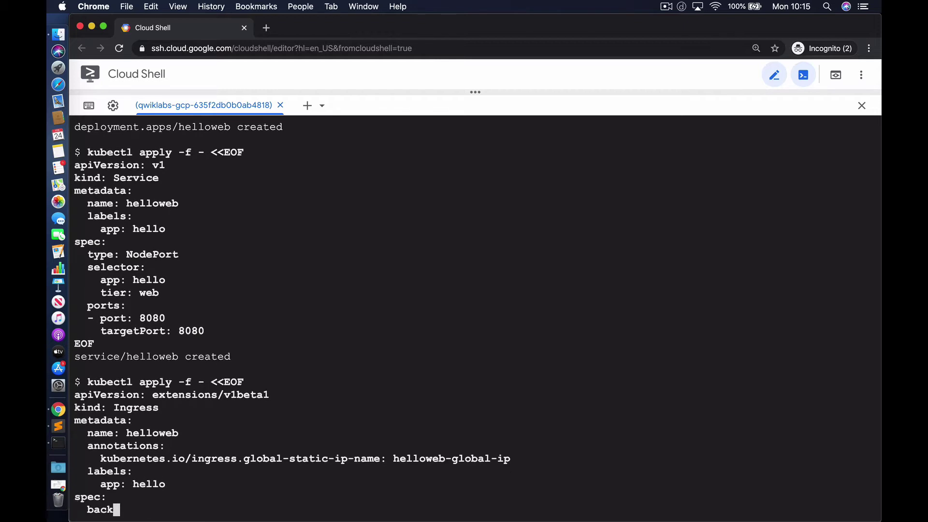
{"action": "key", "text": "Return"}
{"action": "type", "text": "serviceName: helloweb"}
{"action": "key", "text": "Return"}
{"action": "type", "text": "ser"}
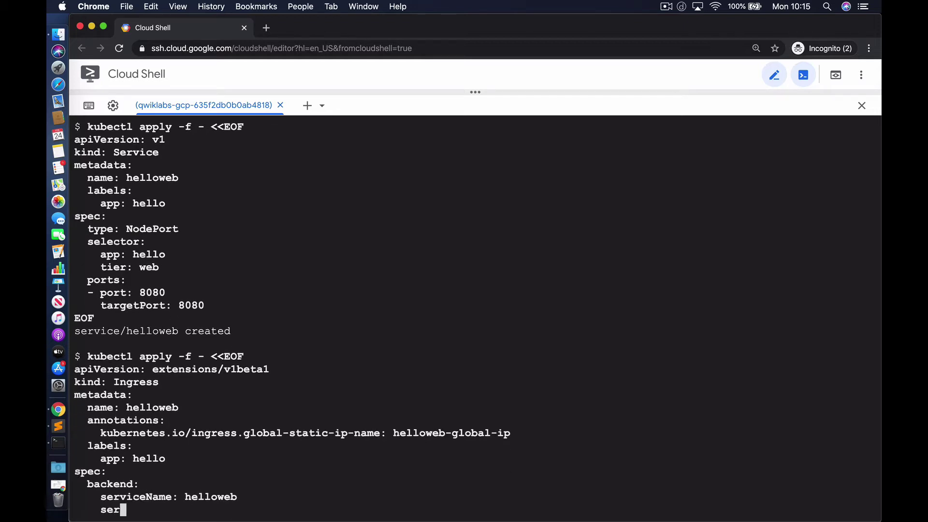
{"action": "type", "text": "vicePort: 8080"}
{"action": "key", "text": "Return"}
{"action": "type", "text": "EOF"}
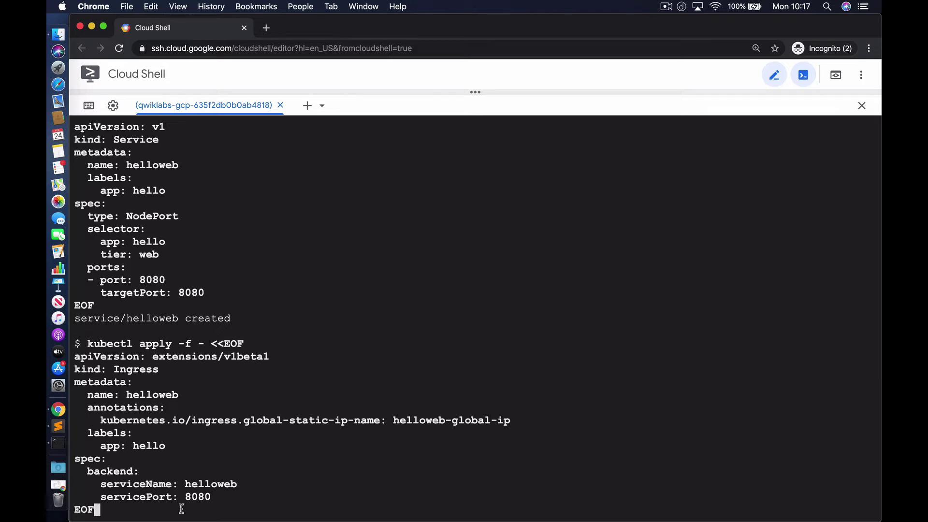
{"action": "key", "text": "Return"}
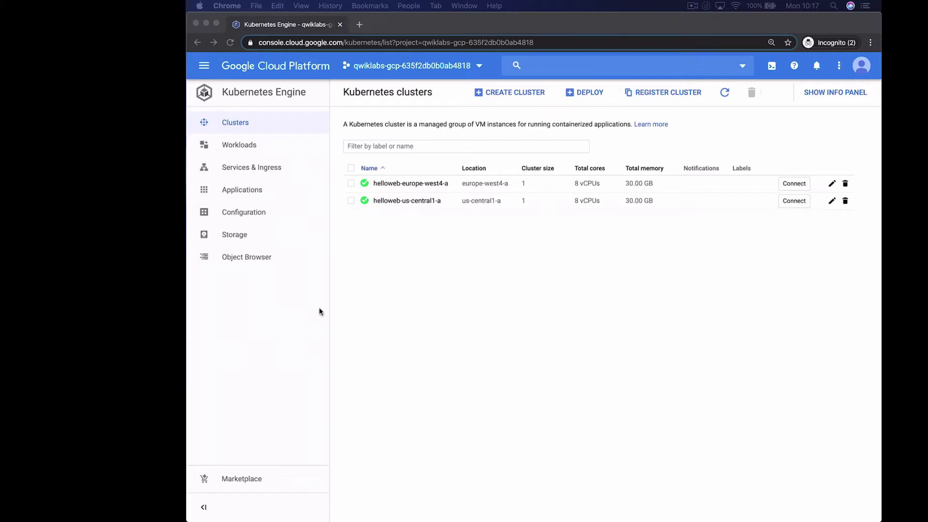
- In the Google Cloud console, check the workloads and examine the helloweb NodePort service's cluster IP, deployments, pods and ports
{"action": "left_click", "coordinate": [248, 146]}
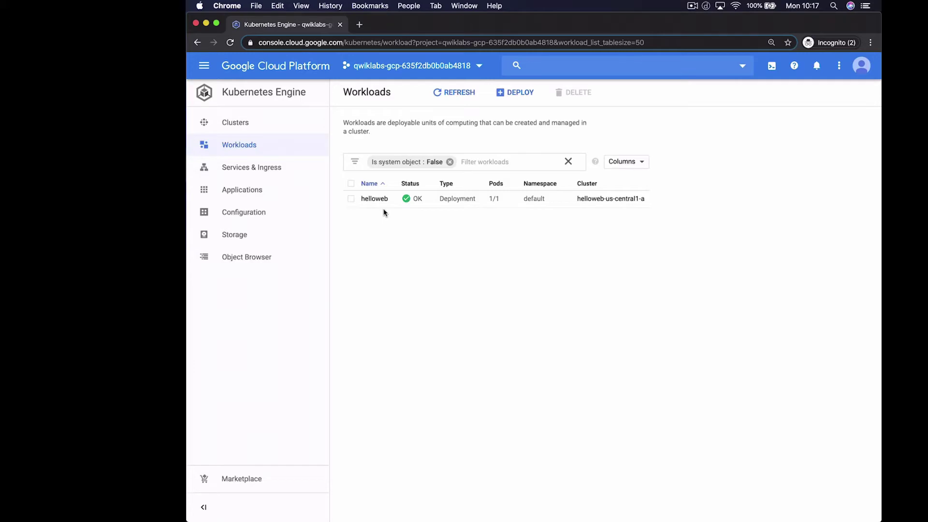
{"action": "left_click", "coordinate": [275, 169]}
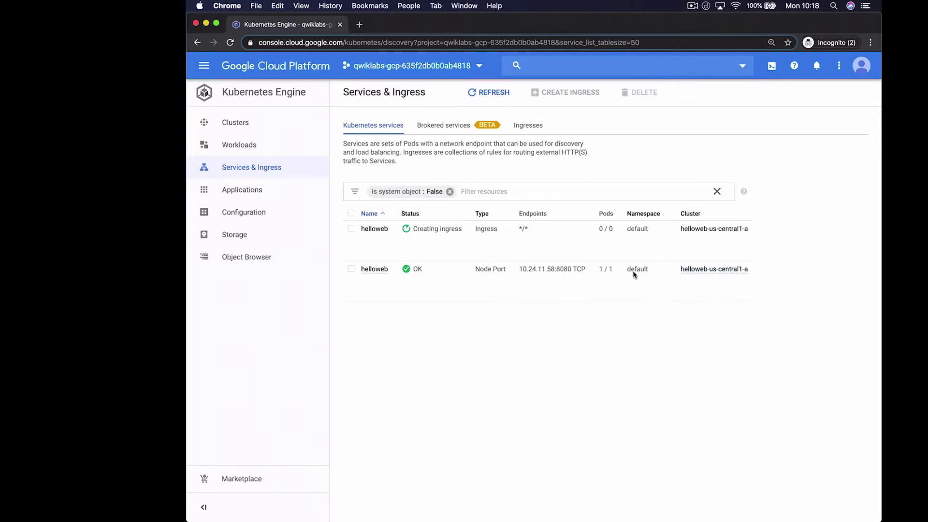
{"action": "left_click", "coordinate": [380, 272]}
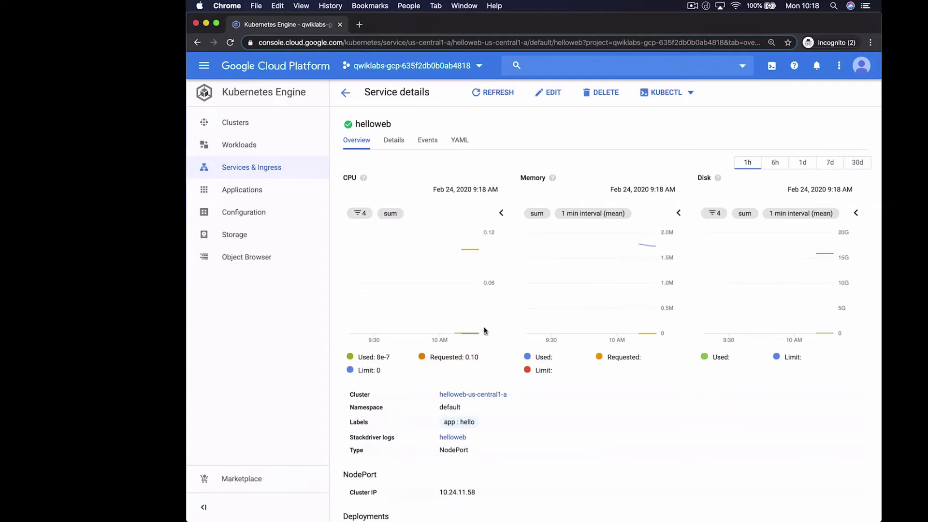
{"action": "scroll", "coordinate": [485, 331], "scroll_direction": "down", "scroll_amount": 5}
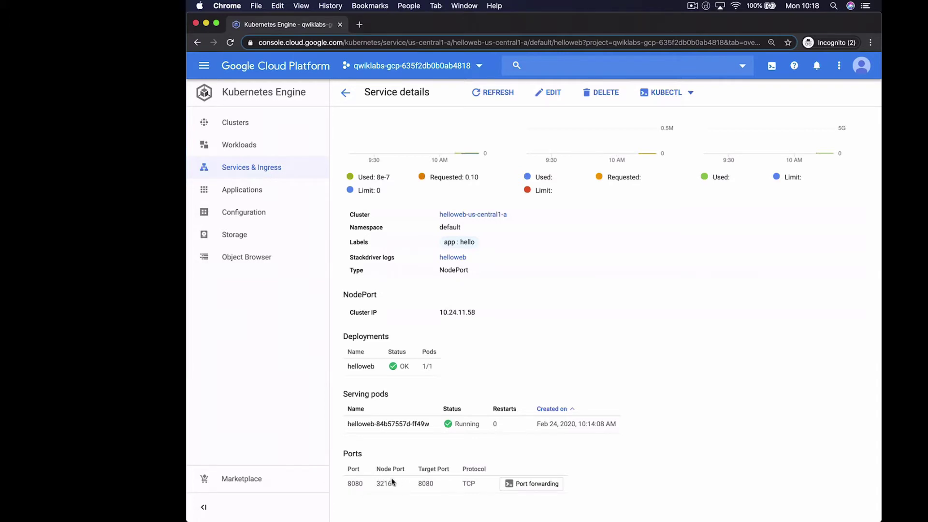
{"action": "scroll", "coordinate": [338, 333], "scroll_direction": "up", "scroll_amount": 4}
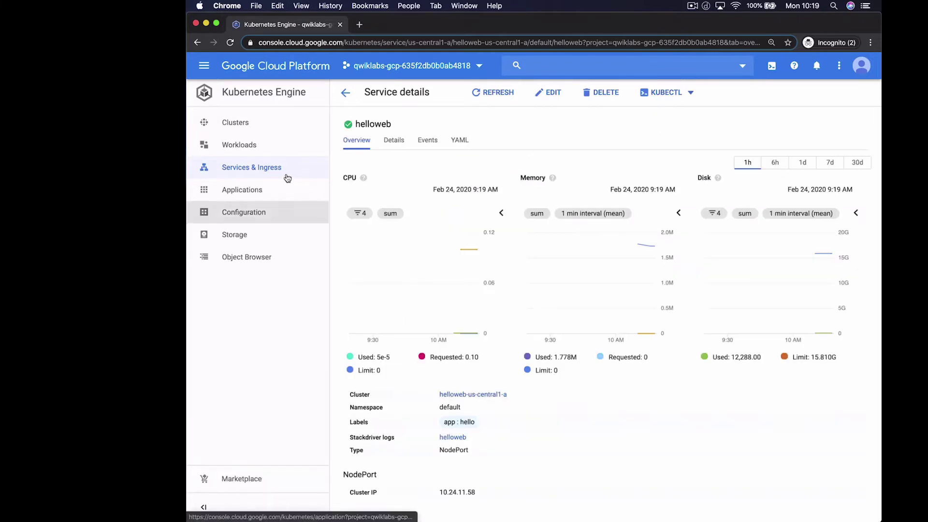
- Open the helloweb ingress from the services list and expand its annotations to examine the full ingress details
{"action": "left_click", "coordinate": [276, 171]}
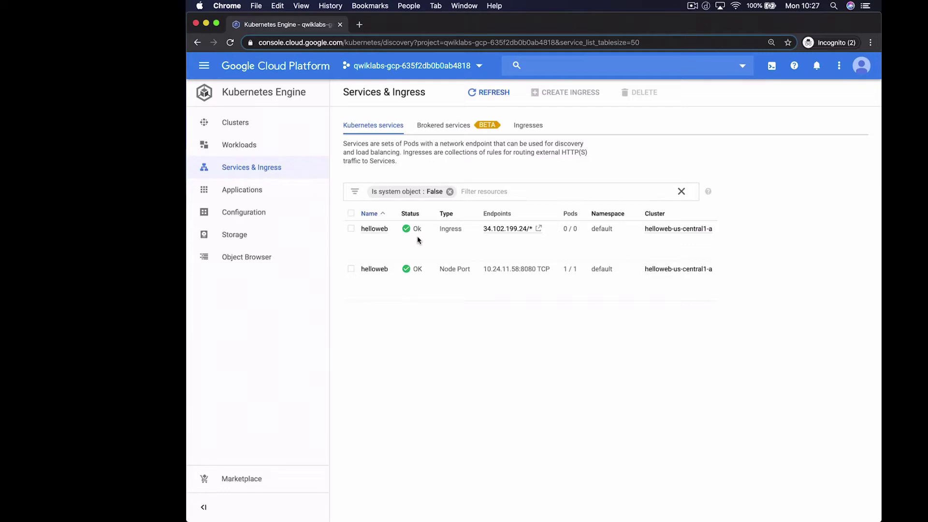
{"action": "left_click", "coordinate": [379, 232]}
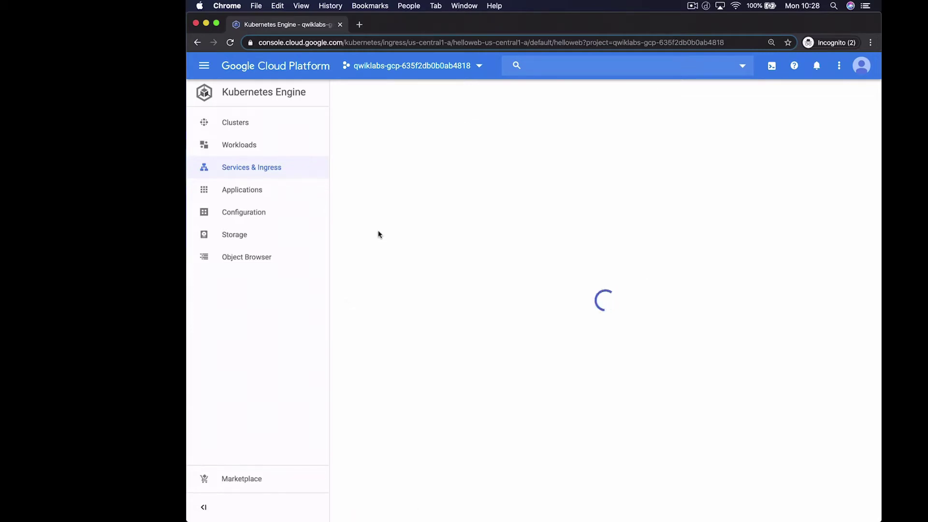
{"action": "left_click", "coordinate": [454, 262]}
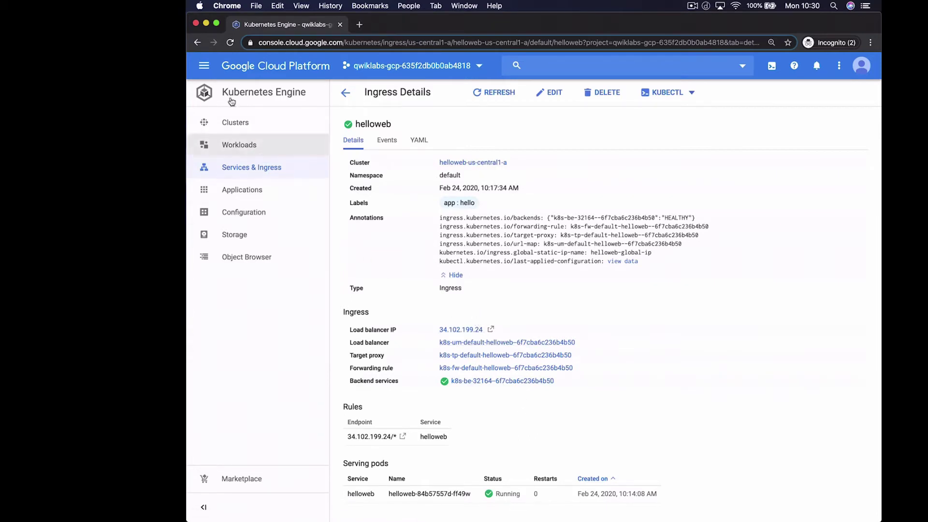
- Go to Network services load balancing and open the helloweb HTTP load balancer to examine its frontend, path rules and backend
{"action": "left_click", "coordinate": [205, 70]}
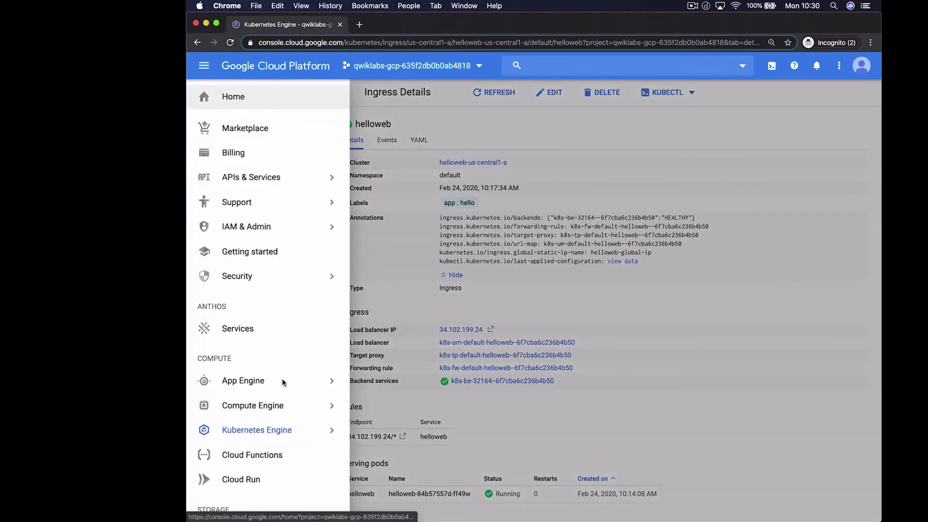
{"action": "scroll", "coordinate": [290, 379], "scroll_direction": "down", "scroll_amount": 4}
{"action": "mouse_move", "coordinate": [279, 387]}
{"action": "scroll", "coordinate": [280, 382], "scroll_direction": "down", "scroll_amount": 5}
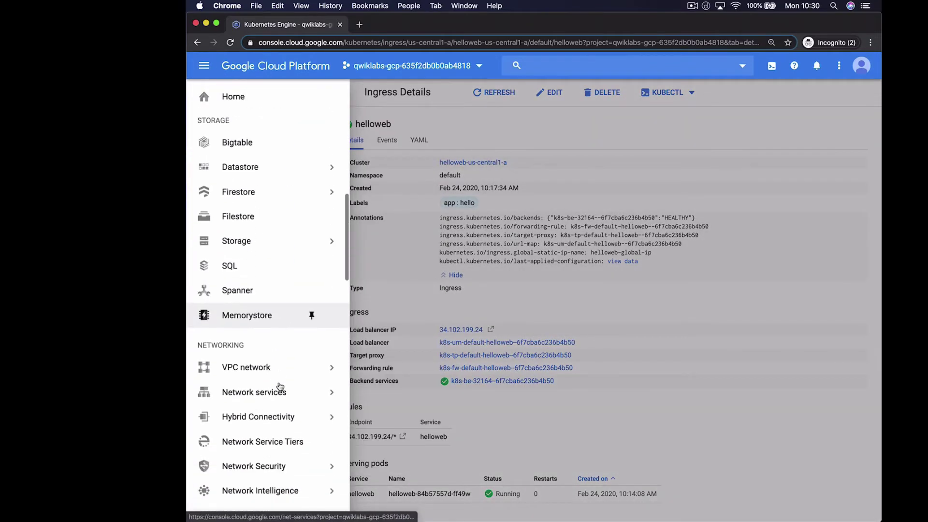
{"action": "mouse_move", "coordinate": [277, 366]}
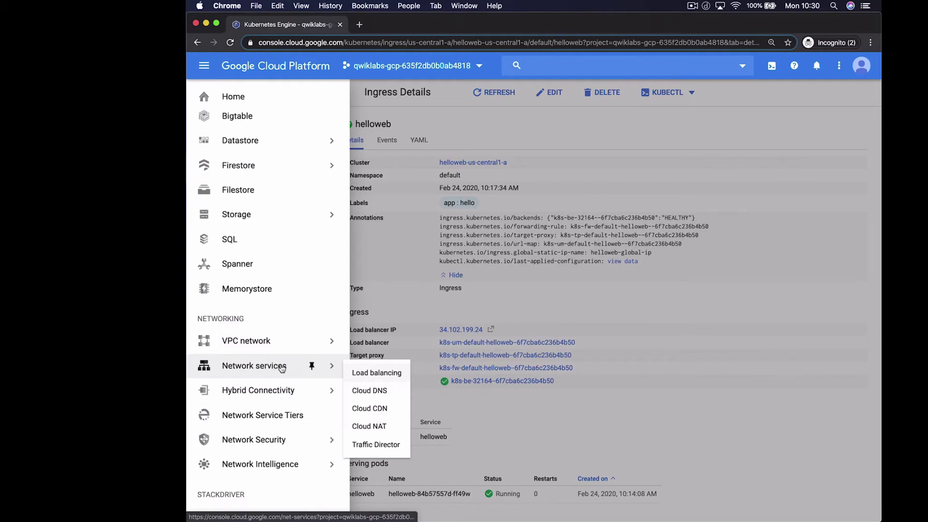
{"action": "left_click", "coordinate": [378, 373]}
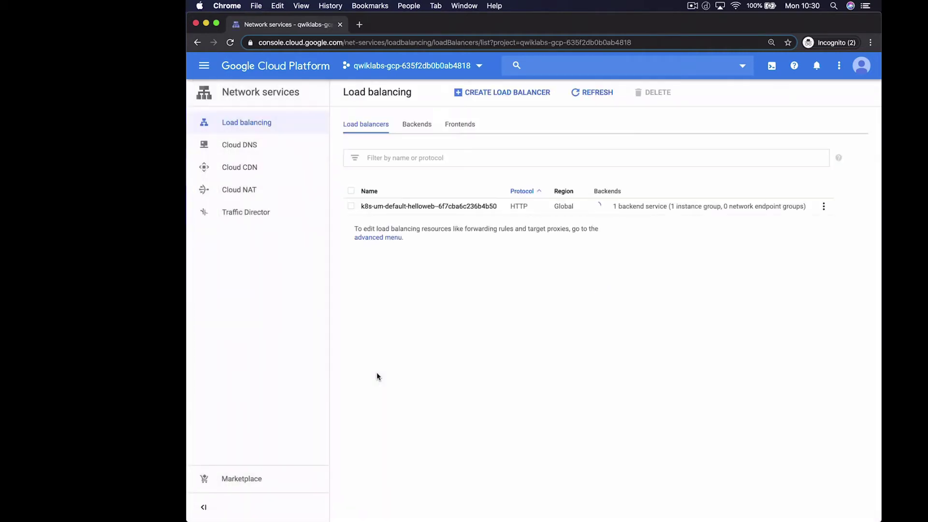
{"action": "left_click", "coordinate": [455, 211]}
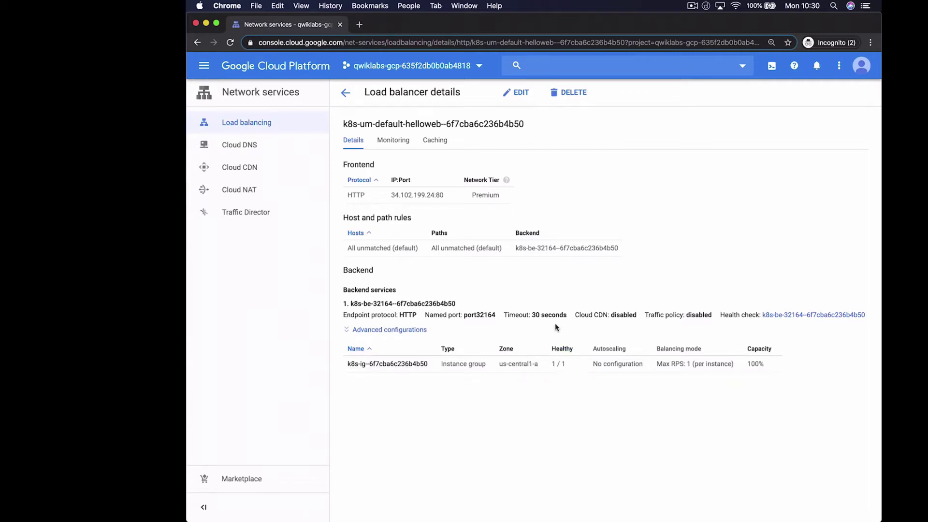
- View the load balancer's monitoring data for the backend k8s-be-32164--6f7cba6c236b4b50
{"action": "left_click", "coordinate": [392, 143]}
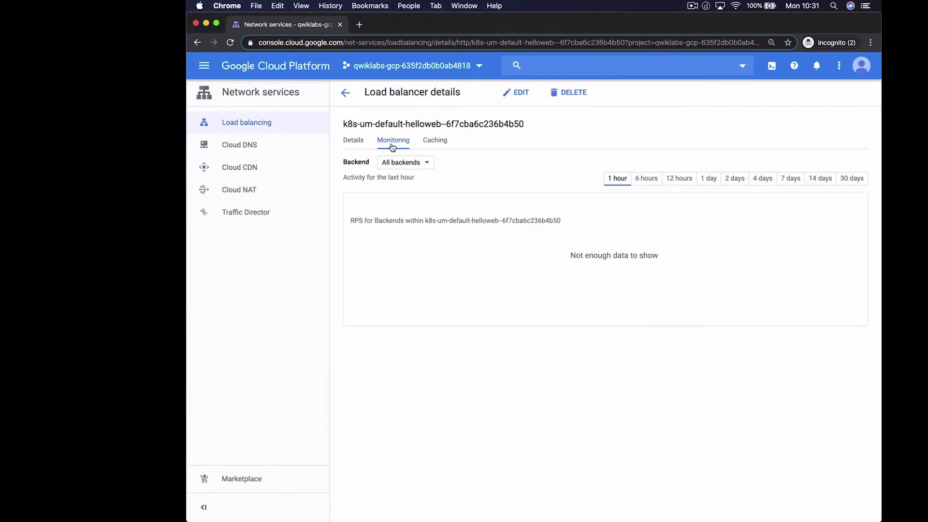
{"action": "left_click", "coordinate": [410, 163]}
{"action": "left_click", "coordinate": [414, 178]}
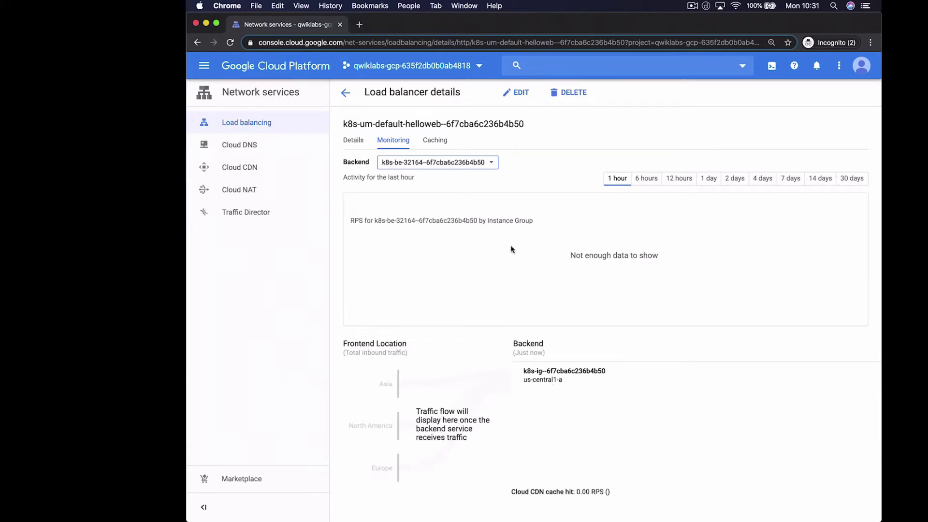
- Return to Kubernetes Engine's Services & Ingress list to locate the helloweb ingress endpoint
{"action": "left_click", "coordinate": [205, 67]}
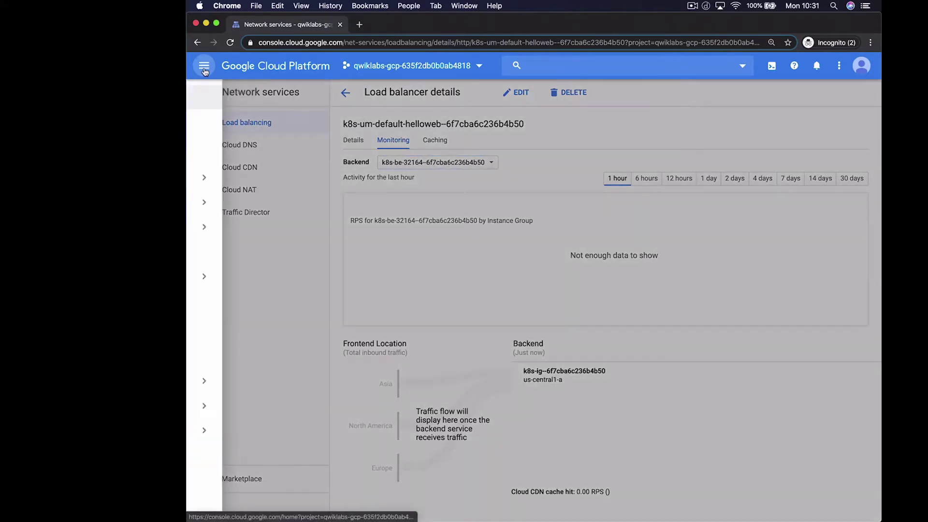
{"action": "mouse_move", "coordinate": [338, 421]}
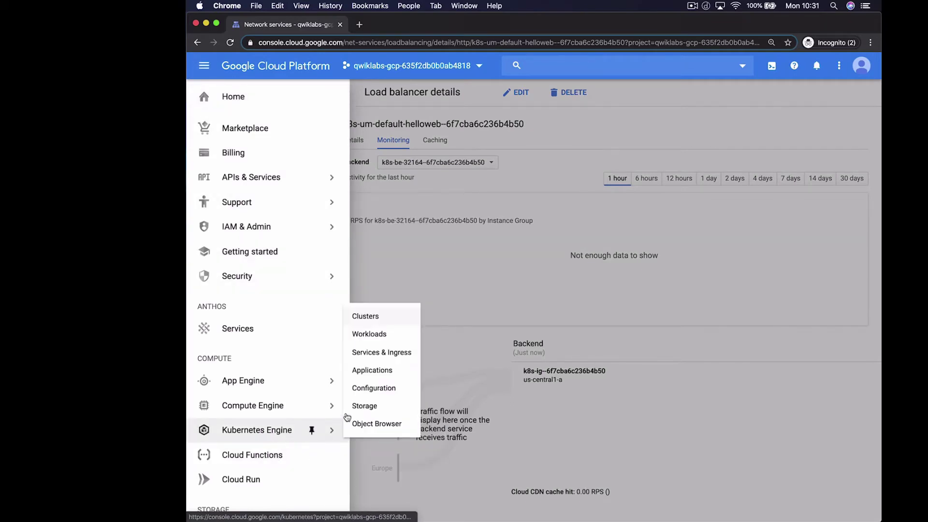
{"action": "left_click", "coordinate": [391, 356]}
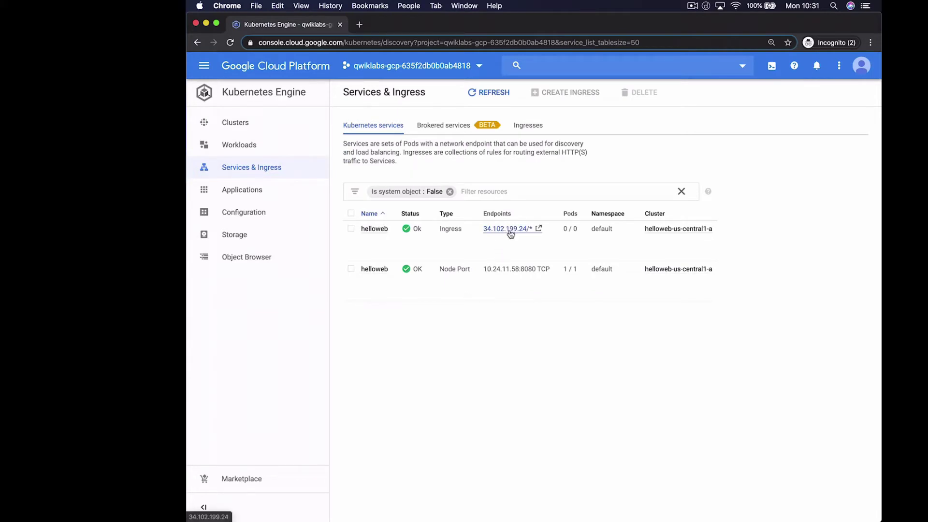
- Open the helloweb ingress endpoint 34.102.199.24 and enlarge its page to examine the response
{"action": "left_click", "coordinate": [509, 230]}
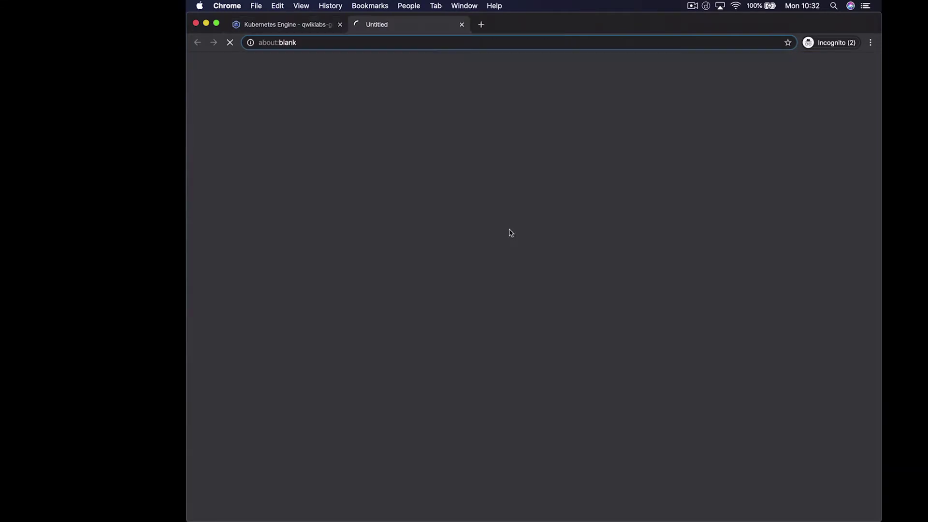
{"action": "key", "text": "super+equal"}
{"action": "key", "text": "super+equal"}
{"action": "key", "text": "super+equal"}
{"action": "key", "text": "super+equal"}
{"action": "key", "text": "super+equal"}
{"action": "key", "text": "super+equal"}
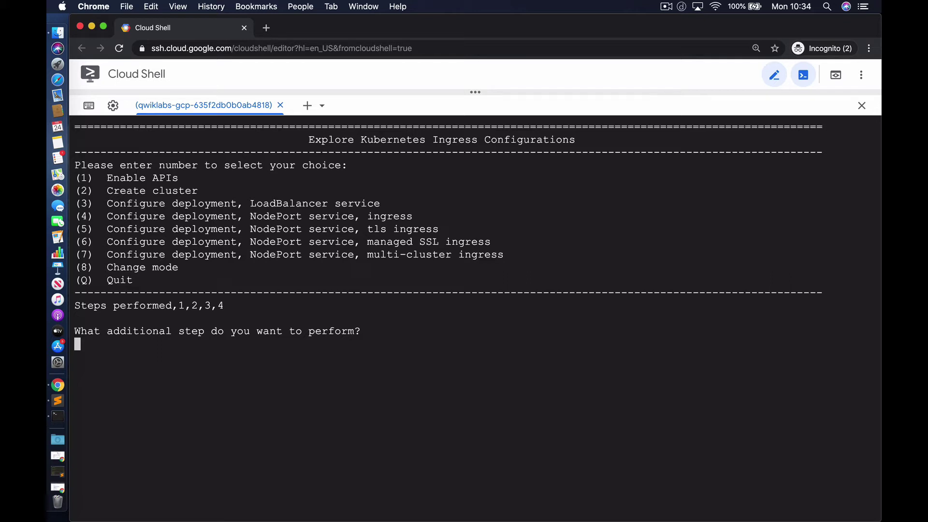
- Quit the ingress configuration menu in Cloud Shell and set the default compute zone to us-central1-a with gcloud config
{"action": "type", "text": "Q"}
{"action": "key", "text": "Return"}
{"action": "type", "text": "gcloud config"}
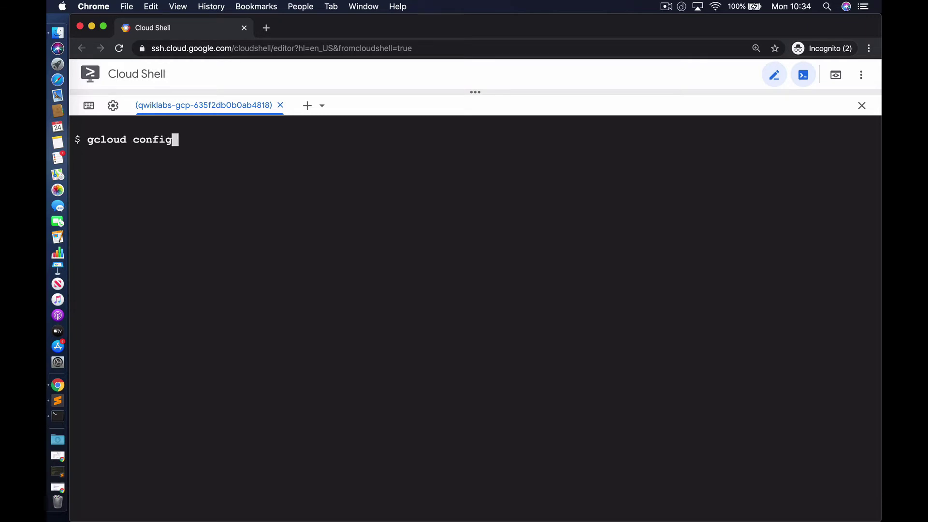
{"action": "type", "text": " set compute/zone us-central1-a # to set zone"}
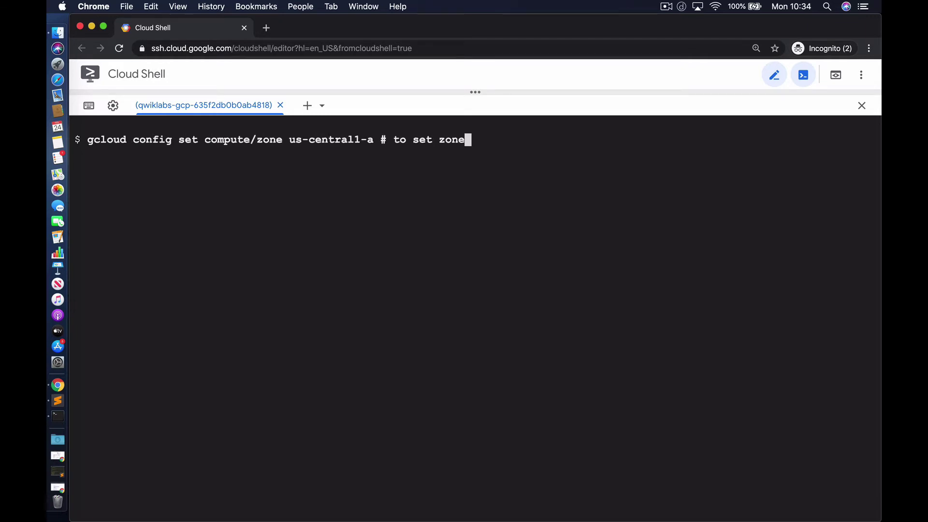
{"action": "key", "text": "Return"}
- Retrieve the credentials for the cluster helloweb-us-central1-a in zone us-central1-a with gcloud container clusters get-credentials
{"action": "type", "text": "gcloud container clusters get-credentials"}
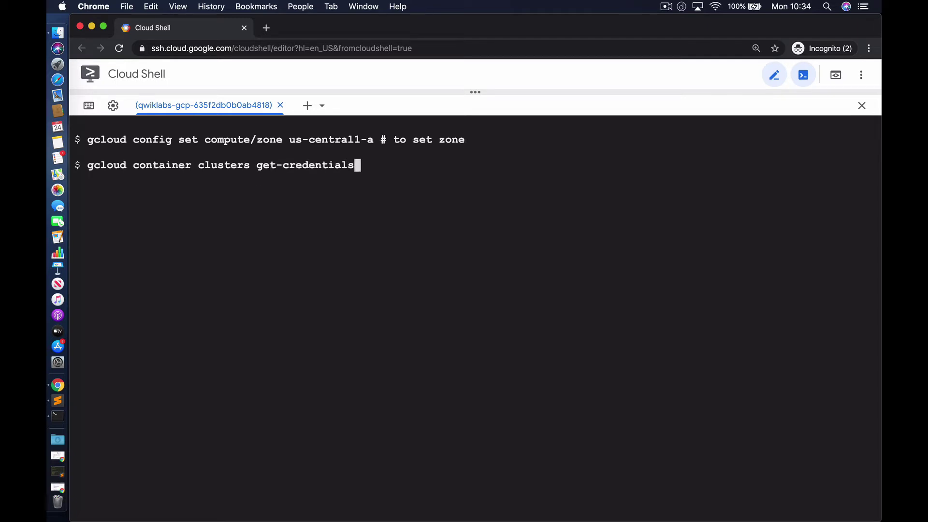
{"action": "type", "text": " helloweb-us-central1-a --zone us-central1-a # to retrieve the credentials for cluster"}
{"action": "key", "text": "Right"}
{"action": "key", "text": "Right"}
{"action": "key", "text": "Return"}
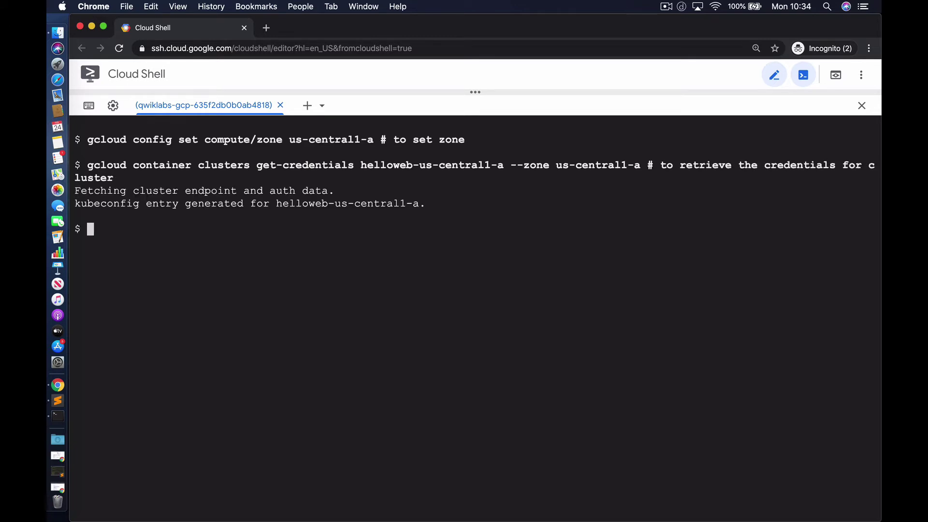
- Generate a self-signed x509 certificate with openssl: rsa:2048, no passphrase, CN=self-signed.ignore, 1800 days, key file tls.key, certificate file tls.crt
{"action": "type", "text": "openssl req -new -new"}
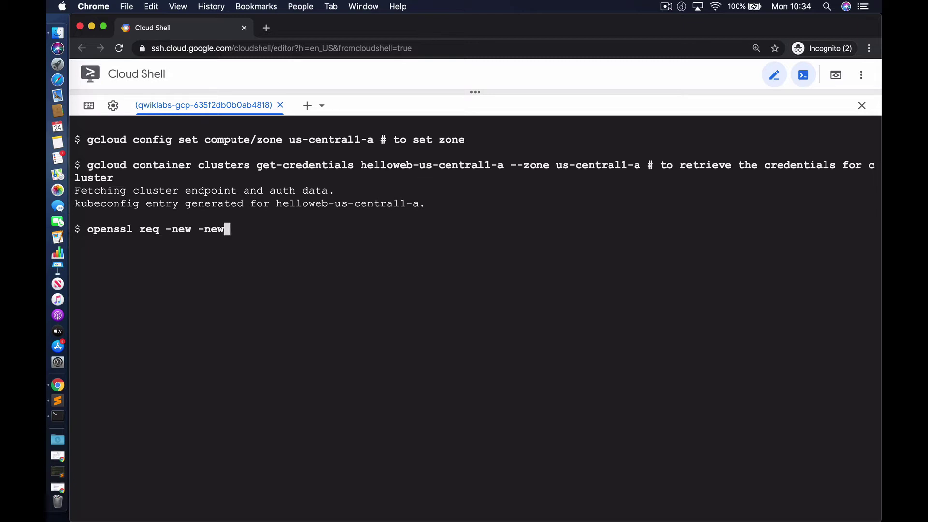
{"action": "type", "text": "key rsa:2048 -nodes -x509 -subj '/CN=s"}
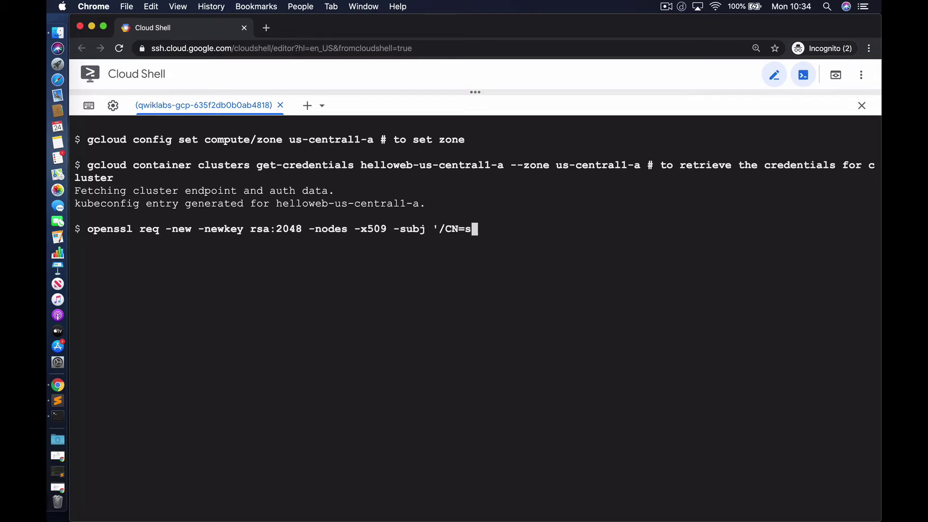
{"action": "type", "text": "elf-signed.ignore' -days 1800 -keyout "}
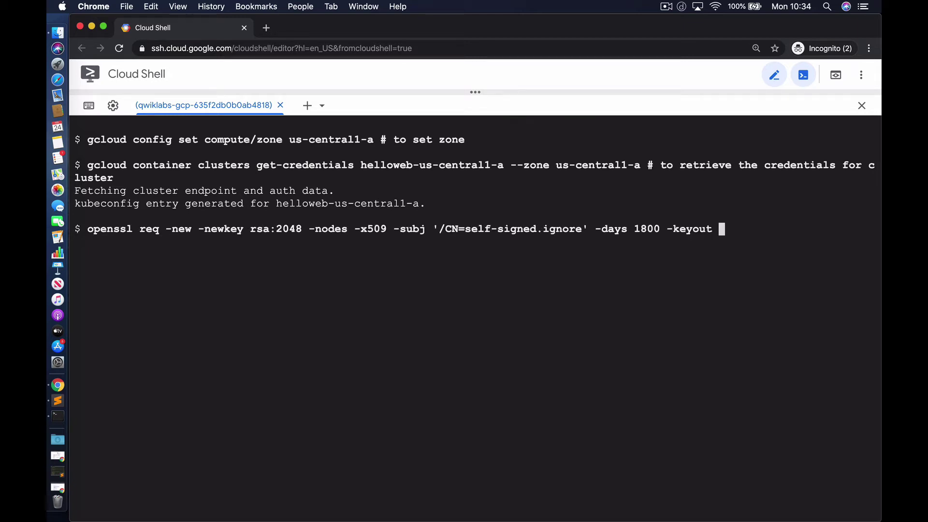
{"action": "type", "text": "tls.key -out tls.crt # to create tls certificates"}
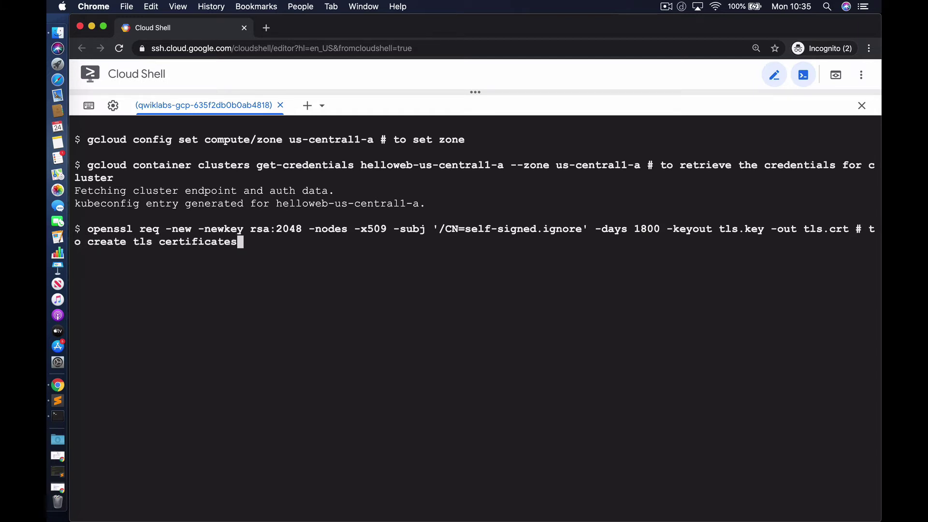
{"action": "key", "text": "Return"}
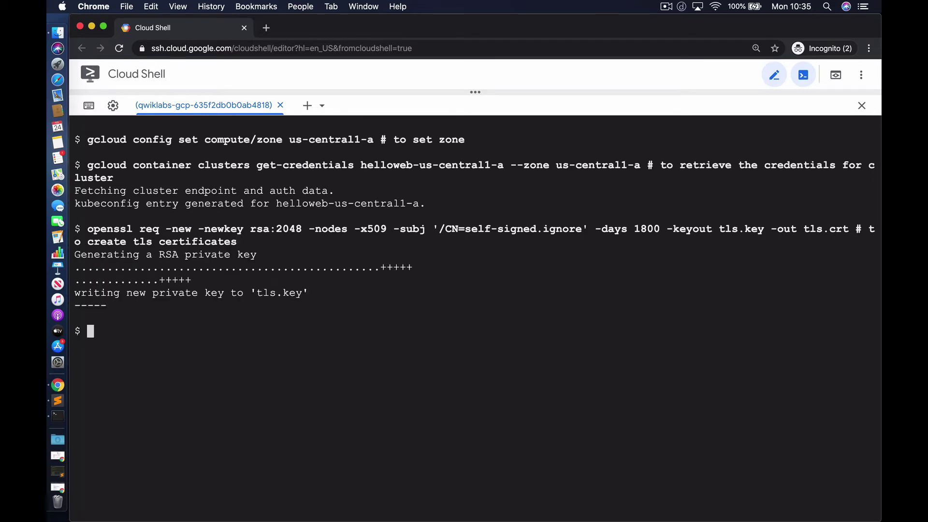
- Check the generated certificate files in the editor, and create the Kubernetes TLS secret helloweb-tls from tls.crt and tls.key
{"action": "left_click", "coordinate": [804, 77]}
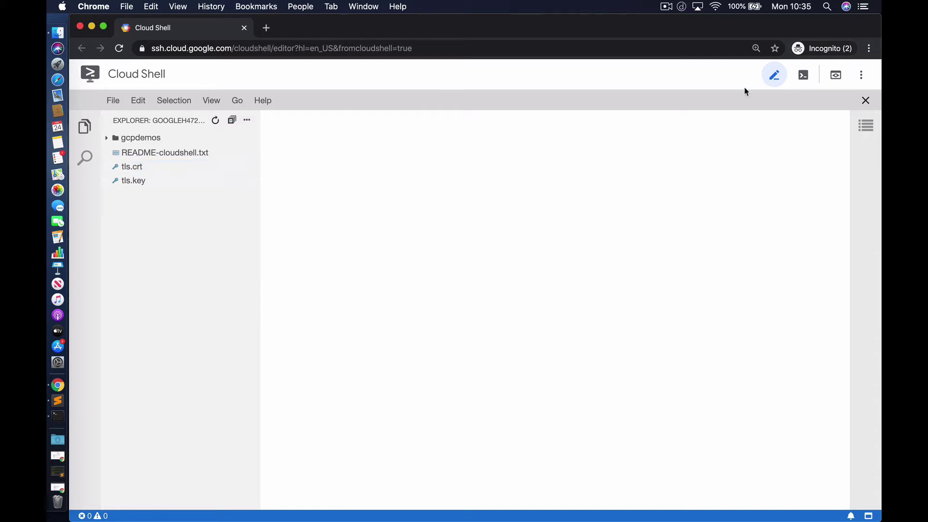
{"action": "left_click", "coordinate": [804, 75]}
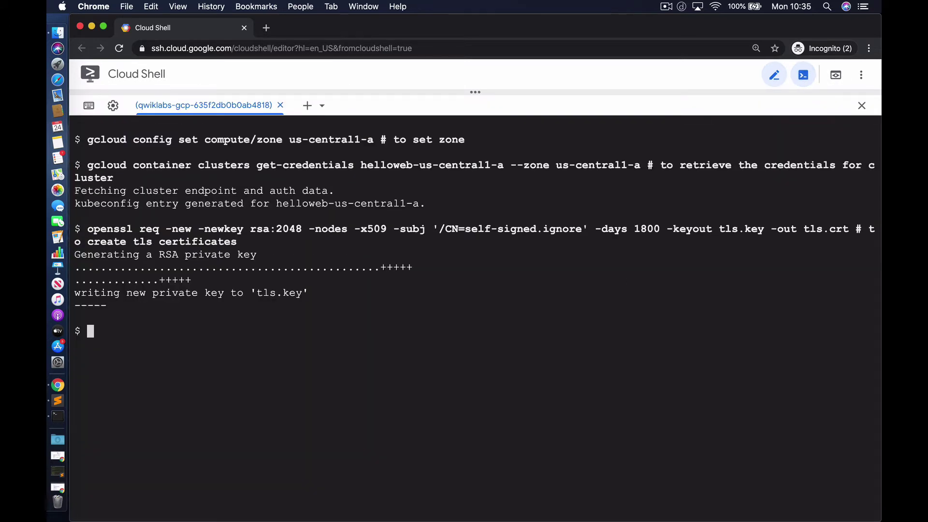
{"action": "type", "text": "kubectl create secret tls helloweb-tls --cert=\"tls.crt\" --key=\"tls.key\" # to create secret"}
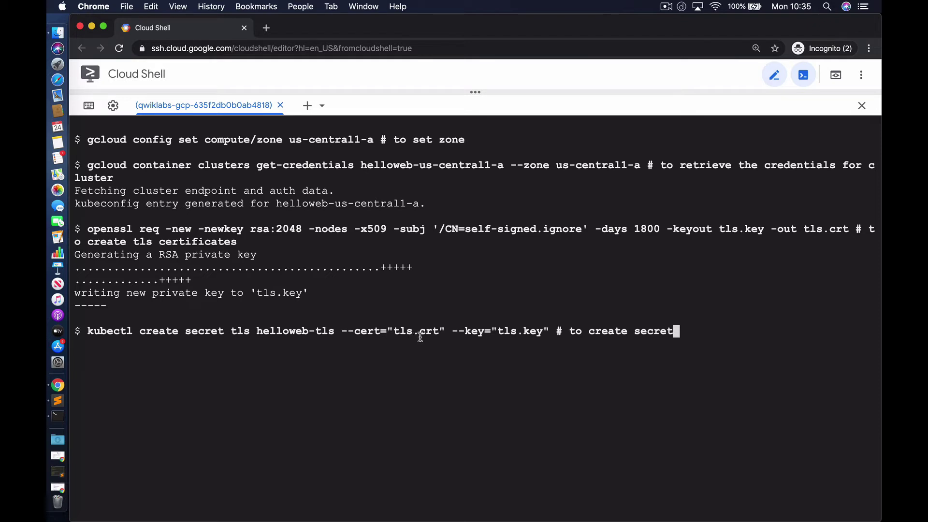
{"action": "key", "text": "Return"}
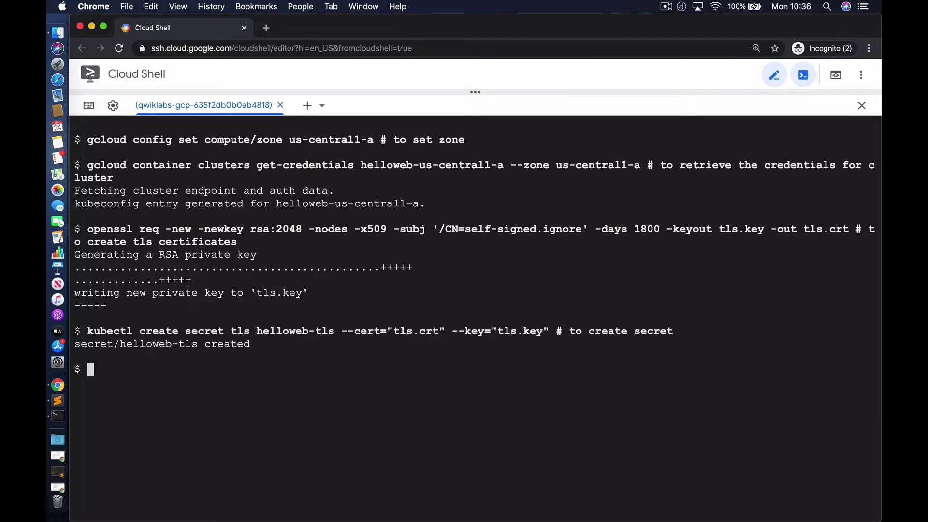
- Export LBIP as the address value of the static IP helloweb-global-ip, using a filtered gcloud compute addresses list
{"action": "type", "text": "export LBIP=$(gcloud"}
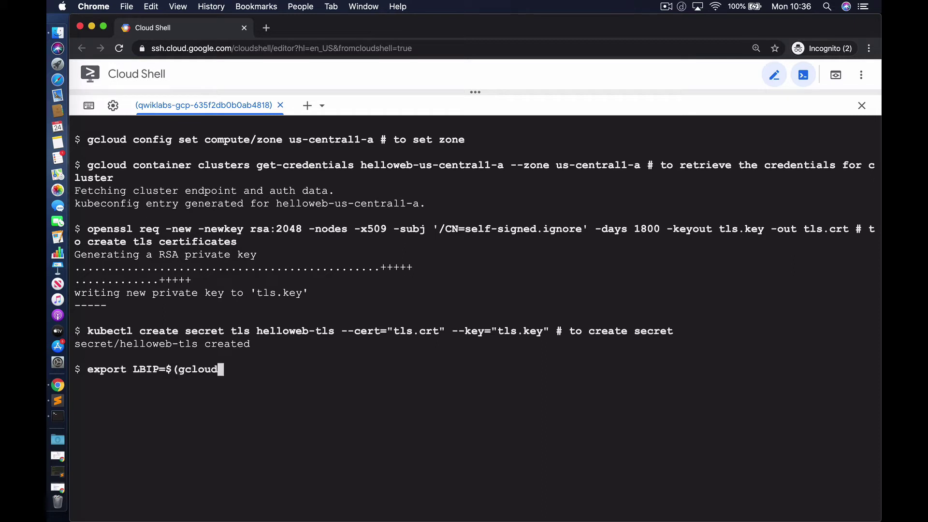
{"action": "type", "text": " compute addresses list --filter \"NAME:hel"}
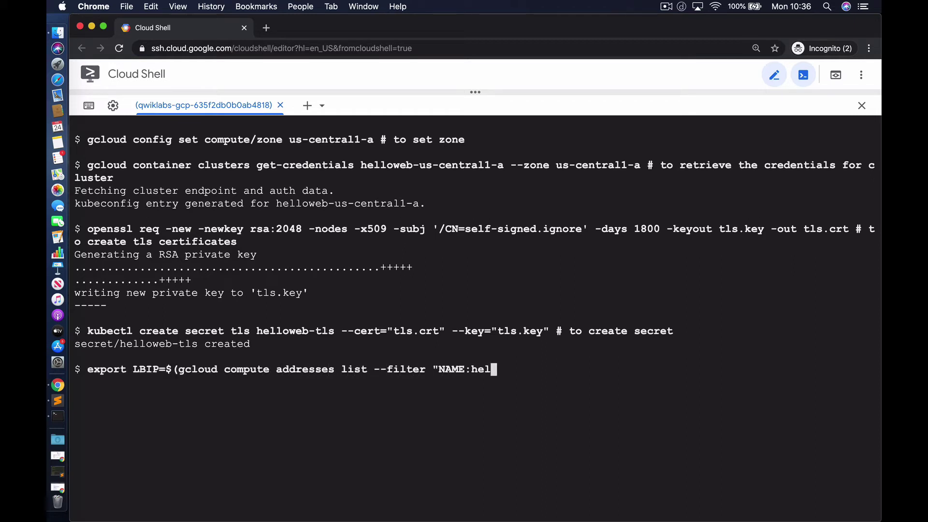
{"action": "type", "text": "loweb-global-ip\" --format=\"value(address)\") # to get external s"}
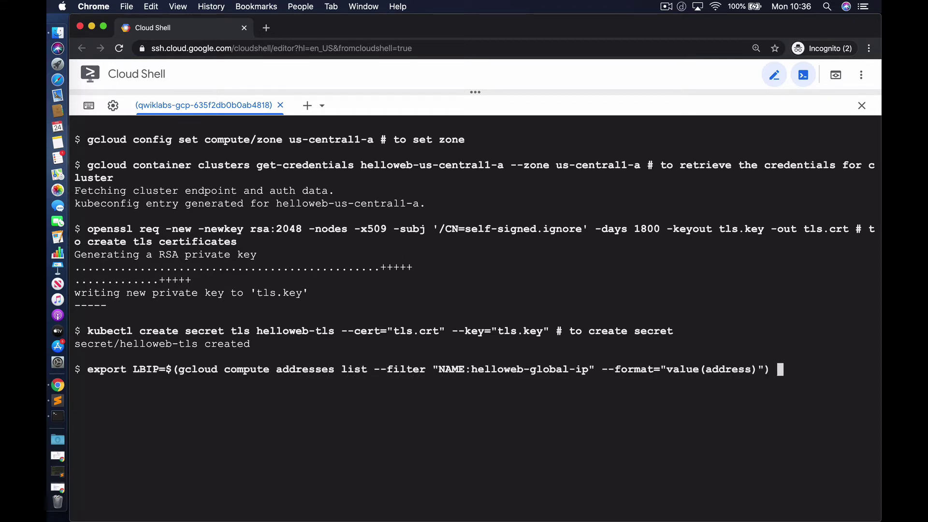
{"action": "type", "text": "tatic IP"}
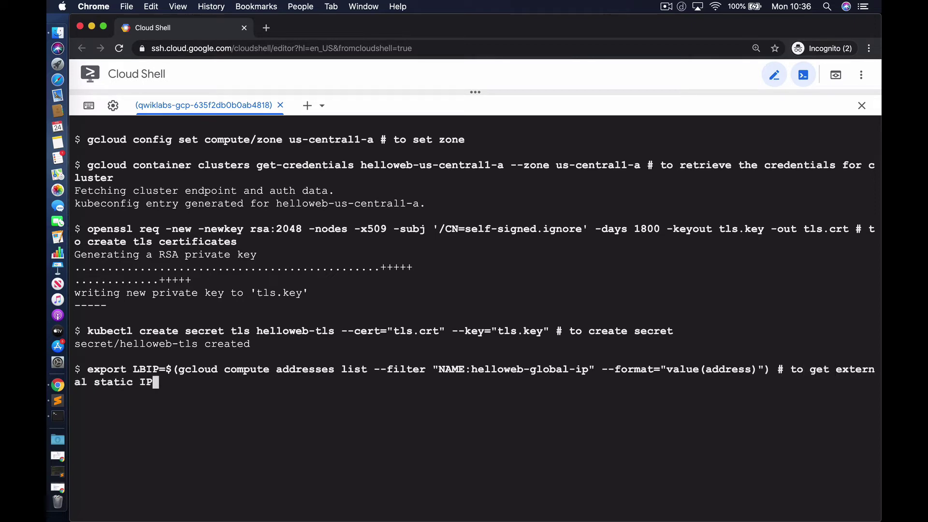
{"action": "key", "text": "Return"}
- Start an inline kubectl apply manifest, ended by EOF, for an apps/v1 Deployment named helloweb with the label app: hello
{"action": "type", "text": "kubectl apply -f - <<EOF"}
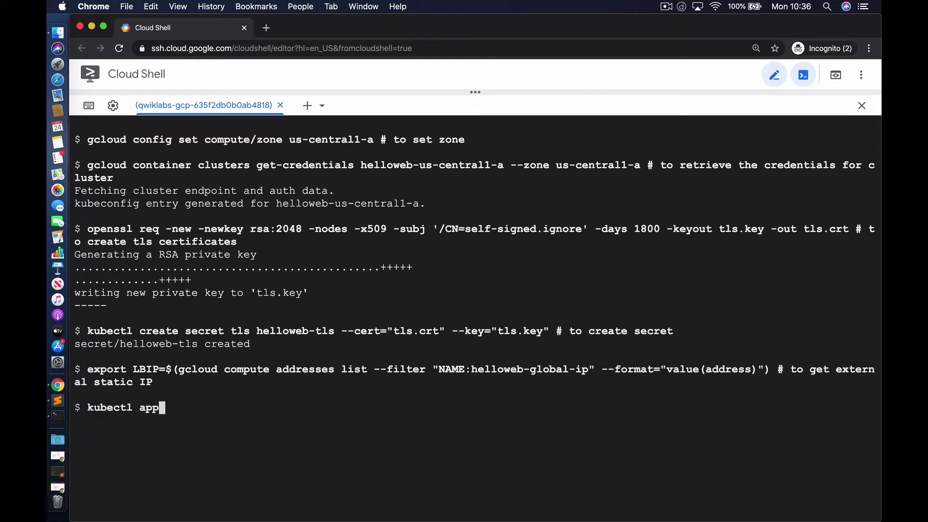
{"action": "key", "text": "Return"}
{"action": "type", "text": "apiVersion: apps/v1"}
{"action": "key", "text": "Return"}
{"action": "type", "text": "kind: Deployment"}
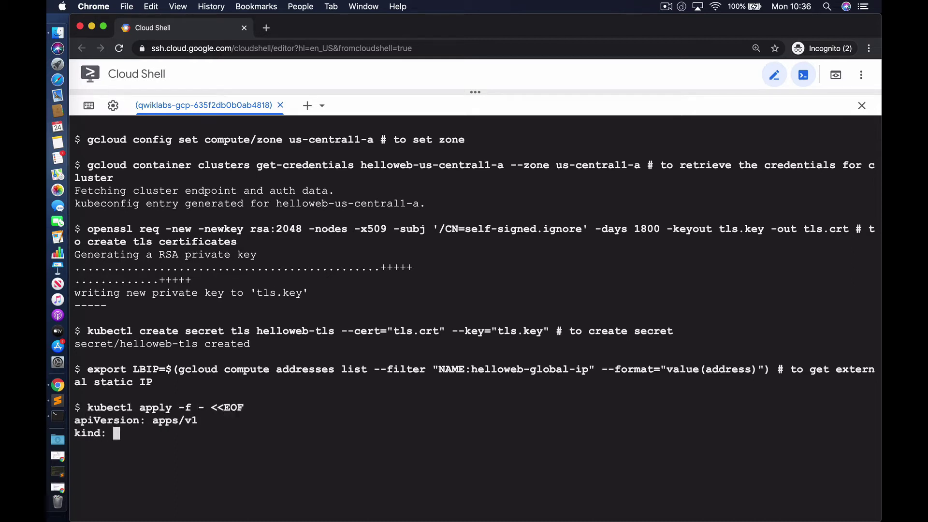
{"action": "key", "text": "Return"}
{"action": "type", "text": "metadata:"}
{"action": "key", "text": "Return"}
{"action": "type", "text": "name: helloweb"}
{"action": "key", "text": "Return"}
{"action": "type", "text": "labels:"}
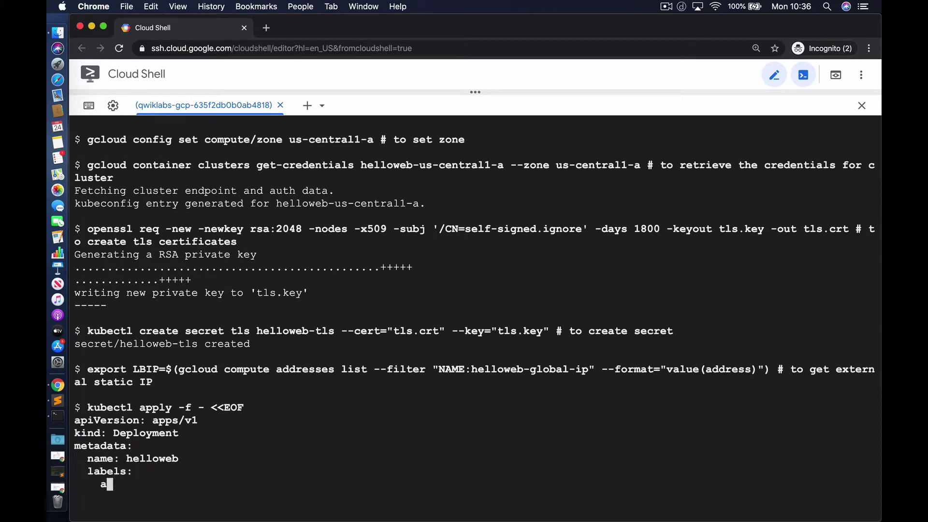
{"action": "key", "text": "Return"}
{"action": "type", "text": "app: hello"}
{"action": "key", "text": "Return"}
- Add the Deployment's selector matchLabels and pod template labels, both with app: hello and tier: web
{"action": "type", "text": "spec:   selector:"}
{"action": "key", "text": "Return"}
{"action": "type", "text": "matchLabels:"}
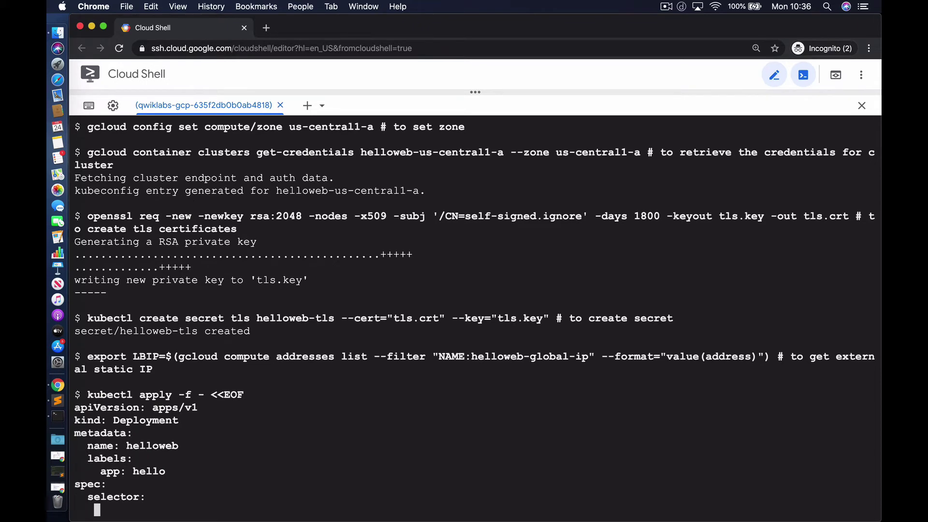
{"action": "key", "text": "Return"}
{"action": "type", "text": "app: hello       tier: web   template:     metadata:"}
{"action": "key", "text": "Return"}
{"action": "type", "text": "labels:"}
{"action": "key", "text": "Return"}
{"action": "type", "text": "app: hello"}
{"action": "key", "text": "Return"}
{"action": "type", "text": "tier: web"}
{"action": "key", "text": "Return"}
- Define the hello-app container with image gcr.io/google-samples/hello-app-tls:1.0, imagePullPolicy Always and containerPort 8443
{"action": "type", "text": "spec:"}
{"action": "key", "text": "Return"}
{"action": "type", "text": "containers:"}
{"action": "key", "text": "Return"}
{"action": "type", "text": "- name: hello-app"}
{"action": "key", "text": "Return"}
{"action": "type", "text": "image: gcr.io/google-samples/hello-app-tls:1.0"}
{"action": "key", "text": "Return"}
{"action": "type", "text": "imagePullPolicy: Always"}
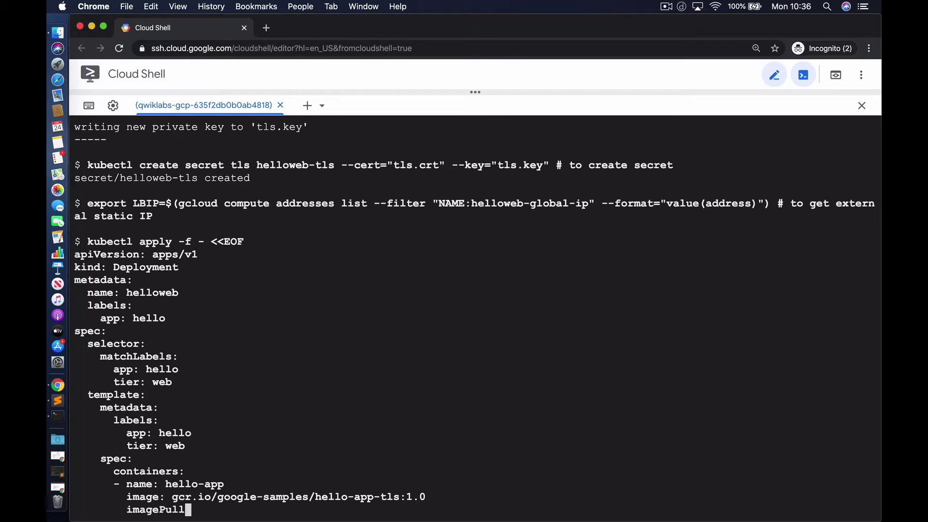
{"action": "key", "text": "Return"}
{"action": "type", "text": "ports:"}
{"action": "key", "text": "Return"}
{"action": "type", "text": "- containerPort: 8443"}
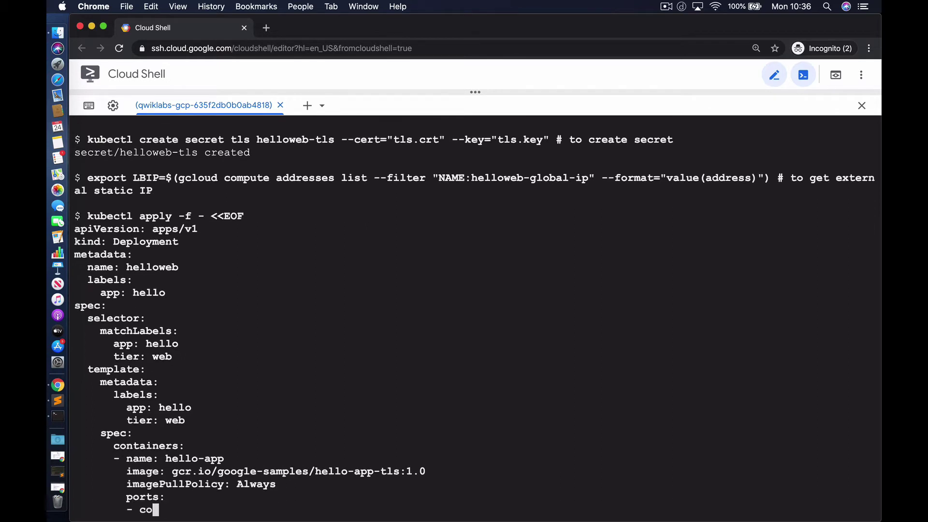
{"action": "key", "text": "Return"}
- Add a read-only volume mount named tls at /etc/tls to the hello-app container
{"action": "type", "text": "volumeMounts:"}
{"action": "key", "text": "Return"}
{"action": "type", "text": "- name: tls"}
{"action": "key", "text": "Return"}
{"action": "type", "text": "mountPath: /etc/tls"}
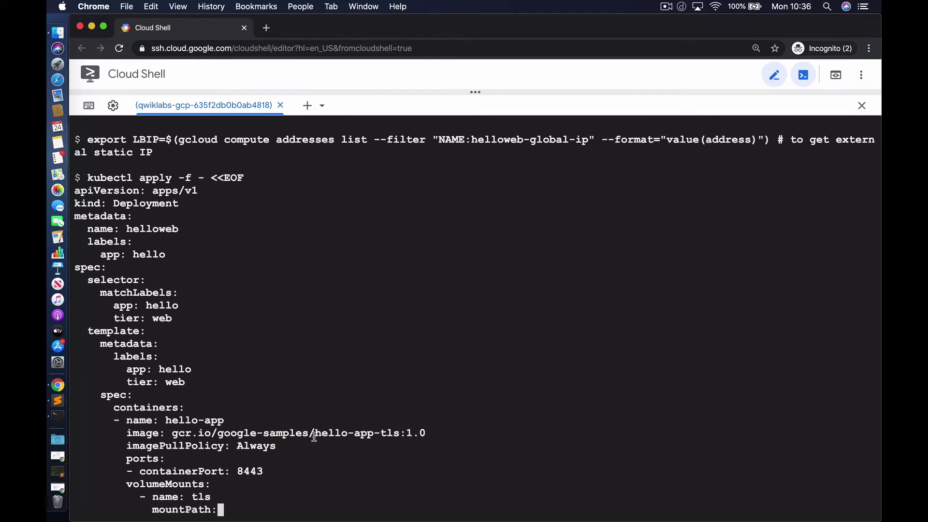
{"action": "key", "text": "Return"}
{"action": "type", "text": "readOnly: true"}
{"action": "key", "text": "Return"}
- Add the container environment variables TLS_CERT with value /etc/tls/tls.crt and TLS_KEY with value /etc/tls/tls.key
{"action": "type", "text": "env:"}
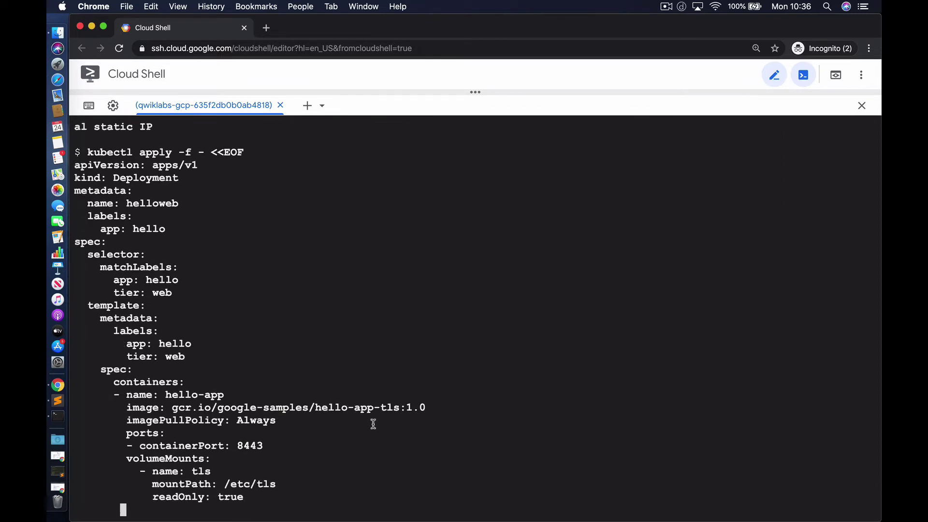
{"action": "key", "text": "Return"}
{"action": "type", "text": "- name: TLS_CERT"}
{"action": "key", "text": "Return"}
{"action": "type", "text": "value: /etc/tls/tls.crt"}
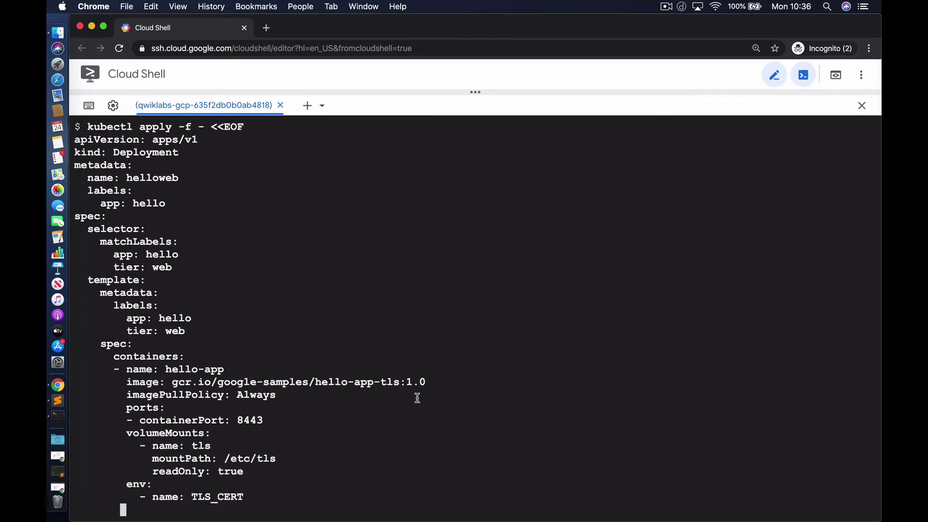
{"action": "key", "text": "Return"}
{"action": "type", "text": "- name: TLS_KEY"}
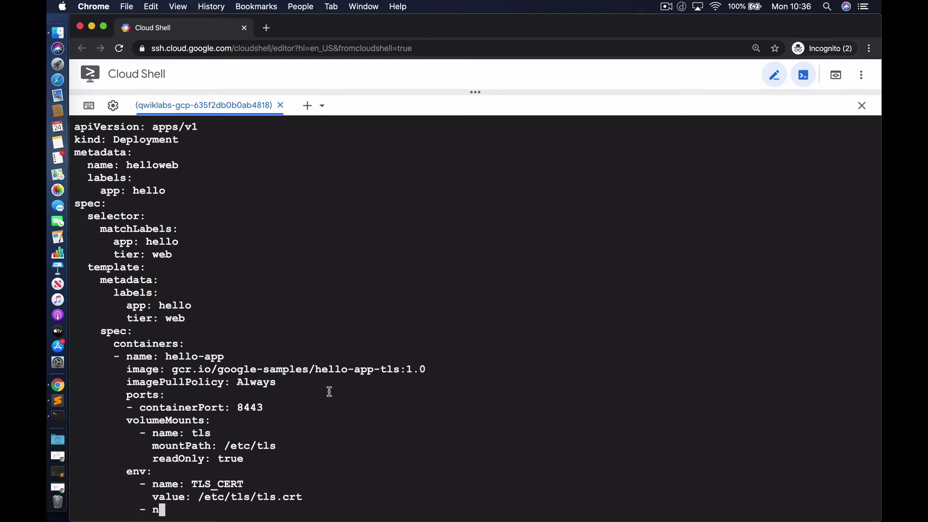
{"action": "key", "text": "Return"}
{"action": "type", "text": "value: /etc/tls/tls.key"}
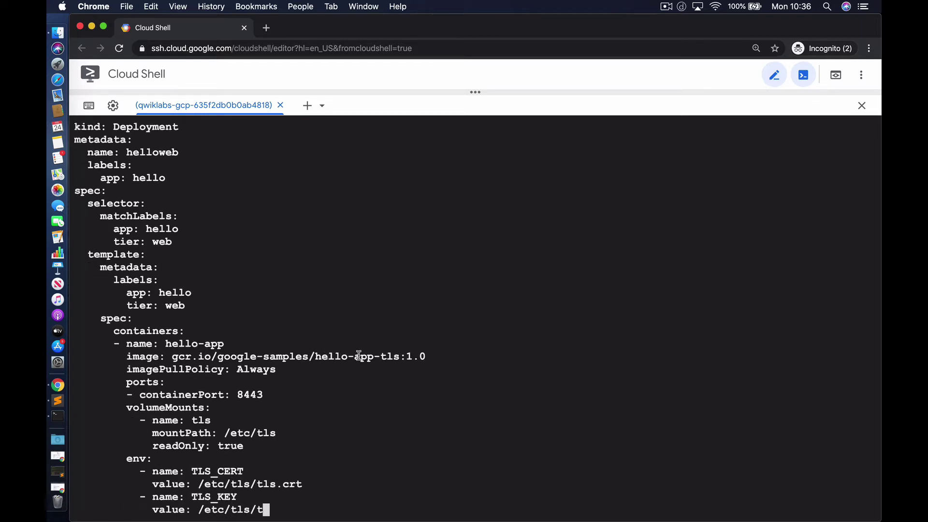
{"action": "key", "text": "Return"}
- Define the tls volume from the secret helloweb-tls, and end the manifest to apply the Deployment
{"action": "type", "text": "volumes:"}
{"action": "key", "text": "Return"}
{"action": "type", "text": "- name: tls"}
{"action": "key", "text": "Return"}
{"action": "type", "text": "secret:"}
{"action": "key", "text": "Return"}
{"action": "type", "text": "secretName: helloweb-tls"}
{"action": "key", "text": "Return"}
{"action": "type", "text": "EOF"}
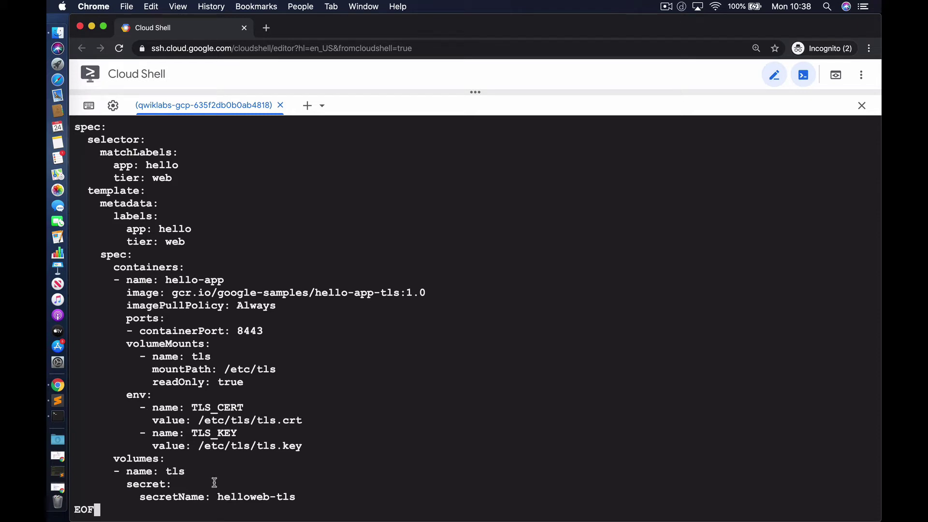
{"action": "key", "text": "Return"}
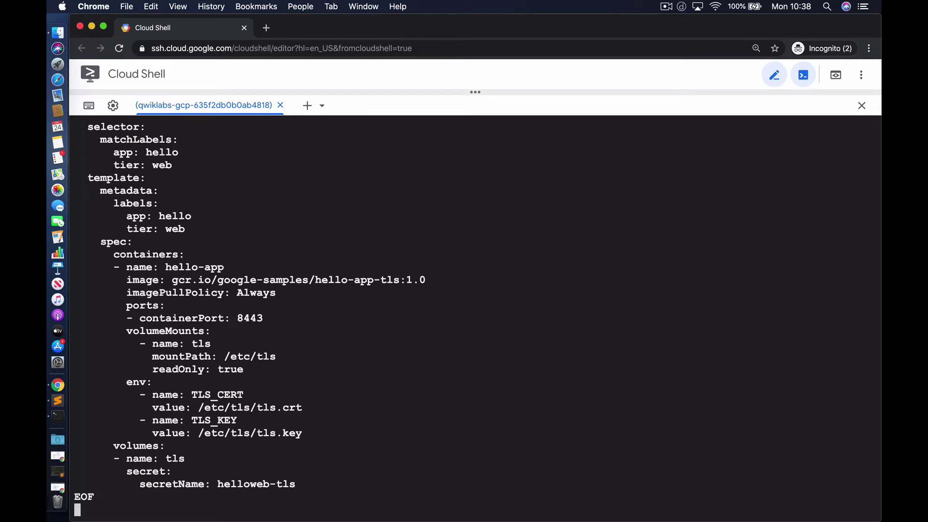
- Start another inline kubectl apply manifest for a v1 Service named helloweb
{"action": "type", "text": "kubectl apply -f - <<EOF"}
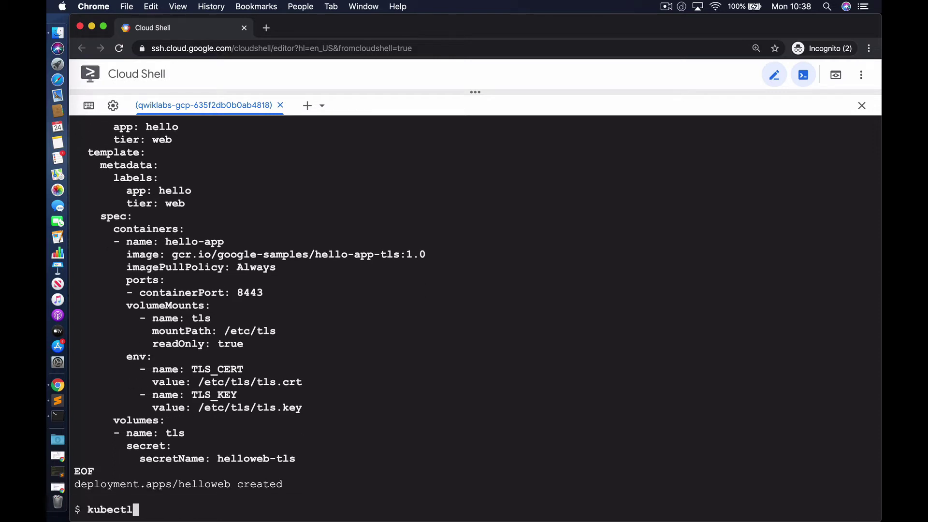
{"action": "key", "text": "Return"}
{"action": "type", "text": "apiVersion: v1"}
{"action": "key", "text": "Return"}
{"action": "type", "text": "kind: Service"}
{"action": "key", "text": "Return"}
{"action": "type", "text": "metadata:"}
{"action": "key", "text": "Return"}
{"action": "type", "text": "name: helloweb"}
{"action": "key", "text": "Return"}
- Add the label app: hello and the annotation cloud.google.com/app-protocols: '{"helloweb-tls":"HTTPS"}' to the Service metadata
{"action": "type", "text": "labels:"}
{"action": "key", "text": "Return"}
{"action": "type", "text": "app: hello"}
{"action": "key", "text": "Return"}
{"action": "type", "text": "annotations:"}
{"action": "key", "text": "Return"}
{"action": "type", "text": "cloud.go"}
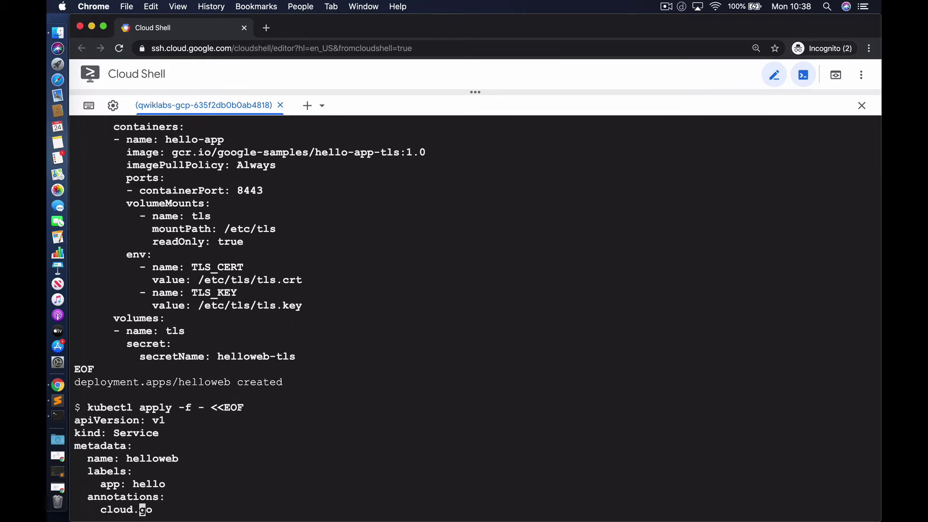
{"action": "type", "text": "ogle.com/app-protocols: '{\"helloweb-tls\":\"HTTPS\"}'"}
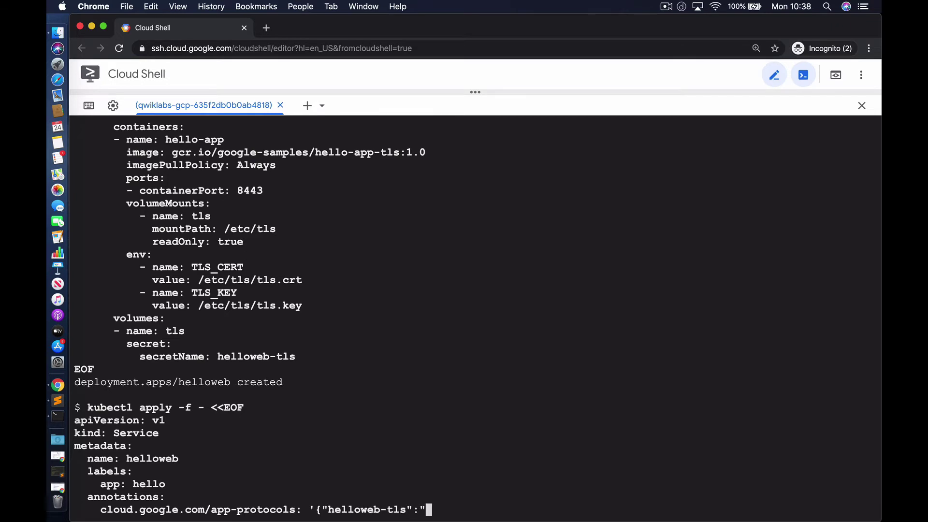
- Give the Service spec type NodePort with a selector for app: hello and tier: web
{"action": "key", "text": "Return"}
{"action": "type", "text": "spec:"}
{"action": "key", "text": "Return"}
{"action": "type", "text": "type: NodePort"}
{"action": "key", "text": "Return"}
{"action": "type", "text": "selector:"}
{"action": "key", "text": "Return"}
{"action": "type", "text": "app: hello"}
{"action": "key", "text": "Return"}
{"action": "type", "text": "tier: web"}
{"action": "key", "text": "Return"}
- Add the Service port helloweb-tls with port 443 and targetPort 8443, and end the manifest to apply the Service
{"action": "type", "text": "ports:"}
{"action": "key", "text": "Return"}
{"action": "type", "text": "- name: helloweb-tls"}
{"action": "key", "text": "Return"}
{"action": "type", "text": "port: 443"}
{"action": "key", "text": "Return"}
{"action": "type", "text": "targetPort: 8443"}
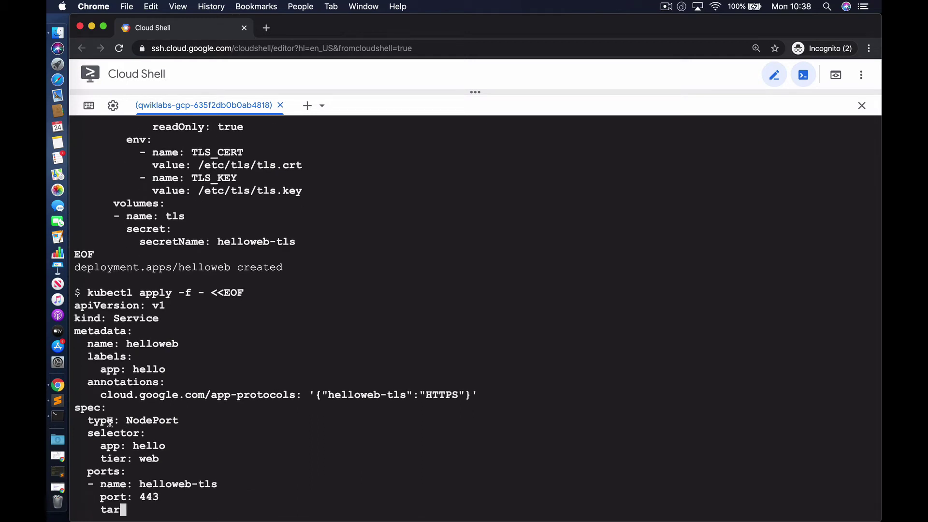
{"action": "key", "text": "Return"}
{"action": "type", "text": "EOF"}
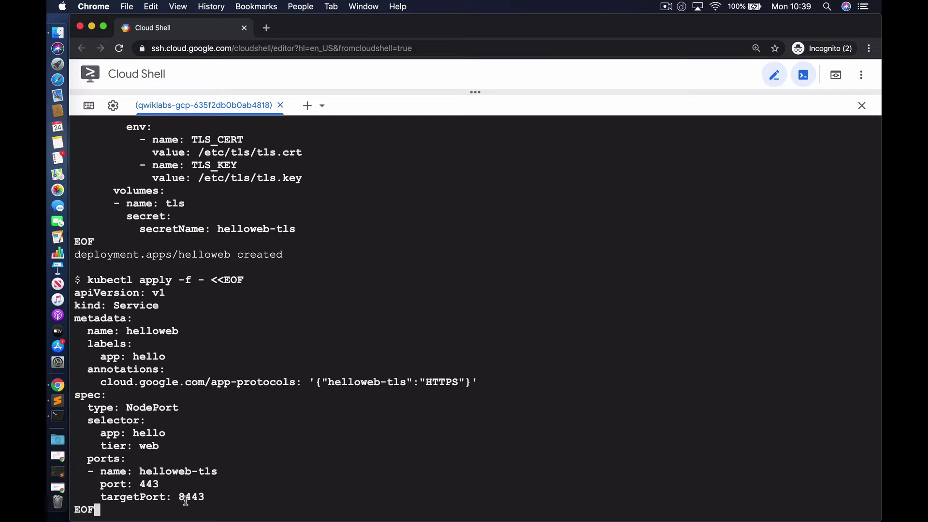
{"action": "scroll", "coordinate": [278, 287], "scroll_direction": "up", "scroll_amount": 4}
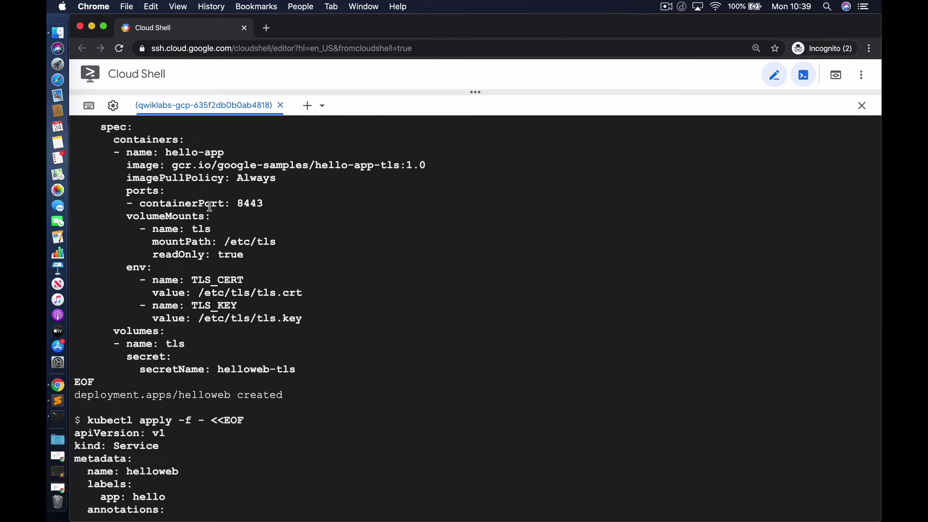
{"action": "scroll", "coordinate": [271, 287], "scroll_direction": "down", "scroll_amount": 4}
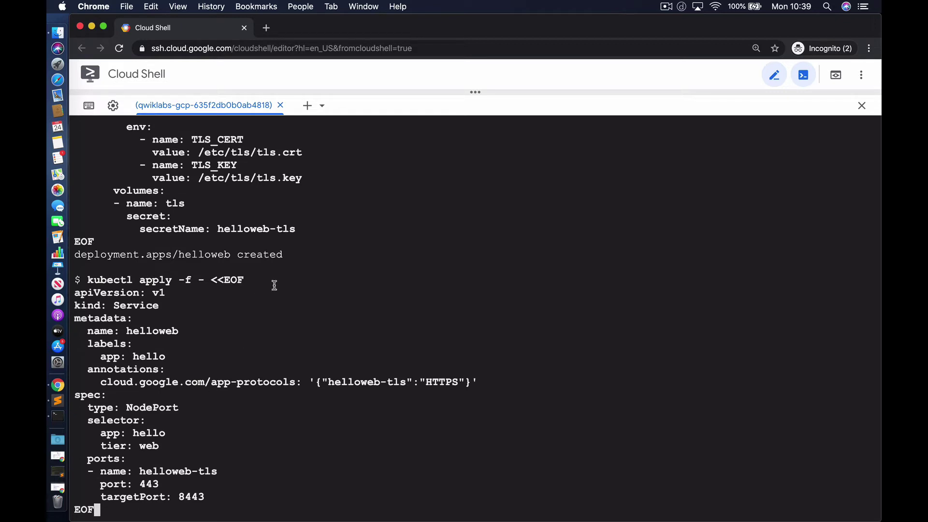
{"action": "scroll", "coordinate": [287, 279], "scroll_direction": "up", "scroll_amount": 5}
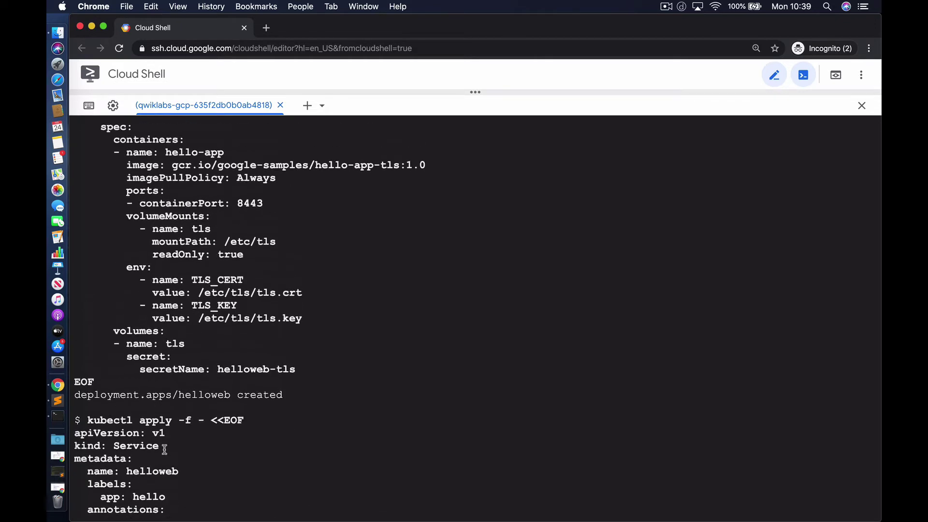
{"action": "scroll", "coordinate": [165, 450], "scroll_direction": "up", "scroll_amount": 2}
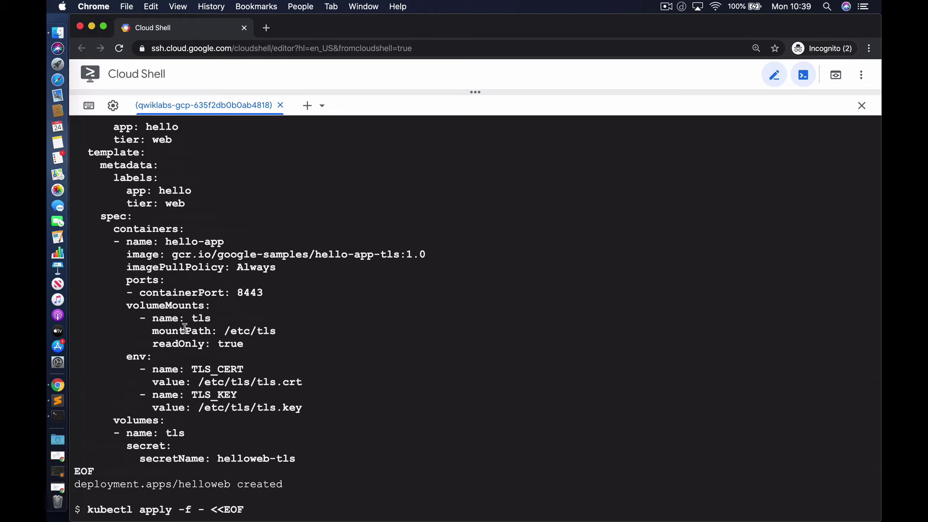
{"action": "scroll", "coordinate": [185, 327], "scroll_direction": "down", "scroll_amount": 7}
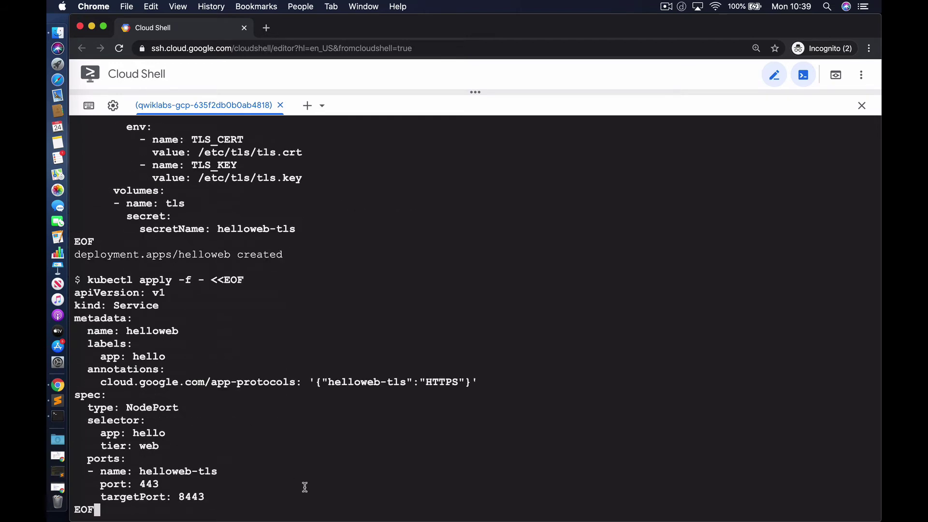
{"action": "key", "text": "Return"}
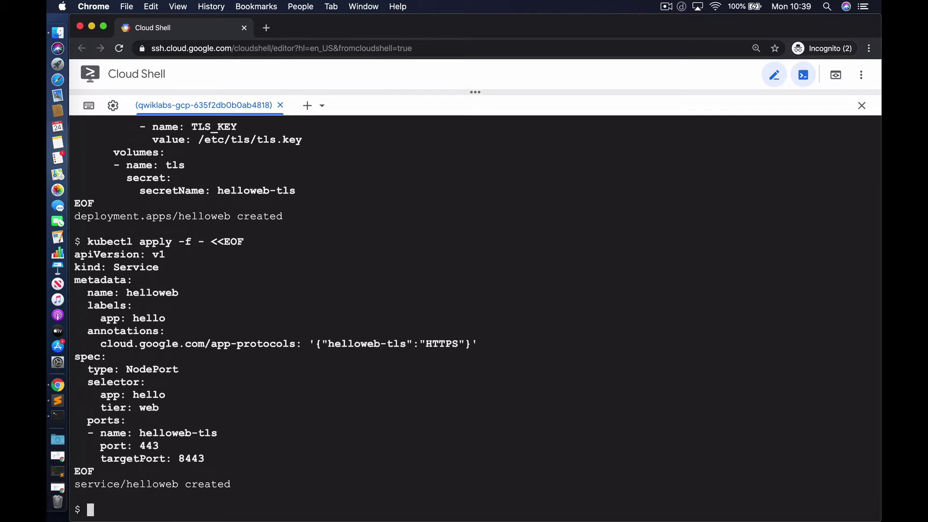
- Start an inline kubectl apply manifest for an extensions/v1beta1 Ingress named helloweb
{"action": "type", "text": "kubectl apply -f - <<EOF"}
{"action": "key", "text": "Return"}
{"action": "type", "text": "apiVersion: extensions/v1beta1"}
{"action": "key", "text": "Return"}
{"action": "type", "text": "kind: Ingress"}
{"action": "key", "text": "Return"}
{"action": "type", "text": "metadata:"}
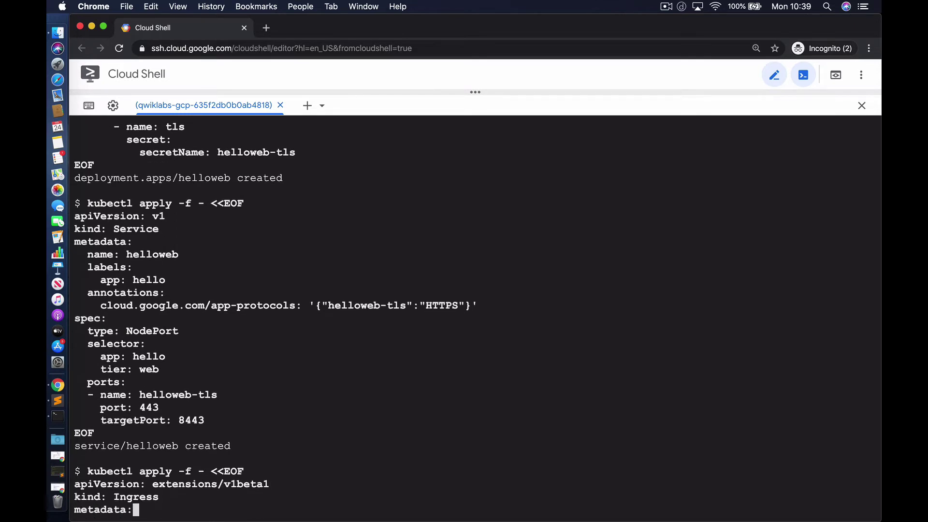
{"action": "key", "text": "Return"}
{"action": "type", "text": "name: helloweb"}
{"action": "key", "text": "Return"}
- Add the Ingress label app: hello and the annotations kubernetes.io/ingress.allow-http: "false" and kubernetes.io/ingress.global-static-ip-name: helloweb-global-ip
{"action": "type", "text": "labels:"}
{"action": "key", "text": "Return"}
{"action": "type", "text": "app: hello"}
{"action": "key", "text": "Return"}
{"action": "type", "text": "annotations:"}
{"action": "key", "text": "Return"}
{"action": "type", "text": "kubernetes.io/ingress.allow-http: \"false\""}
{"action": "key", "text": "Return"}
{"action": "type", "text": "kubernetes.io/ingress.global-static-ip-name: helloweb-global-i"}
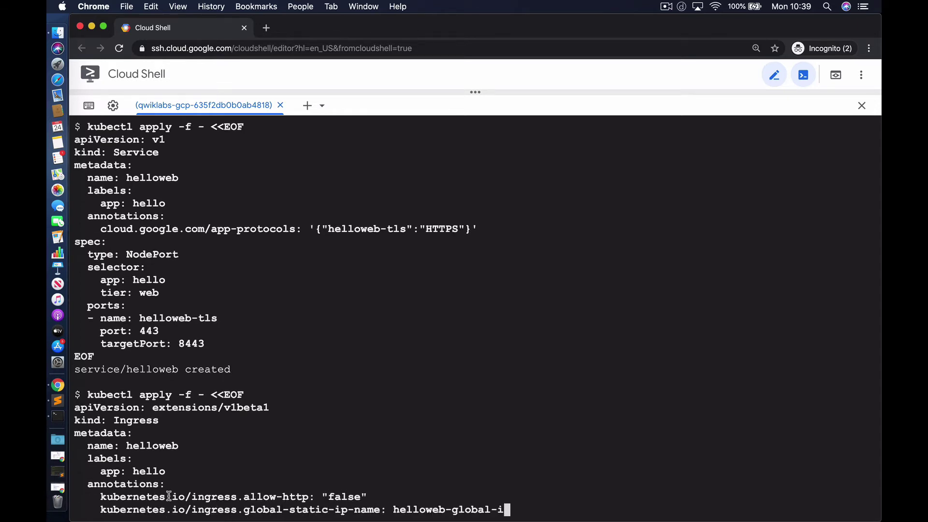
{"action": "type", "text": "p"}
{"action": "key", "text": "Return"}
{"action": "type", "text": "spec:"}
{"action": "key", "text": "Return"}
{"action": "type", "text": "tls:"}
{"action": "key", "text": "Return"}
{"action": "type", "text": "- hosts:     - \"www.34.102.199.24.xip.io\""}
{"action": "key", "text": "Return"}
{"action": "type", "text": "secretName: helloweb-"}
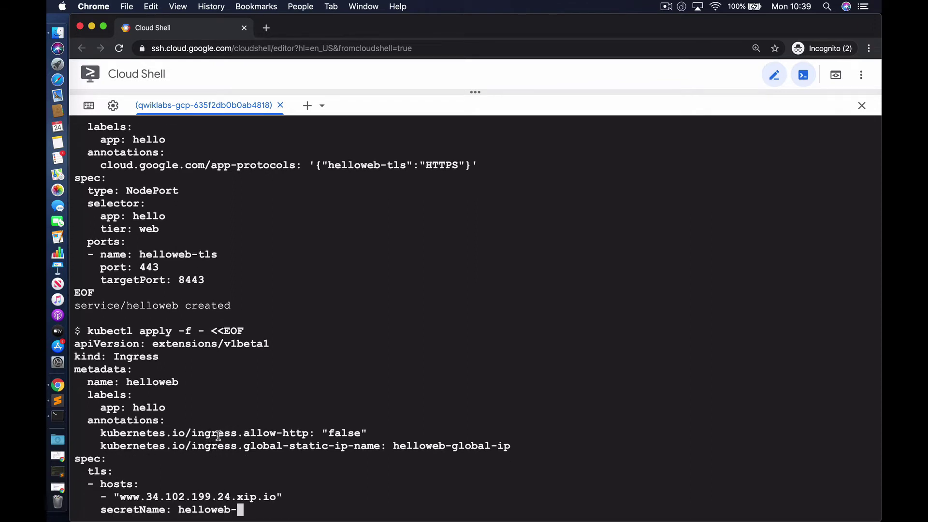
{"action": "type", "text": "tls"}
{"action": "key", "text": "Return"}
- Set the Ingress backend to serviceName helloweb with servicePort 443, and write the closing EOF line
{"action": "type", "text": "backend:"}
{"action": "key", "text": "Return"}
{"action": "type", "text": "serviceName: helloweb"}
{"action": "key", "text": "Return"}
{"action": "type", "text": "servicePort: 443"}
{"action": "key", "text": "Return"}
{"action": "type", "text": "EOF"}
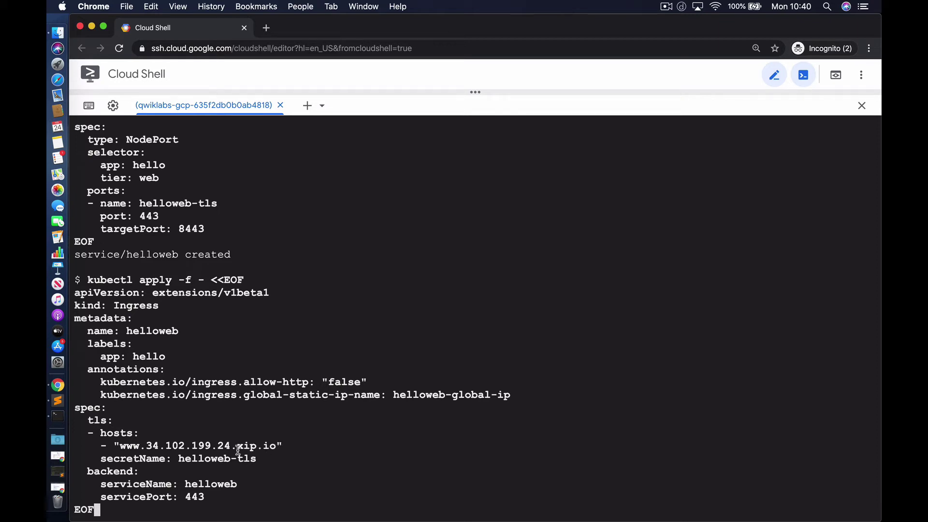
- Open xip.io in a separate browser tab, enlarge the page and read how its wildcard DNS names work
{"action": "left_click", "coordinate": [265, 28]}
{"action": "type", "text": "xiop"}
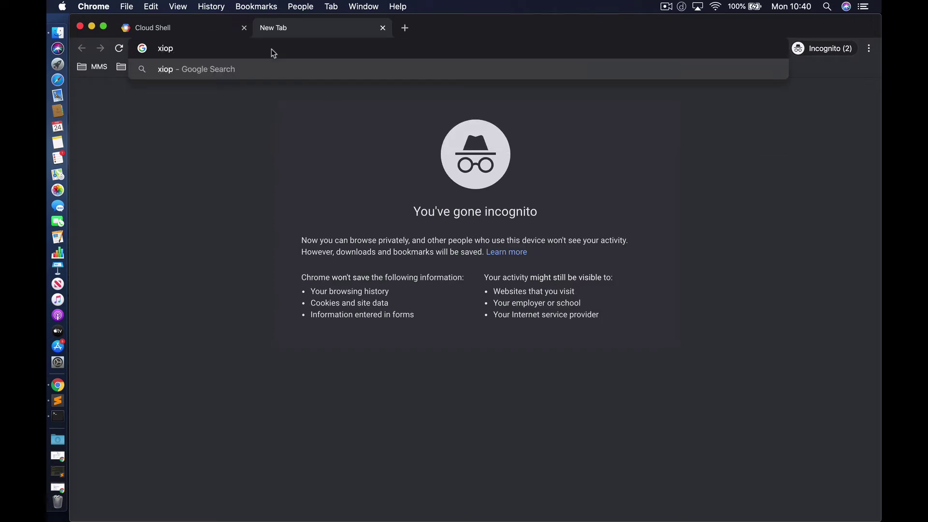
{"action": "key", "text": "BackSpace"}
{"action": "key", "text": "BackSpace"}
{"action": "type", "text": "p.io"}
{"action": "key", "text": "Return"}
{"action": "key", "text": "super+equal"}
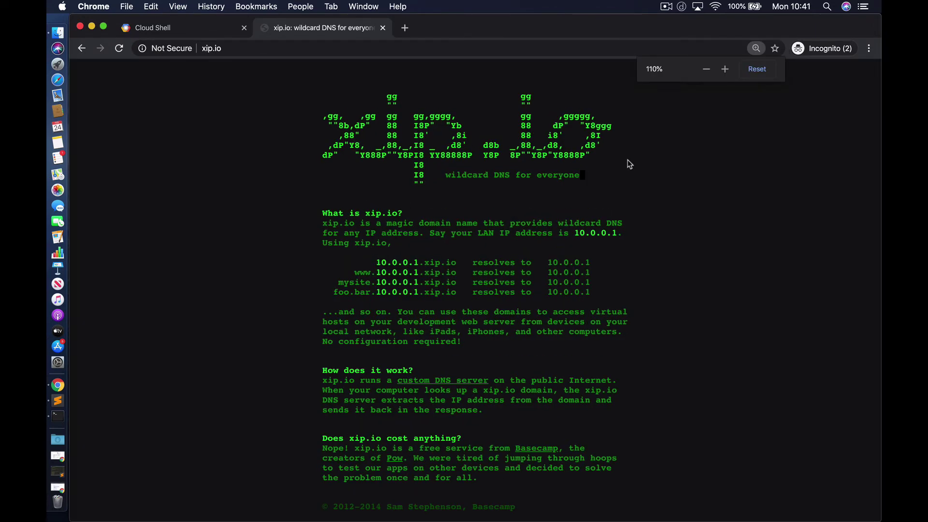
{"action": "key", "text": "super+equal"}
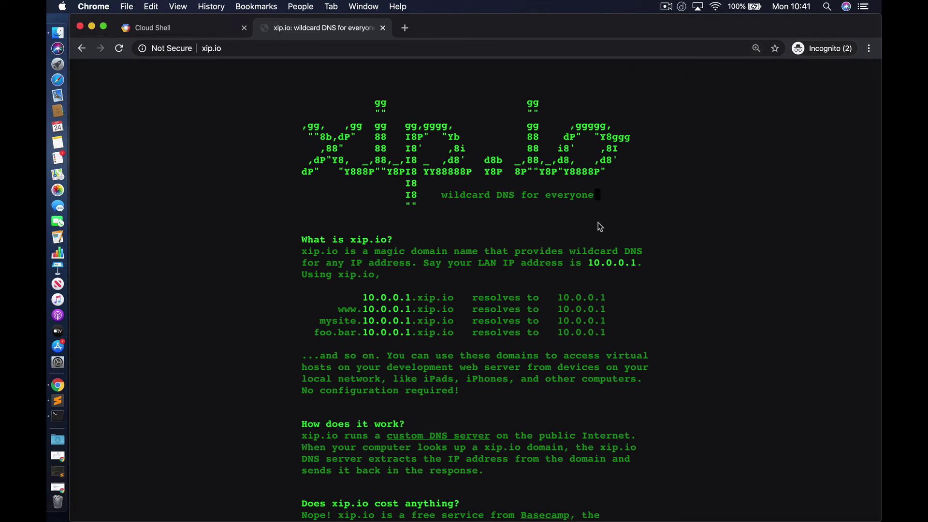
{"action": "scroll", "coordinate": [599, 223], "scroll_direction": "down", "scroll_amount": 3}
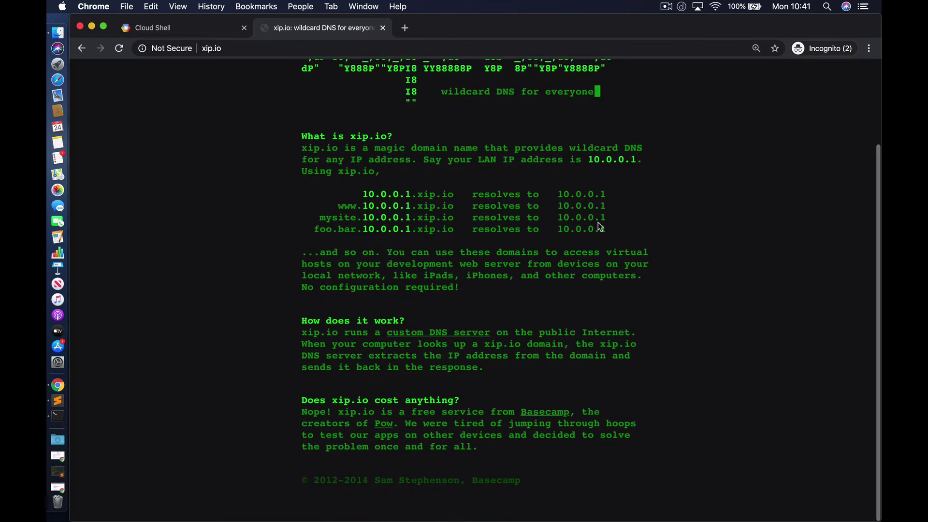
{"action": "scroll", "coordinate": [599, 226], "scroll_direction": "up", "scroll_amount": 2}
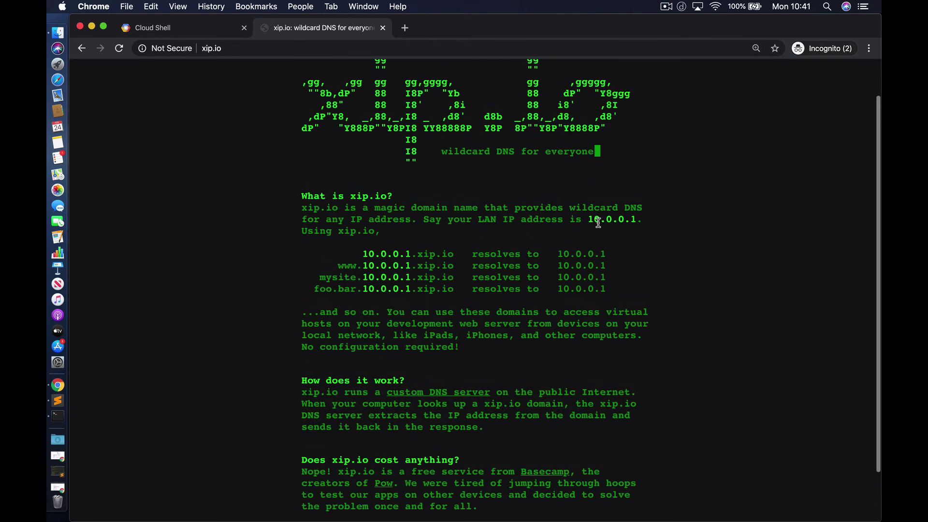
{"action": "scroll", "coordinate": [597, 223], "scroll_direction": "up", "scroll_amount": 1}
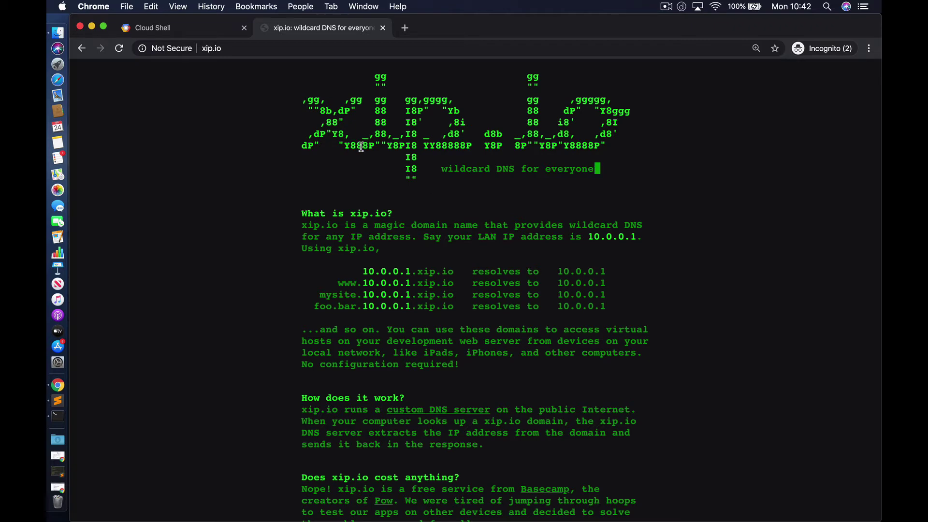
- Return to Cloud Shell, review the Ingress host IP and the matching Service port, and apply the Ingress manifest
{"action": "left_click", "coordinate": [208, 32]}
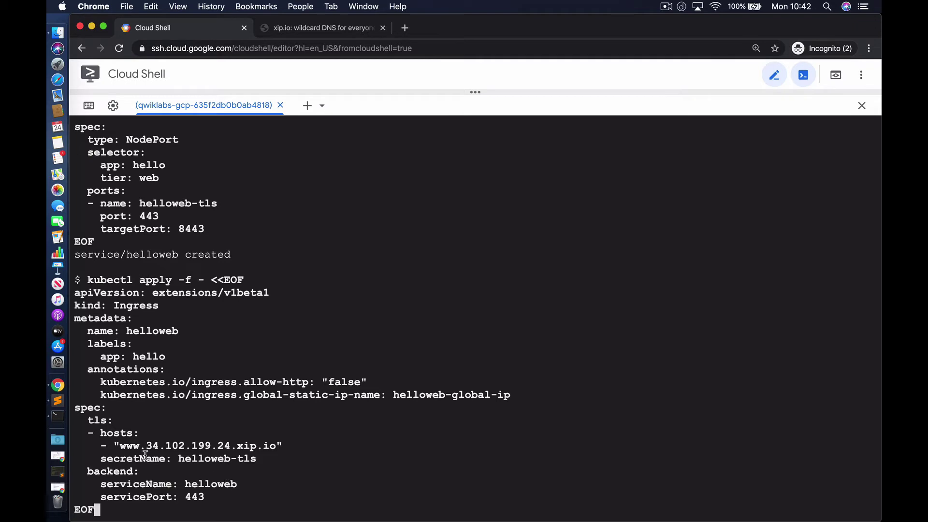
{"action": "left_click_drag", "start_coordinate": [147, 447], "coordinate": [229, 449]}
{"action": "key", "text": "super+c"}
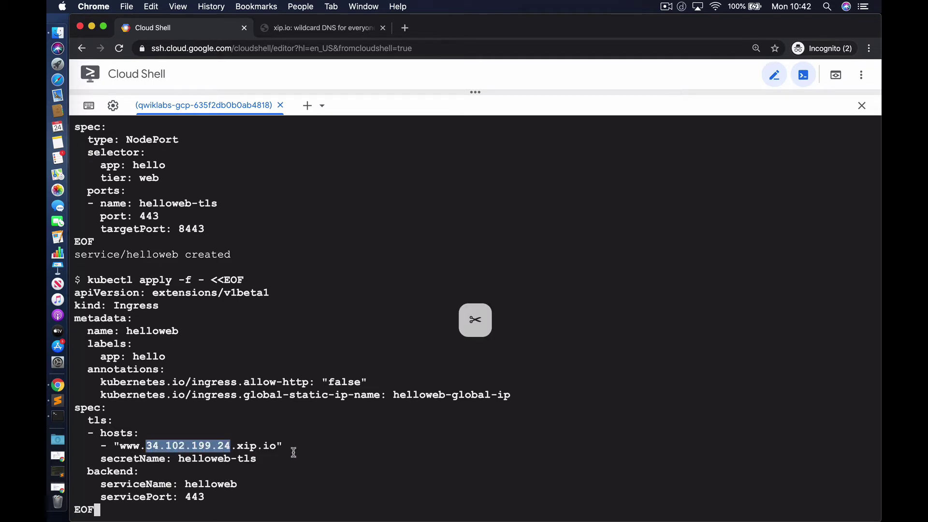
{"action": "left_click", "coordinate": [293, 450]}
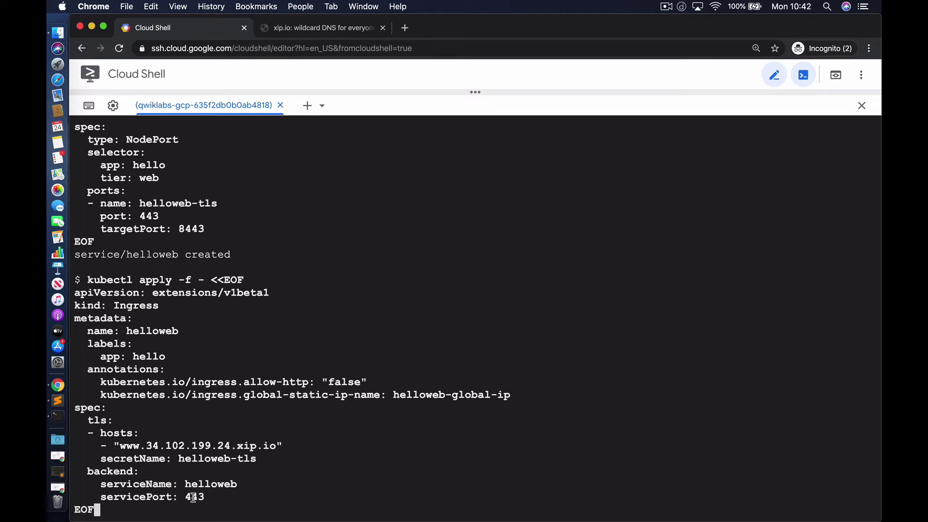
{"action": "scroll", "coordinate": [182, 425], "scroll_direction": "up", "scroll_amount": 5}
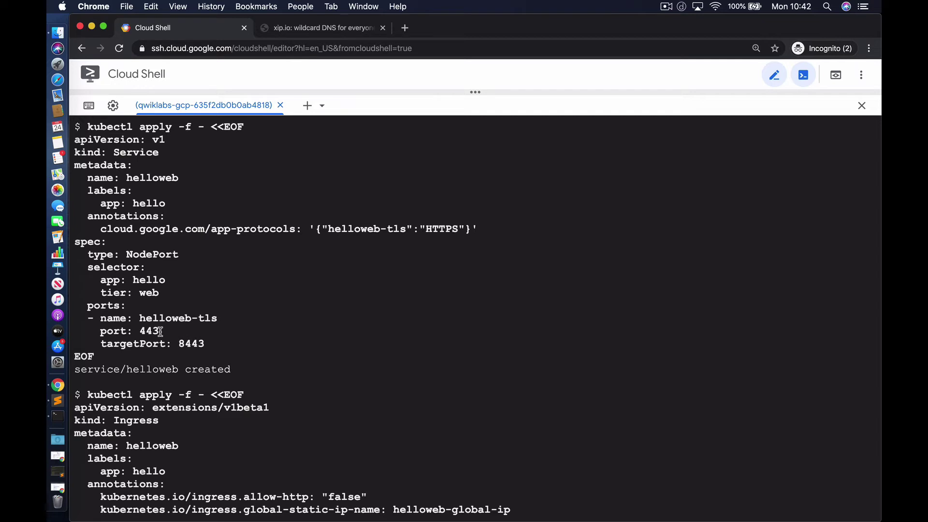
{"action": "scroll", "coordinate": [161, 331], "scroll_direction": "down", "scroll_amount": 3}
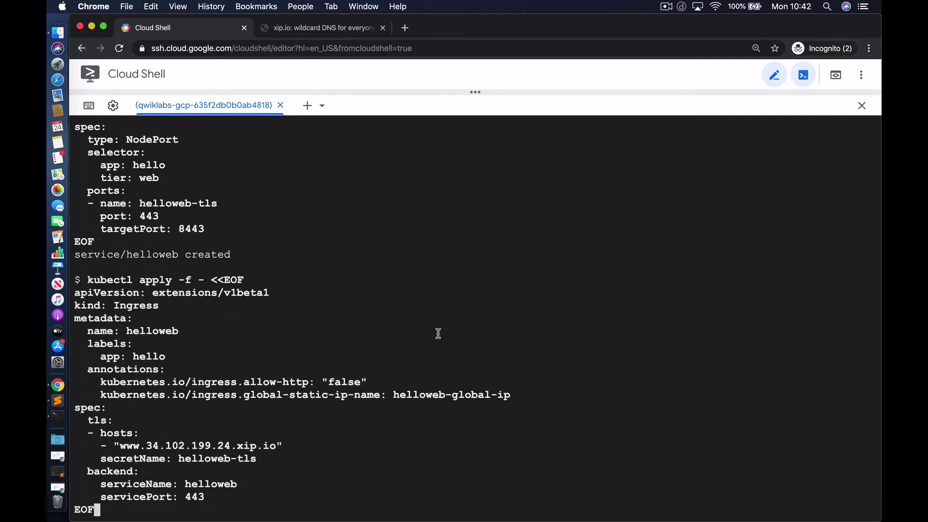
{"action": "key", "text": "Return"}
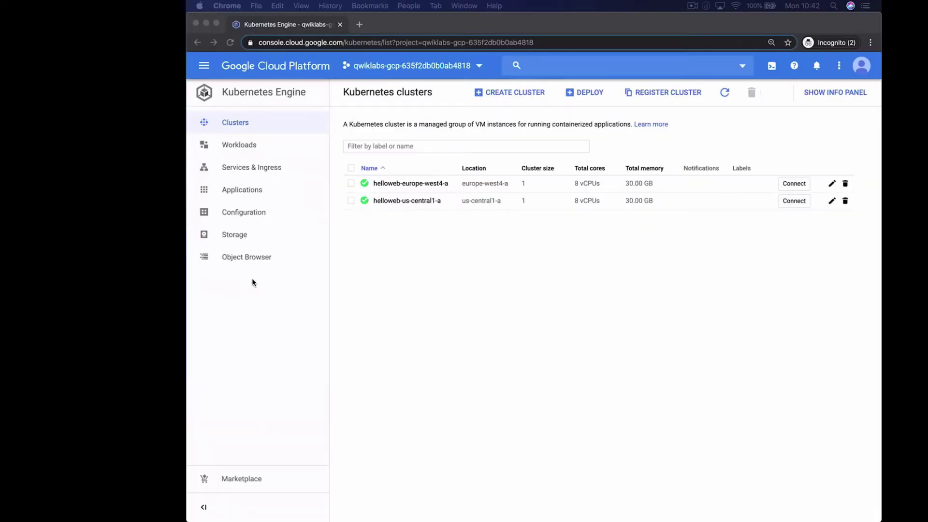
- Switch to the Google Cloud console and check the Kubernetes clusters and the helloweb entries under Services & Ingress
{"action": "left_click", "coordinate": [240, 127]}
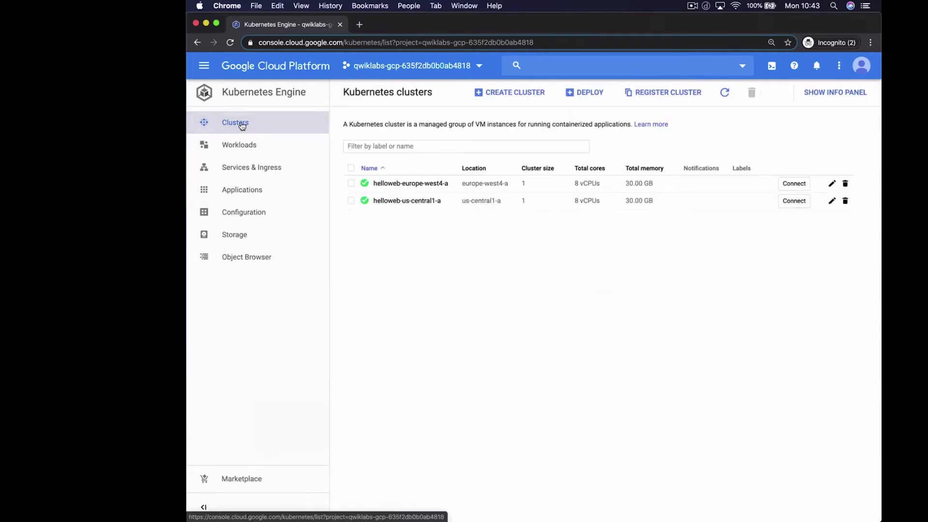
{"action": "left_click", "coordinate": [256, 170]}
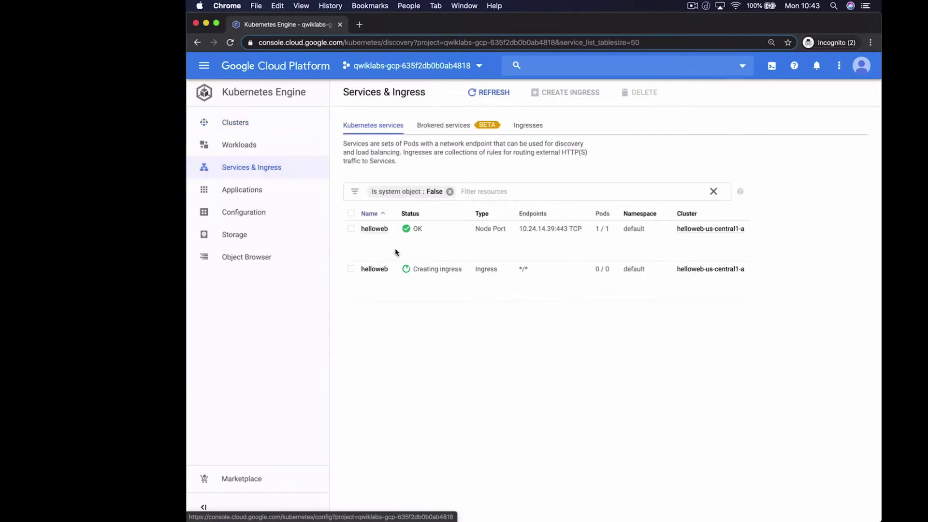
- Open the helloweb Deployment's details and examine its managed pods, exposing services and configuration secret
{"action": "left_click", "coordinate": [249, 146]}
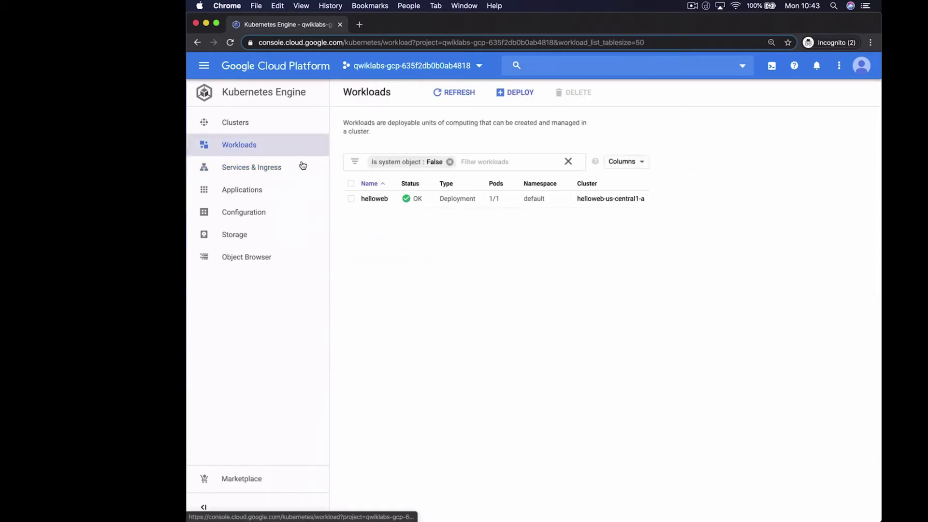
{"action": "left_click", "coordinate": [375, 199]}
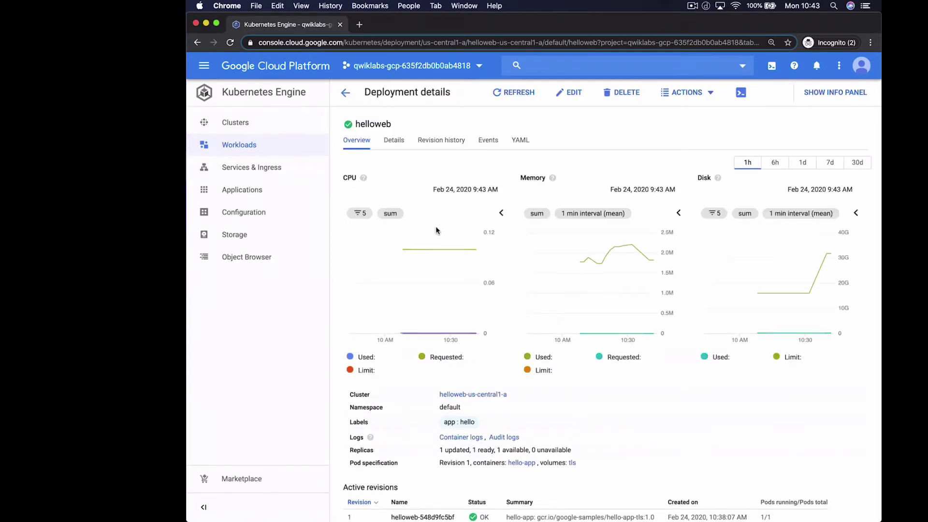
{"action": "scroll", "coordinate": [448, 340], "scroll_direction": "down", "scroll_amount": 5}
{"action": "scroll", "coordinate": [448, 341], "scroll_direction": "down", "scroll_amount": 1}
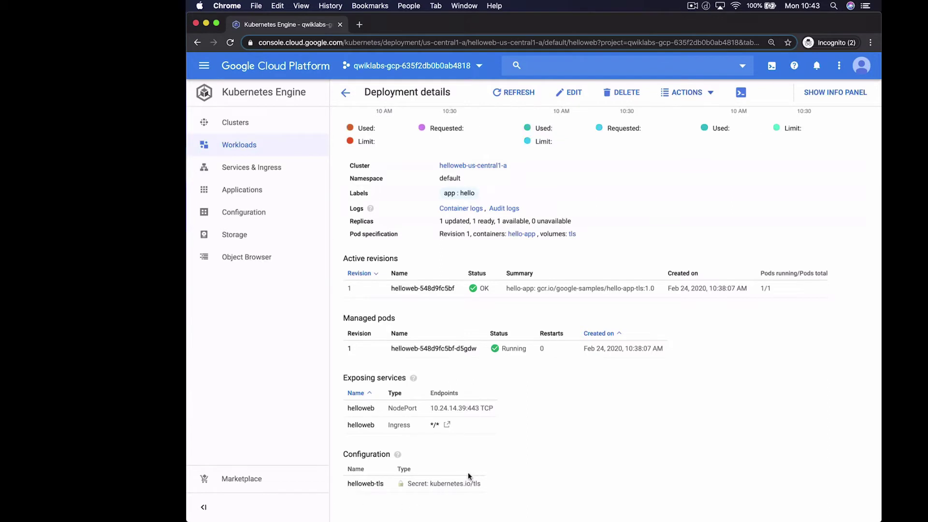
{"action": "left_click", "coordinate": [379, 486]}
- Open the managed pod of the helloweb Deployment and examine its labels, container image and exposing services
{"action": "scroll", "coordinate": [476, 414], "scroll_direction": "up", "scroll_amount": 3}
{"action": "left_click", "coordinate": [443, 443]}
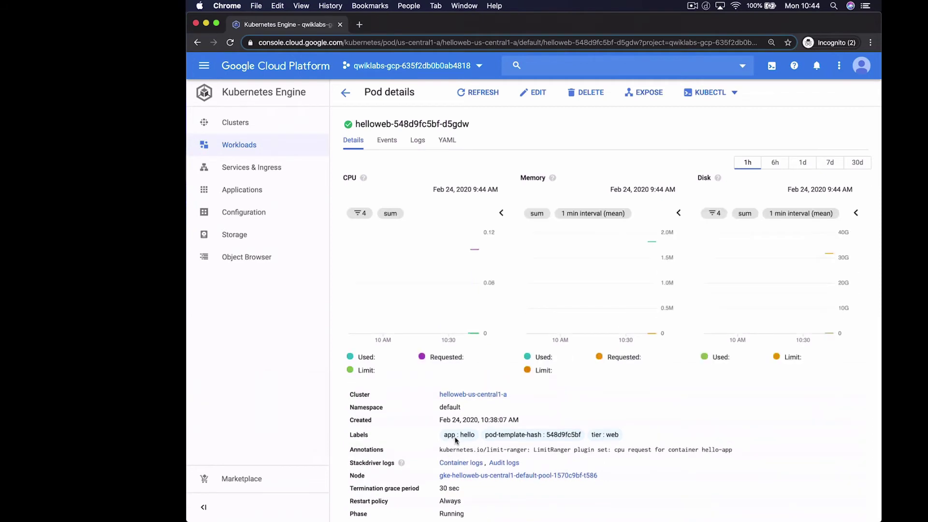
{"action": "scroll", "coordinate": [459, 430], "scroll_direction": "down", "scroll_amount": 5}
{"action": "scroll", "coordinate": [468, 417], "scroll_direction": "down", "scroll_amount": 4}
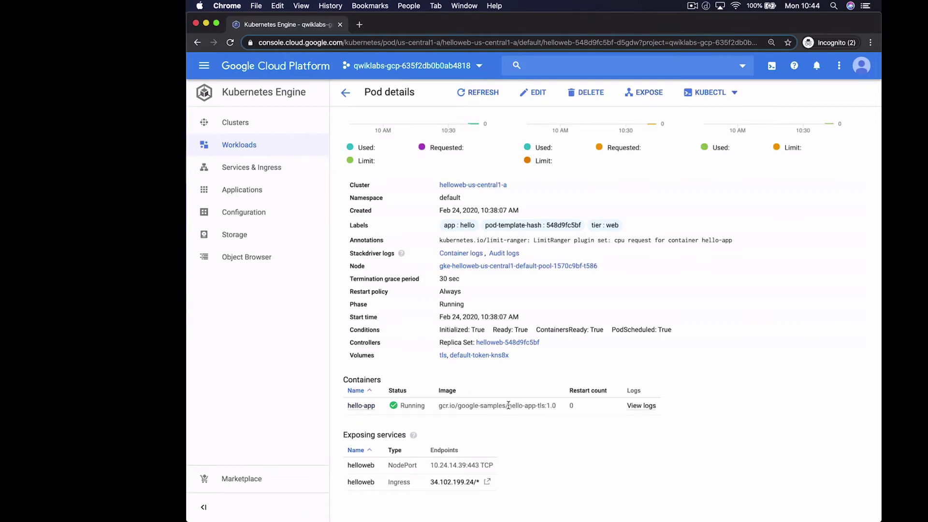
{"action": "left_click_drag", "start_coordinate": [511, 405], "coordinate": [547, 404]}
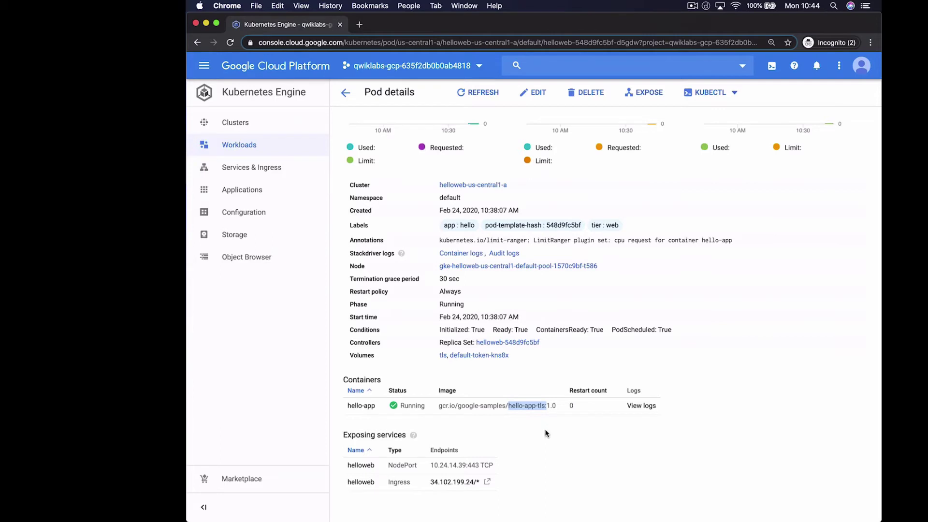
{"action": "scroll", "coordinate": [544, 428], "scroll_direction": "up", "scroll_amount": 5}
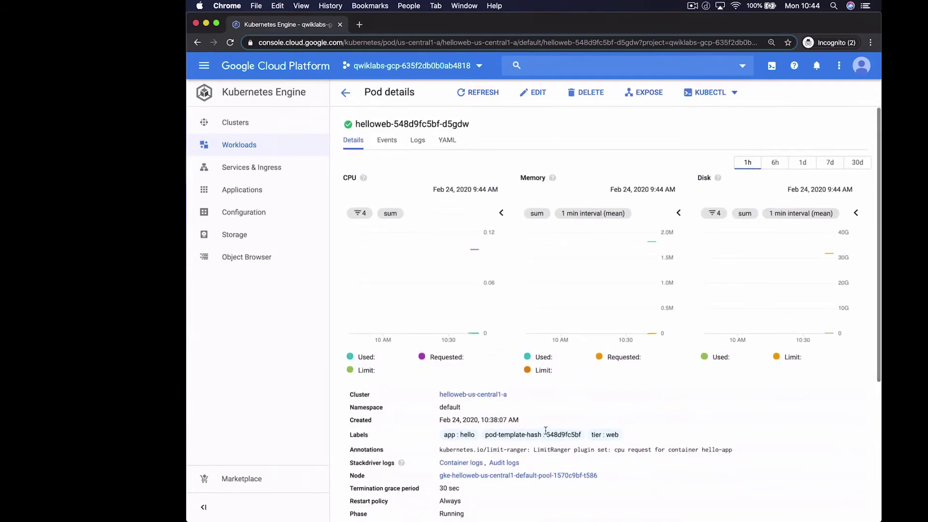
- Open the details of the helloweb Ingress from the Services & Ingress list
{"action": "left_click", "coordinate": [266, 170]}
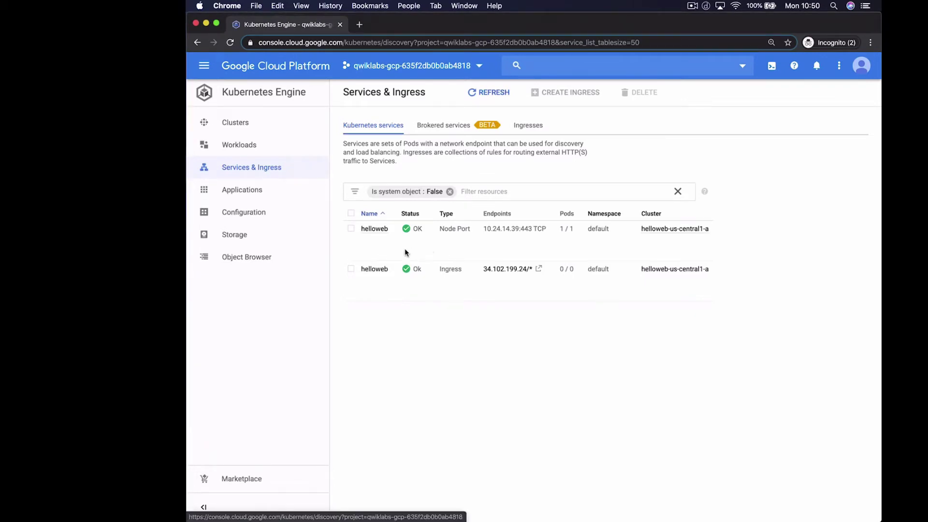
{"action": "left_click", "coordinate": [375, 269]}
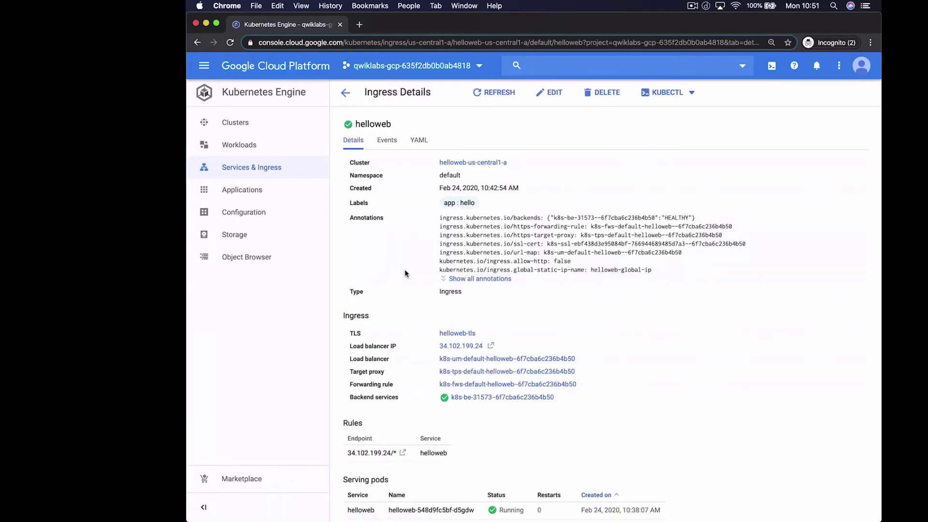
- Show all annotations of the helloweb Ingress and examine its load balancer, rules and serving pods
{"action": "left_click", "coordinate": [468, 283]}
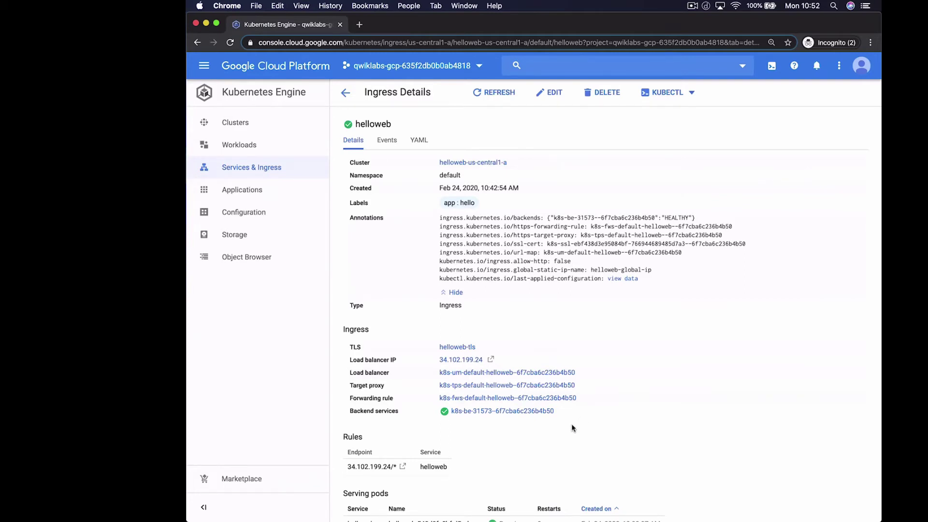
{"action": "scroll", "coordinate": [571, 425], "scroll_direction": "down", "scroll_amount": 1}
{"action": "scroll", "coordinate": [571, 425], "scroll_direction": "up", "scroll_amount": 1}
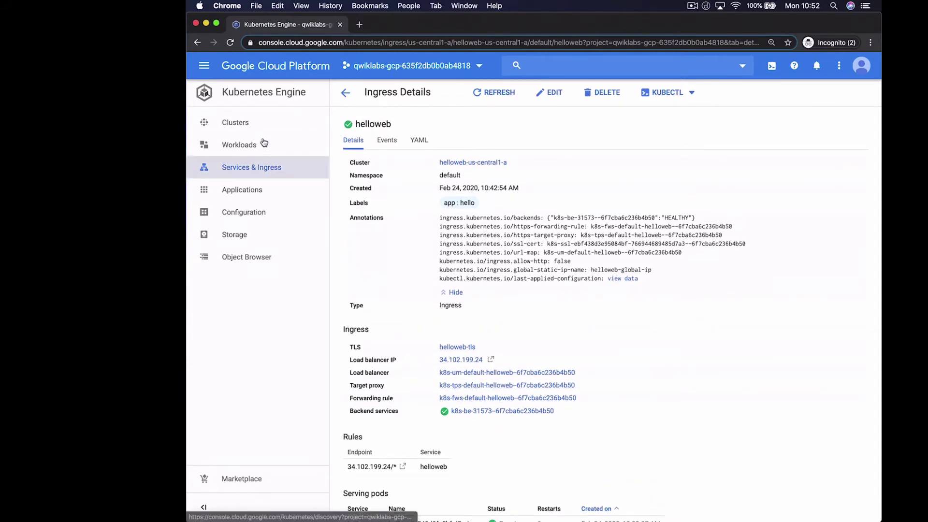
- Go to Load balancing under Network services and open the details of the helloweb load balancer
{"action": "left_click", "coordinate": [205, 66]}
{"action": "scroll", "coordinate": [274, 359], "scroll_direction": "down", "scroll_amount": 4}
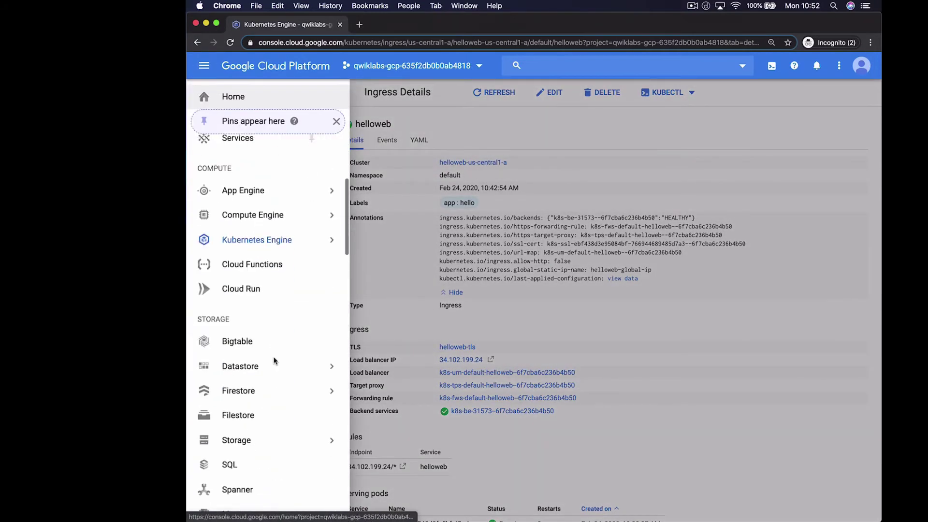
{"action": "scroll", "coordinate": [274, 361], "scroll_direction": "down", "scroll_amount": 5}
{"action": "mouse_move", "coordinate": [279, 347]}
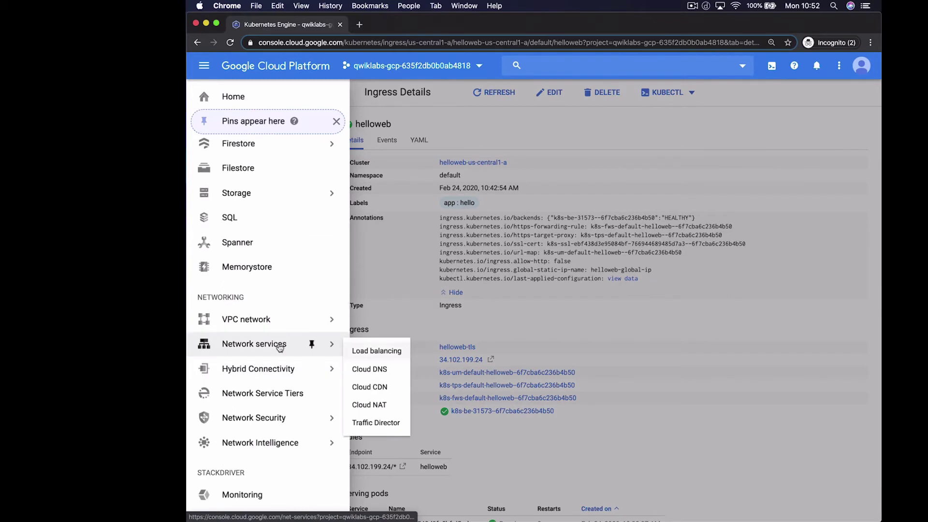
{"action": "left_click", "coordinate": [377, 351]}
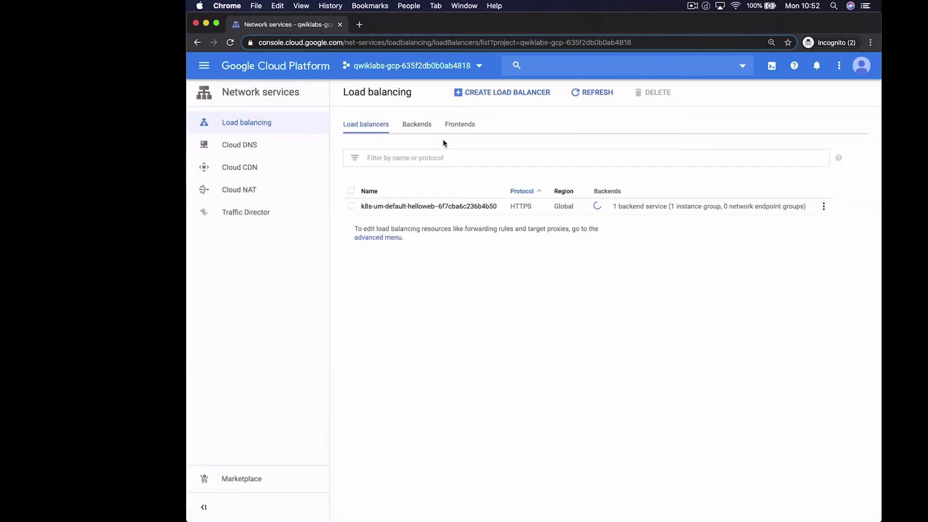
{"action": "left_click", "coordinate": [414, 207]}
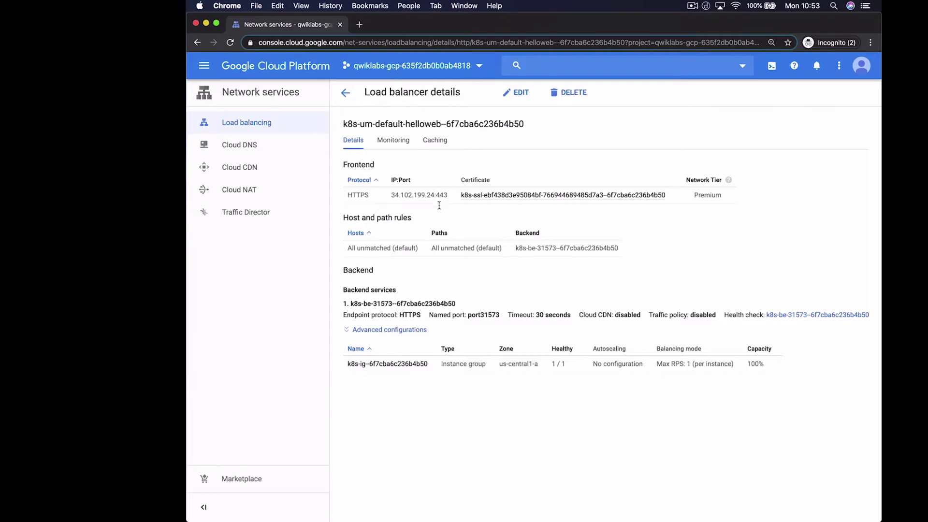
- Examine the load balancer's frontend SSL certificate, then return and check its backend service and instance group
{"action": "left_click", "coordinate": [521, 196]}
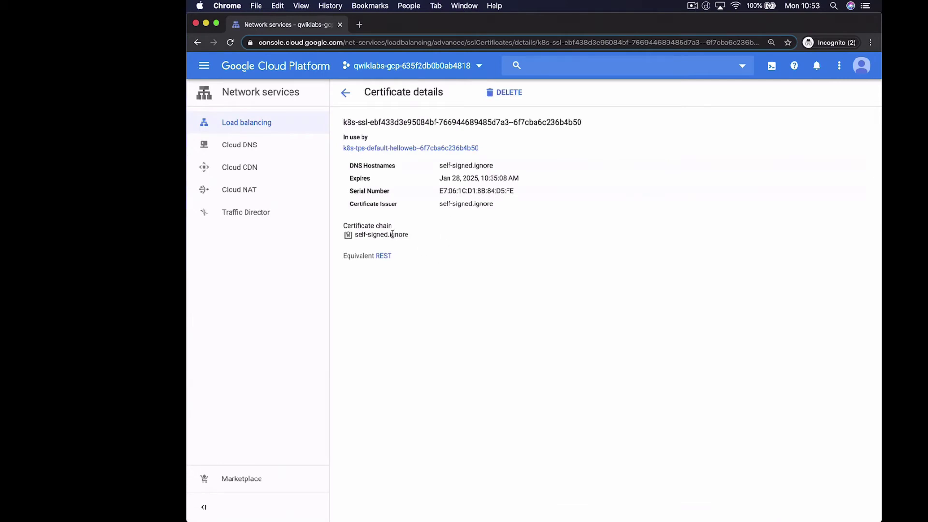
{"action": "left_click", "coordinate": [346, 93]}
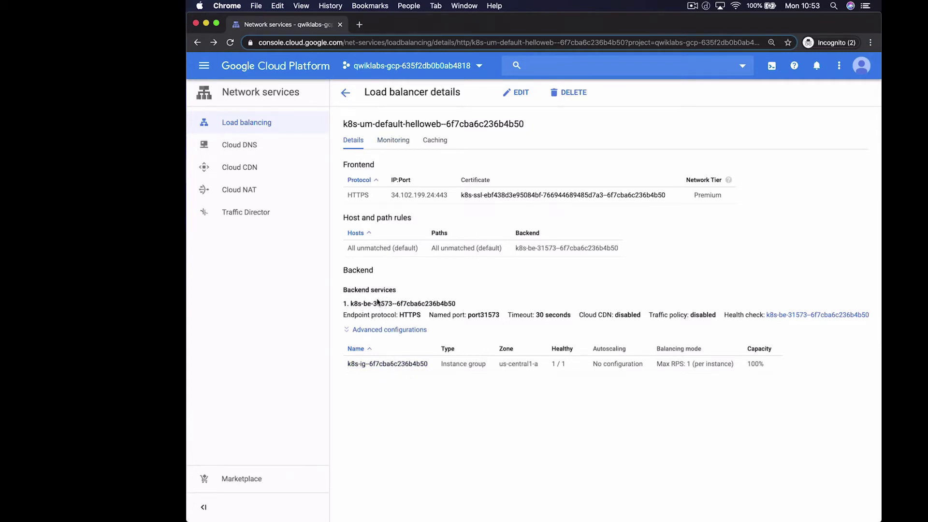
{"action": "left_click_drag", "start_coordinate": [351, 303], "coordinate": [461, 306]}
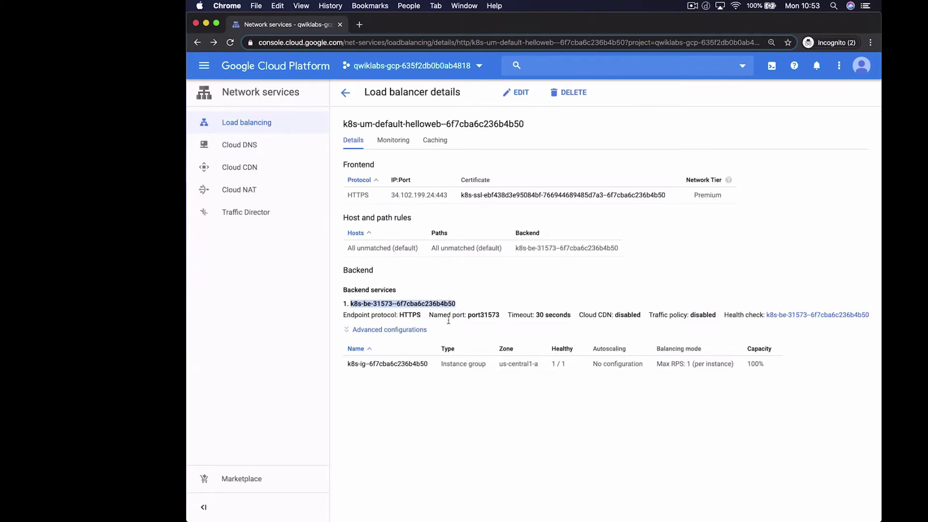
{"action": "left_click", "coordinate": [463, 326]}
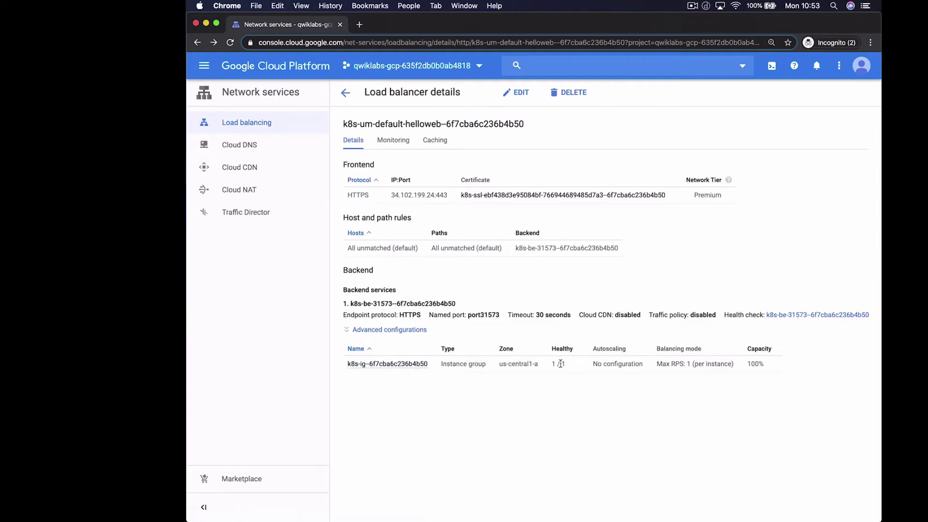
- Open the load balancer's monitoring view and check its backend filter
{"action": "left_click", "coordinate": [402, 144]}
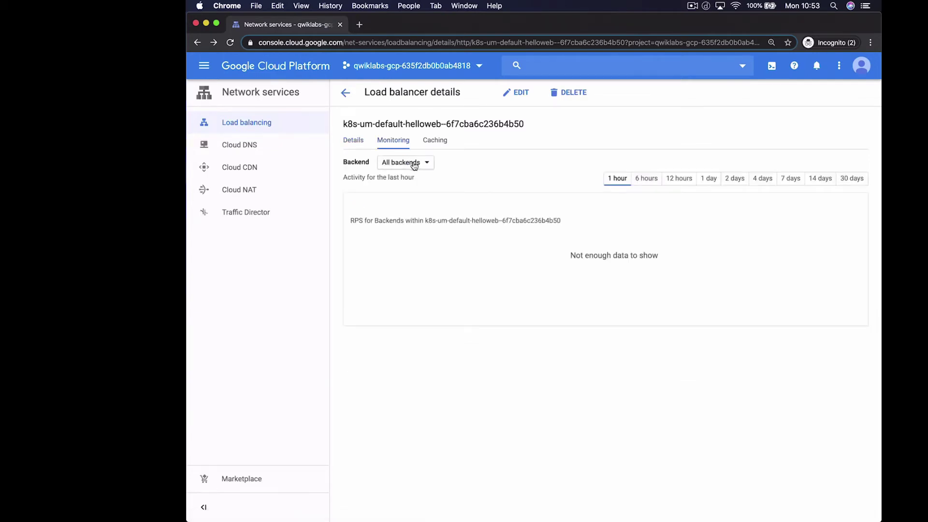
{"action": "left_click", "coordinate": [415, 166]}
{"action": "left_click", "coordinate": [415, 178]}
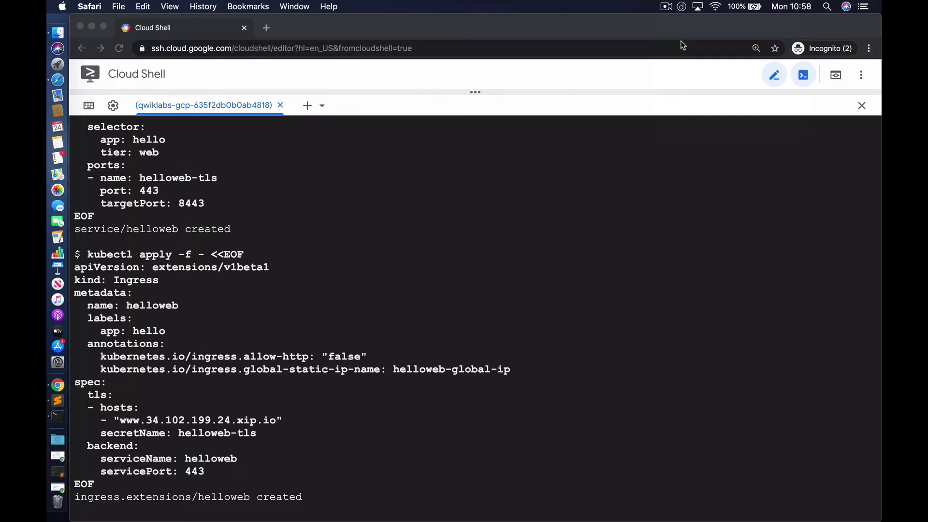
{"action": "left_click", "coordinate": [57, 80]}
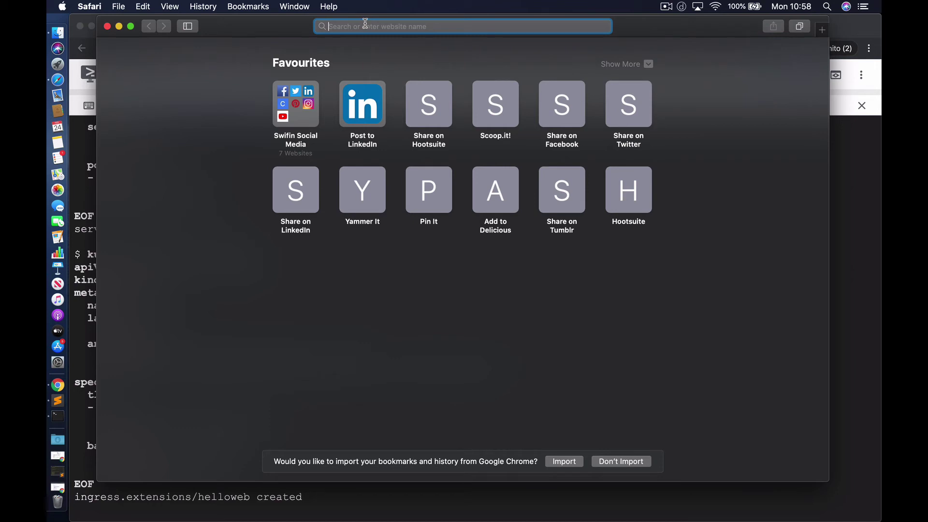
{"action": "type", "text": "https://www.34.102.199.24.xip.io"}
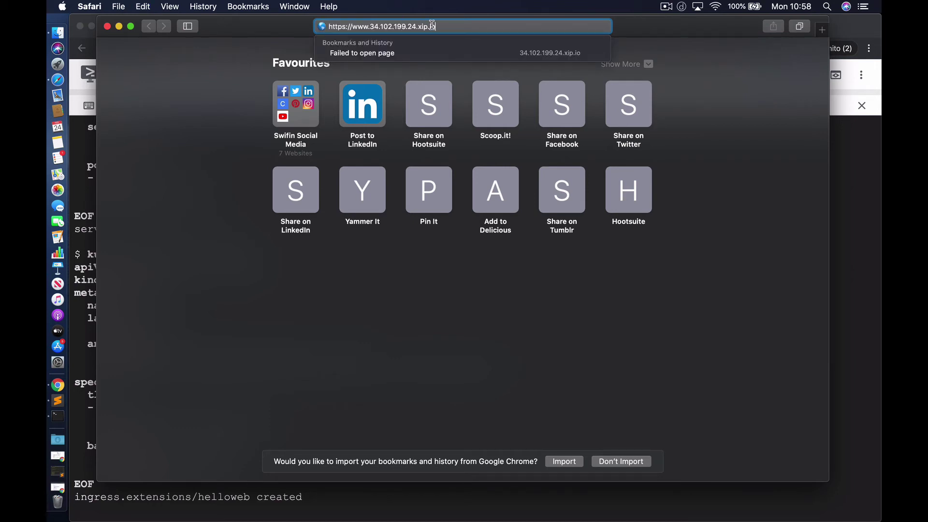
{"action": "key", "text": "Return"}
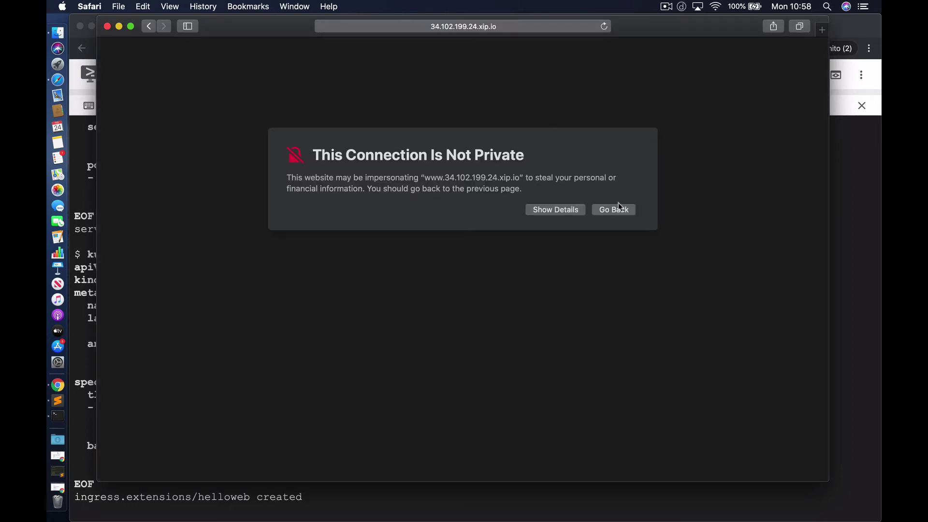
{"action": "left_click", "coordinate": [570, 209]}
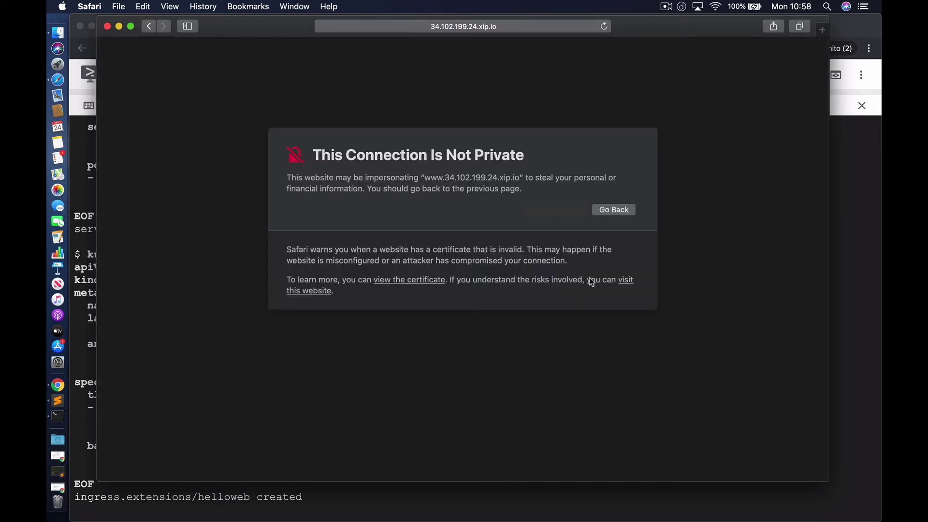
{"action": "left_click", "coordinate": [626, 282]}
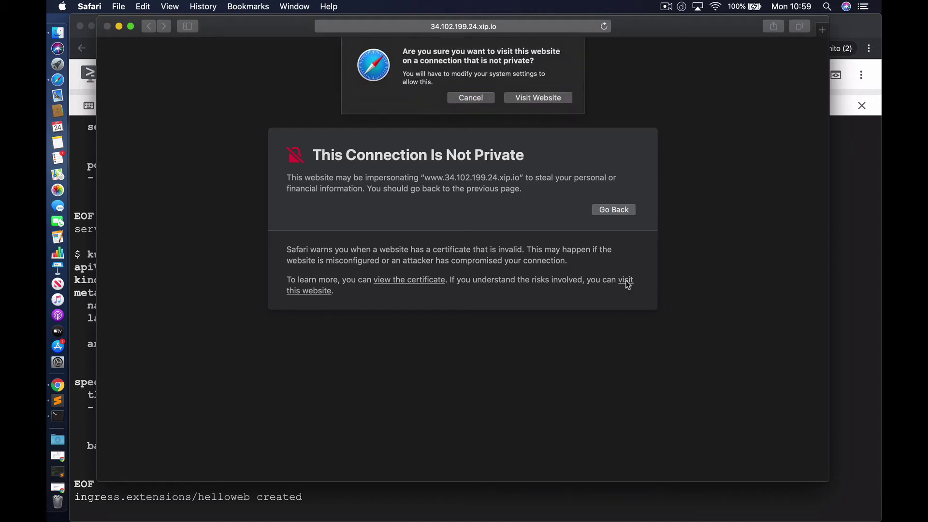
{"action": "left_click", "coordinate": [544, 98]}
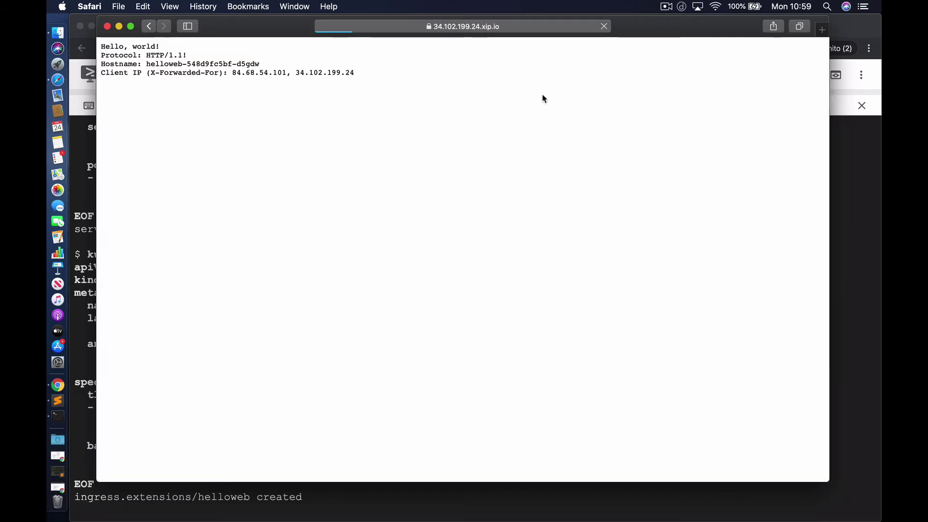
{"action": "key", "text": "super+equal"}
{"action": "key", "text": "super+equal"}
{"action": "key", "text": "super+equal"}
{"action": "key", "text": "super+equal"}
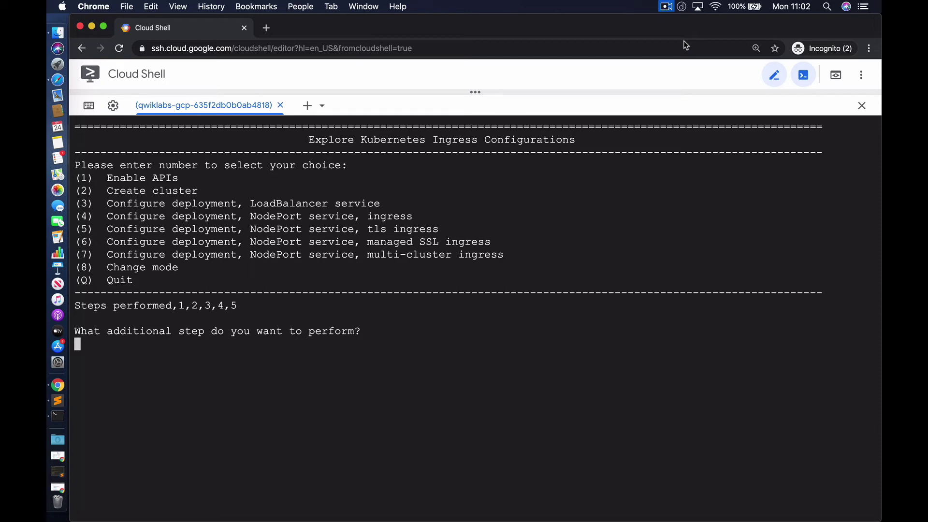
- In Cloud Shell, start option 6 for the managed SSL ingress and set the gcloud compute zone to us-central1-a
{"action": "type", "text": "6"}
{"action": "key", "text": "Return"}
{"action": "type", "text": "gcl"}
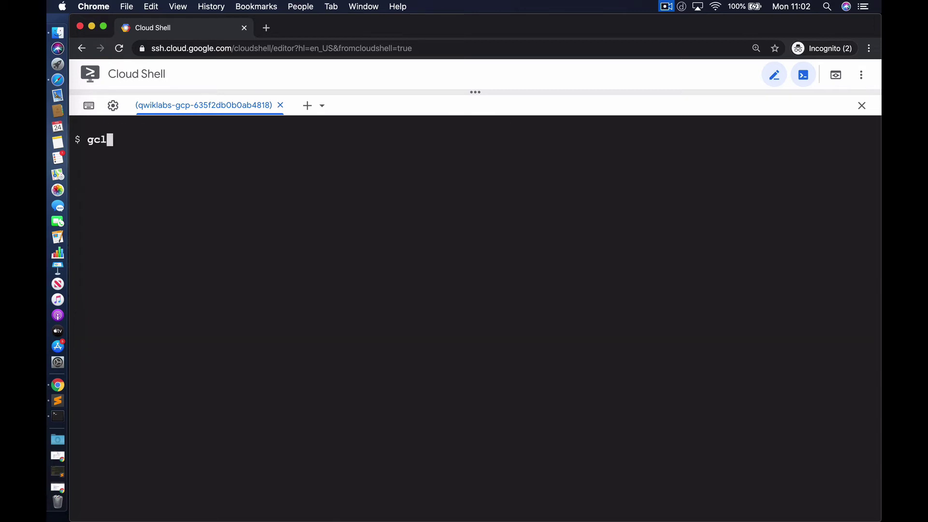
{"action": "type", "text": "oud config set compute/zone us-central1-a # to set zone"}
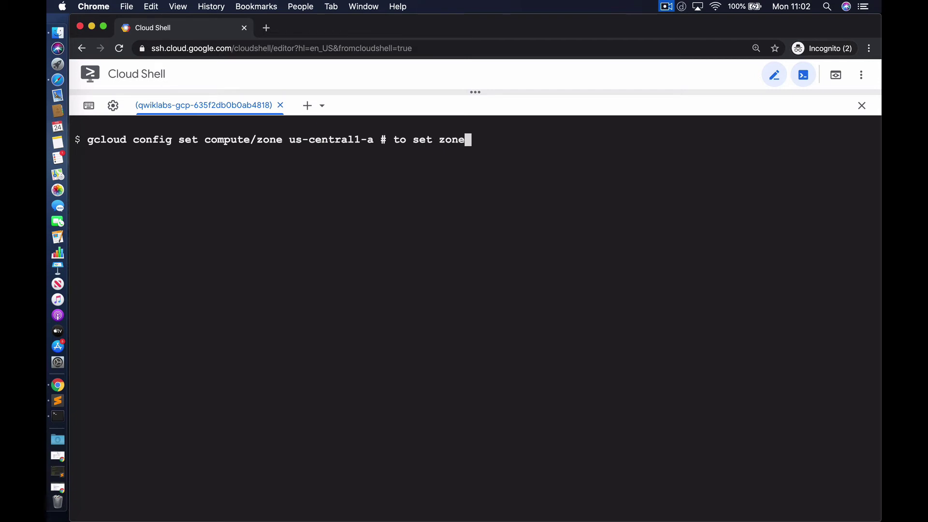
{"action": "key", "text": "Return"}
- Retrieve the credentials for the helloweb-us-central1-a cluster in zone us-central1-a with gcloud
{"action": "type", "text": "gcloud container clusters get-"}
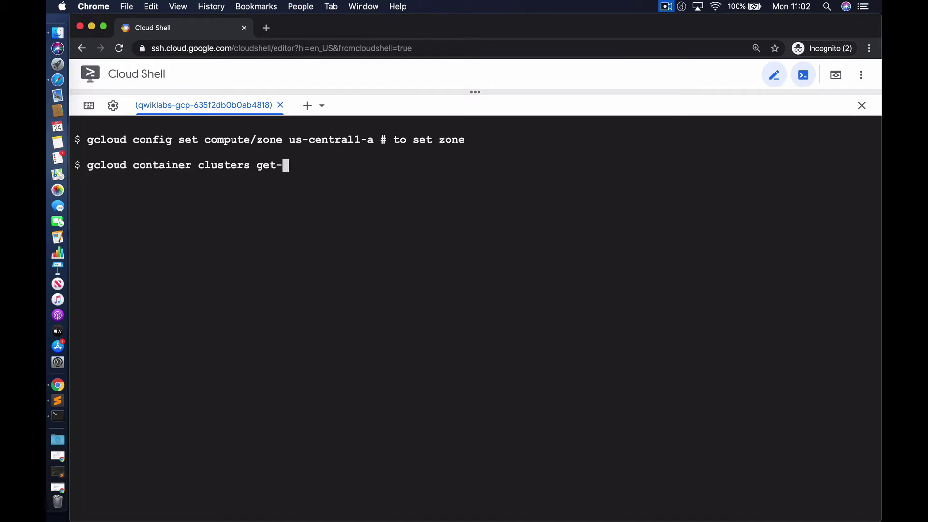
{"action": "type", "text": "credentials helloweb-us-central1-a --zone us-c"}
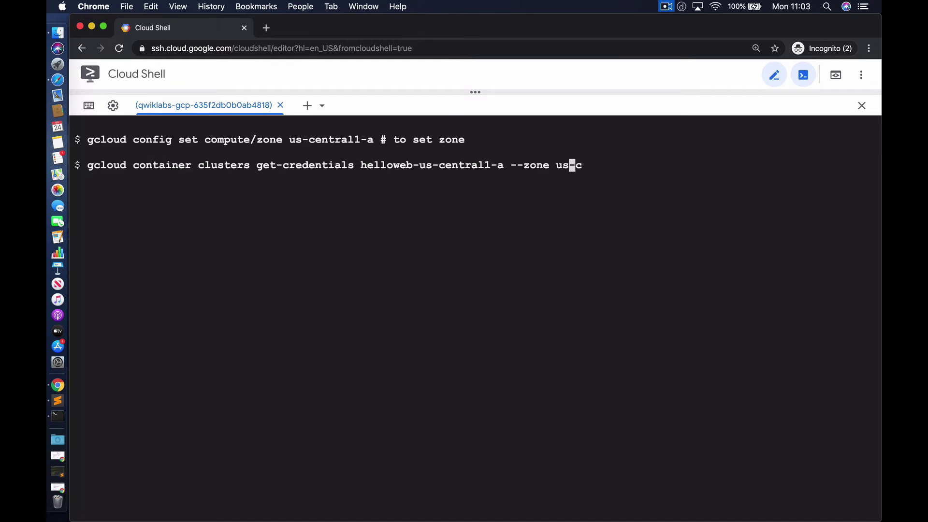
{"action": "type", "text": "entral1-a # to retrieve the credentials for cluster"}
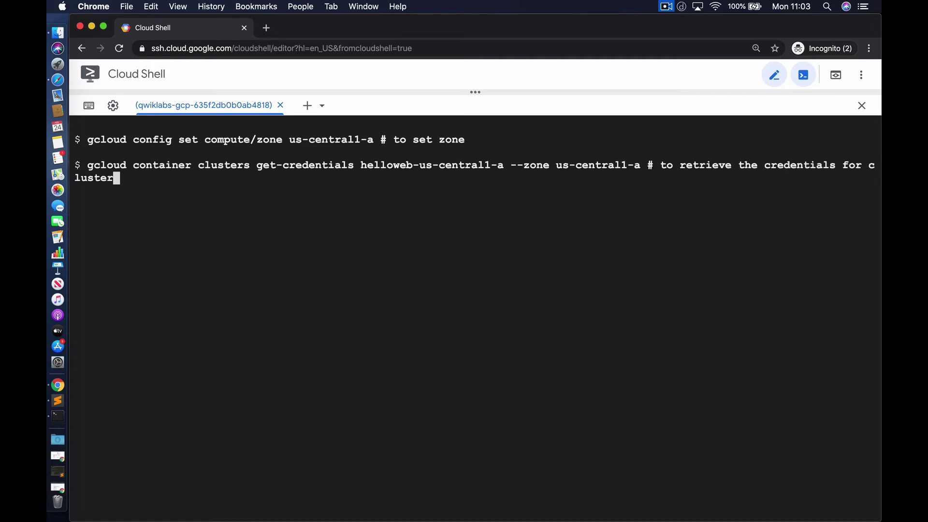
{"action": "key", "text": "Return"}
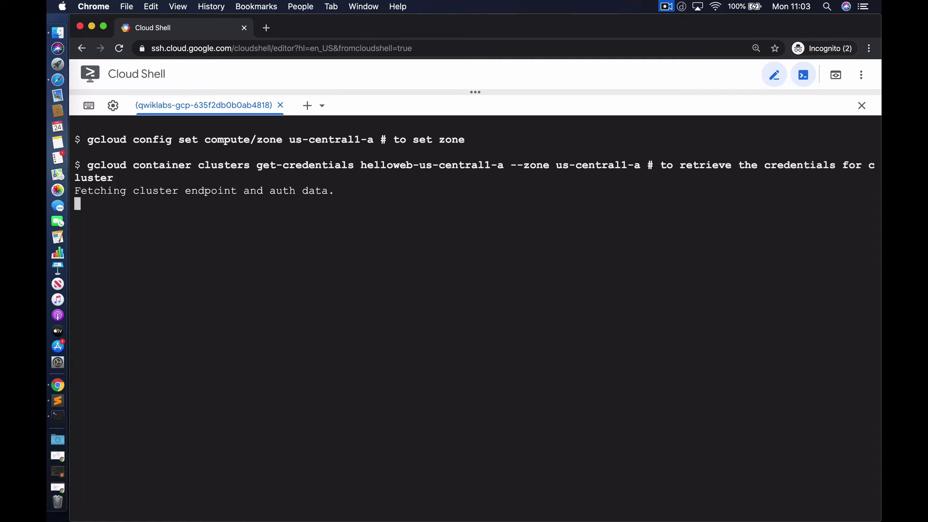
- Export LBIP as the address of helloweb-global-ip, taken from the gcloud compute addresses list
{"action": "type", "text": "export LBIP=$(gcl"}
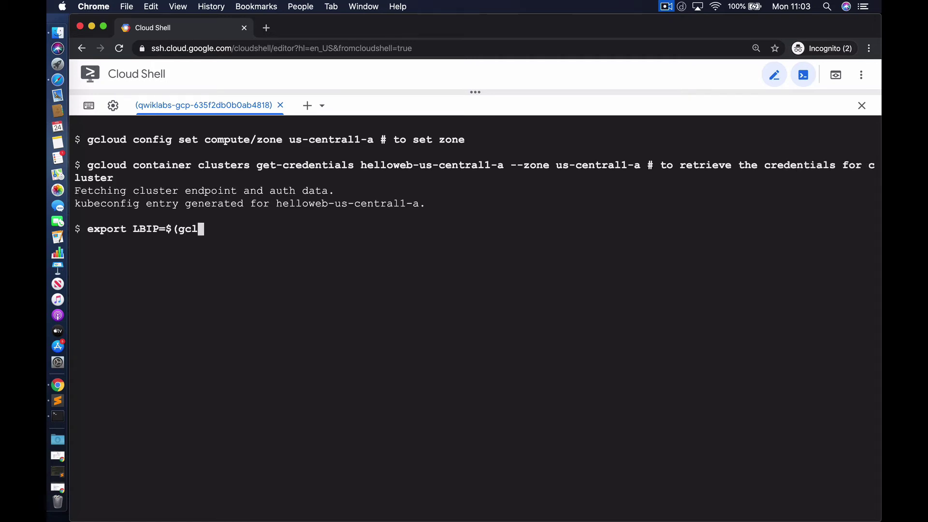
{"action": "type", "text": "oud compute addresses list --filter \"NAM"}
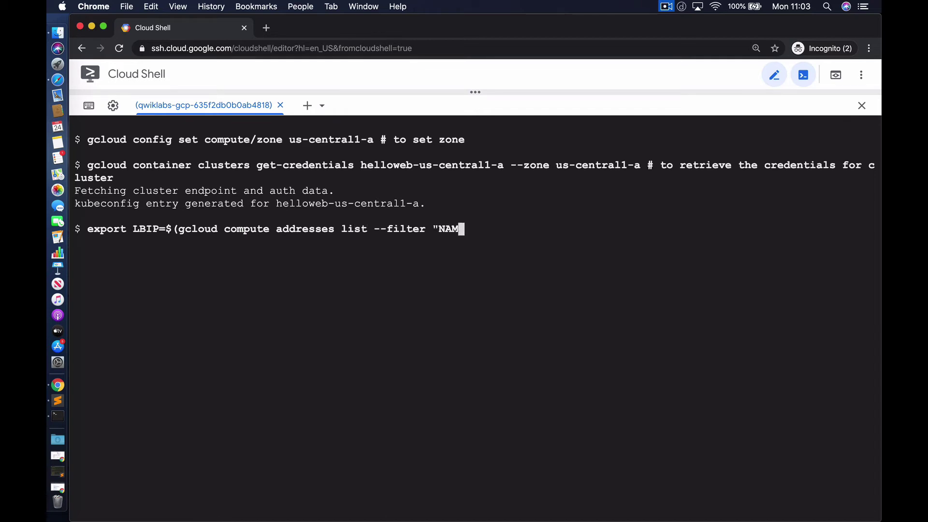
{"action": "type", "text": "E:helloweb-global-ip\" --format=\"value(ad"}
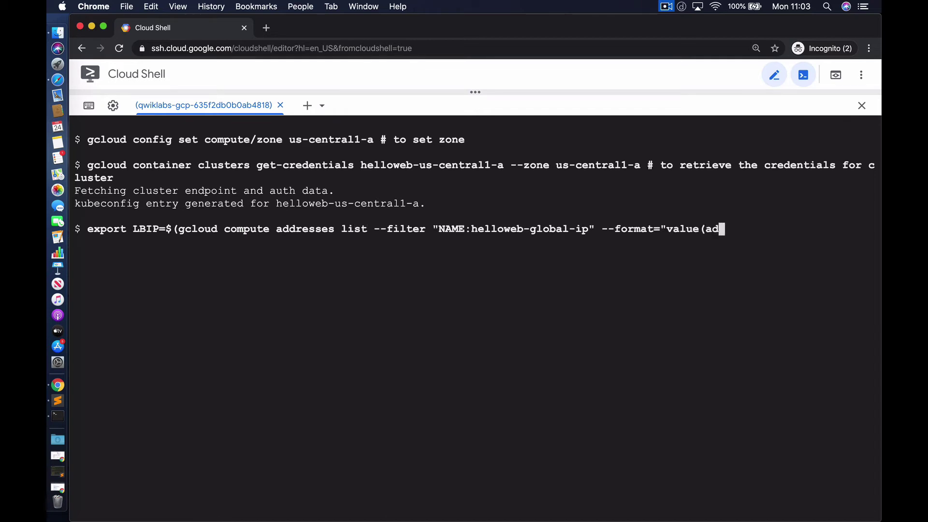
{"action": "type", "text": "dress)\") # to get external static IP"}
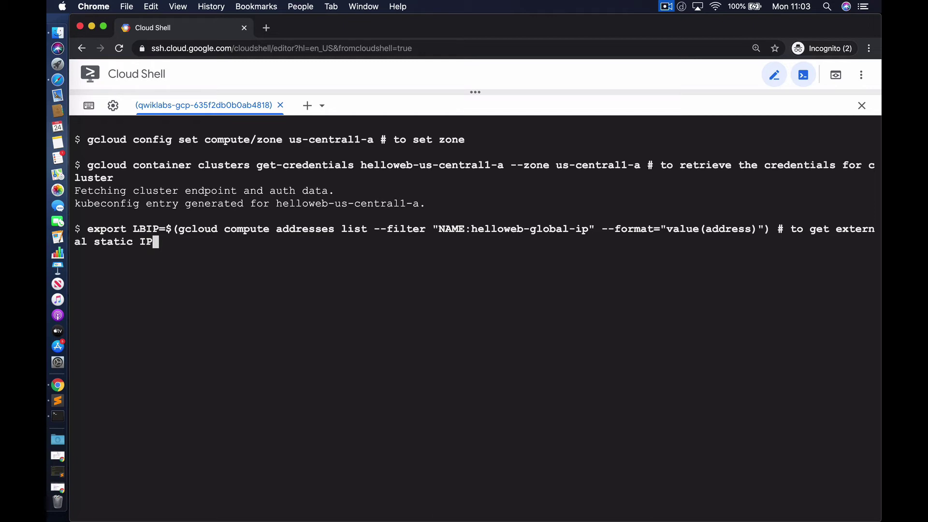
{"action": "key", "text": "Return"}
{"action": "type", "text": "kubectl apply -f - <<EOF"}
{"action": "key", "text": "Return"}
{"action": "type", "text": "apiVersion: networking.gke.io/v1beta1"}
{"action": "key", "text": "Return"}
{"action": "type", "text": "kind: ManagedCertificate"}
{"action": "key", "text": "Return"}
{"action": "type", "text": "metadata:"}
{"action": "key", "text": "Return"}
{"action": "type", "text": "name: helloweb"}
{"action": "key", "text": "Return"}
{"action": "type", "text": "spec:   domains:"}
{"action": "key", "text": "Return"}
{"action": "type", "text": "- www.34.102.199.24.xip.io"}
{"action": "key", "text": "Return"}
{"action": "type", "text": "EOF"}
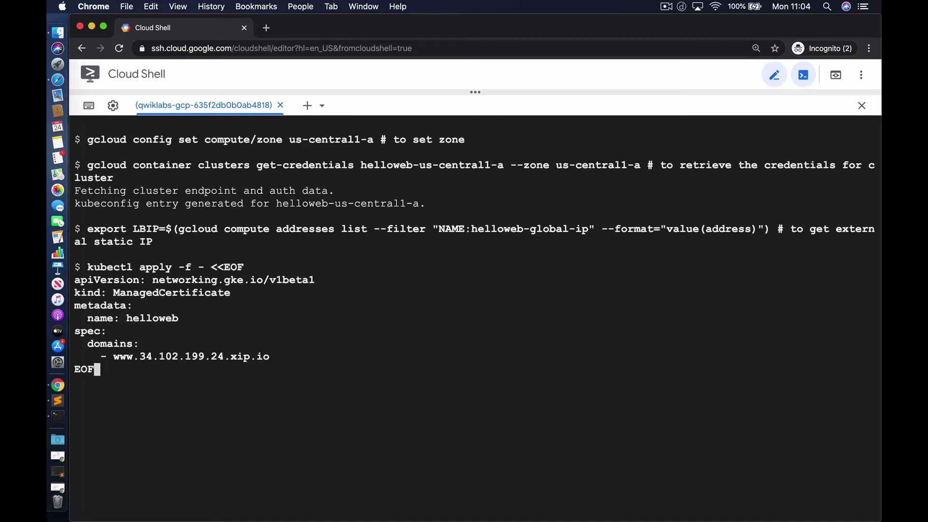
{"action": "key", "text": "Return"}
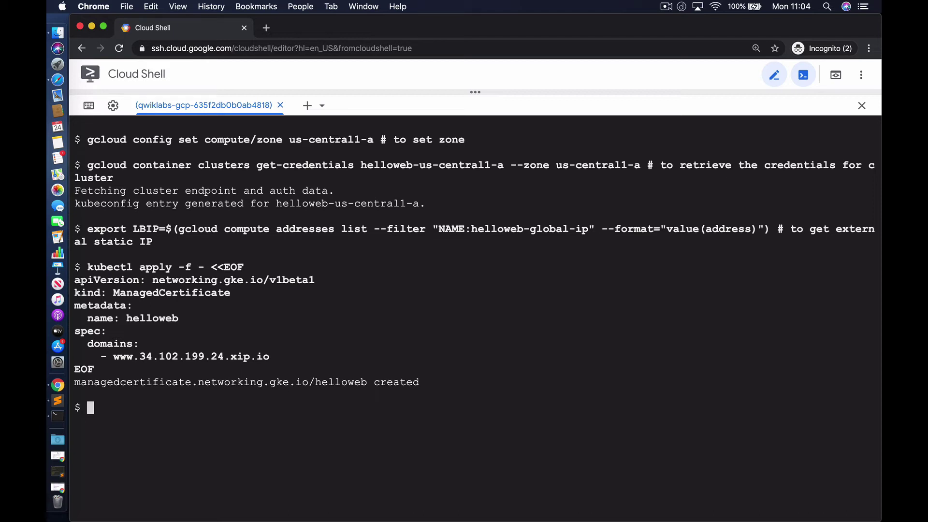
- Begin an inline kubectl apply with an apps/v1 Deployment manifest named helloweb, labelled app: hello
{"action": "type", "text": "kubectl apply -f - <<EOF"}
{"action": "key", "text": "Return"}
{"action": "type", "text": "apiVersion: apps/v1"}
{"action": "key", "text": "Return"}
{"action": "type", "text": "kind: Deployment"}
{"action": "key", "text": "Return"}
{"action": "type", "text": "metadata:"}
{"action": "key", "text": "Return"}
{"action": "type", "text": "name: helloweb"}
{"action": "key", "text": "Return"}
{"action": "type", "text": "labels:"}
{"action": "key", "text": "Return"}
{"action": "type", "text": "app: hello"}
{"action": "key", "text": "Return"}
- Add a spec selector to the Deployment manifest that matches the labels app: hello and tier: web
{"action": "type", "text": "spec:"}
{"action": "key", "text": "Return"}
{"action": "type", "text": "selector:"}
{"action": "key", "text": "Return"}
{"action": "type", "text": "matchLabels:"}
{"action": "key", "text": "Return"}
{"action": "type", "text": "app: hello"}
{"action": "key", "text": "Return"}
{"action": "type", "text": "tier: web"}
{"action": "key", "text": "Return"}
- Add the pod template metadata with the labels app: hello and tier: web to the manifest
{"action": "type", "text": "template:"}
{"action": "key", "text": "Return"}
{"action": "type", "text": "metadata:"}
{"action": "key", "text": "Return"}
{"action": "type", "text": "labels:"}
{"action": "key", "text": "Return"}
{"action": "type", "text": "app: hello"}
{"action": "key", "text": "Return"}
{"action": "type", "text": "tier: web"}
{"action": "key", "text": "Return"}
- Define the hello-app container with image gcr.io/google-samples/hello-app:1.0 and containerPort 8080, and apply the Deployment manifest
{"action": "type", "text": "spe"}
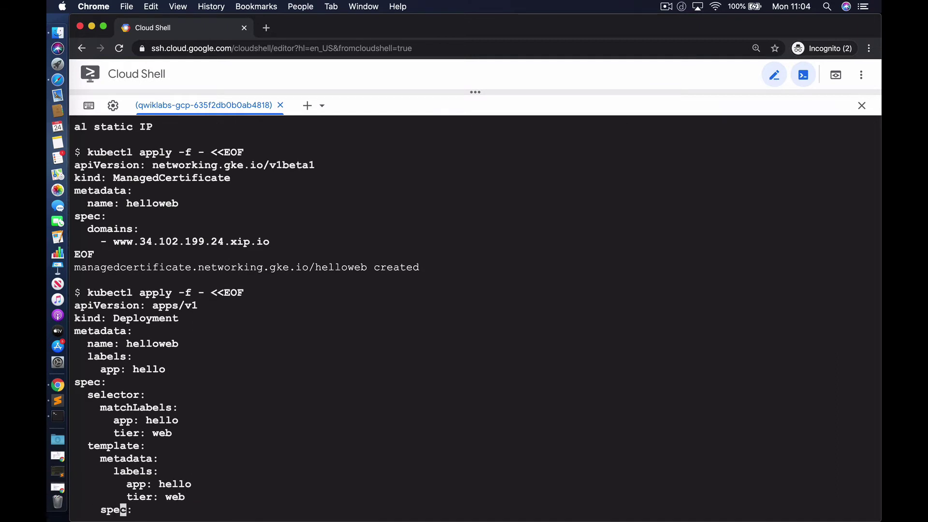
{"action": "type", "text": "c:"}
{"action": "key", "text": "Return"}
{"action": "type", "text": "containers:"}
{"action": "key", "text": "Return"}
{"action": "type", "text": "- name: hello"}
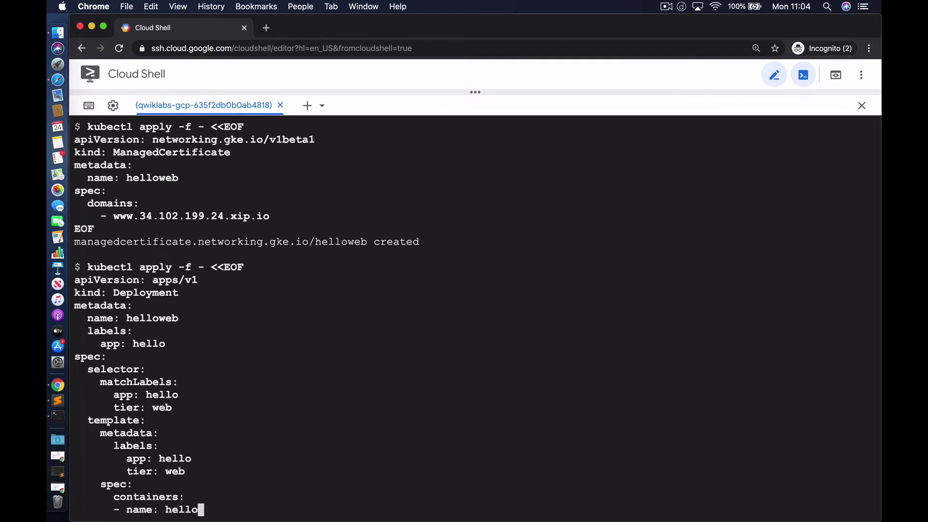
{"action": "type", "text": "-app"}
{"action": "key", "text": "Return"}
{"action": "type", "text": "image: gcr.io/google-samples/hello-app:1.0"}
{"action": "key", "text": "Return"}
{"action": "type", "text": "ports:"}
{"action": "key", "text": "Return"}
{"action": "type", "text": "- containerPort: 8080"}
{"action": "key", "text": "Return"}
{"action": "type", "text": "EOF"}
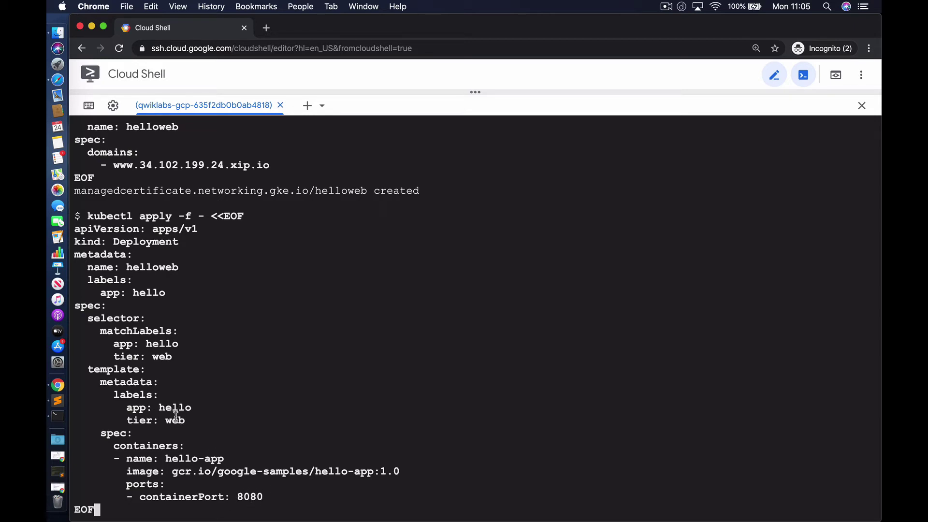
{"action": "key", "text": "Return"}
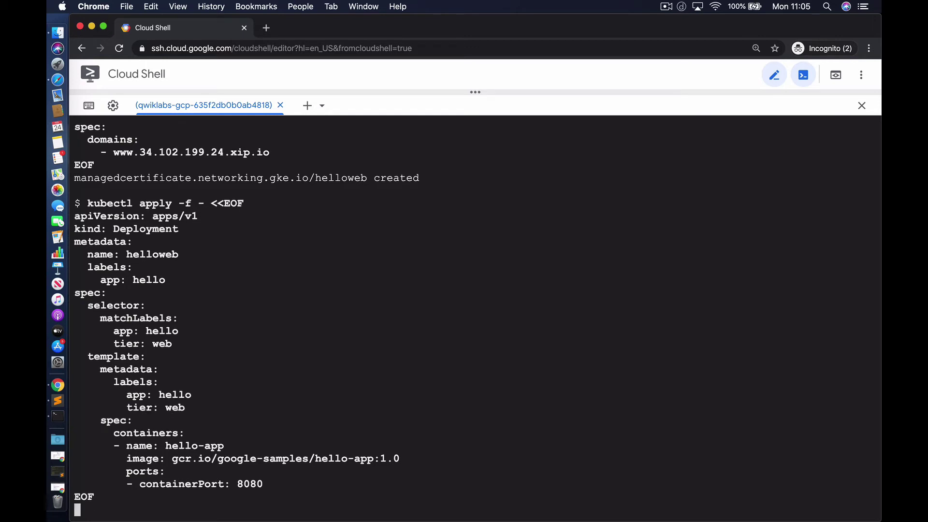
- Begin an inline kubectl apply with a v1 Service manifest named helloweb, labelled app: hello
{"action": "type", "text": "kubectl apply -f - <<EOF"}
{"action": "key", "text": "Return"}
{"action": "type", "text": "apiVer"}
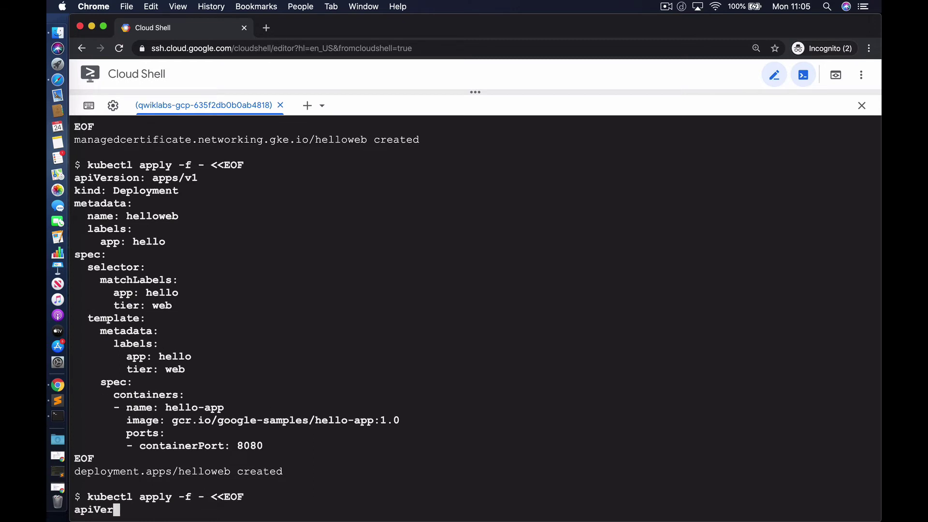
{"action": "type", "text": "sion: v1"}
{"action": "key", "text": "Return"}
{"action": "type", "text": "kind: Service"}
{"action": "key", "text": "Return"}
{"action": "type", "text": "metadata:"}
{"action": "key", "text": "Return"}
{"action": "type", "text": "name: helloweb"}
{"action": "key", "text": "Return"}
{"action": "type", "text": "labels:"}
{"action": "key", "text": "Return"}
{"action": "type", "text": "app: hello"}
{"action": "key", "text": "Return"}
- Add a spec of type NodePort to the helloweb Service manifest
{"action": "type", "text": "spec:"}
{"action": "key", "text": "Return"}
{"action": "type", "text": "type: NodePort"}
{"action": "key", "text": "Return"}
- Add the selector app: hello, tier: web and a port named helloweb with port 80 and targetPort 8080, and apply the Service manifest
{"action": "type", "text": "selector:"}
{"action": "key", "text": "Return"}
{"action": "type", "text": "app: hel"}
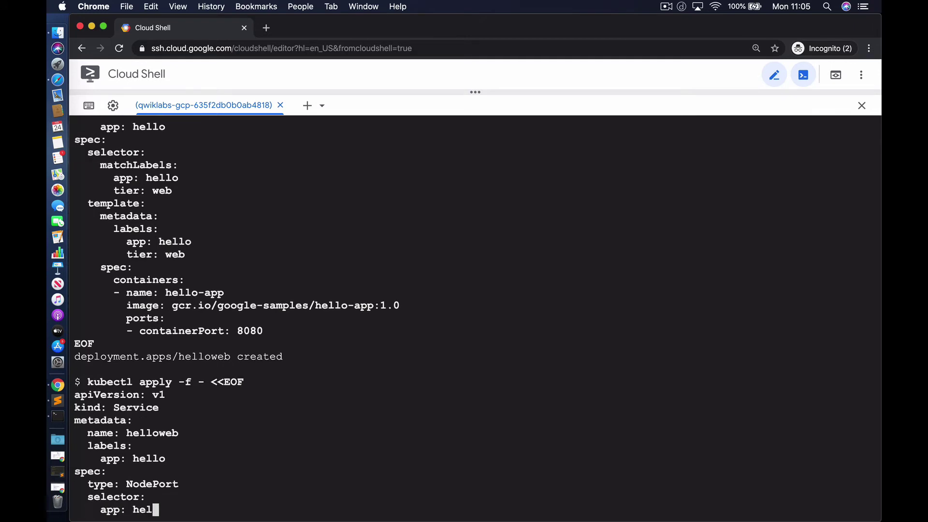
{"action": "type", "text": "lo"}
{"action": "key", "text": "Return"}
{"action": "type", "text": "tier: web"}
{"action": "key", "text": "Return"}
{"action": "type", "text": "ports:"}
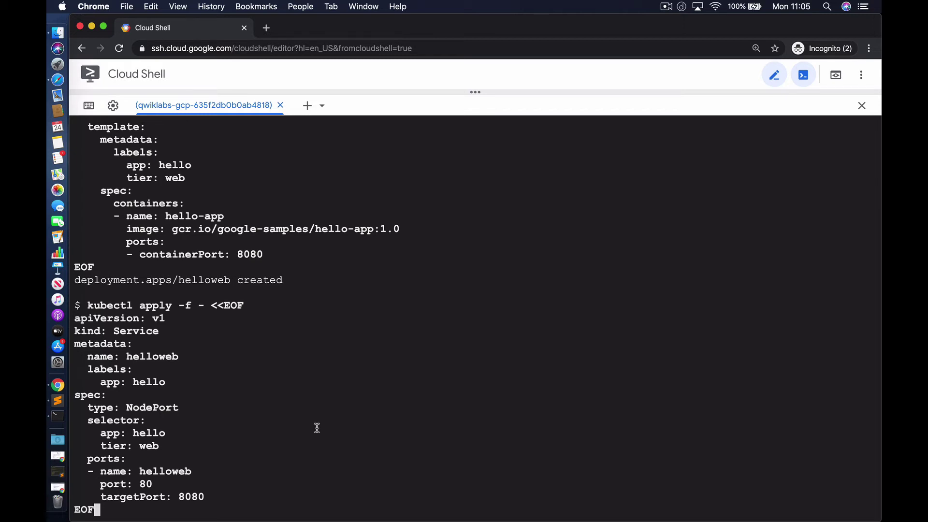
{"action": "key", "text": "Return"}
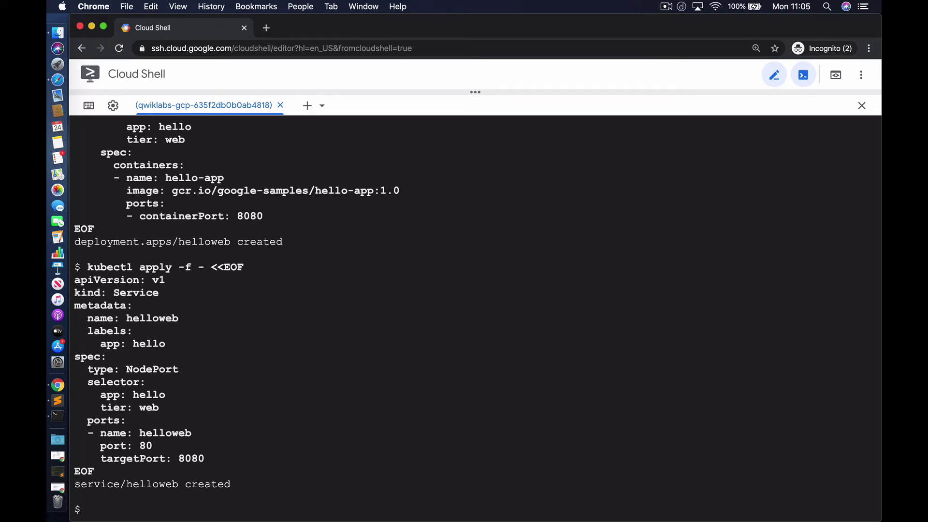
- Begin an inline kubectl apply with an extensions/v1beta1 Ingress manifest named helloweb
{"action": "type", "text": "kubectl apply -f - <<EOF"}
{"action": "key", "text": "Return"}
{"action": "type", "text": "apiVersion: extensions/v1beta1"}
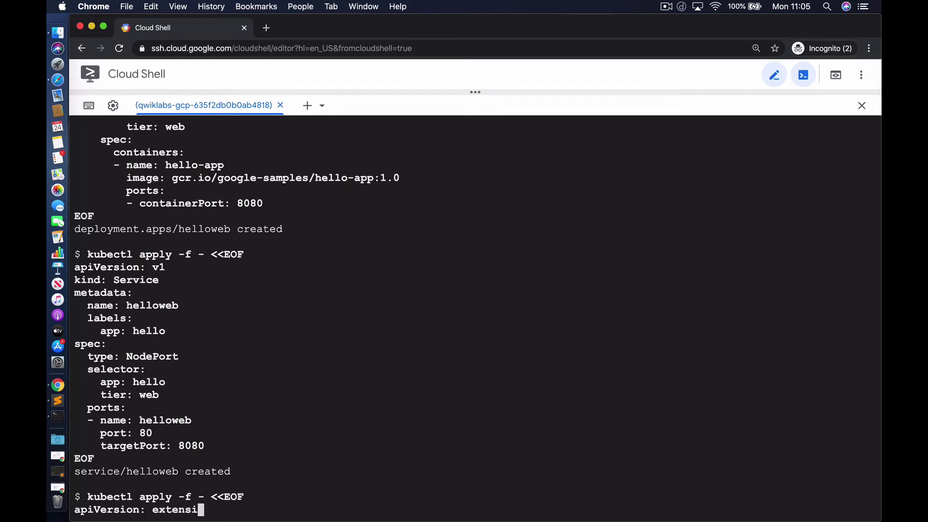
{"action": "key", "text": "Return"}
{"action": "type", "text": "kind: Ingress"}
{"action": "key", "text": "Return"}
{"action": "type", "text": "metadata:"}
{"action": "key", "text": "Return"}
{"action": "type", "text": "name: helloweb"}
{"action": "key", "text": "Return"}
- Add annotations kubernetes.io/ingress.global-static-ip-name: helloweb-global-ip and networking.gke.io/managed-certificates: helloweb to the Ingress manifest
{"action": "type", "text": "annotations:"}
{"action": "key", "text": "Return"}
{"action": "type", "text": "ku"}
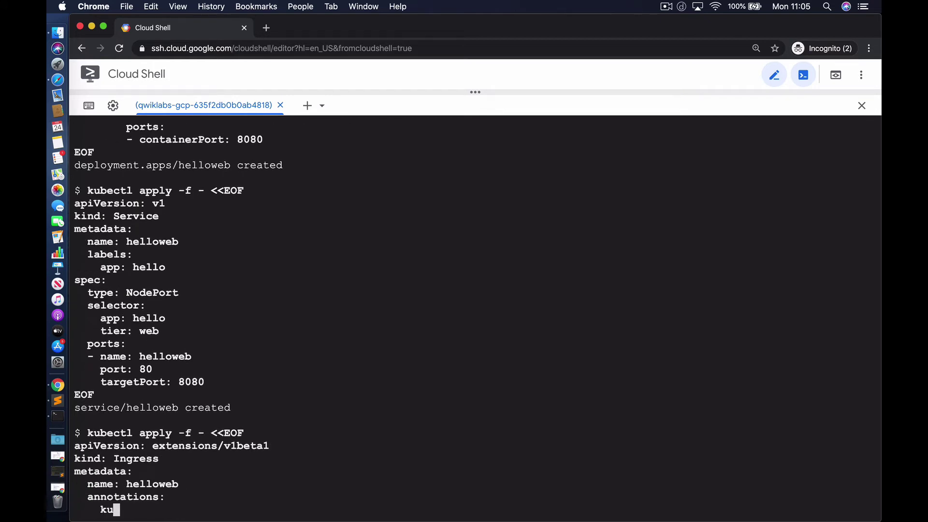
{"action": "type", "text": "bernetes.io/ingress.global-static-ip-name: helloweb-global-ip"}
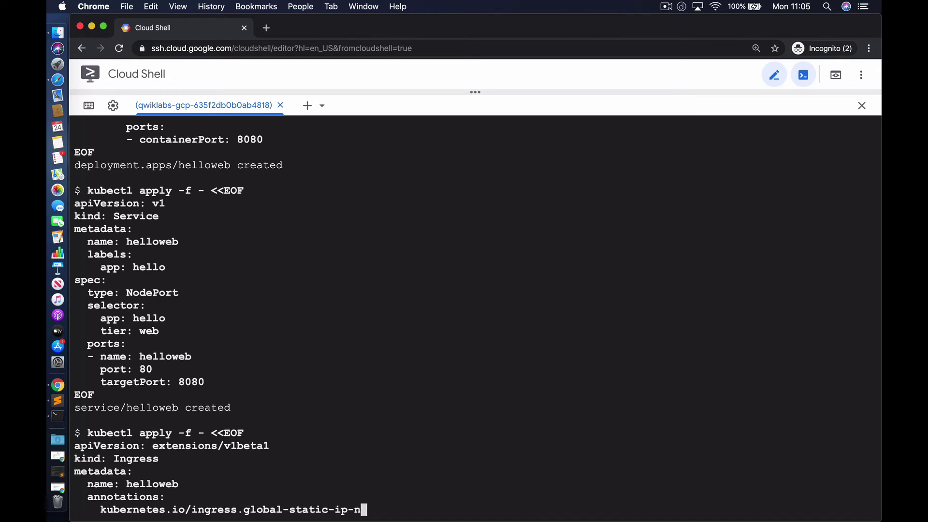
{"action": "key", "text": "Return"}
{"action": "type", "text": "networking.g"}
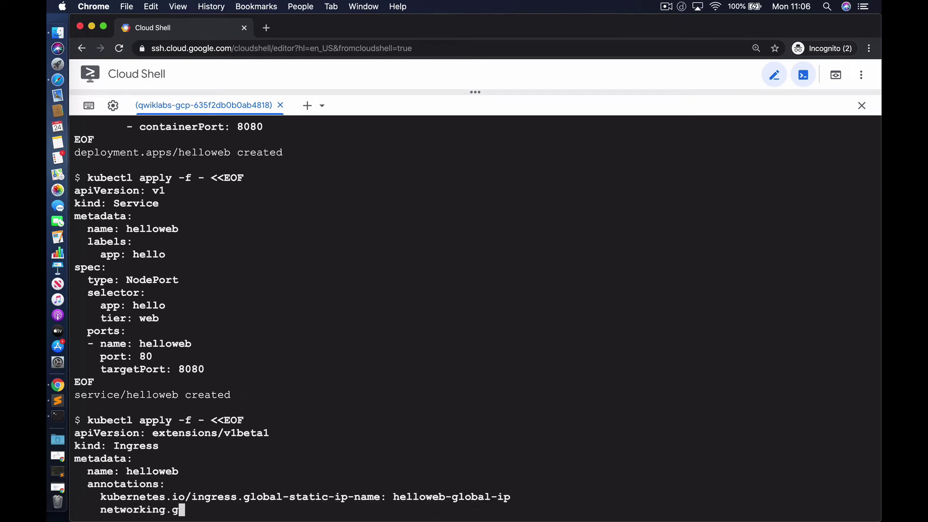
{"action": "type", "text": "ke.io/managed-certificates: helloweb"}
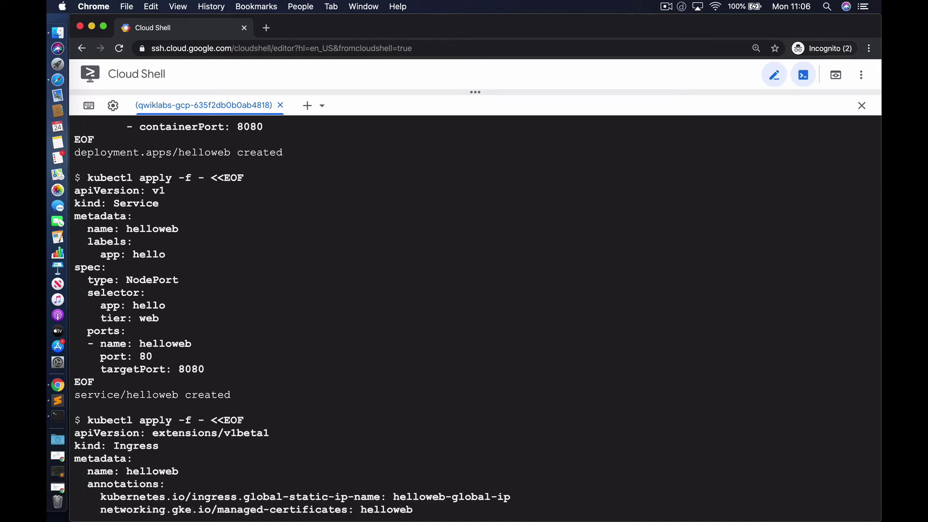
{"action": "key", "text": "Return"}
- Label the Ingress manifest with app: hello
{"action": "type", "text": "labels:"}
{"action": "key", "text": "Return"}
{"action": "type", "text": "app: hello"}
{"action": "key", "text": "Return"}
- Add the Ingress backend spec with serviceName helloweb and servicePort 80, and enter the closing EOF marker
{"action": "type", "text": "spec:"}
{"action": "key", "text": "Return"}
{"action": "type", "text": "backend:"}
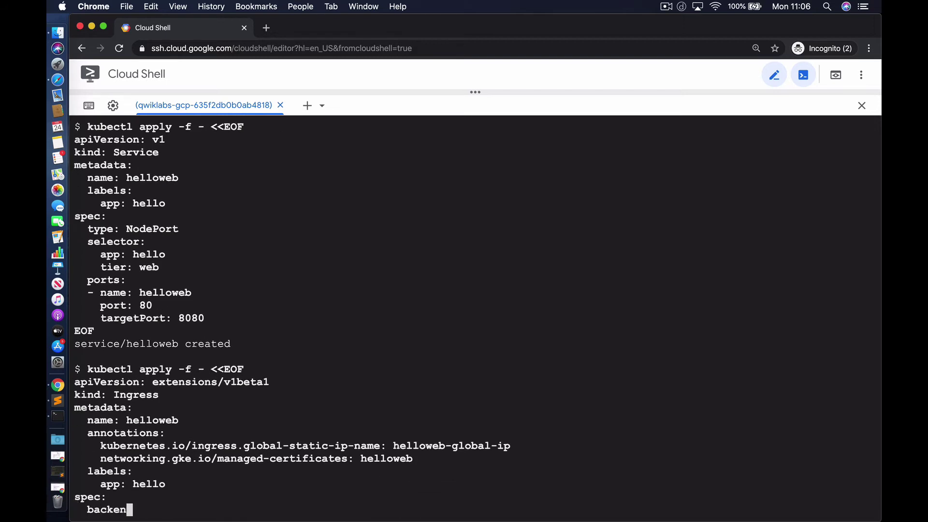
{"action": "key", "text": "Return"}
{"action": "type", "text": "serviceName: helloweb"}
{"action": "key", "text": "Return"}
{"action": "type", "text": "servicePort: 80"}
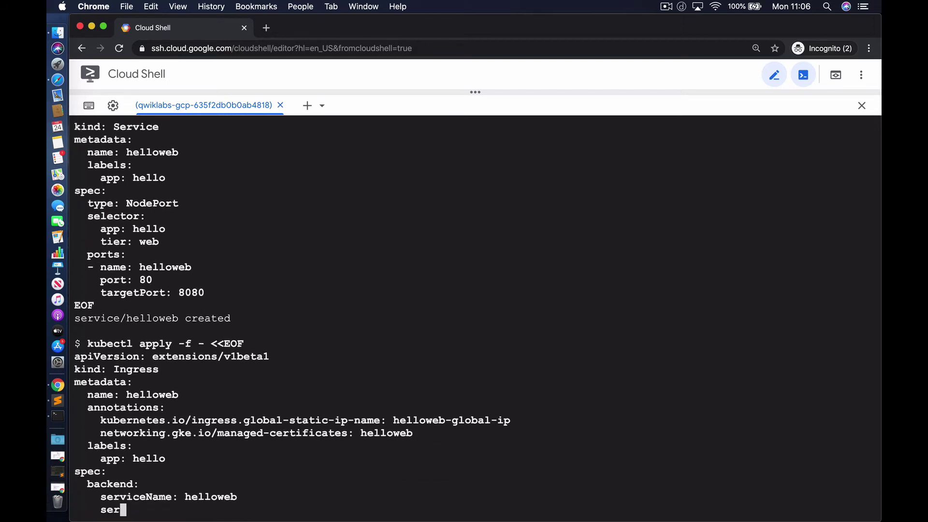
{"action": "key", "text": "Return"}
{"action": "type", "text": "EOF"}
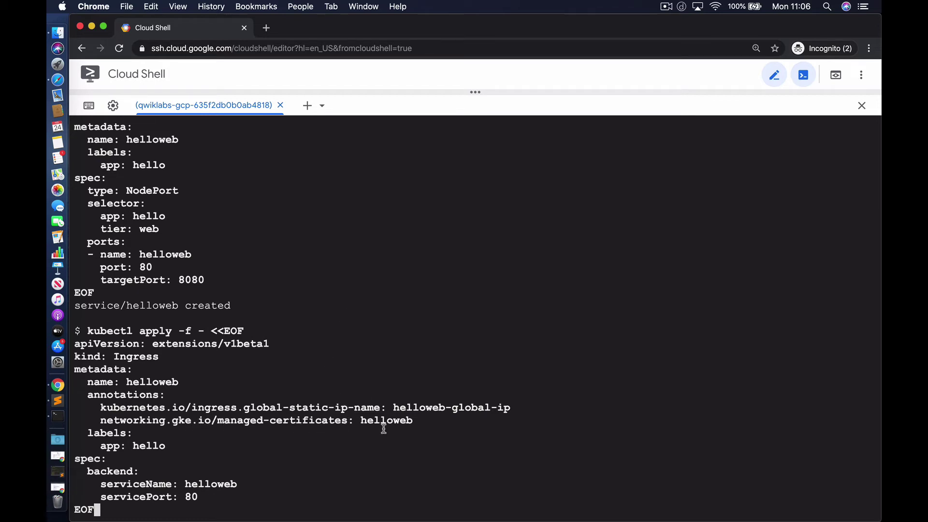
- Review the ManagedCertificate, Deployment, Service and Ingress manifests in the terminal, and apply the Ingress manifest
{"action": "scroll", "coordinate": [371, 282], "scroll_direction": "up", "scroll_amount": 10}
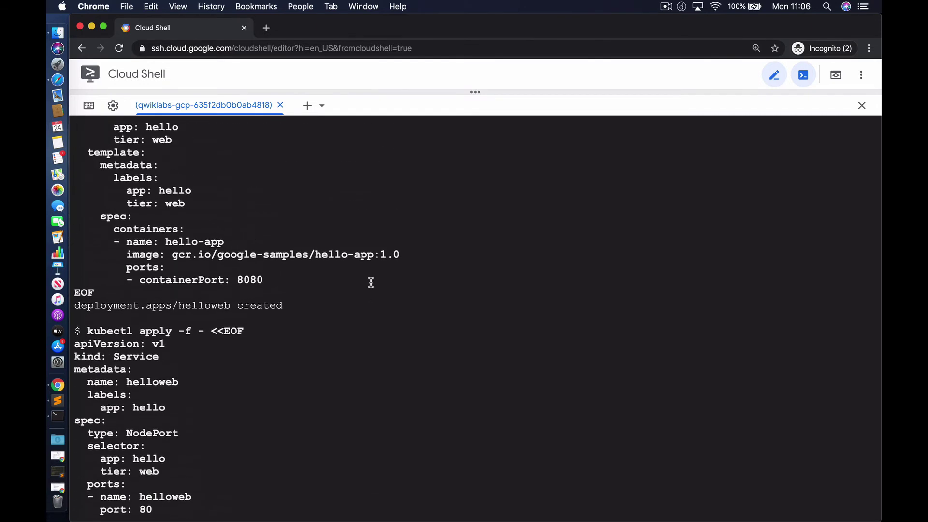
{"action": "scroll", "coordinate": [371, 282], "scroll_direction": "up", "scroll_amount": 9}
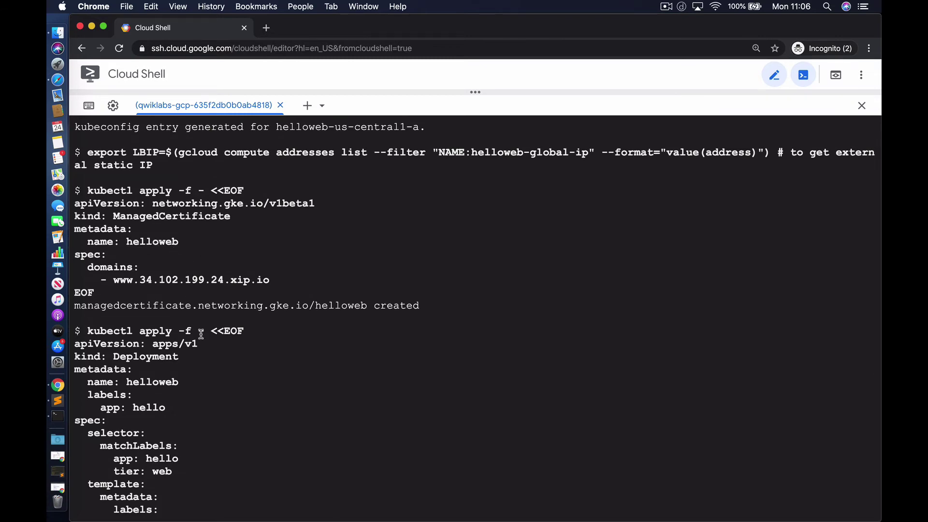
{"action": "scroll", "coordinate": [201, 334], "scroll_direction": "down", "scroll_amount": 15}
{"action": "scroll", "coordinate": [201, 334], "scroll_direction": "down", "scroll_amount": 4}
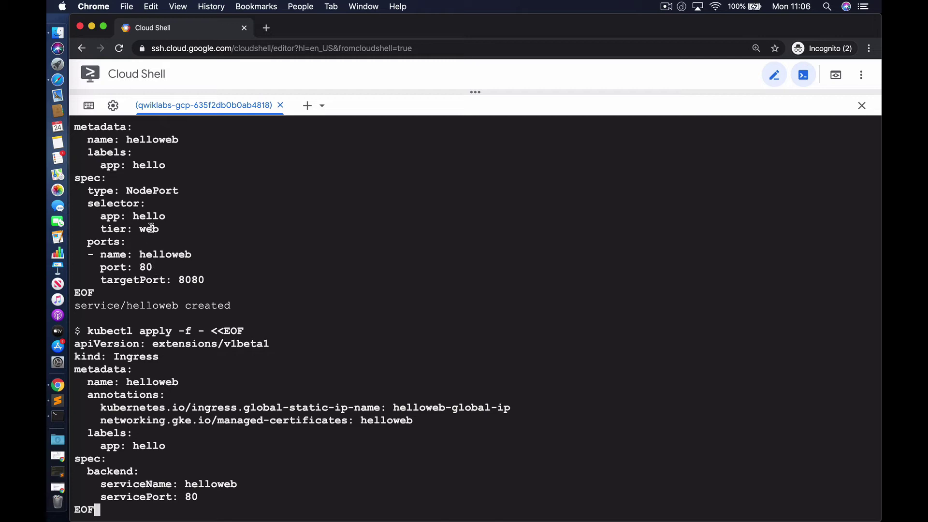
{"action": "scroll", "coordinate": [152, 228], "scroll_direction": "up", "scroll_amount": 2}
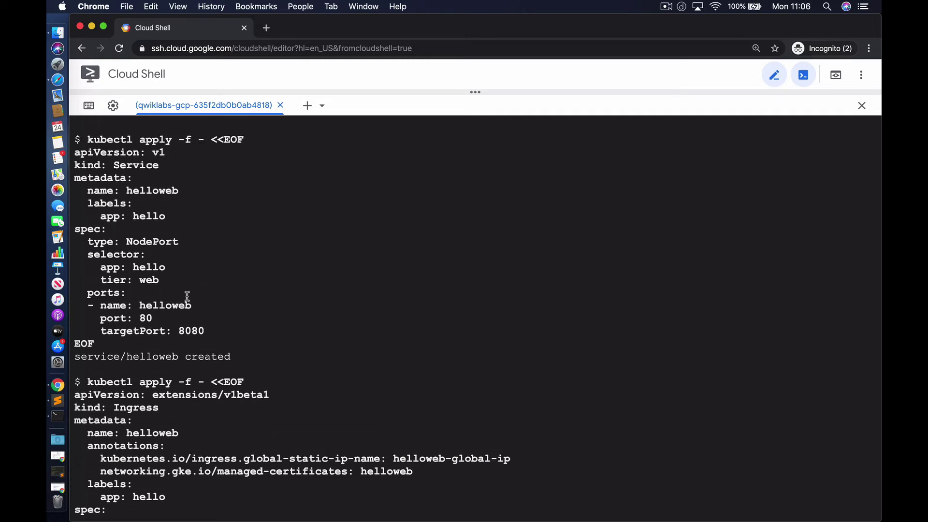
{"action": "scroll", "coordinate": [187, 290], "scroll_direction": "down", "scroll_amount": 2}
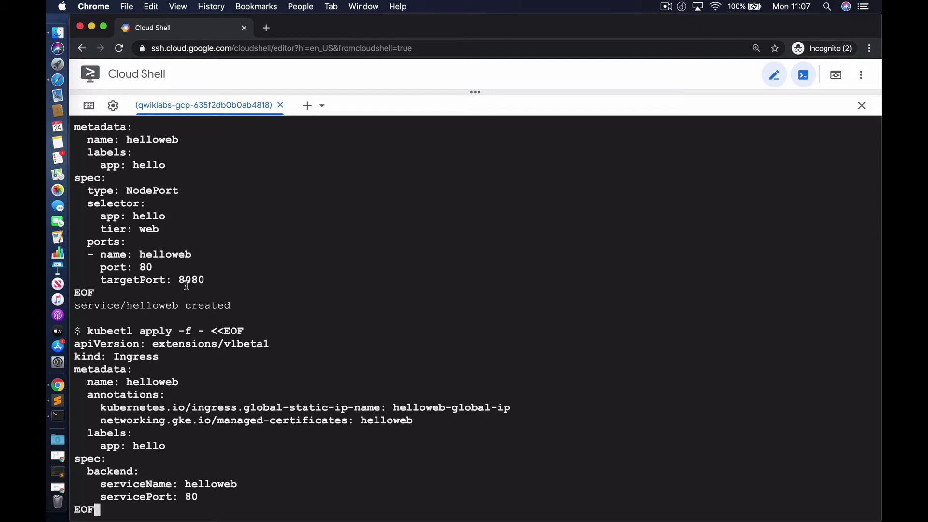
{"action": "scroll", "coordinate": [187, 285], "scroll_direction": "up", "scroll_amount": 9}
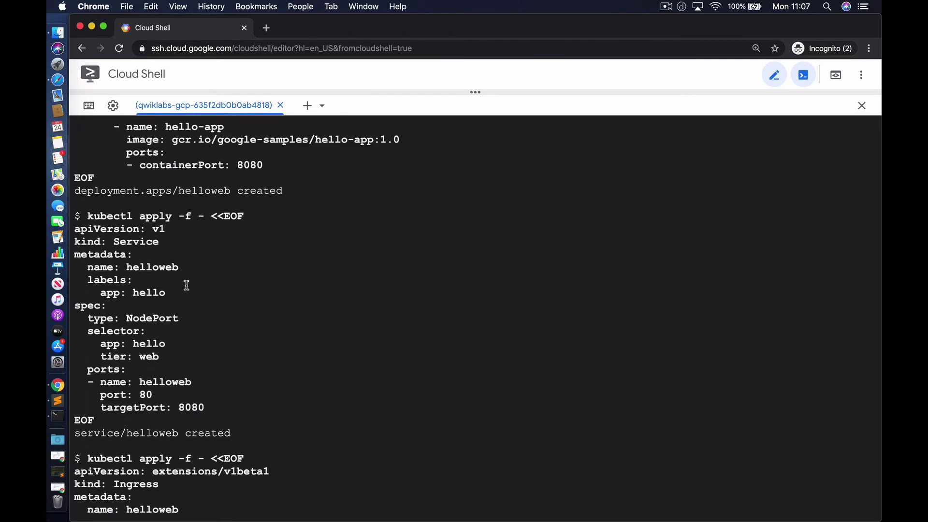
{"action": "scroll", "coordinate": [186, 286], "scroll_direction": "up", "scroll_amount": 6}
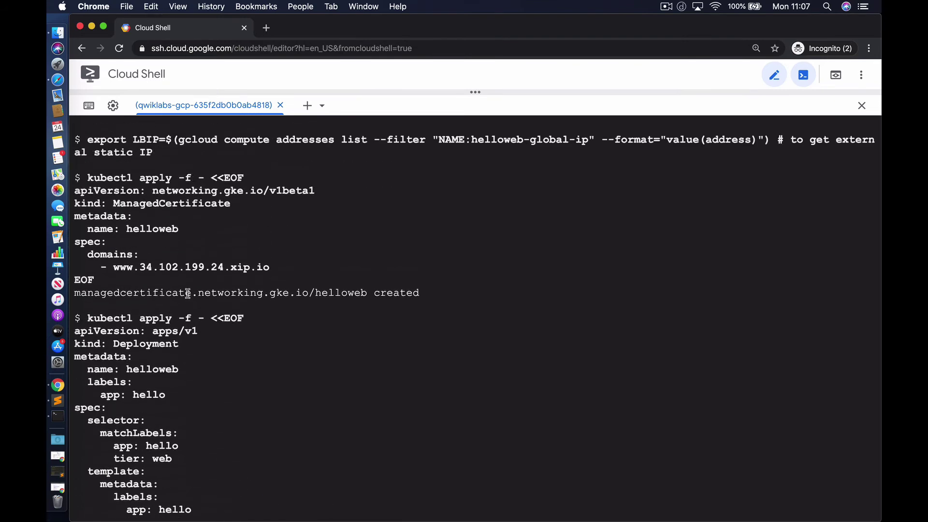
{"action": "scroll", "coordinate": [203, 255], "scroll_direction": "down", "scroll_amount": 14}
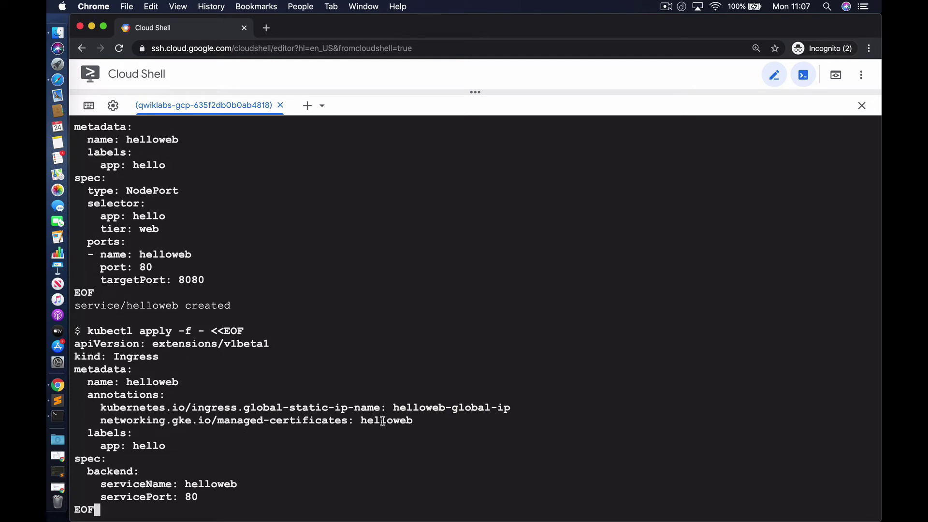
{"action": "key", "text": "Return"}
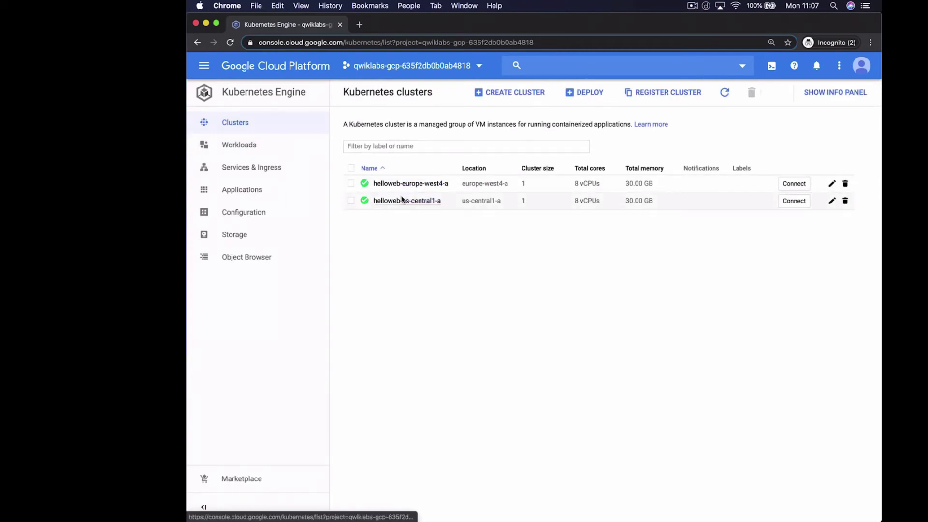
- In the Google Cloud console, check the GKE workloads and examine the helloweb ingress's details, full annotations, rules and serving pods
{"action": "left_click", "coordinate": [254, 148]}
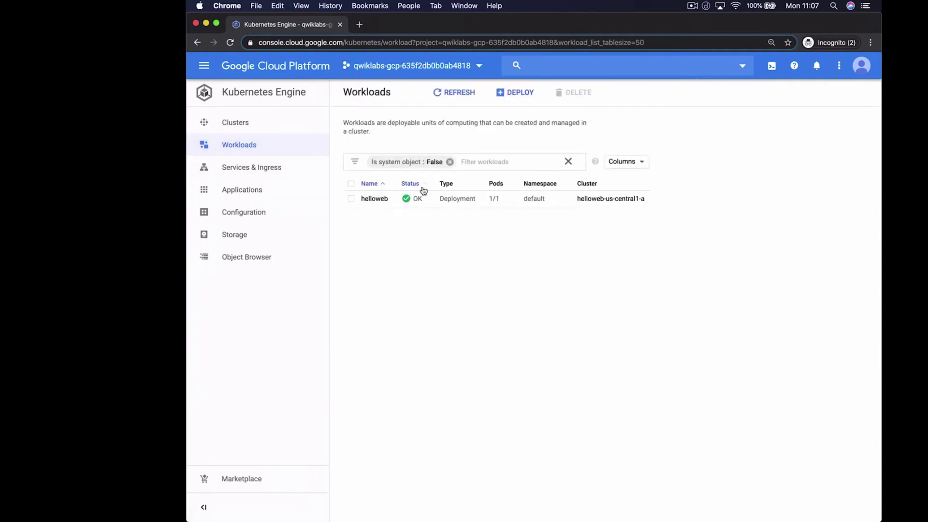
{"action": "left_click", "coordinate": [268, 173]}
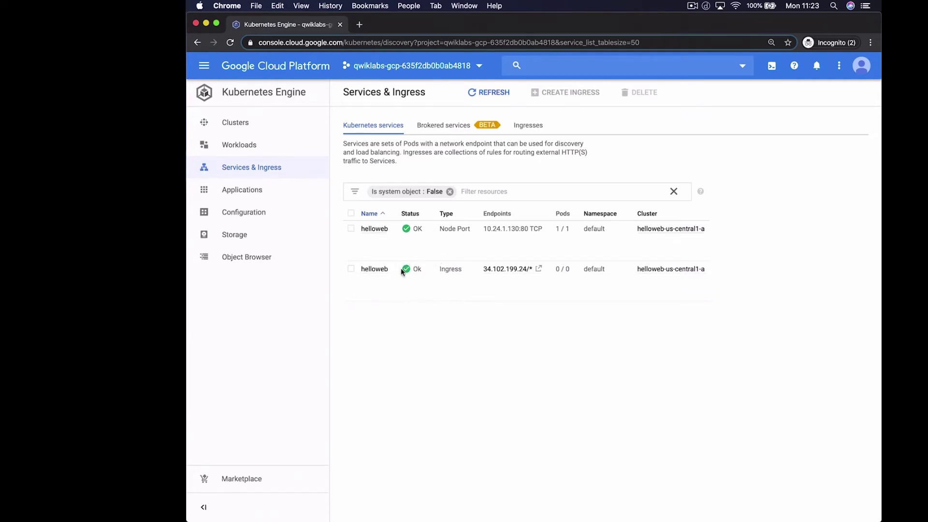
{"action": "left_click", "coordinate": [375, 269]}
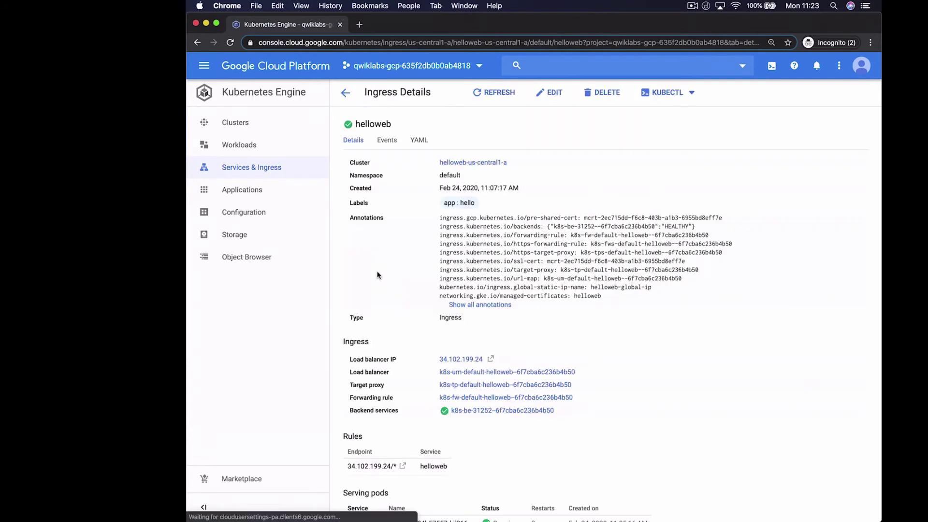
{"action": "left_click", "coordinate": [479, 305]}
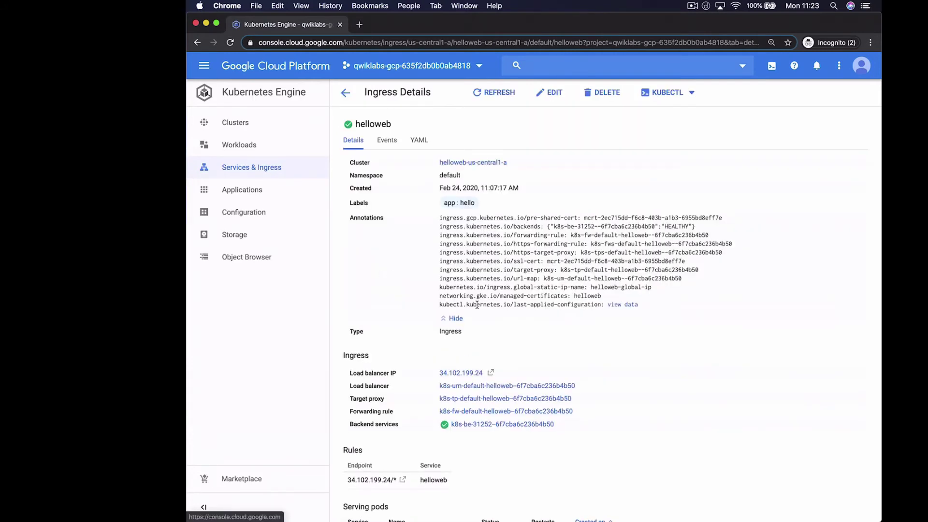
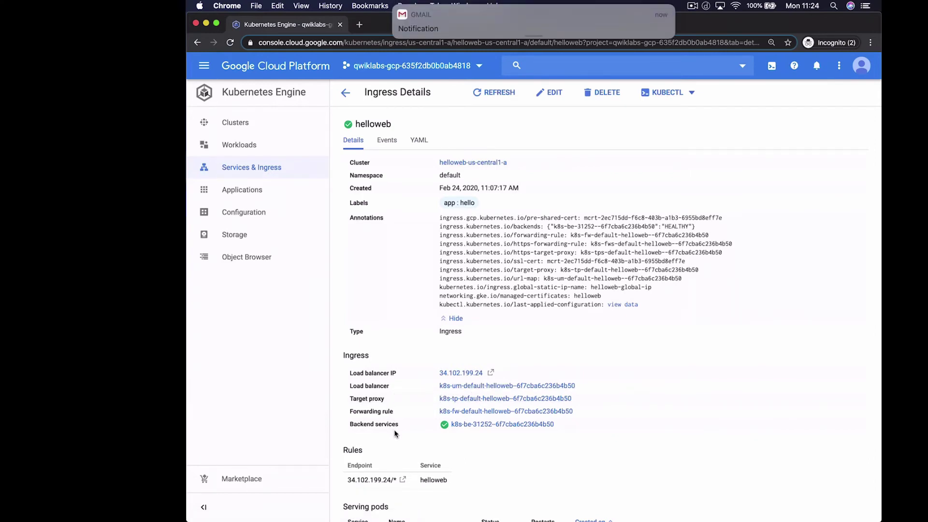
{"action": "scroll", "coordinate": [405, 455], "scroll_direction": "down", "scroll_amount": 2}
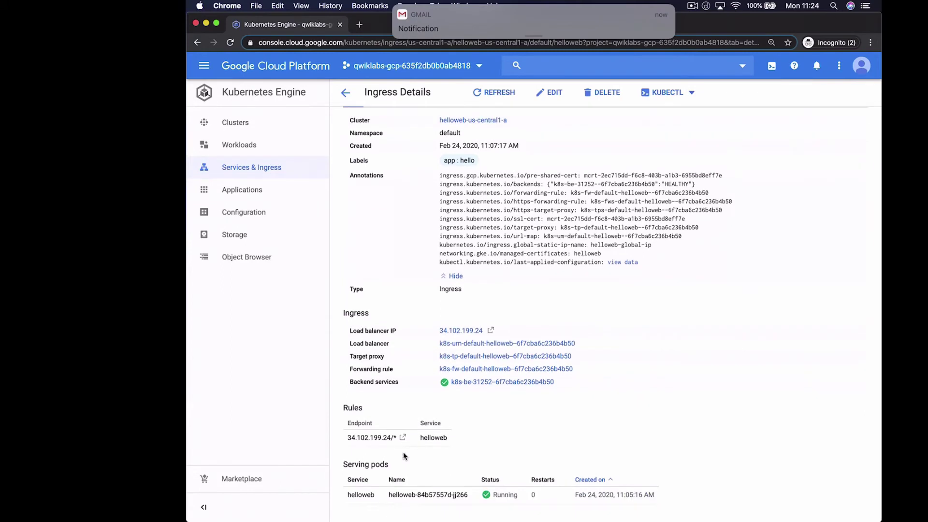
{"action": "scroll", "coordinate": [414, 434], "scroll_direction": "up", "scroll_amount": 2}
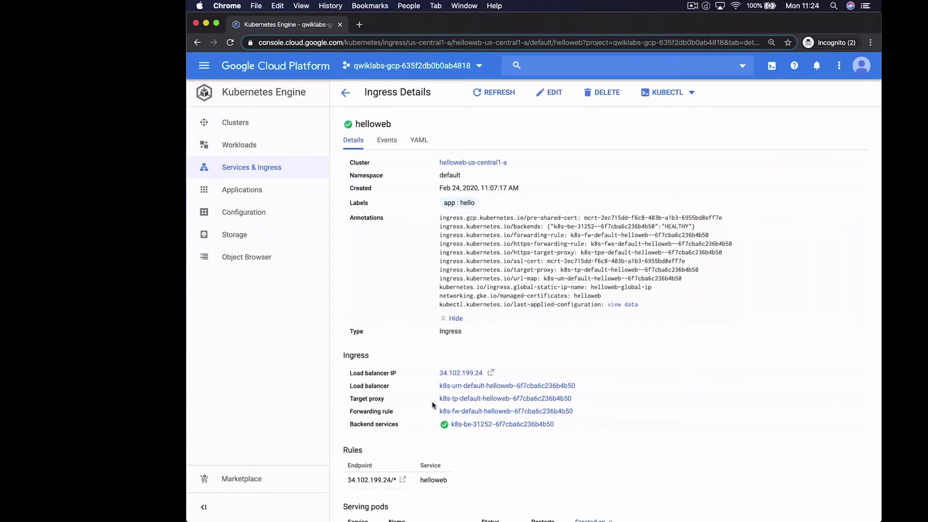
- Examine the ingress's load balancer details and its HTTPS frontend certificate, and return to the load balancer
{"action": "left_click", "coordinate": [486, 386]}
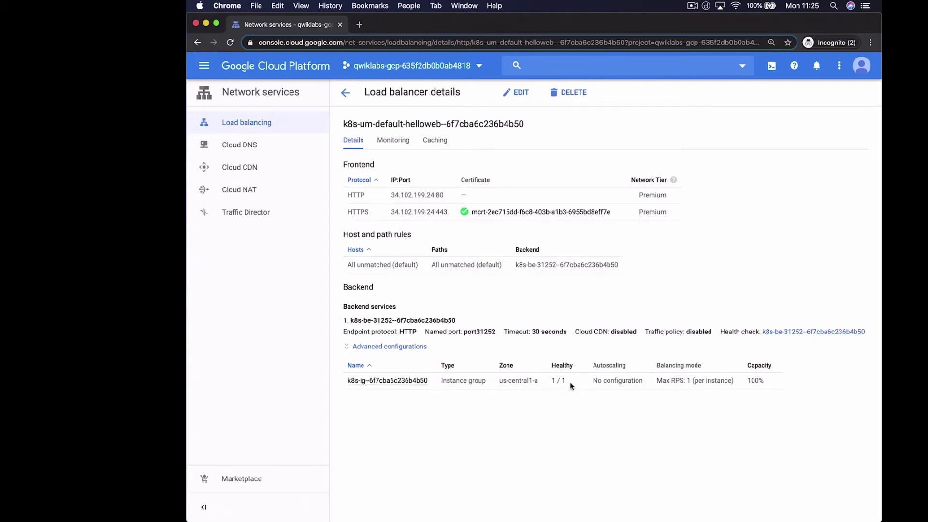
{"action": "left_click", "coordinate": [516, 212]}
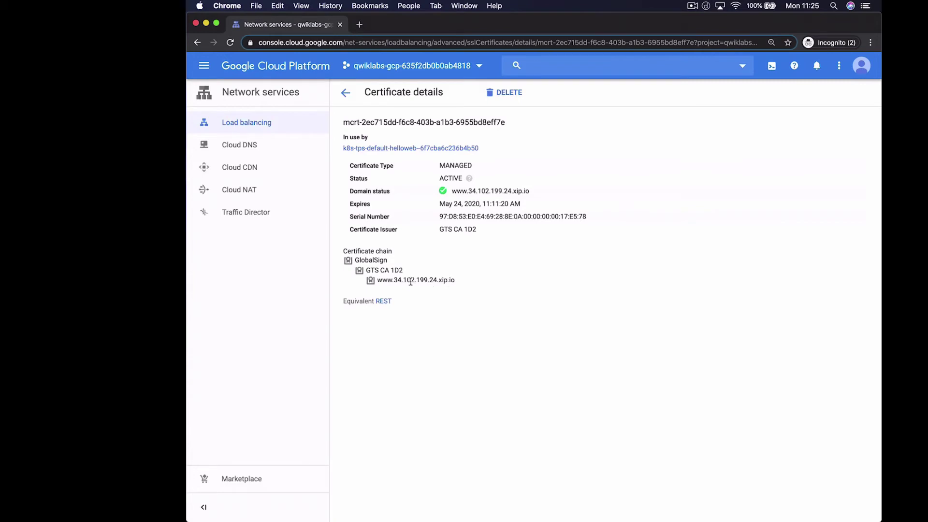
{"action": "left_click", "coordinate": [346, 94]}
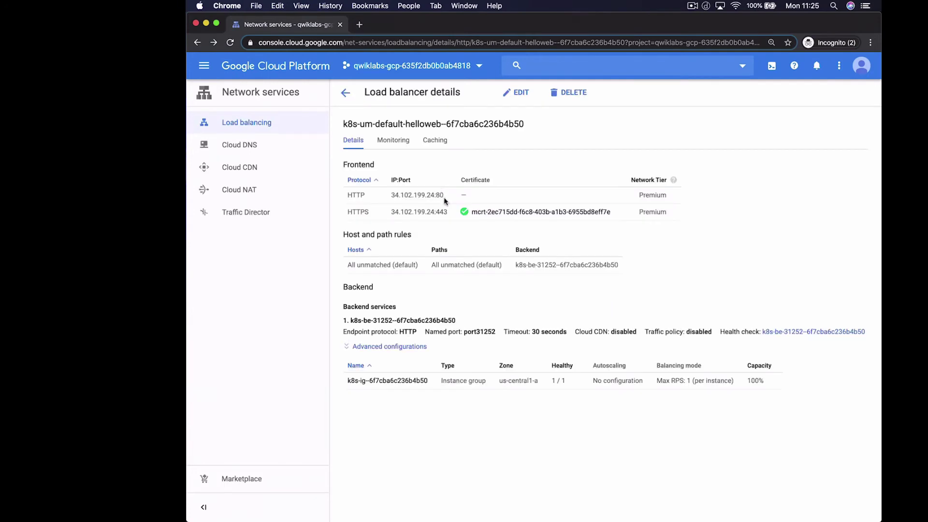
- Examine the load balancer's monitoring data for the backend k8s-be-31252--6f7cba6c236b4b50
{"action": "left_click", "coordinate": [396, 143]}
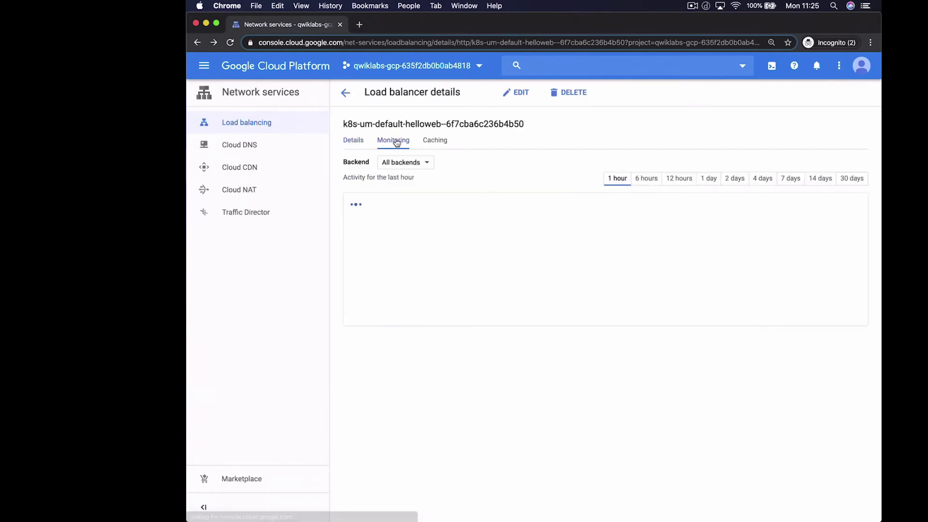
{"action": "left_click", "coordinate": [408, 165]}
{"action": "left_click", "coordinate": [420, 180]}
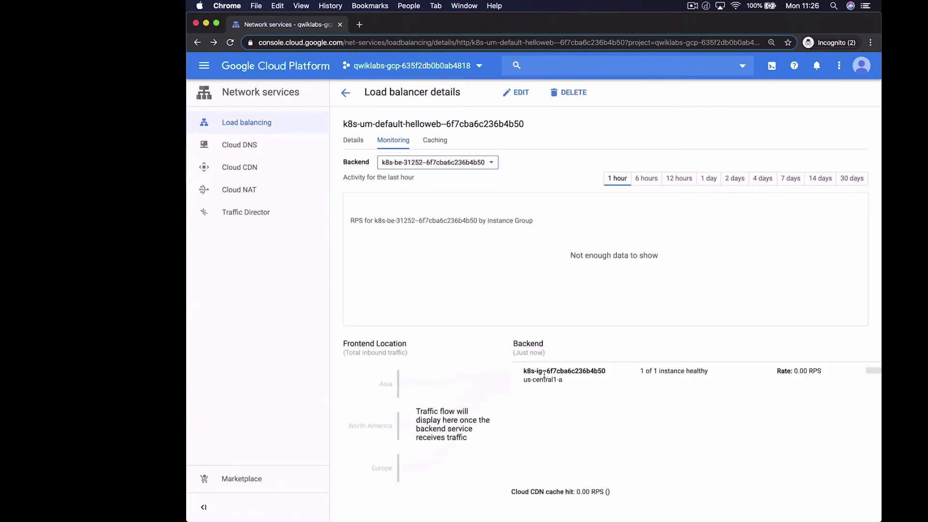
{"action": "left_click", "coordinate": [556, 421]}
{"action": "scroll", "coordinate": [556, 420], "scroll_direction": "down", "scroll_amount": 1}
{"action": "scroll", "coordinate": [556, 421], "scroll_direction": "up", "scroll_amount": 1}
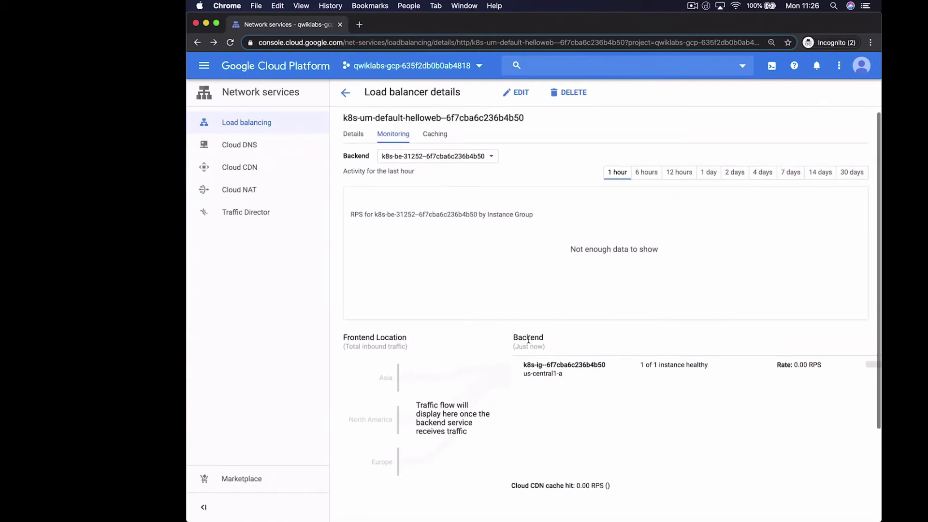
- Return to the ingress details and examine its target proxy and the global forwarding rule using it
{"action": "left_click", "coordinate": [345, 94]}
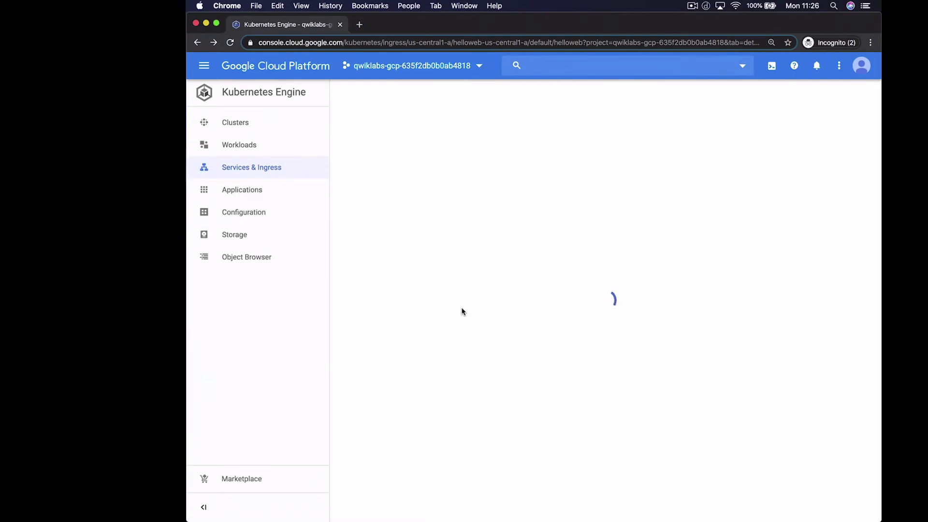
{"action": "scroll", "coordinate": [495, 381], "scroll_direction": "down", "scroll_amount": 1}
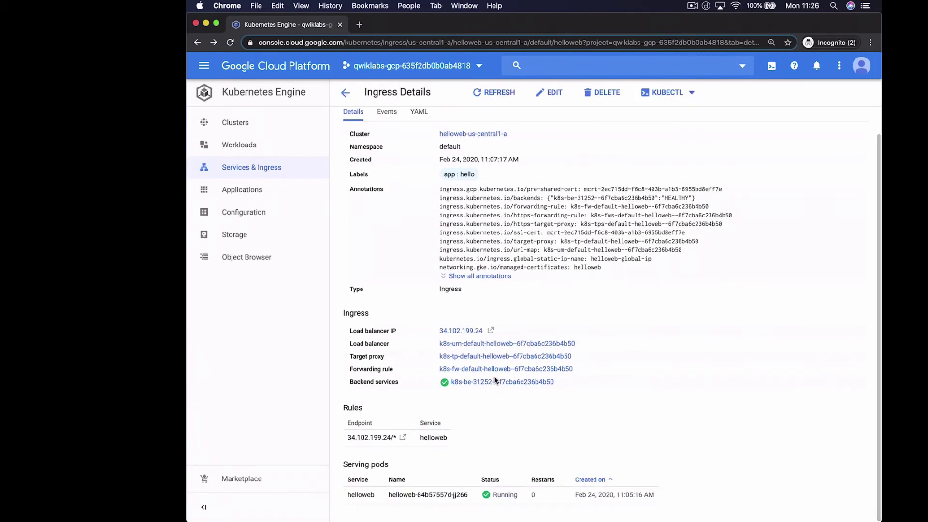
{"action": "left_click", "coordinate": [492, 356]}
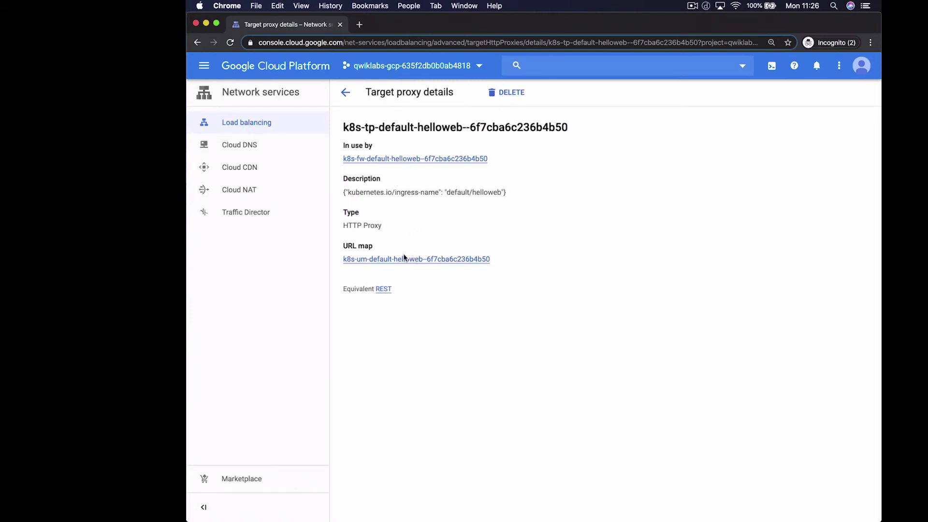
{"action": "left_click", "coordinate": [397, 159]}
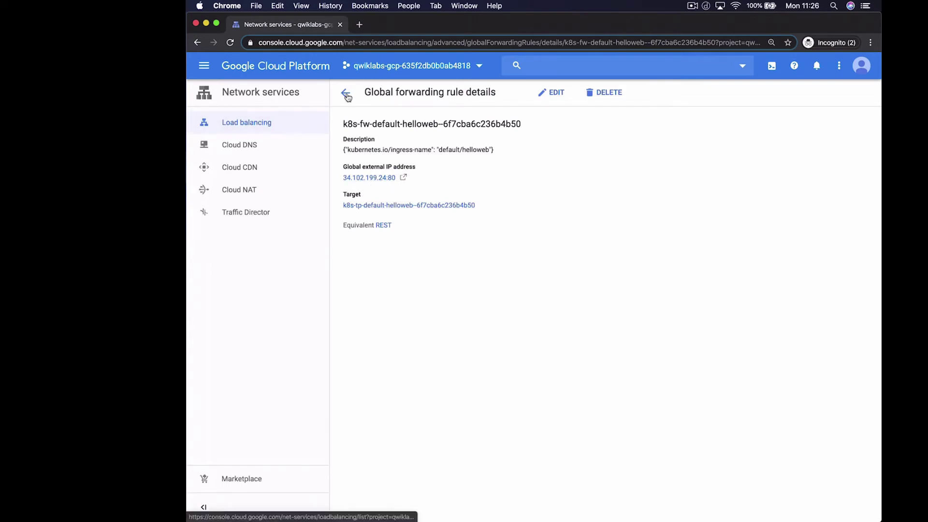
{"action": "left_click", "coordinate": [367, 205]}
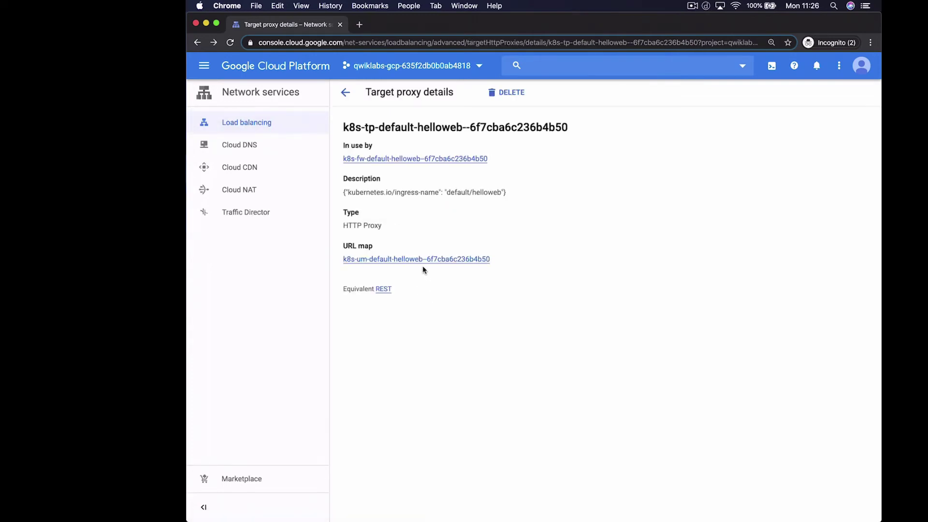
- View the load balancer behind the target proxy's URL map, return to the proxy, and open Kubernetes Engine's Services & Ingress page
{"action": "left_click", "coordinate": [426, 260]}
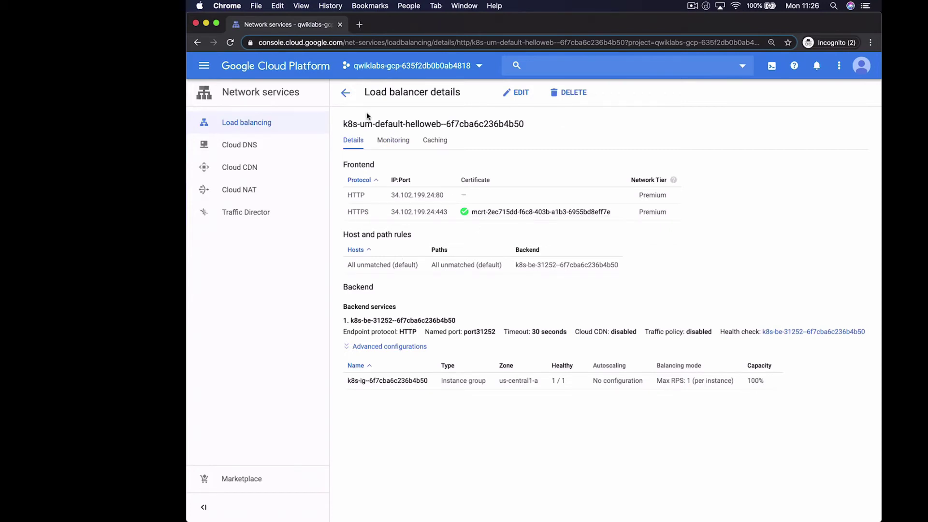
{"action": "left_click", "coordinate": [346, 94]}
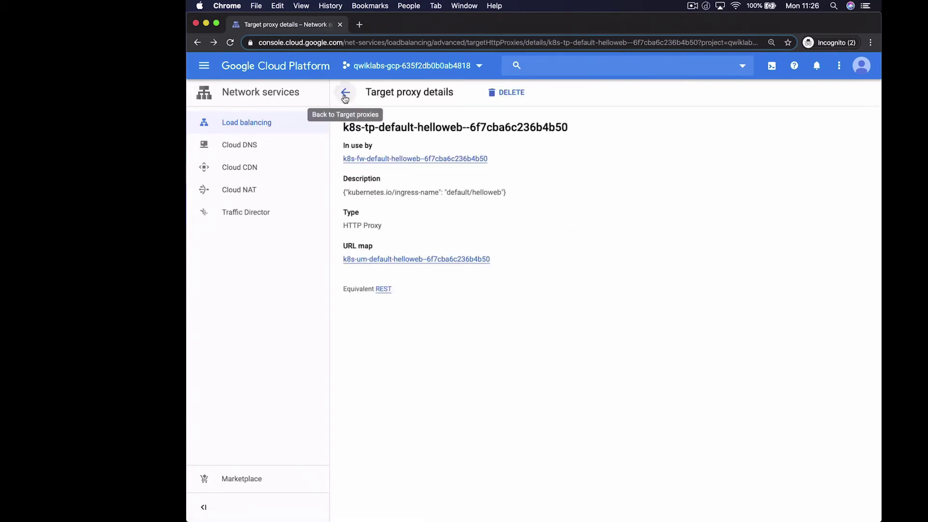
{"action": "left_click", "coordinate": [211, 70]}
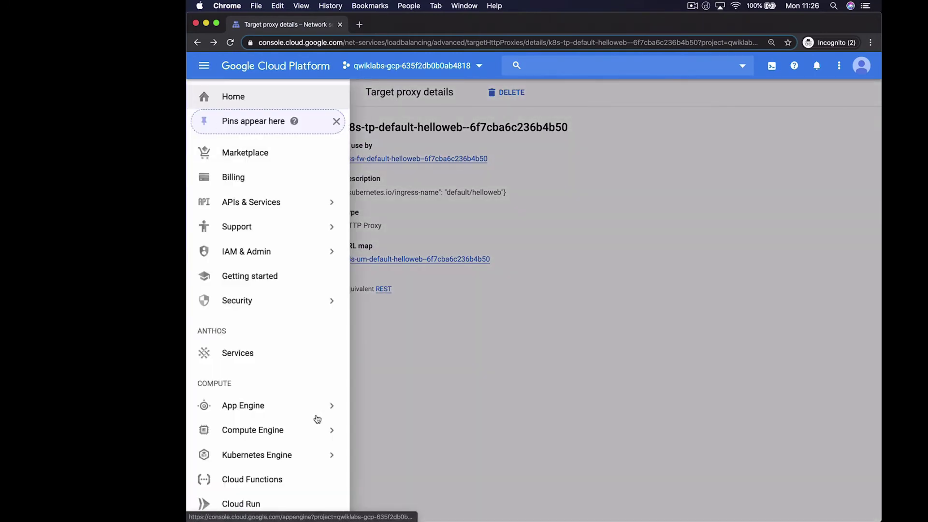
{"action": "mouse_move", "coordinate": [332, 451]}
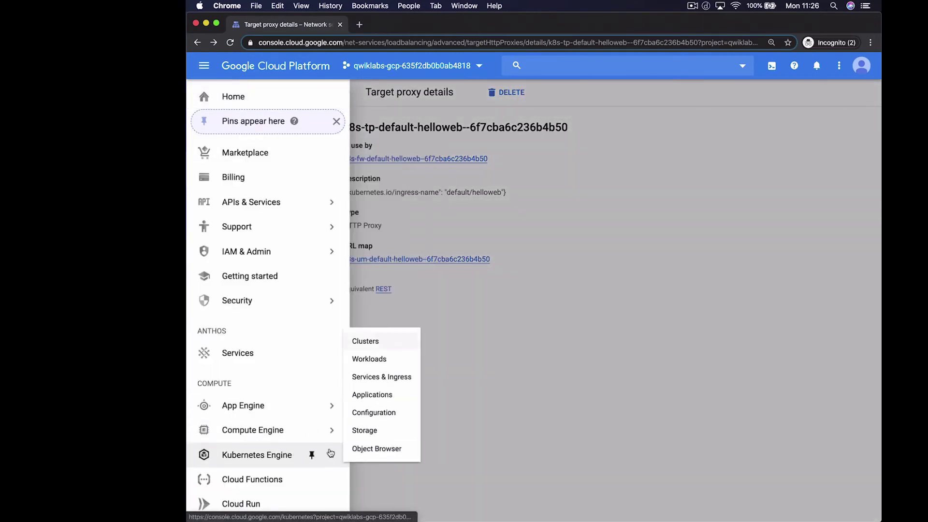
{"action": "left_click", "coordinate": [377, 378]}
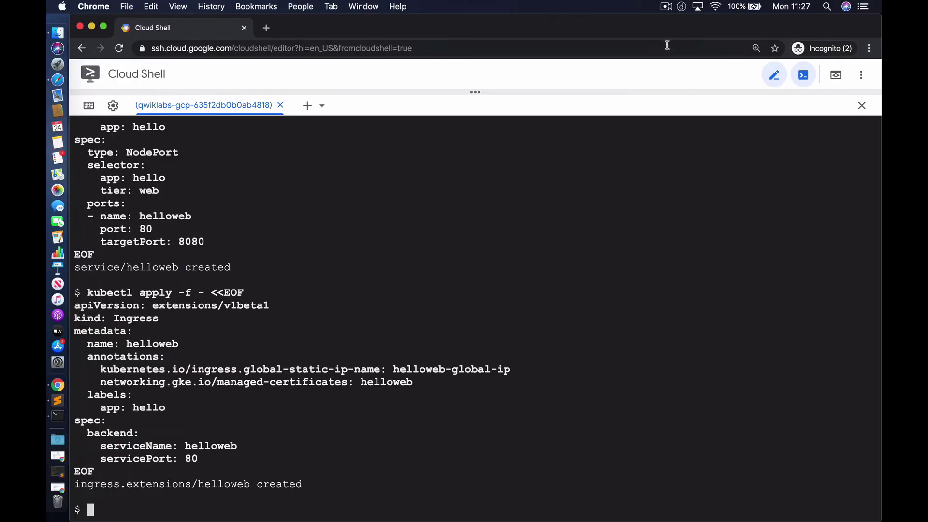
{"action": "left_click", "coordinate": [60, 81]}
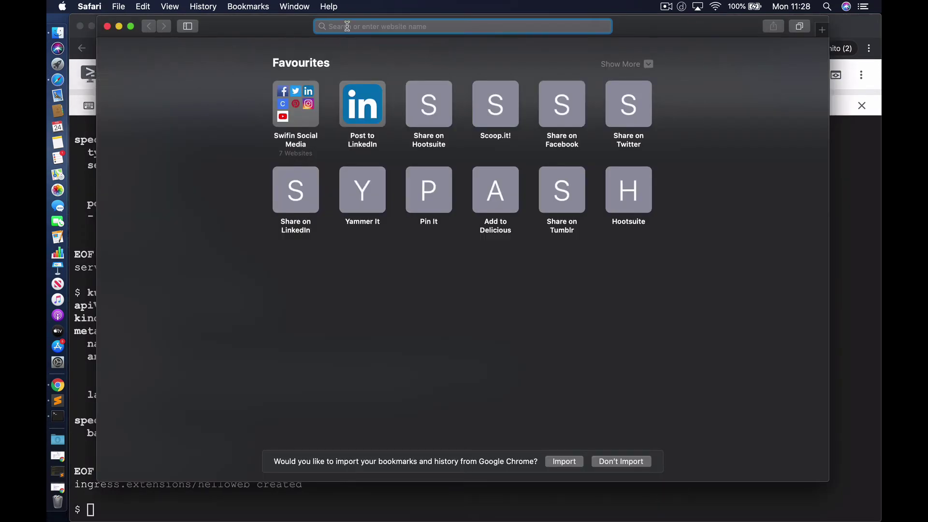
{"action": "type", "text": "https://www.34.102.199.24.xip.io"}
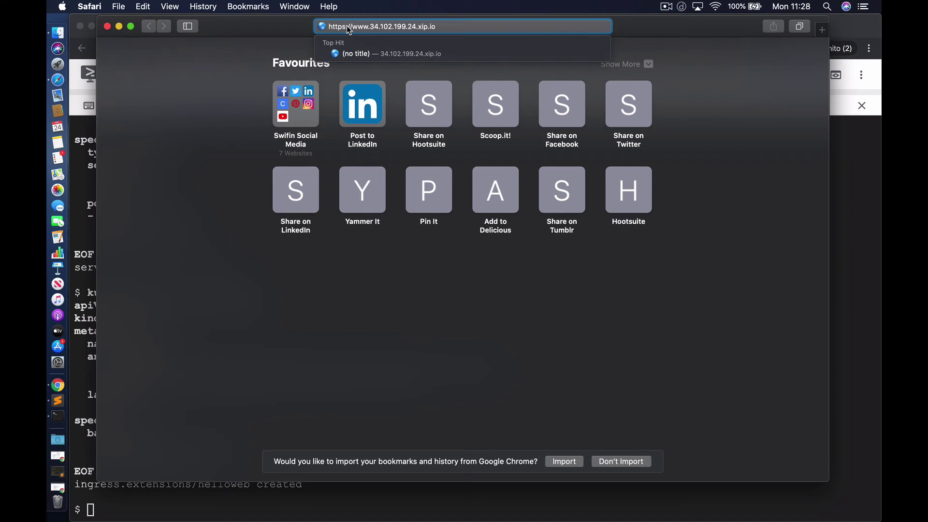
{"action": "key", "text": "Return"}
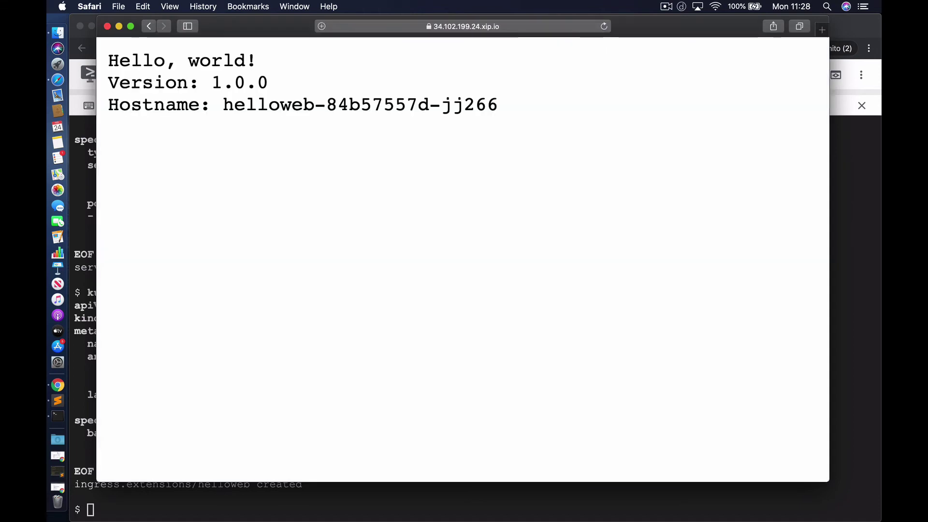
- Inspect the site's certificate from the connection security information, dismiss it, and quit Safari
{"action": "left_click", "coordinate": [428, 26]}
{"action": "left_click", "coordinate": [395, 120]}
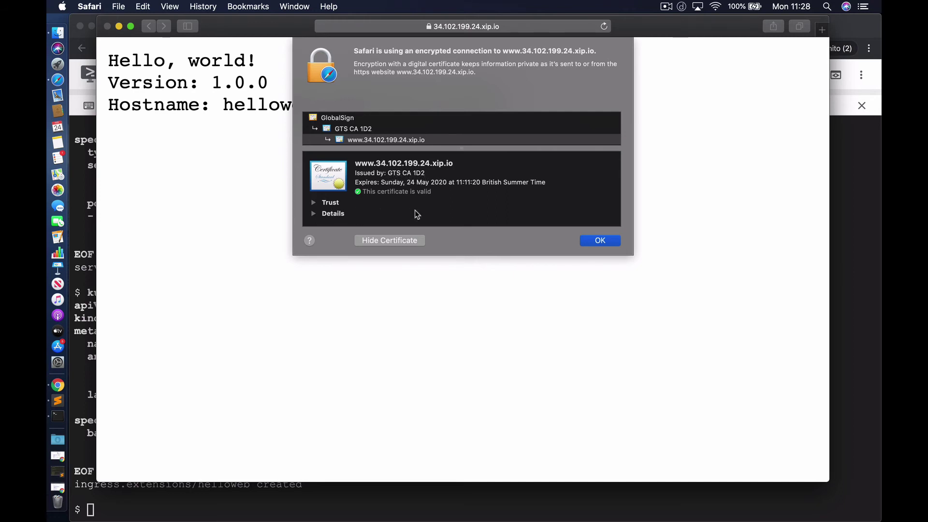
{"action": "left_click", "coordinate": [611, 245]}
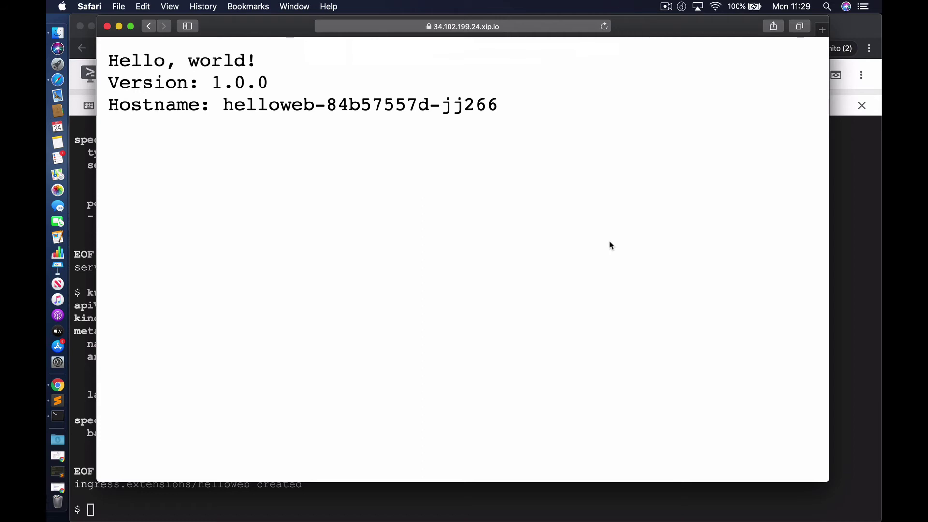
{"action": "key", "text": "super+q"}
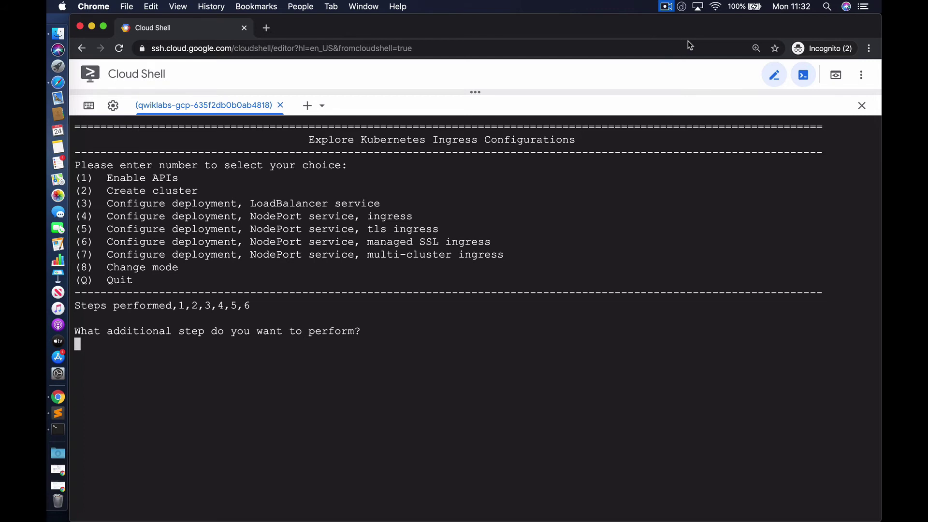
- Choose option 7 for multi-cluster ingress, and download the latest Linux amd64 kubemci release with curl -sLO, making it executable with chmod +x
{"action": "type", "text": "7"}
{"action": "key", "text": "Return"}
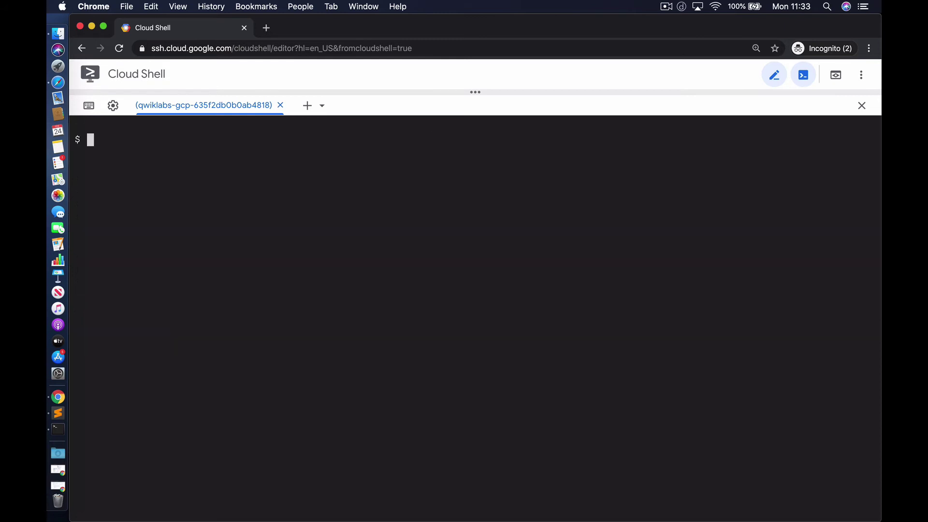
{"action": "type", "text": "curl -sLO https"}
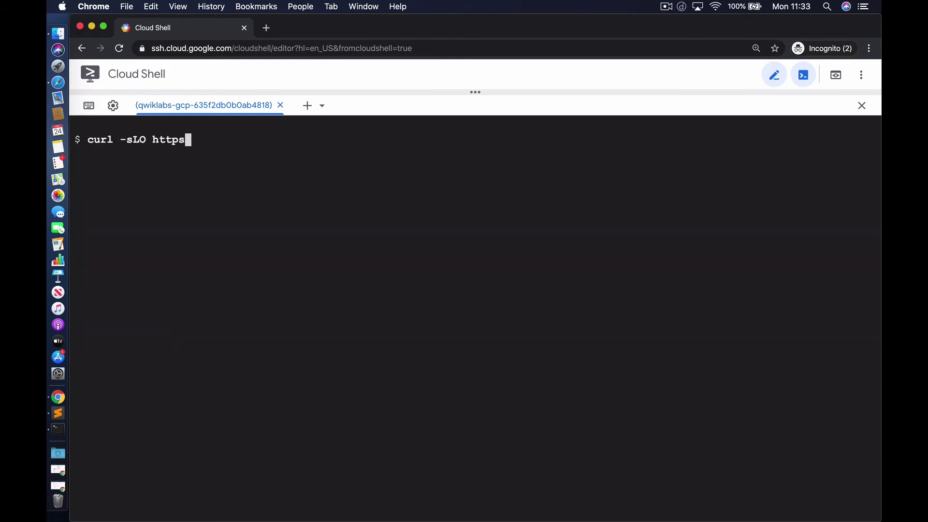
{"action": "type", "text": "://storage.googleapis.com/kubemci-releas"}
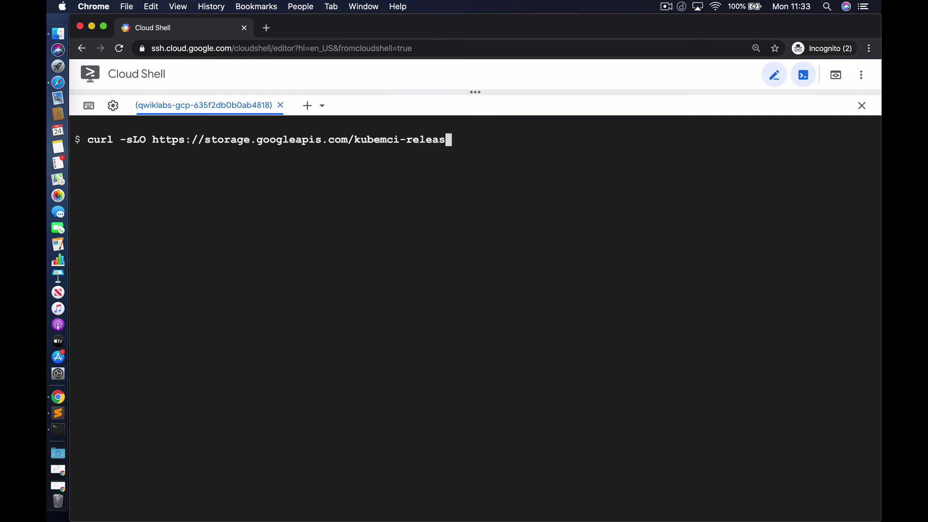
{"action": "type", "text": "e/release/latest/bin/linux/amd64/kubemci && chmod +x kubemci # to install kubemci"}
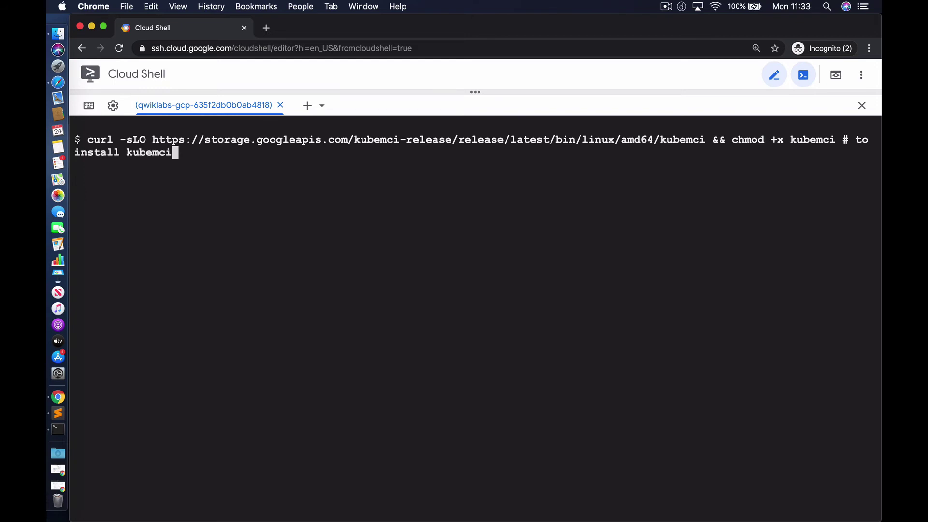
{"action": "key", "text": "Return"}
- Fetch credentials for cluster helloweb-us-central1-a in zone us-central1-a with gcloud, using the home directory's mcikubeconfig file as KUBECONFIG
{"action": "type", "text": "KUBECONFIG=/home/googleh4721877"}
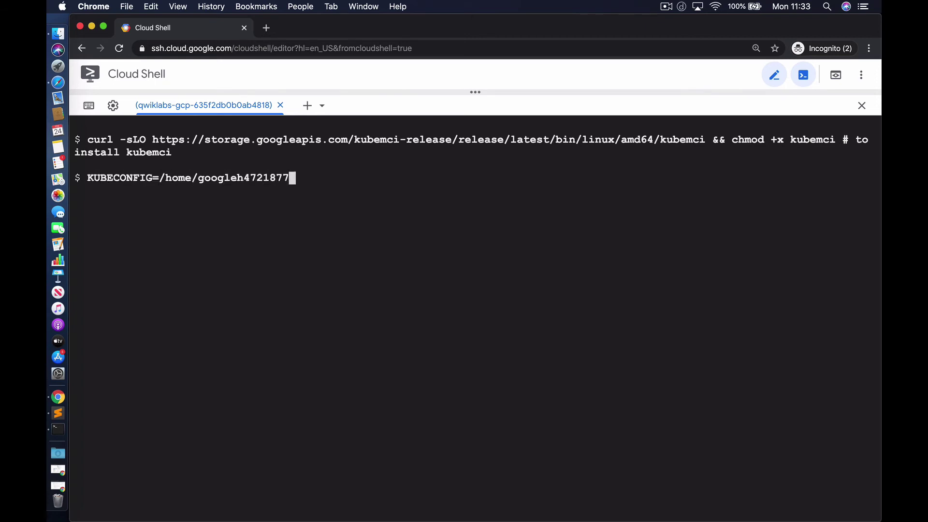
{"action": "type", "text": "_student/mcikubeconfig gcloud container "}
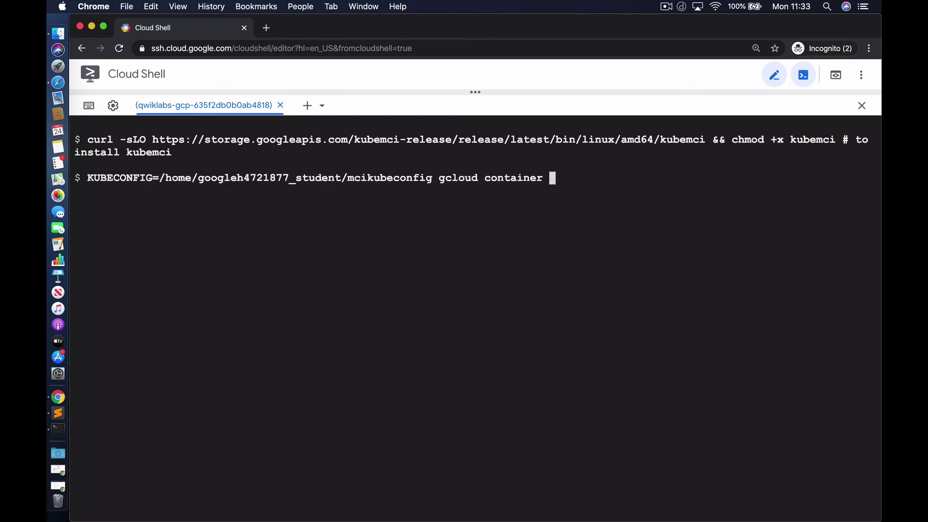
{"action": "type", "text": "clusters get-credentials --zone=us-central1-a helloweb-us-central1-a # to update context"}
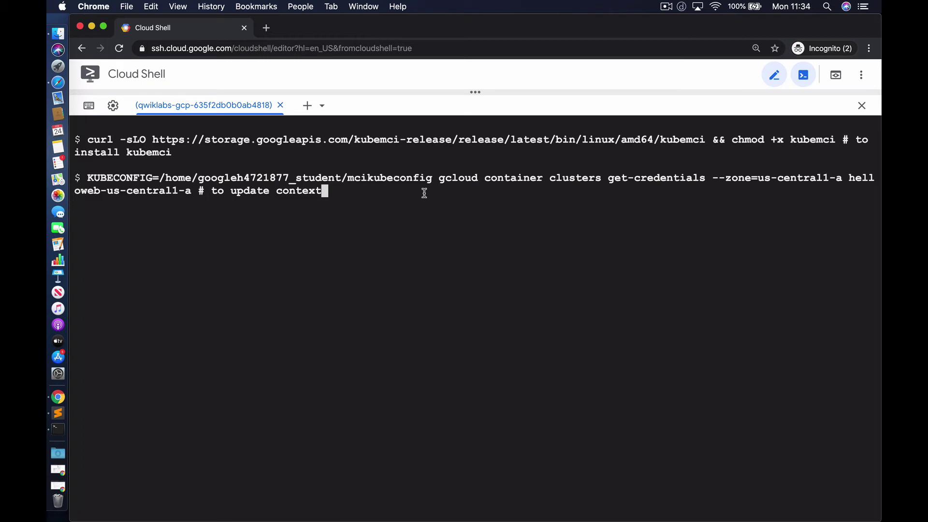
{"action": "key", "text": "Return"}
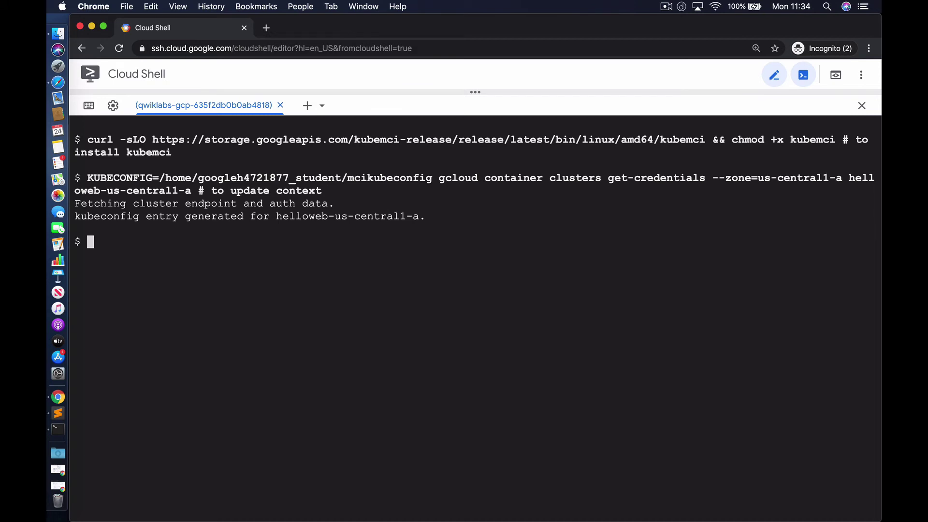
- Fetch credentials for cluster helloweb-europe-west4-a in zone europe-west4-a with gcloud, using the same mcikubeconfig file as KUBECONFIG
{"action": "type", "text": "KUBECONFIG=/home/googleh4721877_student/mciku"}
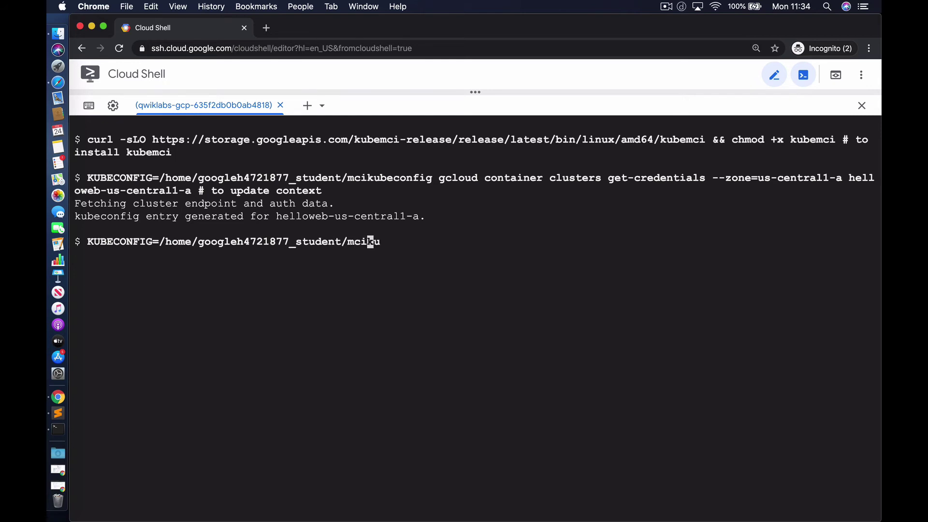
{"action": "type", "text": "beconfig gcloud container clusters get-c"}
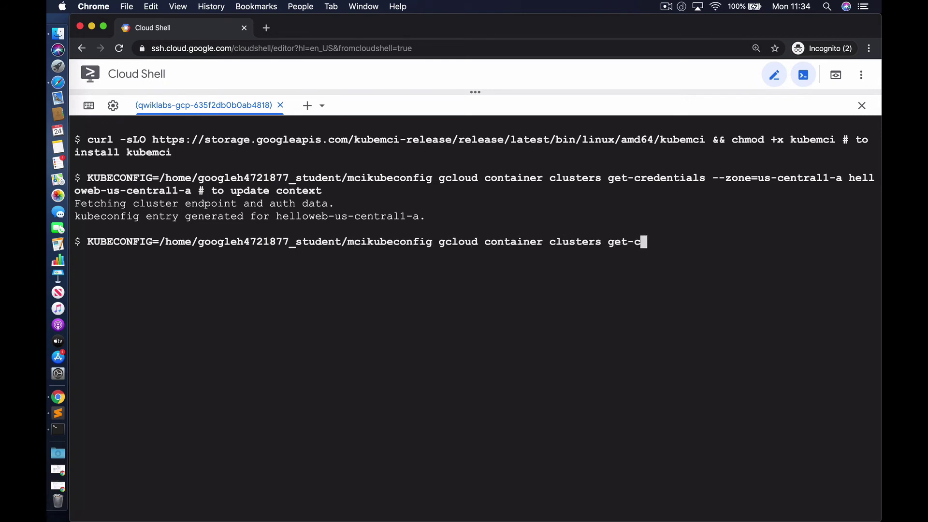
{"action": "type", "text": "redentials --zone=europe-west4-a hello"}
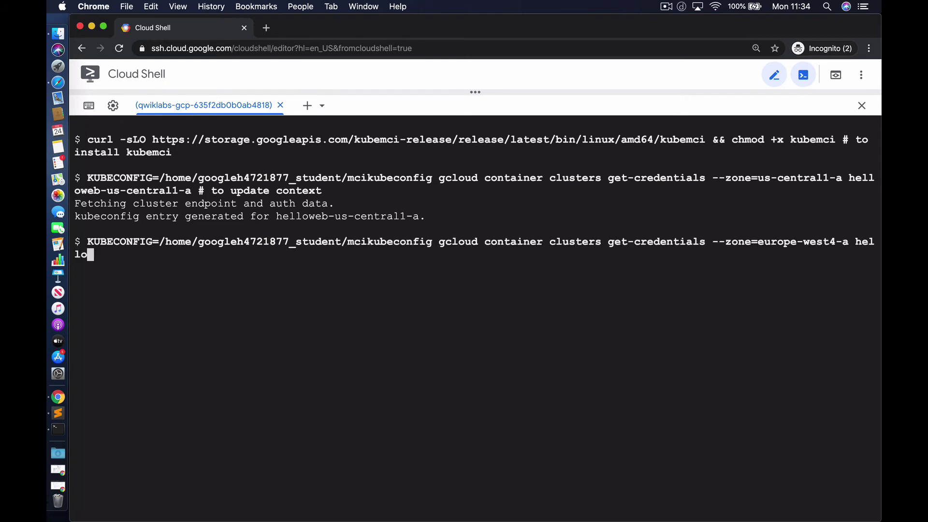
{"action": "type", "text": "web-europe-west4-a # to update context"}
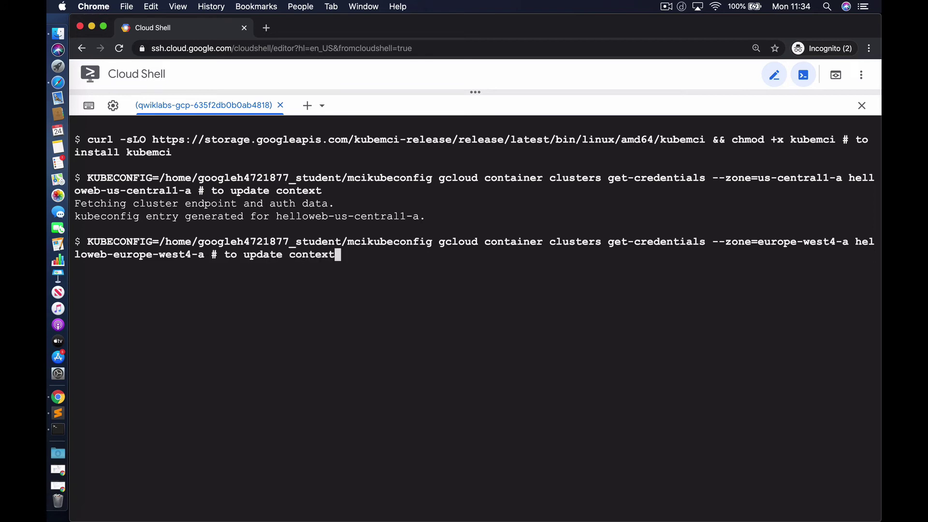
{"action": "key", "text": "Return"}
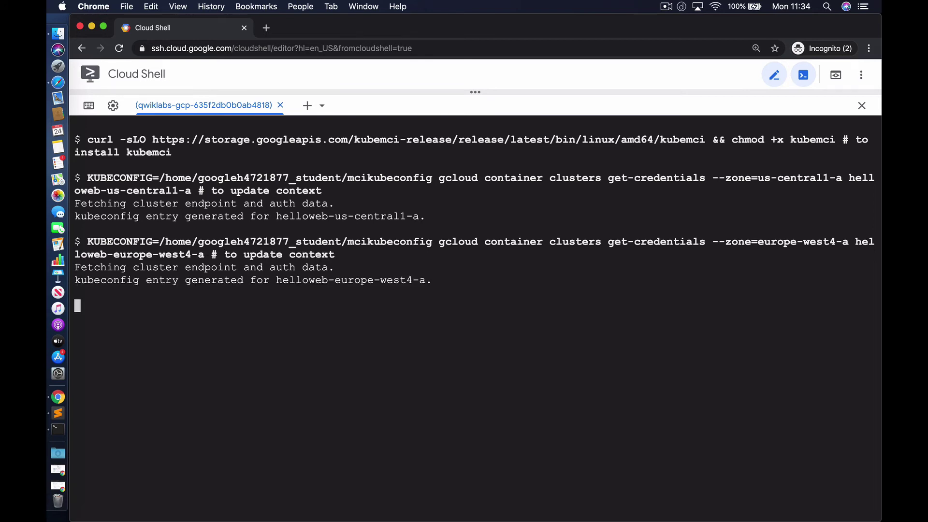
- Begin a kubectl apply heredoc in the helloweb-europe-west4-a context for an apps/v1 Deployment named helloweb with label app: hello
{"action": "type", "text": "kubectl --contex"}
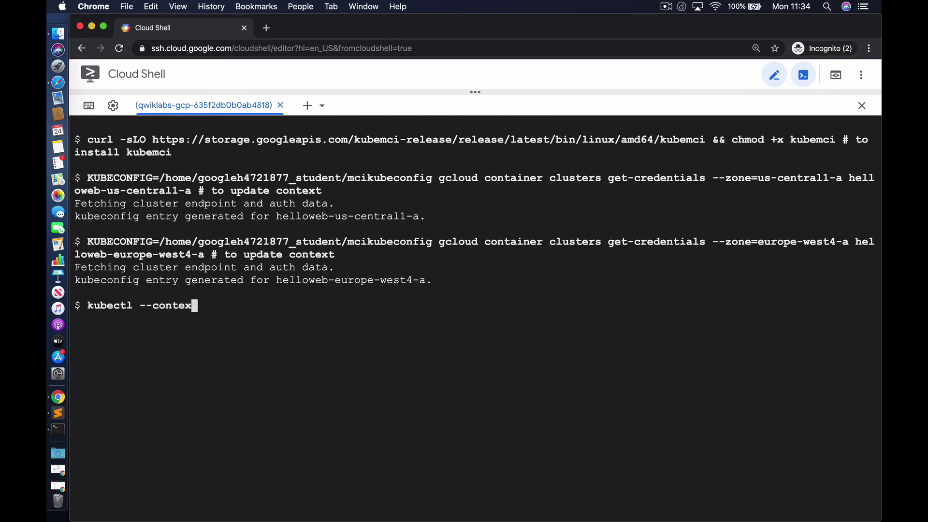
{"action": "type", "text": "t=gke_qwiklabs-gcp-635f2db0b0ab4818_eu"}
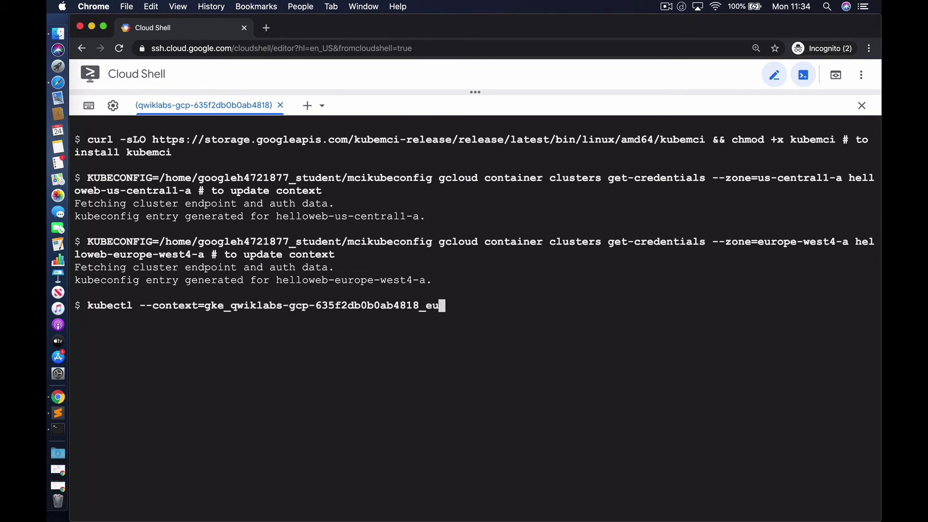
{"action": "type", "text": "rope-west4-a_helloweb-europe-west4-a apply -f - <<EOF"}
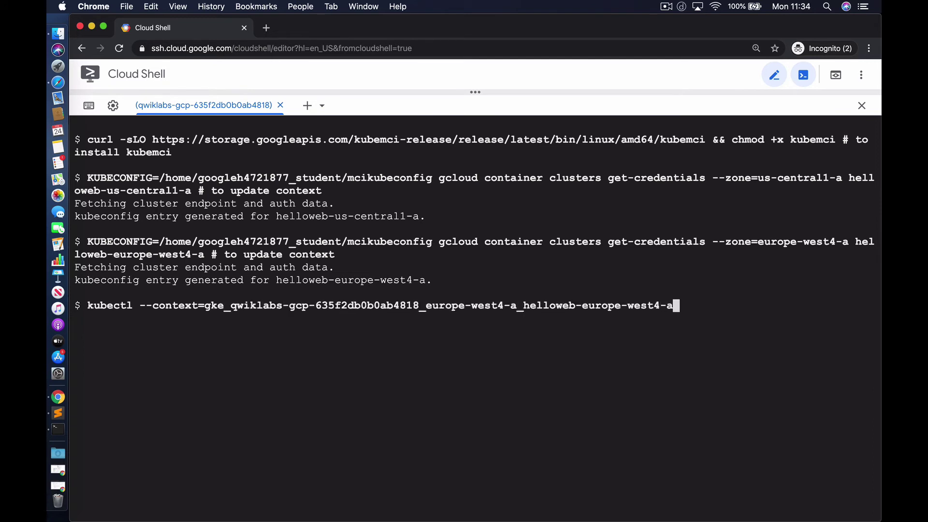
{"action": "key", "text": "Return"}
{"action": "type", "text": "apiVersion: apps/v1"}
{"action": "key", "text": "Return"}
{"action": "type", "text": "kind: Deployment"}
{"action": "key", "text": "Return"}
{"action": "type", "text": "metadata:"}
{"action": "key", "text": "Return"}
{"action": "type", "text": "name: helloweb"}
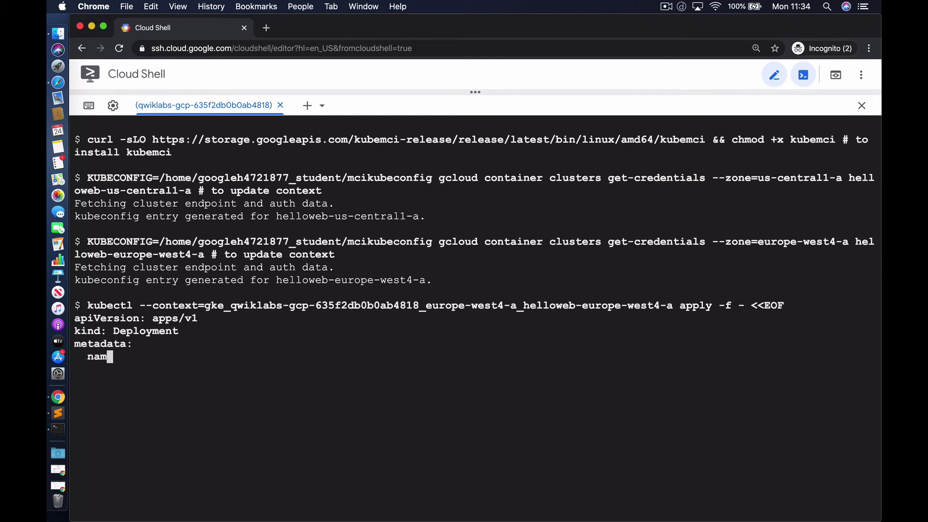
{"action": "key", "text": "Return"}
{"action": "type", "text": "labels:"}
{"action": "key", "text": "Return"}
{"action": "type", "text": "app: hello"}
{"action": "key", "text": "Return"}
- Add the Deployment's spec with a selector whose matchLabels are app: hello and tier: web
{"action": "type", "text": "spec:"}
{"action": "key", "text": "Return"}
{"action": "type", "text": "selector:"}
{"action": "key", "text": "Return"}
{"action": "type", "text": "matchLabels:"}
{"action": "key", "text": "Return"}
{"action": "type", "text": "app: hello"}
{"action": "key", "text": "Return"}
{"action": "type", "text": "tier: web"}
{"action": "key", "text": "Return"}
- Add the pod template's metadata with labels app: hello and tier: web
{"action": "type", "text": "template:"}
{"action": "key", "text": "Return"}
{"action": "type", "text": "metadata:"}
{"action": "key", "text": "Return"}
{"action": "type", "text": "labels:"}
{"action": "key", "text": "Return"}
{"action": "type", "text": "app: hello"}
{"action": "key", "text": "Return"}
{"action": "type", "text": "tier: web"}
{"action": "key", "text": "Return"}
- Define the template's container hello-app with image gcr.io/google-samples/hello-app:1.0 and containerPort 8080
{"action": "type", "text": "spec:"}
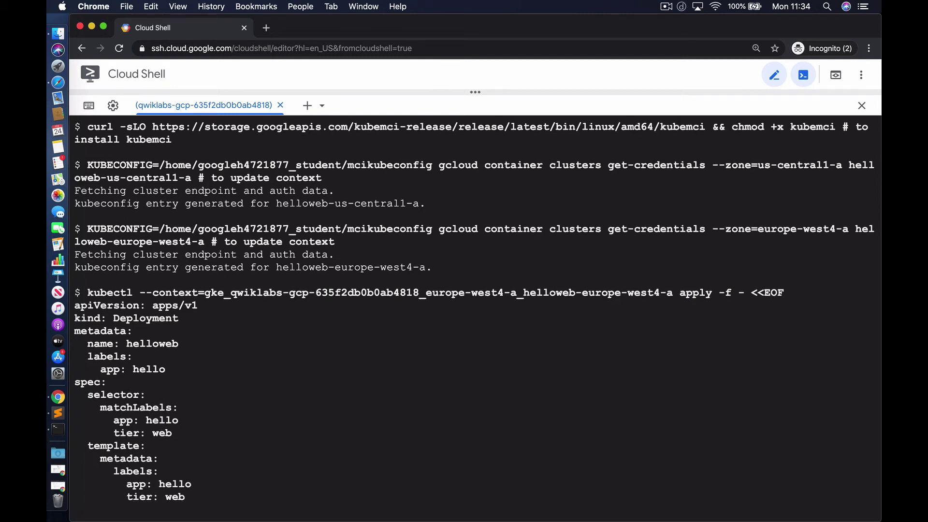
{"action": "key", "text": "Return"}
{"action": "type", "text": "containers:"}
{"action": "key", "text": "Return"}
{"action": "type", "text": "- name: hello-app"}
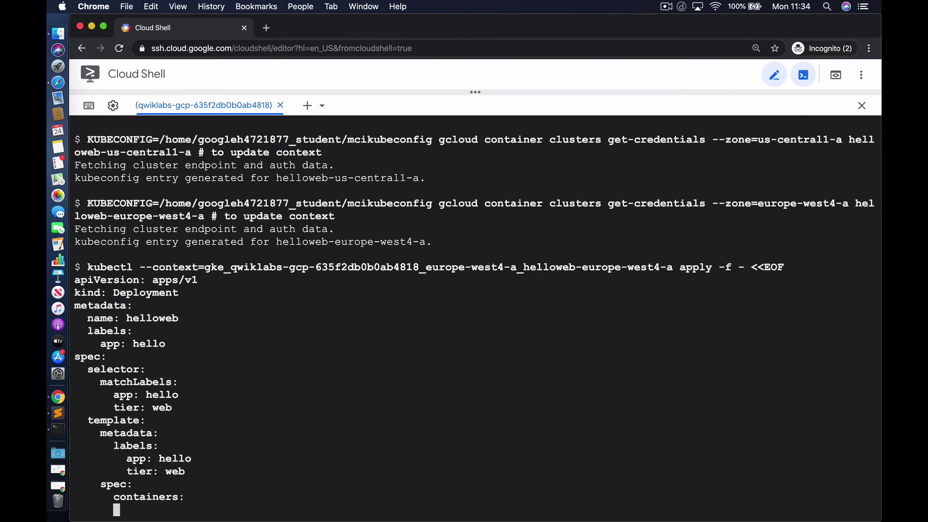
{"action": "key", "text": "Return"}
{"action": "type", "text": "image: gcr"}
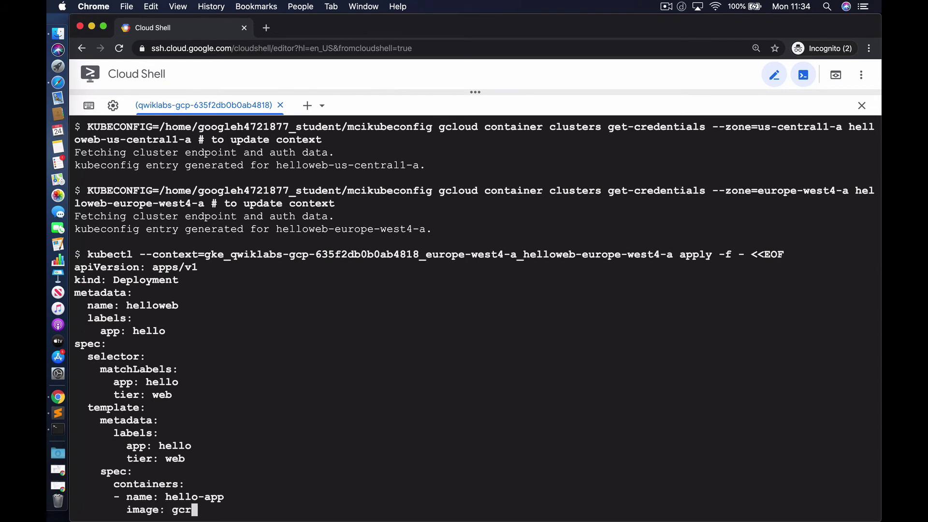
{"action": "type", "text": ".io/google-samples/hello-app:1.0"}
{"action": "key", "text": "Return"}
{"action": "type", "text": "ports:"}
{"action": "key", "text": "Return"}
{"action": "type", "text": "- containerPort: 8080"}
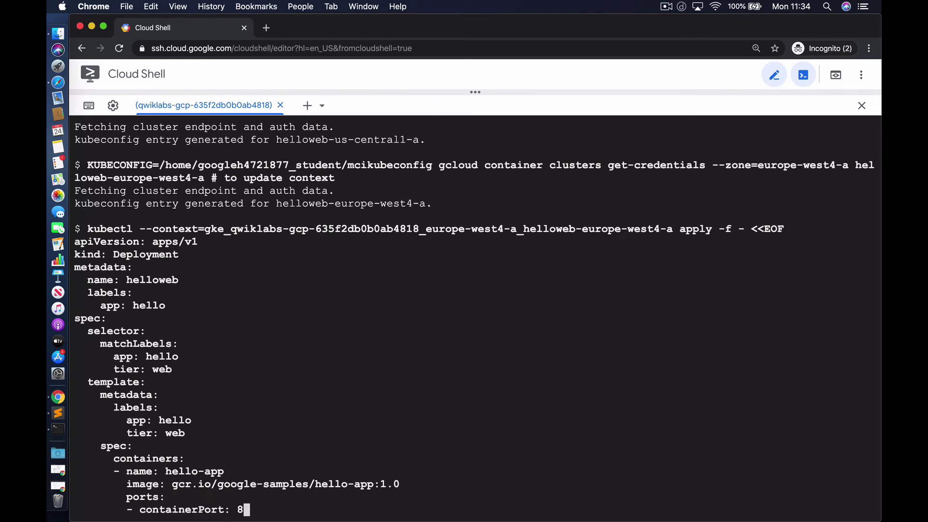
{"action": "key", "text": "Return"}
- Add a readinessProbe with failureThreshold: 2 to the hello-app container
{"action": "type", "text": "readinessProbe:"}
{"action": "key", "text": "Return"}
{"action": "type", "text": "failureThreshold"}
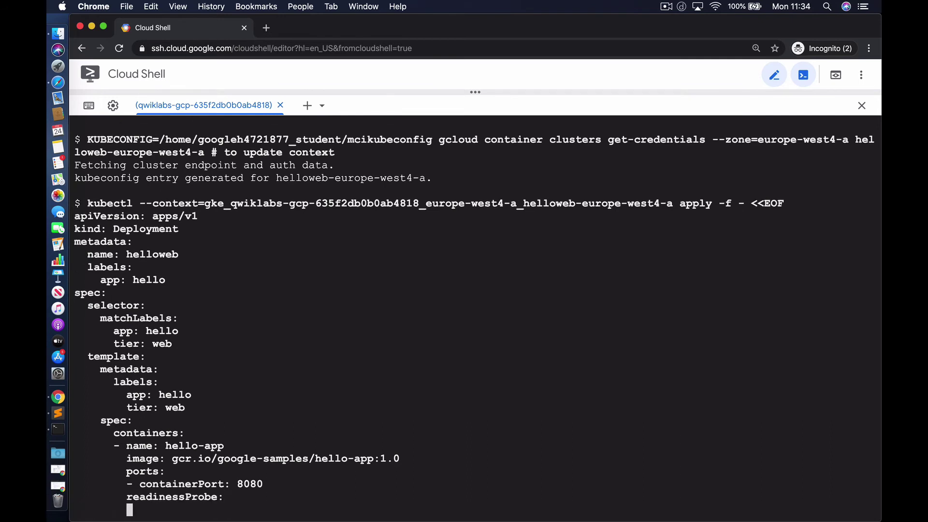
{"action": "type", "text": ": 2"}
{"action": "key", "text": "Return"}
- Give the readinessProbe an httpGet check with path /health, port 8080 and scheme HTTP
{"action": "type", "text": "httpGet:"}
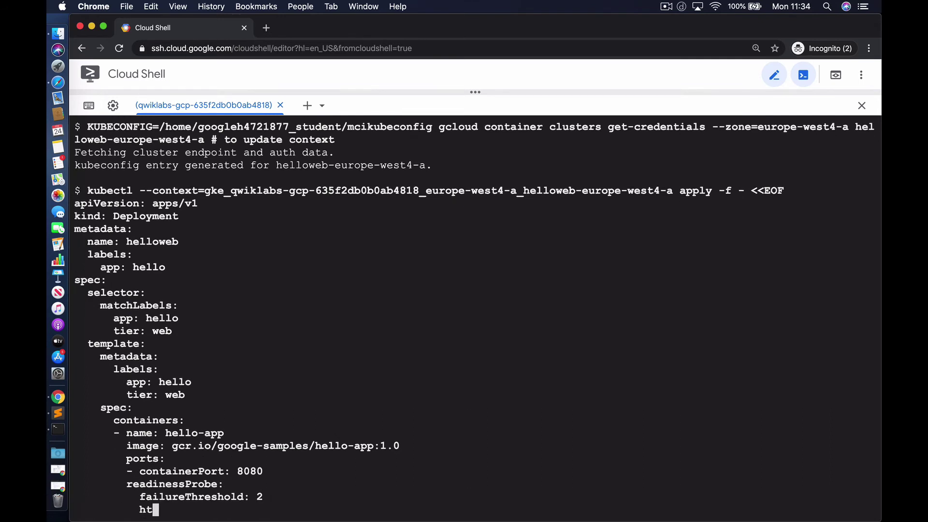
{"action": "key", "text": "Return"}
{"action": "type", "text": "path: /health"}
{"action": "key", "text": "Return"}
{"action": "type", "text": "port: 808"}
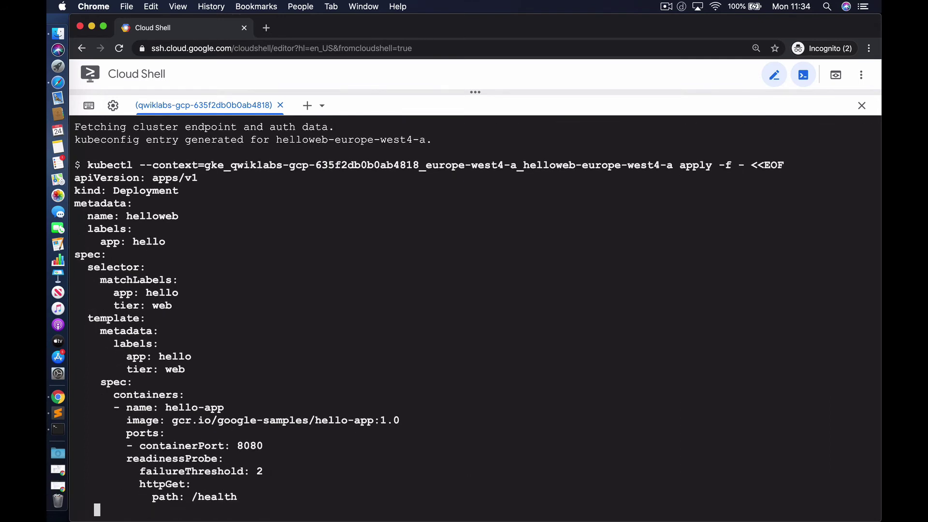
{"action": "type", "text": "0"}
{"action": "key", "text": "Return"}
{"action": "type", "text": "scheme: HTTP"}
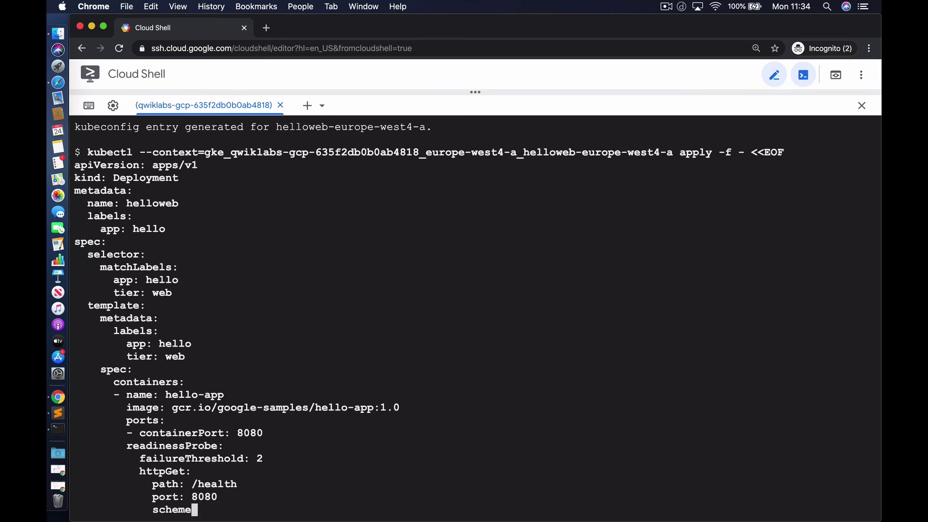
{"action": "key", "text": "Return"}
- Set the readinessProbe's initialDelaySeconds to 2, periodSeconds to 2, successThreshold to 1 and timeoutSeconds to 1
{"action": "type", "text": "initialDelaySeconds: 2"}
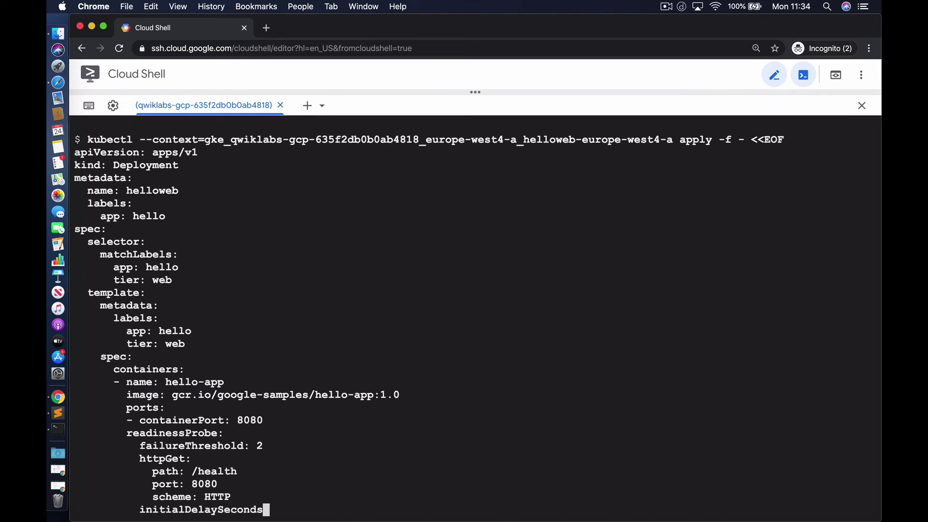
{"action": "key", "text": "Return"}
{"action": "type", "text": "periodSeconds: 2"}
{"action": "key", "text": "Return"}
{"action": "type", "text": "successThresh"}
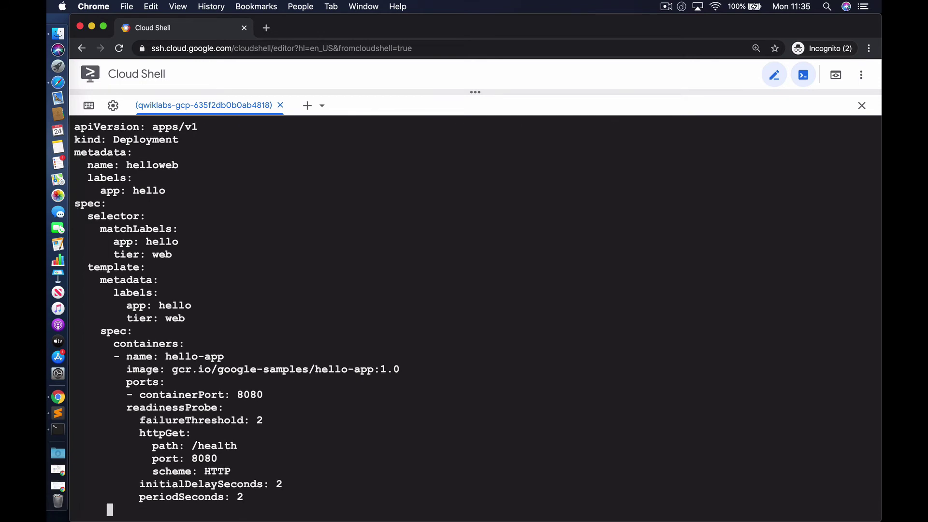
{"action": "type", "text": "old: 1"}
{"action": "key", "text": "Return"}
{"action": "type", "text": "timeoutSeconds: 1"}
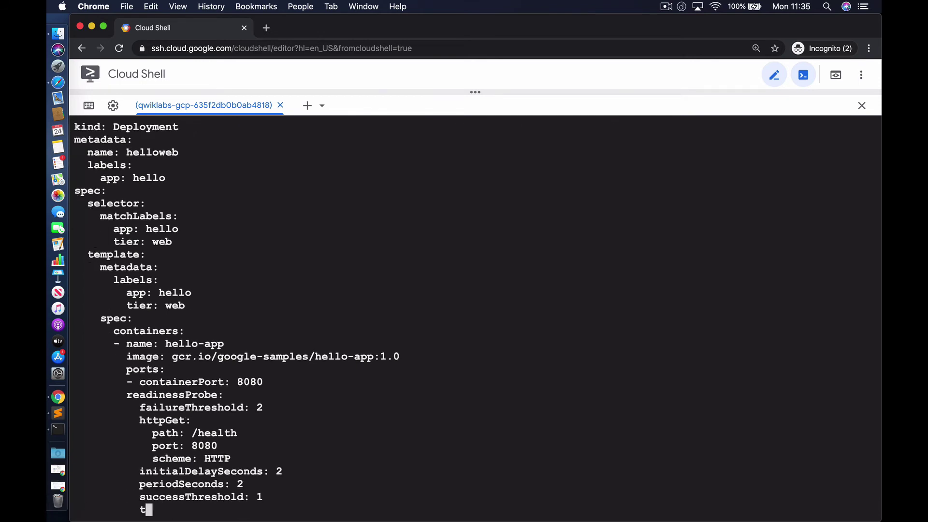
{"action": "key", "text": "Return"}
- Add a livenessProbe with failureThreshold: 3 to the hello-app container
{"action": "type", "text": "livenessProbe:"}
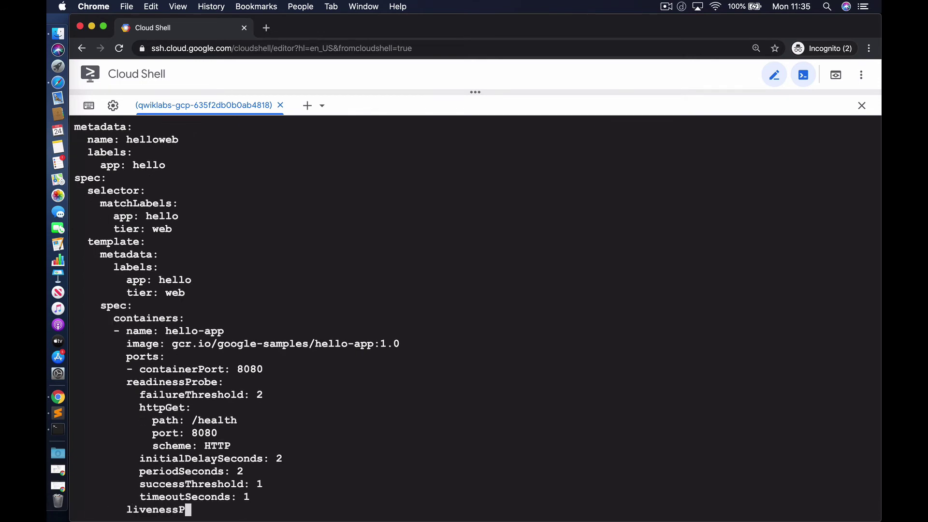
{"action": "key", "text": "Return"}
{"action": "type", "text": "failureThreshold: 3"}
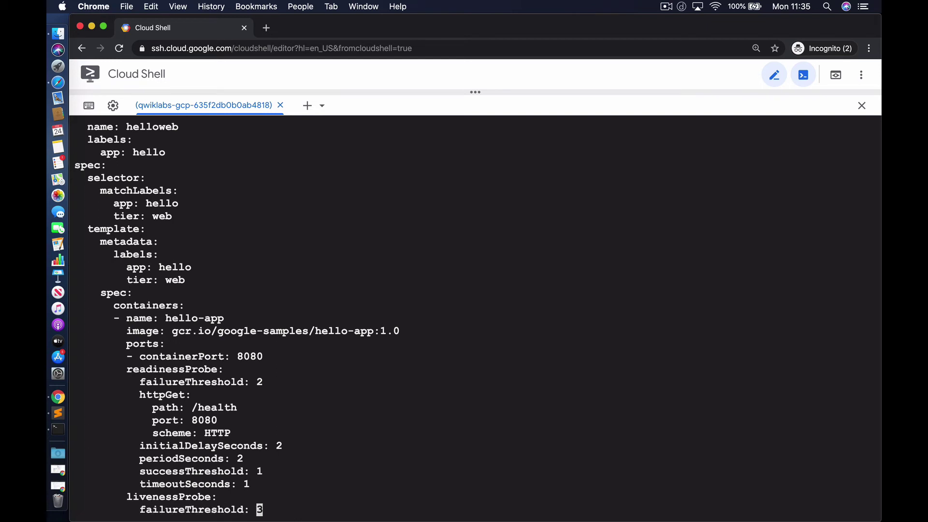
{"action": "key", "text": "Return"}
- Give the livenessProbe an httpGet check with path /health, port 8080 and scheme HTTP
{"action": "type", "text": "httpGet:"}
{"action": "key", "text": "Return"}
{"action": "type", "text": "path: /health"}
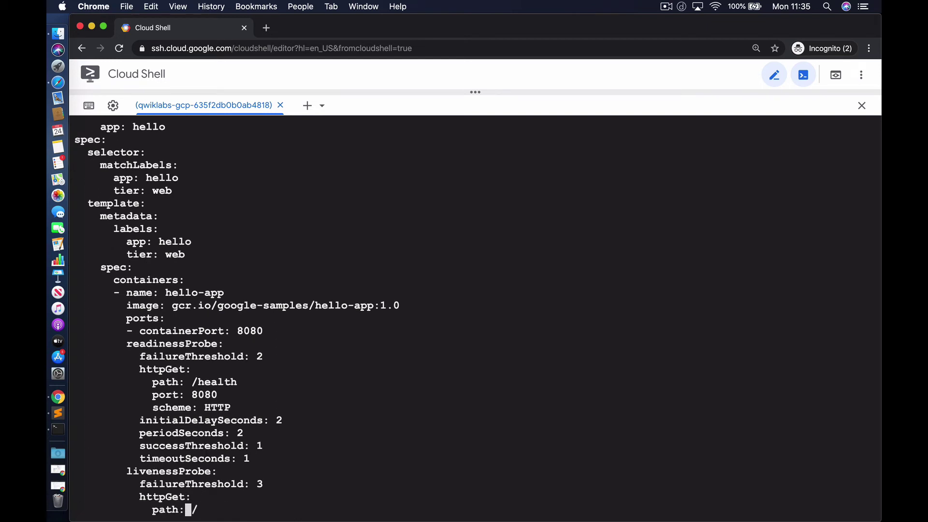
{"action": "key", "text": "Return"}
{"action": "type", "text": "port: 8080"}
{"action": "key", "text": "Return"}
{"action": "type", "text": "scheme: HT"}
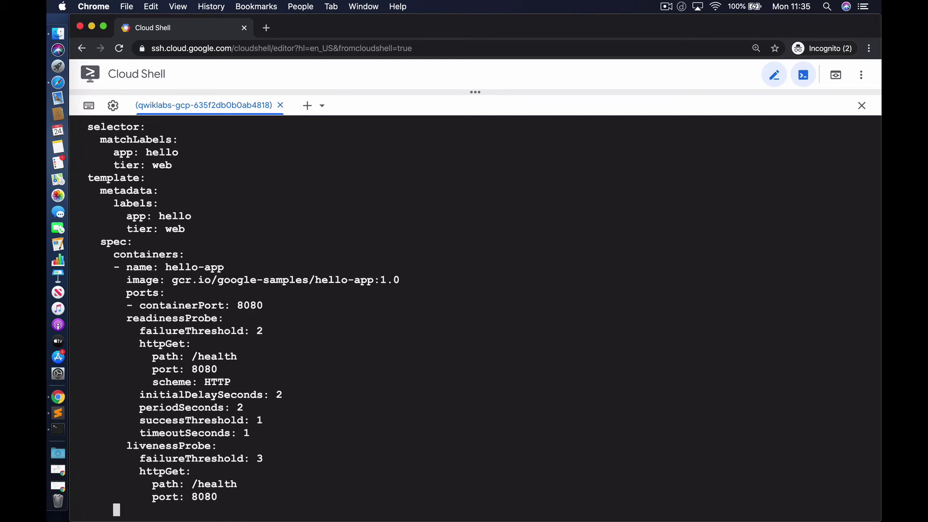
{"action": "type", "text": "TP"}
{"action": "key", "text": "Return"}
- Set the livenessProbe's initialDelaySeconds to 5, periodSeconds to 10, successThreshold to 1 and timeoutSeconds to 1, and close the heredoc with EOF to apply the Deployment
{"action": "type", "text": "initialDelaySeconds: 5"}
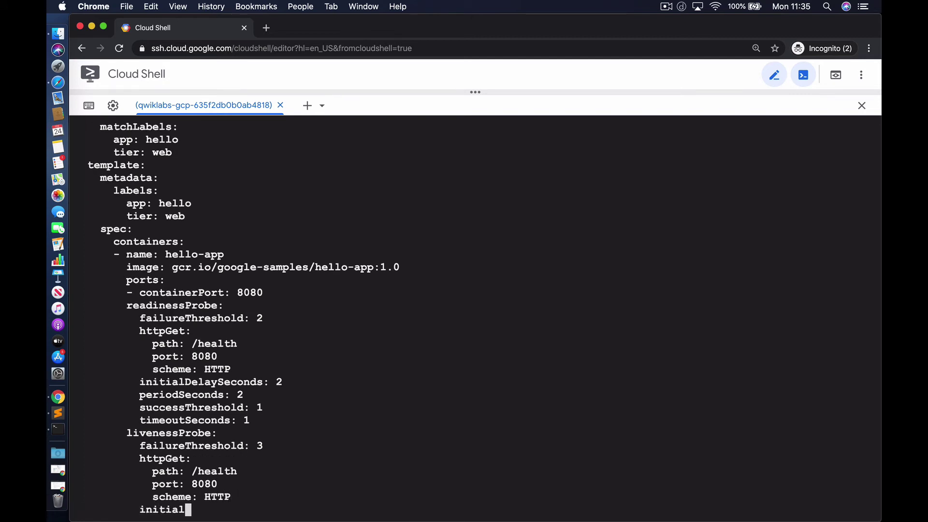
{"action": "key", "text": "Return"}
{"action": "type", "text": "periodSeconds: 10"}
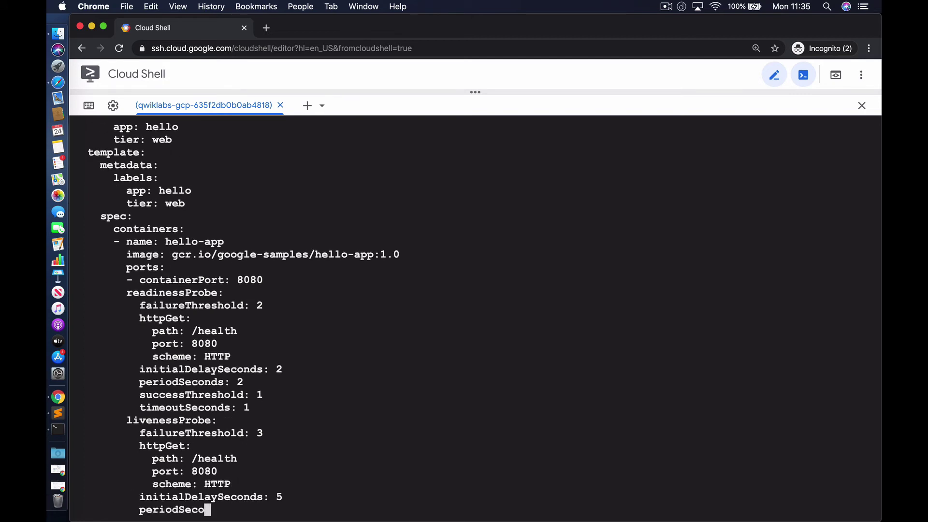
{"action": "key", "text": "Return"}
{"action": "type", "text": "successThreshold: 1"}
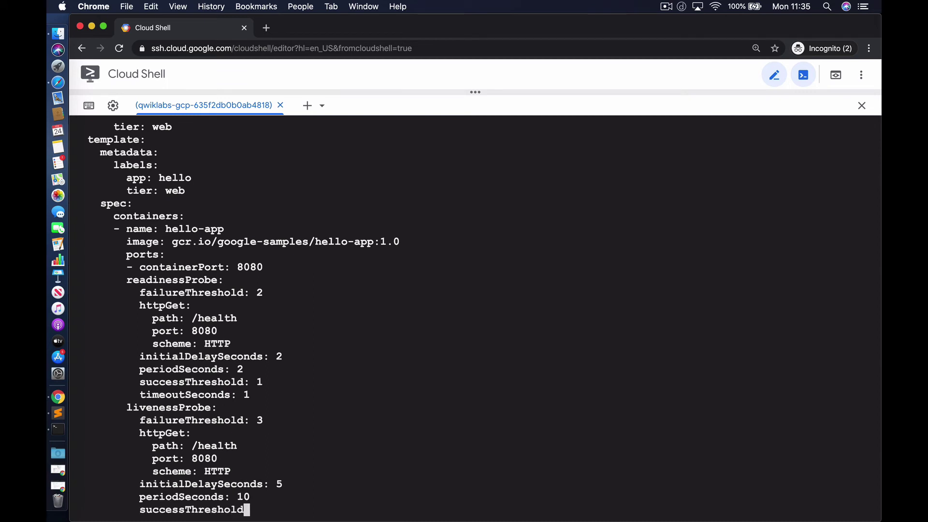
{"action": "key", "text": "Return"}
{"action": "type", "text": "timeoutSeconds: 1"}
{"action": "key", "text": "Return"}
{"action": "type", "text": "EOF"}
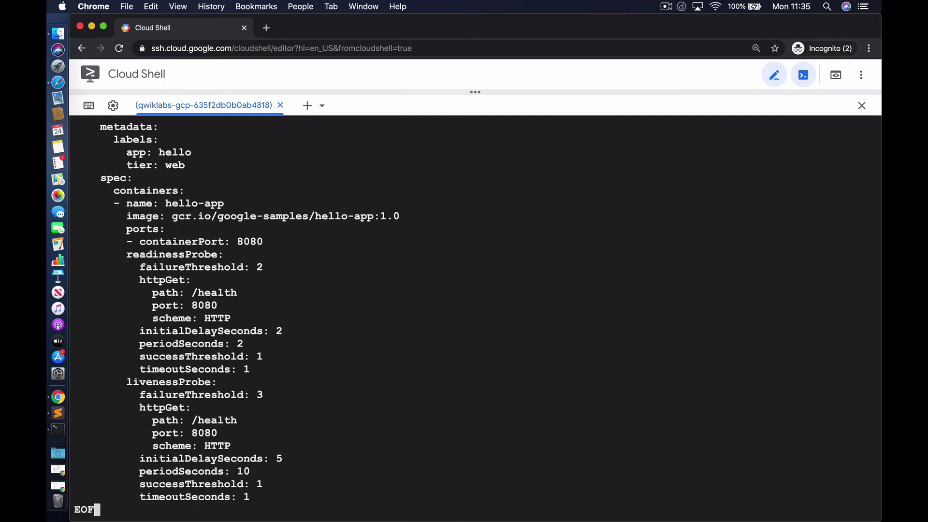
{"action": "key", "text": "Return"}
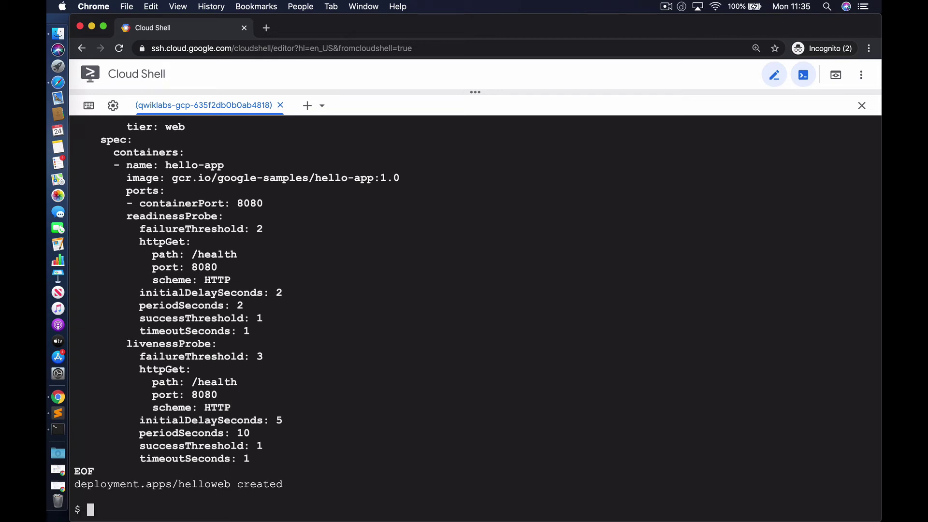
- Begin a kubectl apply heredoc in the helloweb-europe-west4-a context with apiVersion: v1 and kind: Service
{"action": "type", "text": "kubectl --context=gke_q"}
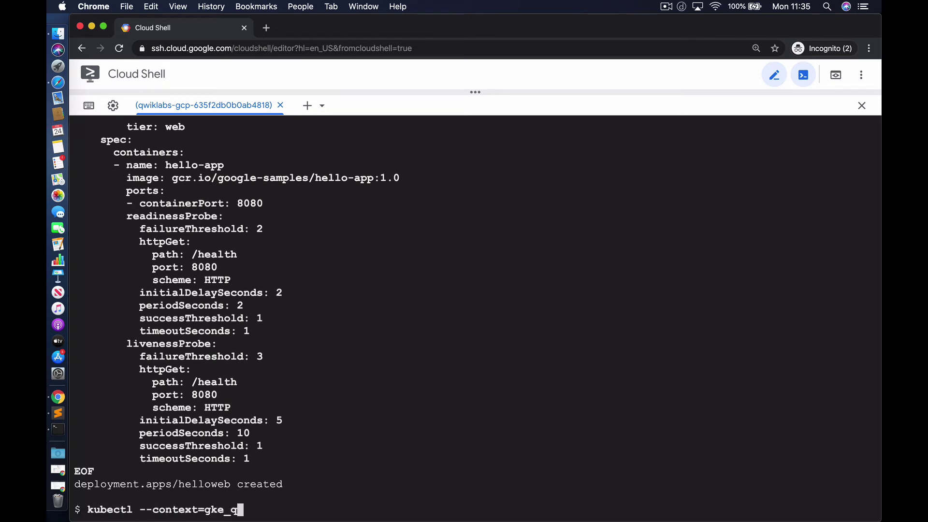
{"action": "type", "text": "wiklabs-gcp-635f2db0b0ab4818_europe-west4-a_hel"}
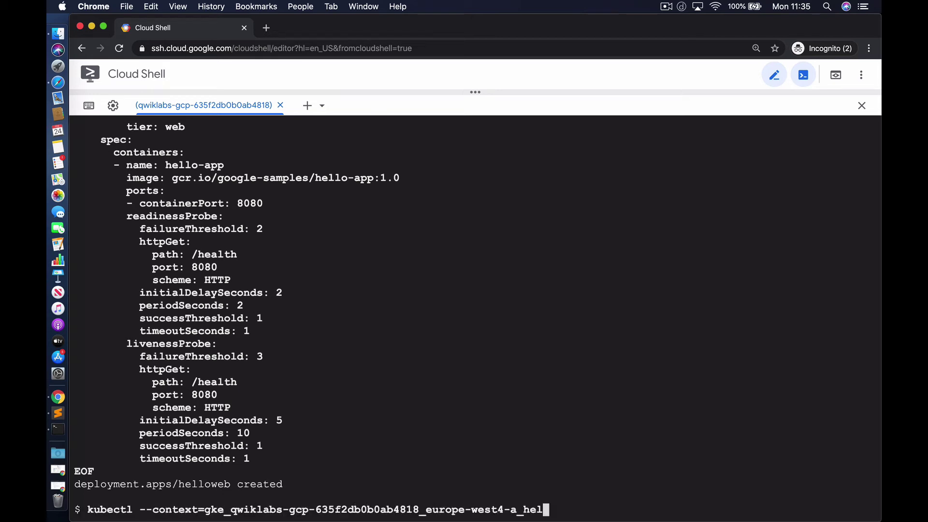
{"action": "type", "text": "loweb-europe-west4-a apply -f - <<EOF"}
{"action": "key", "text": "Return"}
{"action": "type", "text": "apiVersion: v1"}
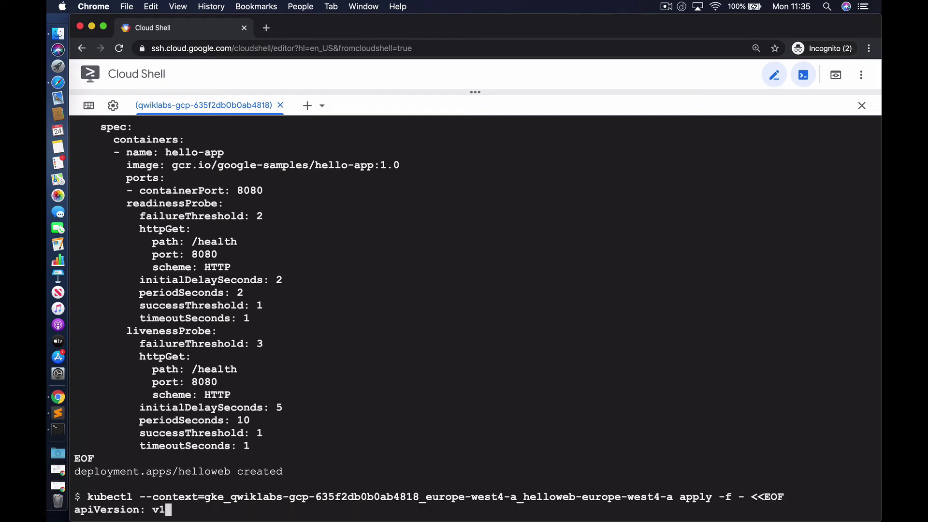
{"action": "key", "text": "Return"}
{"action": "type", "text": "kind: Service"}
{"action": "key", "text": "Return"}
- Add the Service's metadata with name helloweb and label app: hello
{"action": "type", "text": "metadata:"}
{"action": "key", "text": "Return"}
{"action": "type", "text": "name: helloweb"}
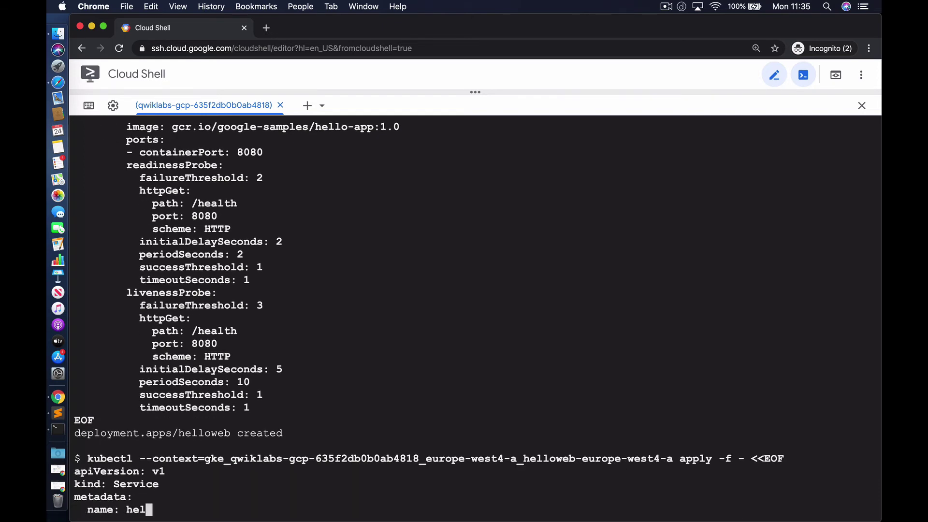
{"action": "key", "text": "Return"}
{"action": "type", "text": "labels:"}
{"action": "key", "text": "Return"}
{"action": "type", "text": "app: hello"}
{"action": "key", "text": "Return"}
- Add the Service's spec with type NodePort and a selector of app: hello and tier: web
{"action": "type", "text": "spec:"}
{"action": "key", "text": "Return"}
{"action": "type", "text": "type: NodePort"}
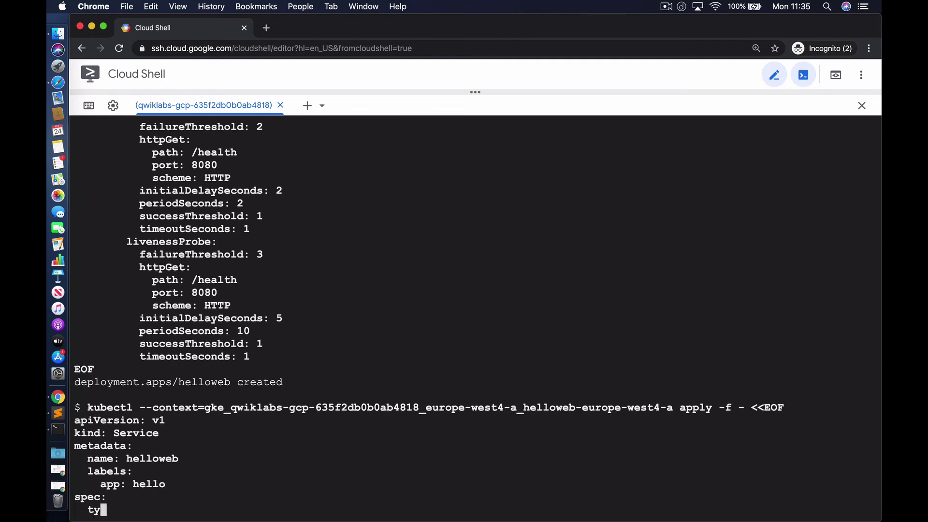
{"action": "key", "text": "Return"}
{"action": "type", "text": "selector:"}
{"action": "key", "text": "Return"}
{"action": "type", "text": "app: hello"}
{"action": "key", "text": "Return"}
{"action": "type", "text": "tier: web"}
{"action": "key", "text": "Return"}
- Define the Service's port entry with port 8080, protocol TCP, targetPort 8080, name http and nodePort 30061
{"action": "type", "text": "ports:   -"}
{"action": "type", "text": " port: 8080"}
{"action": "key", "text": "Return"}
{"action": "type", "text": "protocol: TCP"}
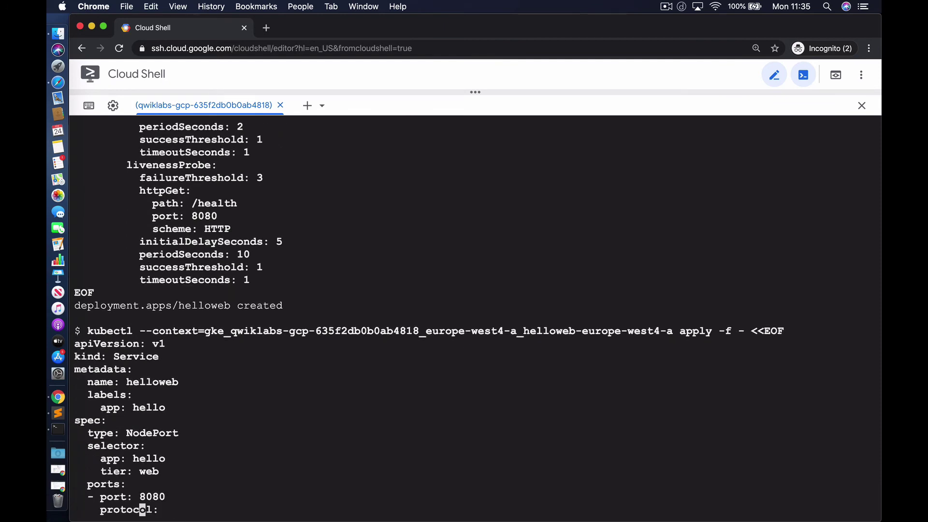
{"action": "key", "text": "Return"}
{"action": "type", "text": "targetPort: 8080"}
{"action": "key", "text": "Return"}
{"action": "type", "text": "name: http"}
{"action": "key", "text": "Return"}
{"action": "type", "text": "nodePort: 30061"}
{"action": "key", "text": "Return"}
- Close the heredoc with EOF to apply the helloweb Service to the europe-west4-a cluster
{"action": "type", "text": "EOF"}
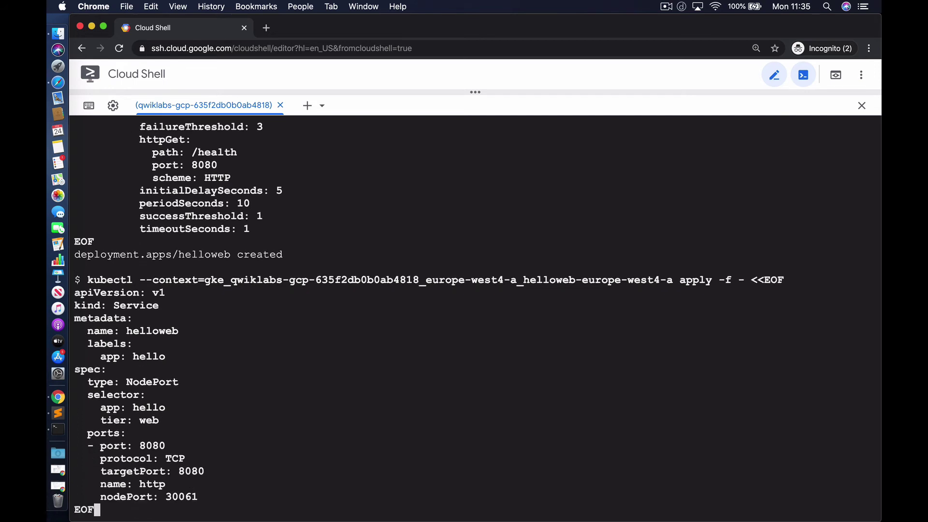
{"action": "scroll", "coordinate": [446, 158], "scroll_direction": "up", "scroll_amount": 6}
{"action": "scroll", "coordinate": [446, 159], "scroll_direction": "up", "scroll_amount": 2}
{"action": "key", "text": "Return"}
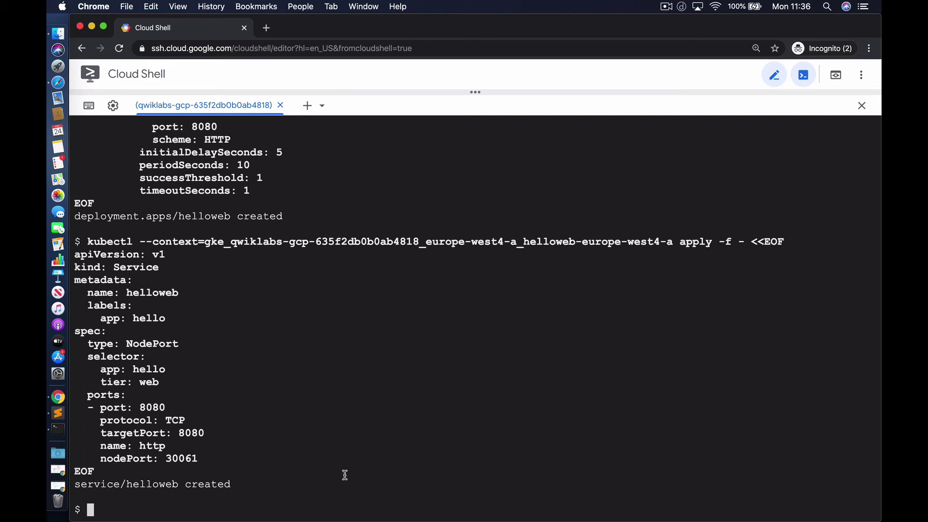
- Begin a kubectl apply heredoc in the helloweb-us-central1-a context with apiVersion: apps/v1 and kind: Deployment
{"action": "type", "text": "kubectl --context"}
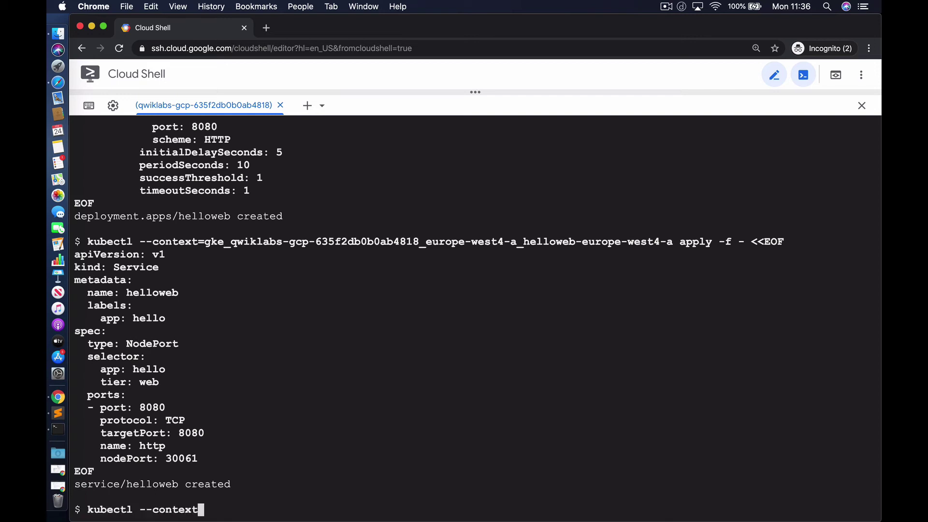
{"action": "type", "text": "=gke_qwiklabs-gcp-635f2db0b0ab4818_us-ce"}
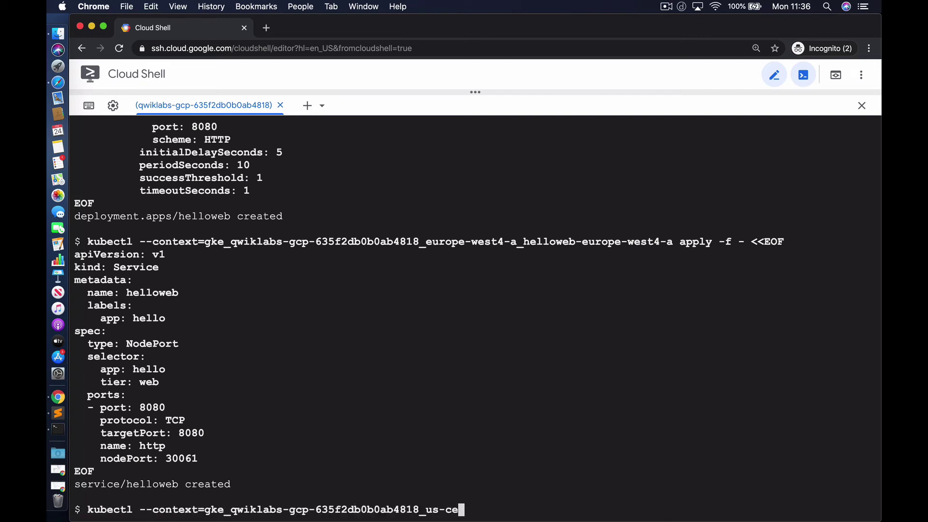
{"action": "type", "text": "ntral1-a_helloweb-us-central1-a apply -f - <<EOF"}
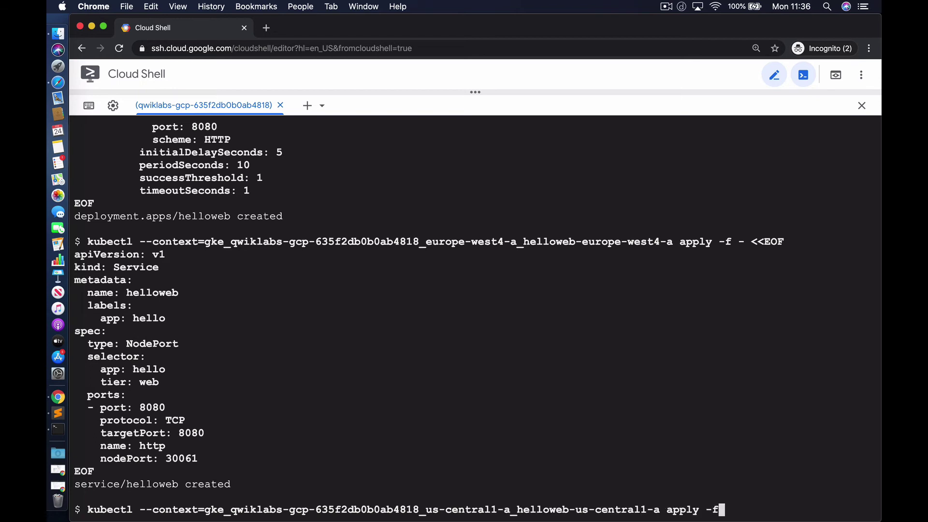
{"action": "key", "text": "Return"}
{"action": "type", "text": "apiVersion: apps/v1"}
{"action": "key", "text": "Return"}
{"action": "type", "text": "kind: Deployment"}
{"action": "key", "text": "Return"}
- Add the us-central1-a Deployment's metadata with name helloweb and label app: hello
{"action": "type", "text": "metadata:"}
{"action": "key", "text": "Return"}
{"action": "type", "text": "name: helloweb"}
{"action": "key", "text": "Return"}
{"action": "type", "text": "labels:"}
{"action": "key", "text": "Return"}
{"action": "type", "text": "app: hello"}
{"action": "key", "text": "Return"}
- Add the us-central1-a Deployment's spec with a selector whose matchLabels are app: hello and tier: web
{"action": "type", "text": "spec:"}
{"action": "key", "text": "Return"}
{"action": "type", "text": "selector:"}
{"action": "key", "text": "Return"}
{"action": "type", "text": "matchLabels:"}
{"action": "key", "text": "Return"}
{"action": "type", "text": "app: hello"}
{"action": "key", "text": "Return"}
{"action": "type", "text": "tier"}
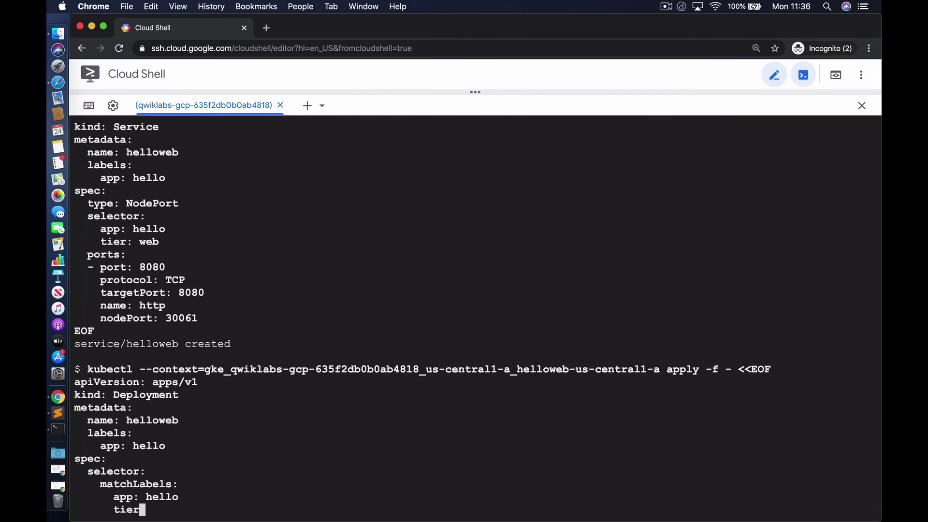
{"action": "type", "text": ": web"}
{"action": "key", "text": "Return"}
- Add the us-central1-a Deployment's pod template metadata with labels app: hello and tier: web
{"action": "type", "text": "template:"}
{"action": "key", "text": "Return"}
{"action": "type", "text": "metadata:"}
{"action": "key", "text": "Return"}
{"action": "type", "text": "la"}
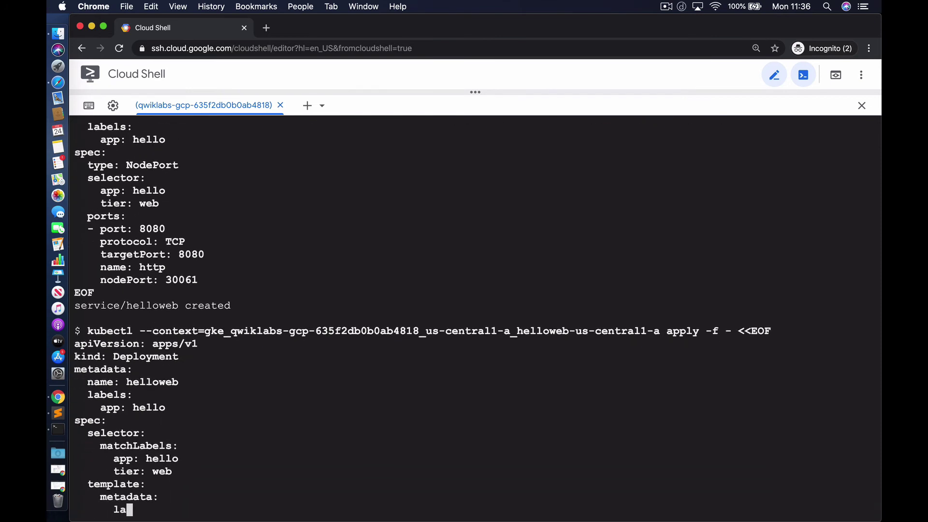
{"action": "type", "text": "bels:"}
{"action": "key", "text": "Return"}
{"action": "type", "text": "app: hello"}
{"action": "key", "text": "Return"}
{"action": "type", "text": "tier: w"}
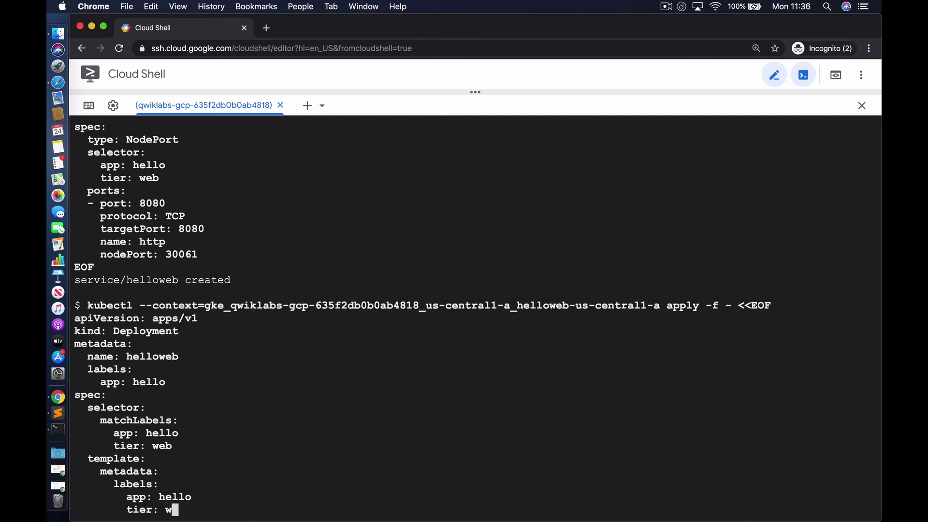
{"action": "type", "text": "eb"}
{"action": "key", "text": "Return"}
- Define the us-central1-a template's container hello-app with image gcr.io/google-samples/hello-app:1.0 and containerPort 8080
{"action": "type", "text": "spec:"}
{"action": "key", "text": "Return"}
{"action": "type", "text": "containers:"}
{"action": "key", "text": "Return"}
{"action": "type", "text": "- name: hello-app"}
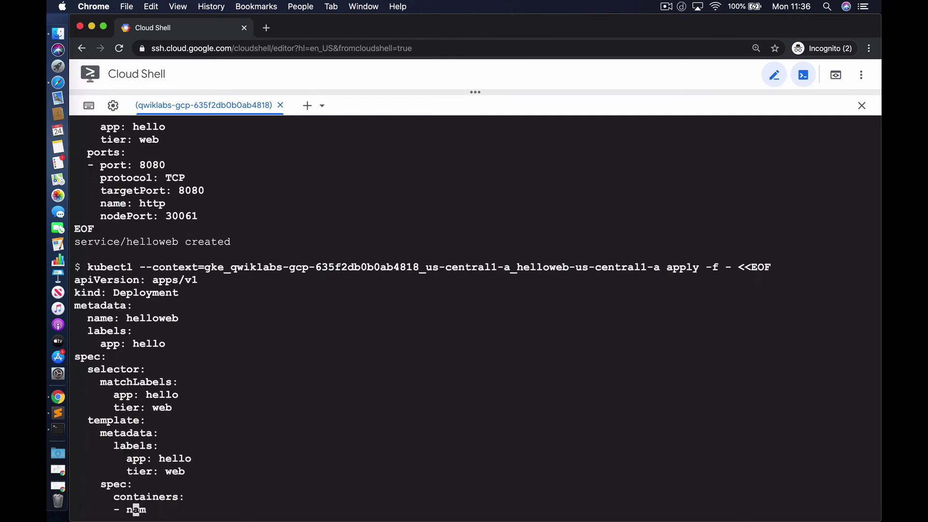
{"action": "key", "text": "Return"}
{"action": "type", "text": "image: gcr.io/google-samples/hello-app:1.0"}
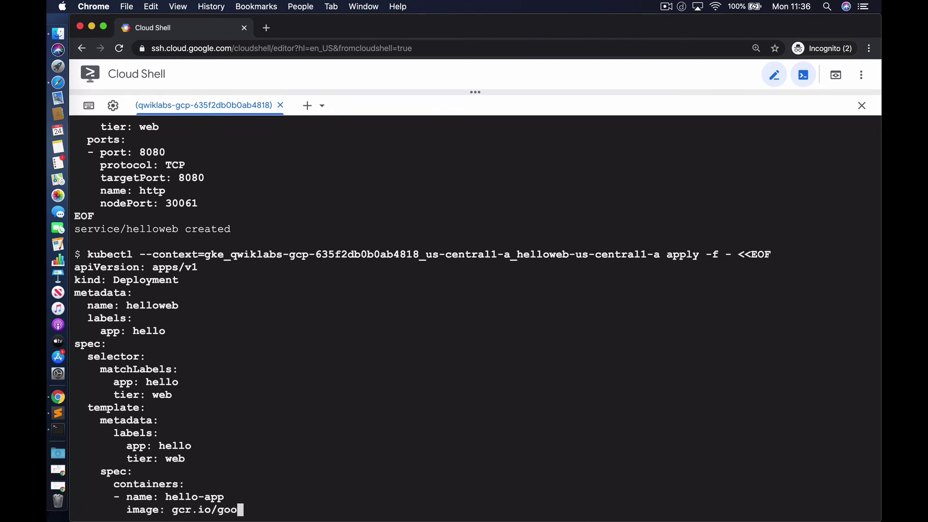
{"action": "key", "text": "Return"}
{"action": "type", "text": "ports:"}
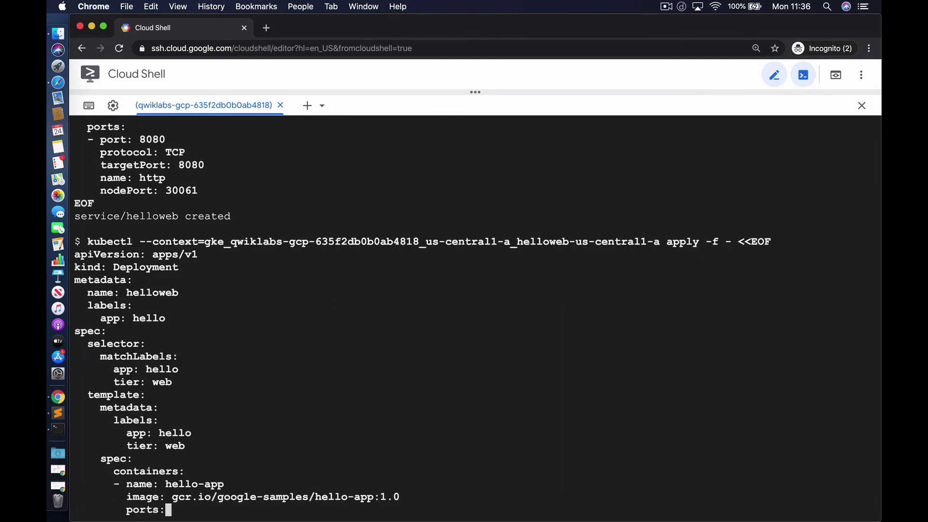
{"action": "key", "text": "Return"}
{"action": "type", "text": "- containerPort: 8080"}
{"action": "key", "text": "Return"}
- Add a readinessProbe to the us-central1-a container with failureThreshold 2 and httpGet path /health, port 8080, scheme HTTP
{"action": "type", "text": "readinessProbe:"}
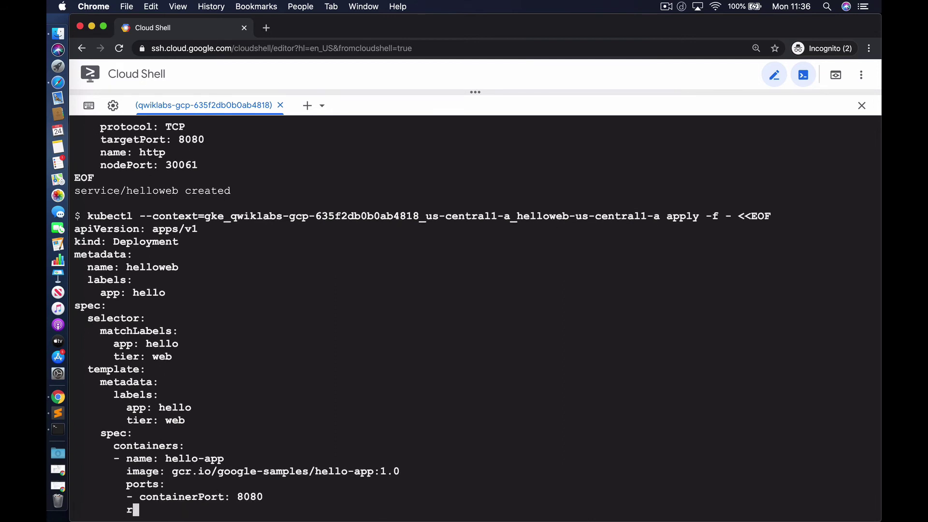
{"action": "key", "text": "Return"}
{"action": "type", "text": "failureThreshold: 2"}
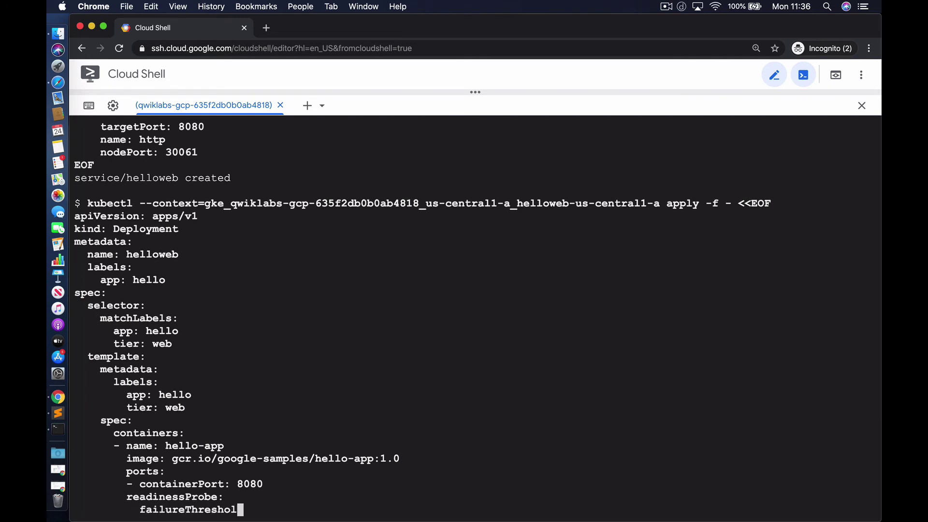
{"action": "key", "text": "Return"}
{"action": "type", "text": "httpGet:"}
{"action": "key", "text": "Return"}
{"action": "type", "text": "path: /health"}
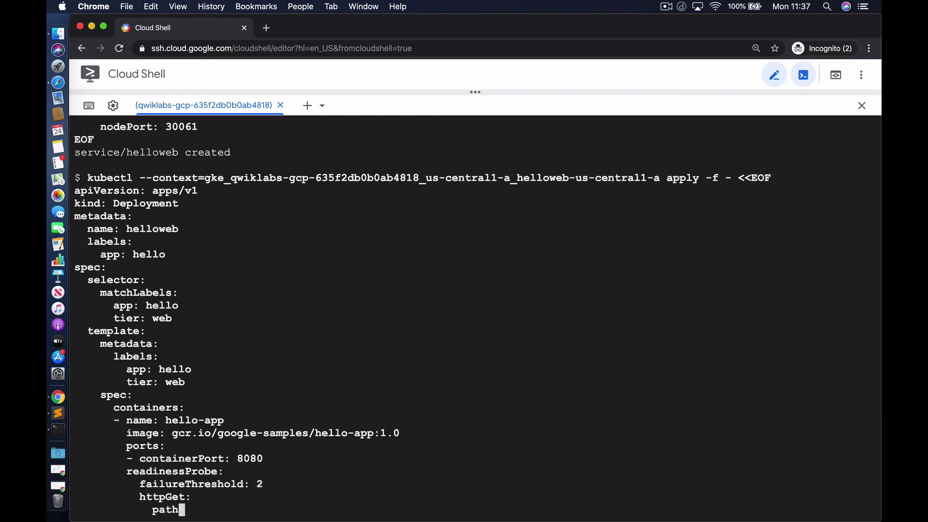
{"action": "key", "text": "Return"}
{"action": "type", "text": "port: 8080"}
{"action": "key", "text": "Return"}
{"action": "type", "text": "scheme: HTTP"}
{"action": "key", "text": "Return"}
- Set the readiness probe's initialDelaySeconds and periodSeconds to 2, and its successThreshold and timeoutSeconds to 1
{"action": "type", "text": "initialDelaySeconds: 2"}
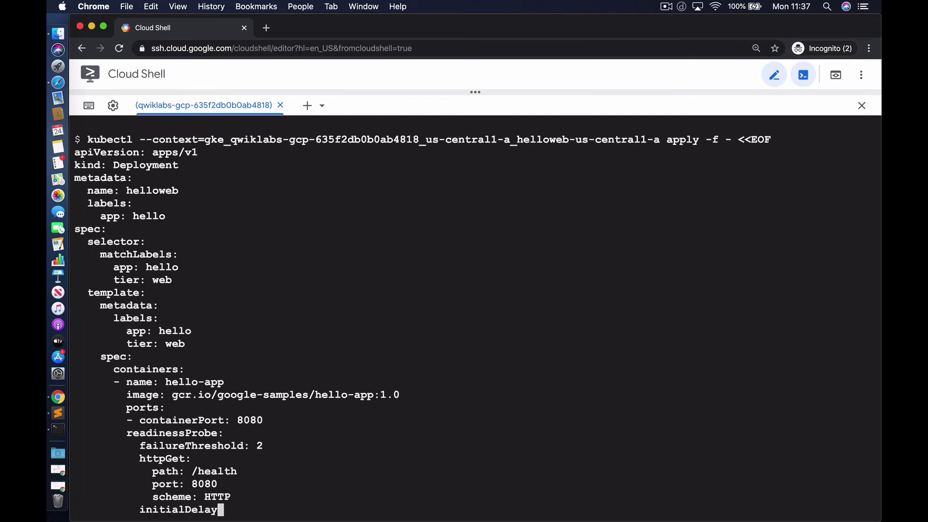
{"action": "key", "text": "Return"}
{"action": "type", "text": "periodSeconds: 2"}
{"action": "key", "text": "Return"}
{"action": "type", "text": "successThreshold: 1"}
{"action": "key", "text": "Return"}
{"action": "type", "text": "timeoutSeconds: 1"}
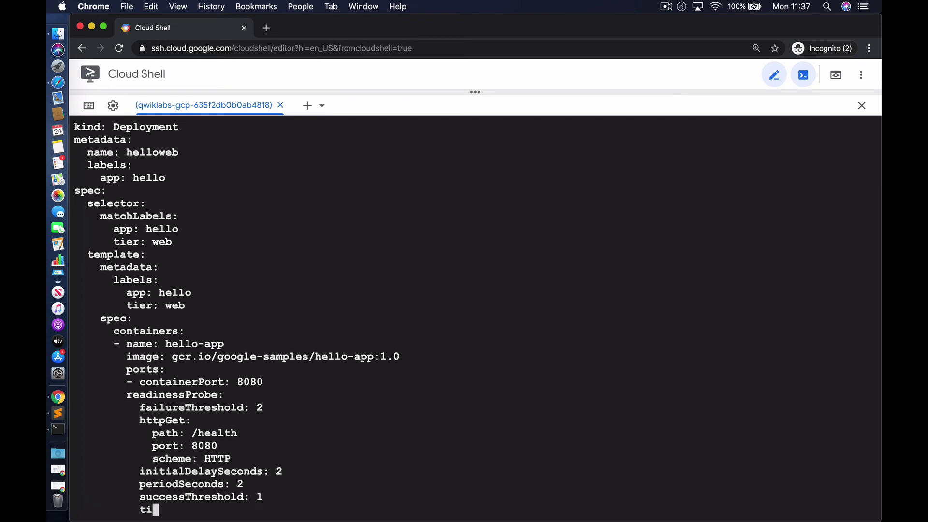
{"action": "key", "text": "Return"}
- Add a livenessProbe to the us-central1-a container with failureThreshold 3 and httpGet path /health, port 8080, scheme HTTP
{"action": "type", "text": "livenessProbe:"}
{"action": "key", "text": "Return"}
{"action": "type", "text": "failureThreshold: 3"}
{"action": "key", "text": "Return"}
{"action": "type", "text": "httpGet:"}
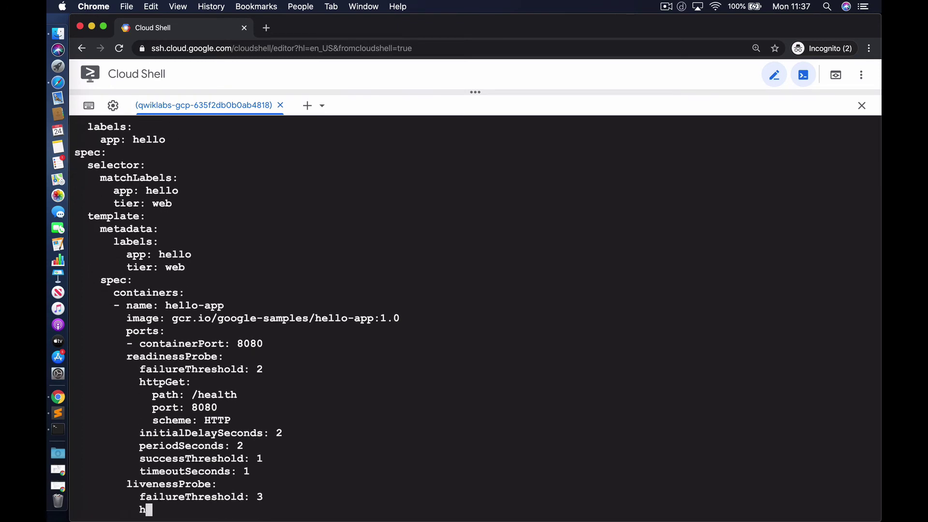
{"action": "key", "text": "Return"}
{"action": "type", "text": "path: /health"}
{"action": "key", "text": "Return"}
{"action": "type", "text": "port: 8080"}
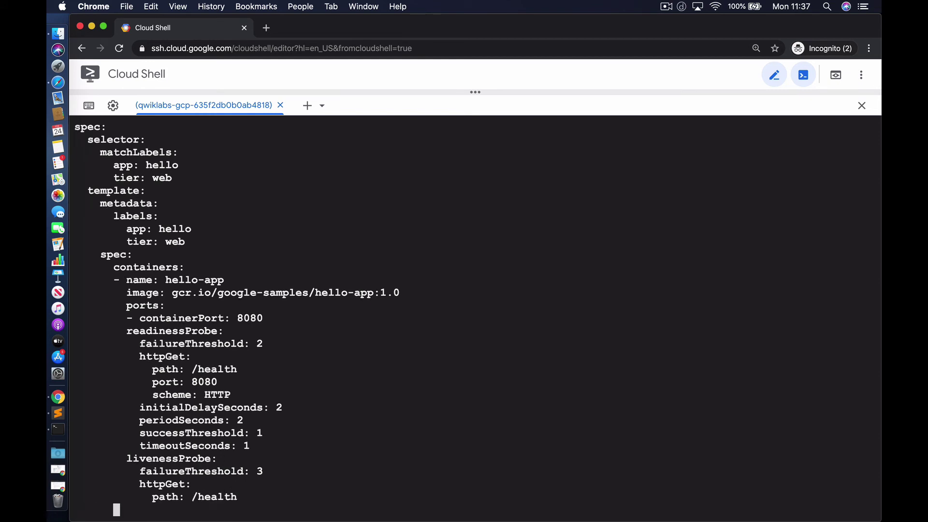
{"action": "key", "text": "Return"}
{"action": "type", "text": "scheme: HTTP"}
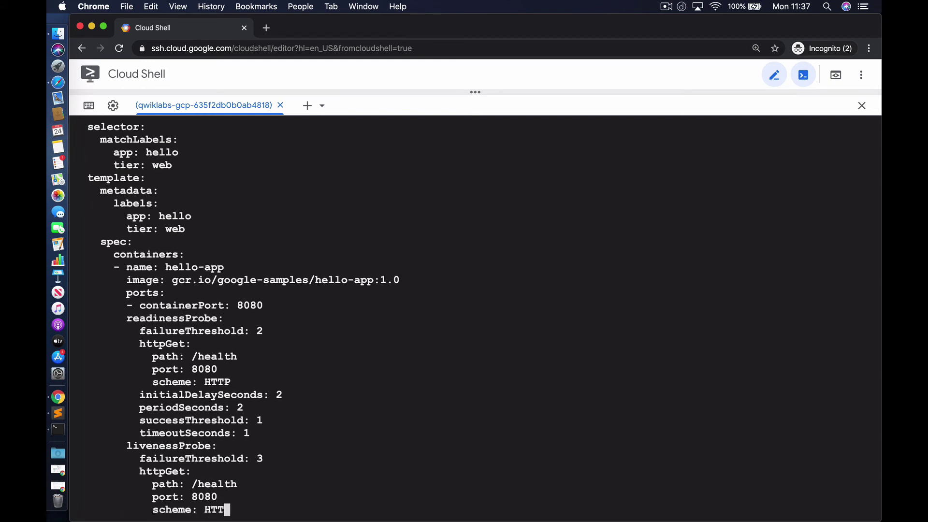
{"action": "key", "text": "Return"}
- Set the liveness probe's initialDelaySeconds to 5, periodSeconds to 10, successThreshold and timeoutSeconds to 1, and apply the Deployment manifest
{"action": "type", "text": "initialDelaySeconds: 5"}
{"action": "key", "text": "Return"}
{"action": "type", "text": "periodSeconds: 10"}
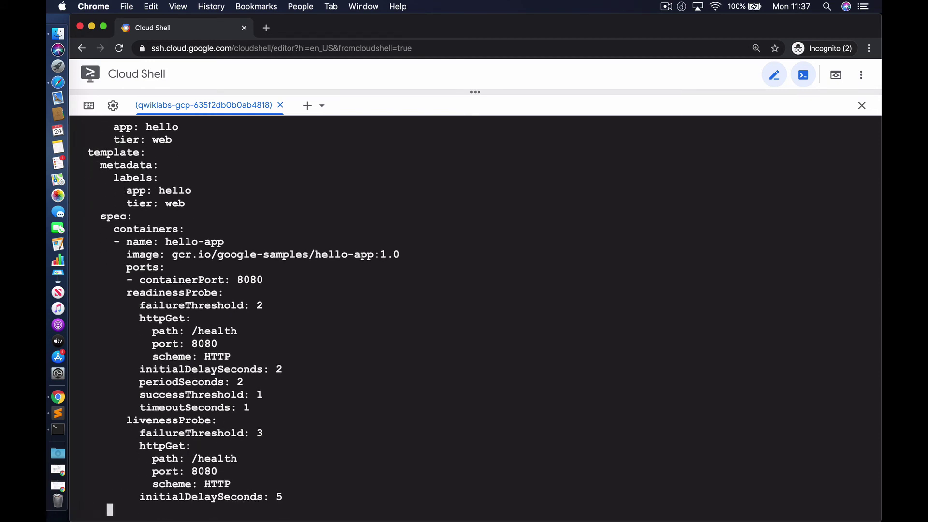
{"action": "key", "text": "Return"}
{"action": "type", "text": "successThreshold: 1"}
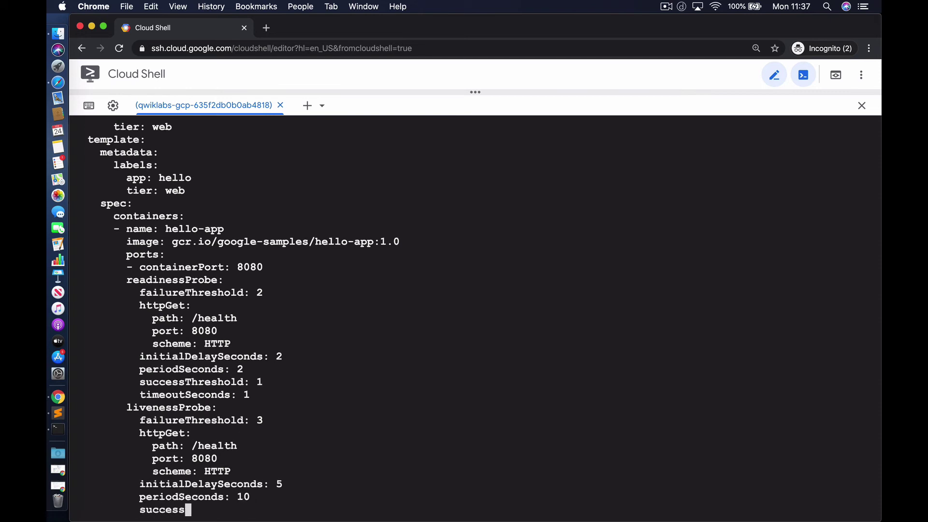
{"action": "key", "text": "Return"}
{"action": "type", "text": "timeoutSeconds: 1"}
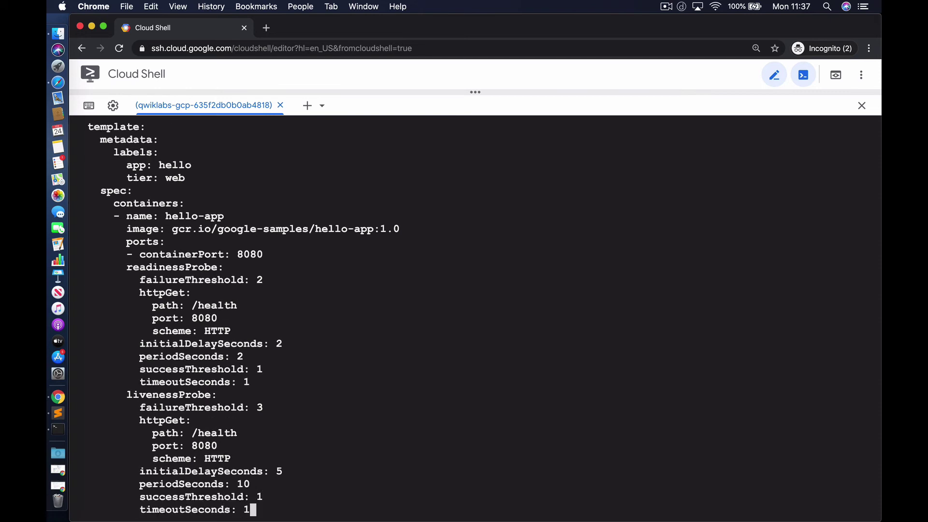
{"action": "key", "text": "Return"}
{"action": "type", "text": "EOF"}
{"action": "key", "text": "Return"}
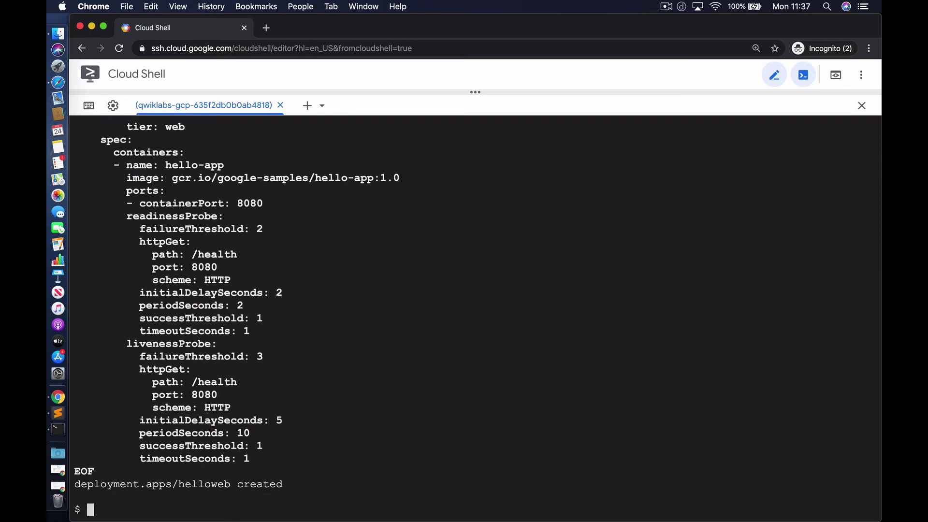
- Start an inline kubectl apply manifest for the helloweb-us-central1-a cluster context with apiVersion v1 and kind Service
{"action": "type", "text": "kubectl --context=gke_qwiklabs-gcp-635f2db0b0ab4818_us-central1-a_helloweb-us-central1-a apply -f - <<EOF"}
{"action": "key", "text": "Return"}
{"action": "type", "text": "apiVersion: v"}
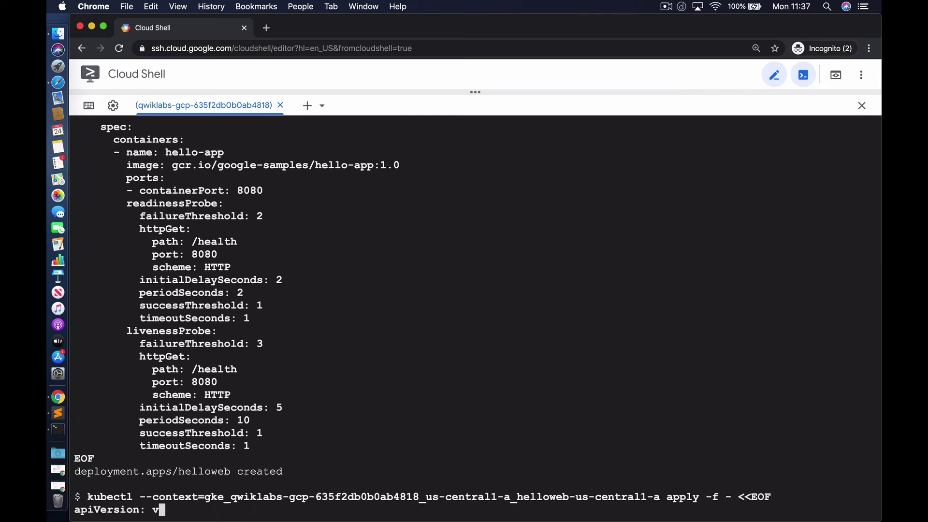
{"action": "type", "text": "1"}
{"action": "key", "text": "Return"}
{"action": "type", "text": "kind: Service"}
{"action": "key", "text": "Return"}
- Add the us-central1-a Service's metadata with name helloweb and label app: hello
{"action": "type", "text": "metadata:"}
{"action": "key", "text": "Return"}
{"action": "type", "text": "name: hellow"}
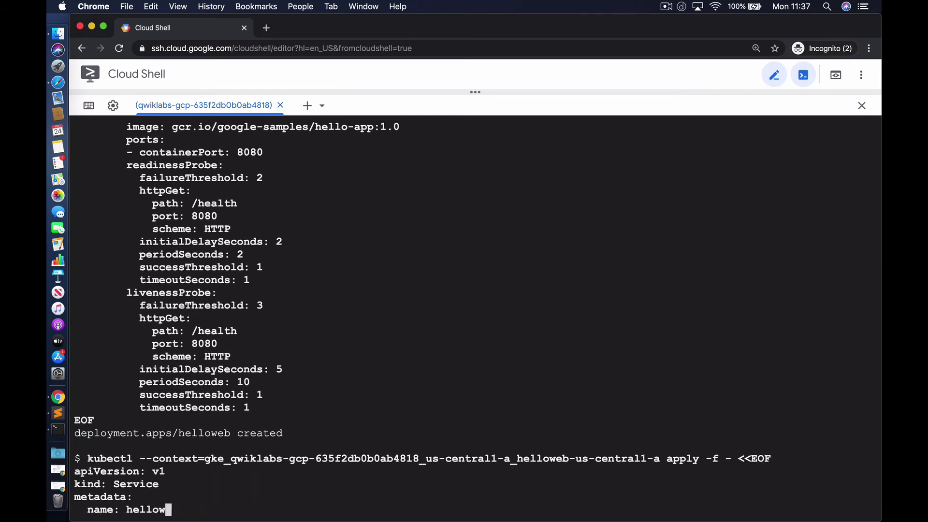
{"action": "type", "text": "eb"}
{"action": "key", "text": "Return"}
{"action": "type", "text": "labels:"}
{"action": "key", "text": "Return"}
{"action": "type", "text": "app: hello"}
{"action": "key", "text": "Return"}
- Add the us-central1-a Service's spec with type NodePort and a selector of app: hello and tier: web
{"action": "type", "text": "spec:   type: NodePort"}
{"action": "key", "text": "Return"}
{"action": "type", "text": "selector:"}
{"action": "key", "text": "Return"}
{"action": "type", "text": "app: hello"}
{"action": "key", "text": "Return"}
{"action": "type", "text": "tier: web"}
{"action": "key", "text": "Return"}
- Define the Service's http port with port 8080, protocol TCP, targetPort 8080 and nodePort 30061, and apply the manifest
{"action": "type", "text": "ports:"}
{"action": "key", "text": "Return"}
{"action": "type", "text": "- port: 8080"}
{"action": "key", "text": "Return"}
{"action": "type", "text": "protocol: TCP"}
{"action": "key", "text": "Return"}
{"action": "type", "text": "targetPort: 8080"}
{"action": "key", "text": "Return"}
{"action": "type", "text": "name: http"}
{"action": "key", "text": "Return"}
{"action": "type", "text": "nodePort: 30061"}
{"action": "key", "text": "Return"}
{"action": "type", "text": "EOF"}
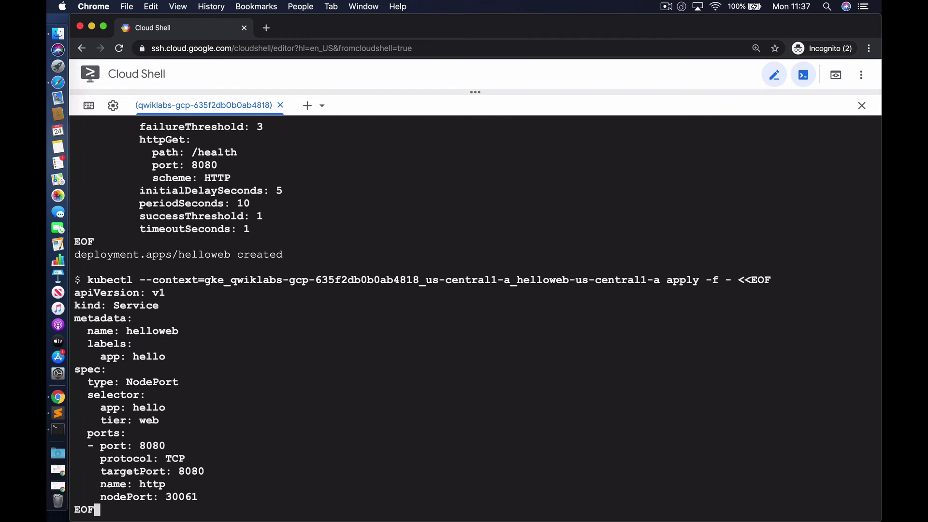
{"action": "key", "text": "Return"}
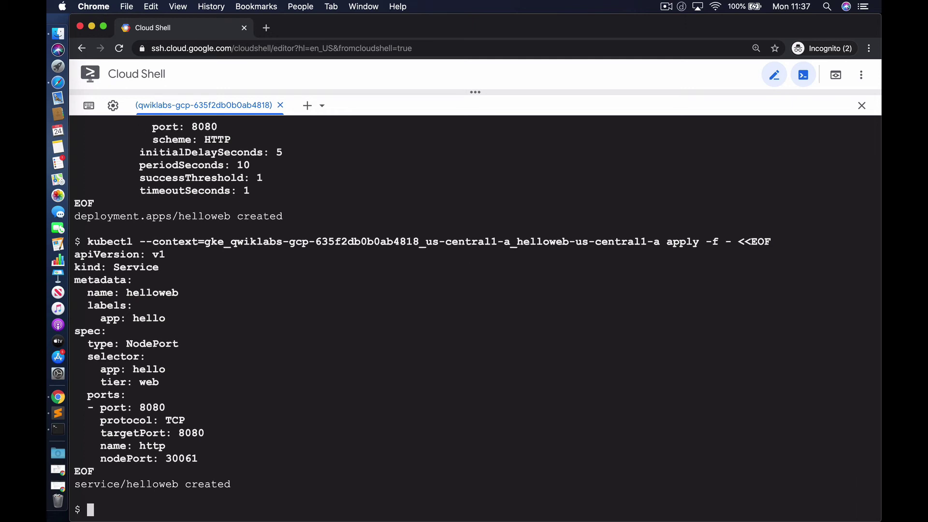
- Start writing helloweb-mci.yaml in the home directory as an inline manifest with apiVersion extensions/v1beta1 and kind Ingress
{"action": "type", "text": "cat <<EOF > /home/googleh47"}
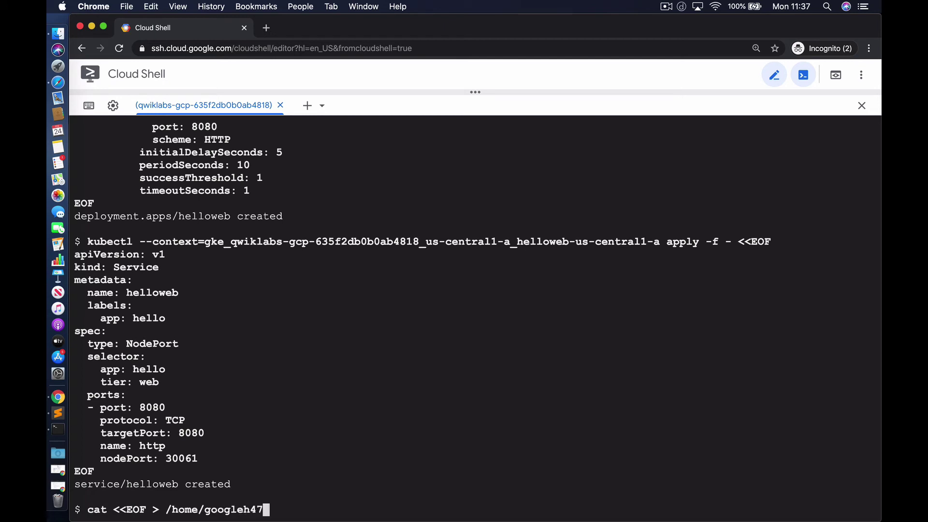
{"action": "type", "text": "21877_student/helloweb-mci.yaml"}
{"action": "key", "text": "Return"}
{"action": "type", "text": "apiVer"}
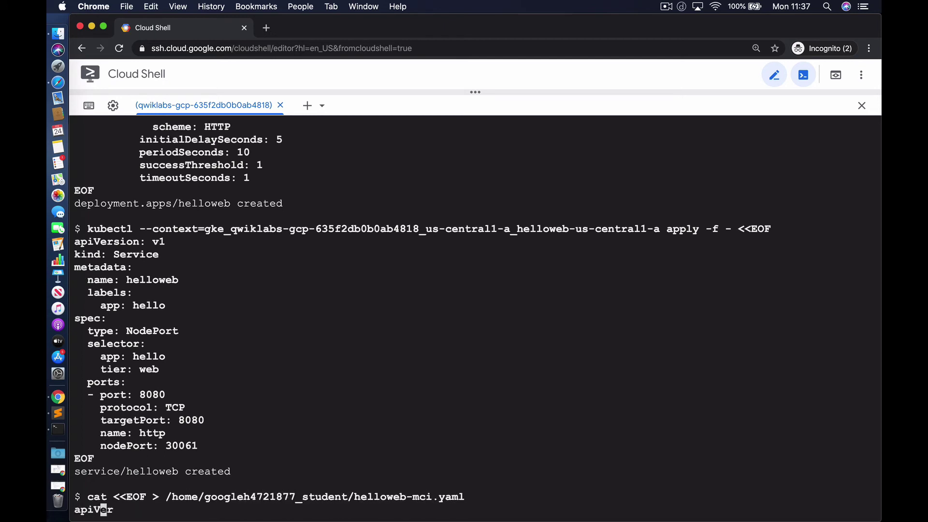
{"action": "type", "text": "sion: extensions/v1beta1"}
{"action": "key", "text": "Return"}
{"action": "type", "text": "kind: Ingress"}
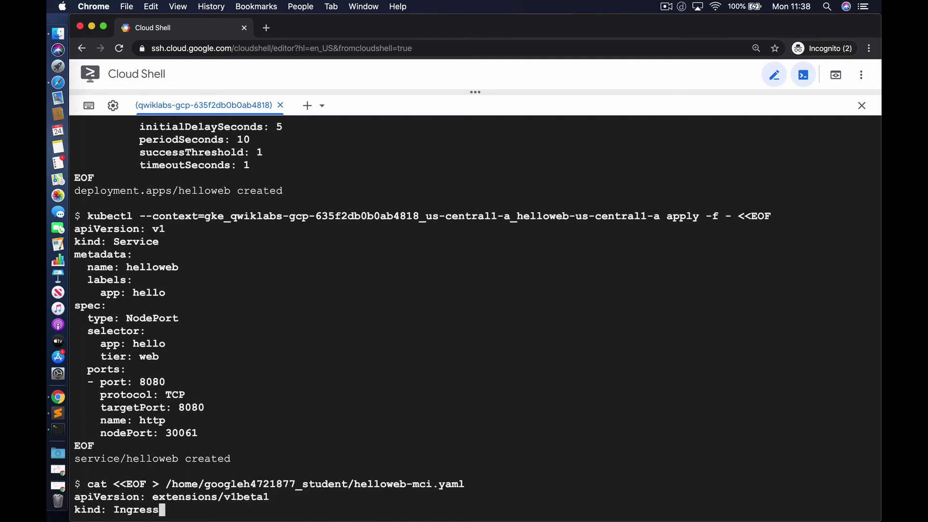
{"action": "key", "text": "Return"}
- Name the Ingress helloweb and annotate it with kubernetes.io/ingress.global-static-ip-name: helloweb-global-ip and kubernetes.io/ingress.class: gce-multi-cluster
{"action": "type", "text": "metadata:"}
{"action": "key", "text": "Return"}
{"action": "type", "text": "name: helloweb"}
{"action": "key", "text": "Return"}
{"action": "type", "text": "annotati"}
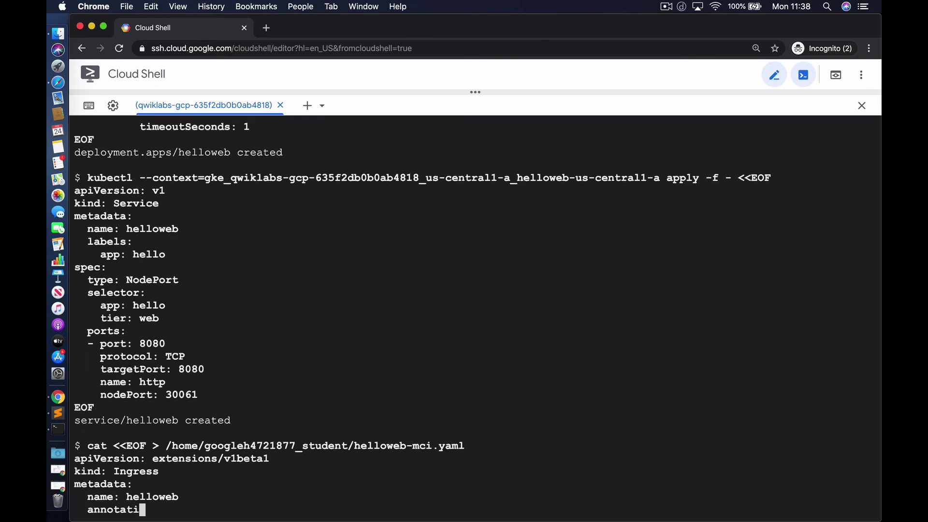
{"action": "type", "text": "ons:"}
{"action": "key", "text": "Return"}
{"action": "type", "text": "kubernetes.io/ingress.global-static-ip-name: helloweb-global-ip"}
{"action": "key", "text": "Return"}
{"action": "type", "text": "kubernetes.io/ingress.class: gce-mu"}
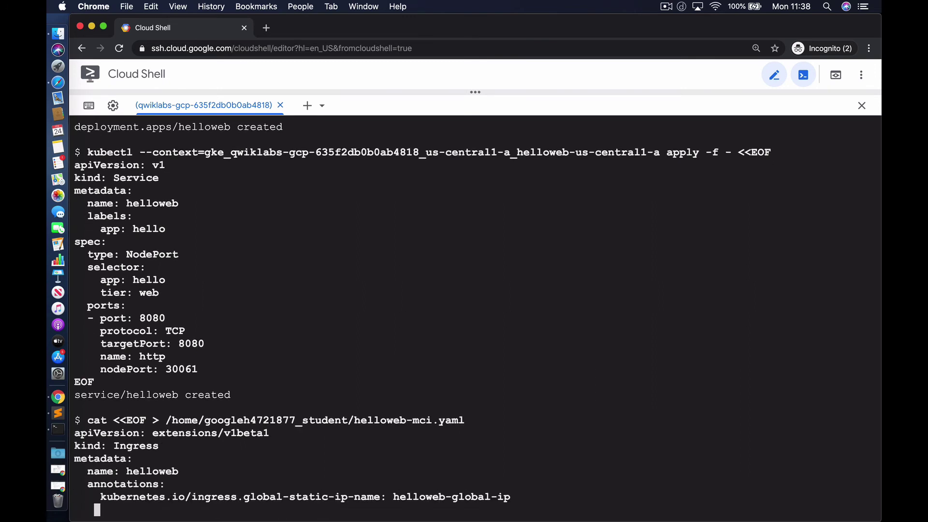
{"action": "type", "text": "lti-cluster"}
{"action": "key", "text": "Return"}
- Add the label app: hello to the Ingress metadata
{"action": "type", "text": "labels:"}
{"action": "key", "text": "Return"}
{"action": "type", "text": "app: hello"}
{"action": "key", "text": "Return"}
- Add the Ingress spec with a backend of serviceName helloweb and servicePort 8080, and finish writing helloweb-mci.yaml
{"action": "type", "text": "spe"}
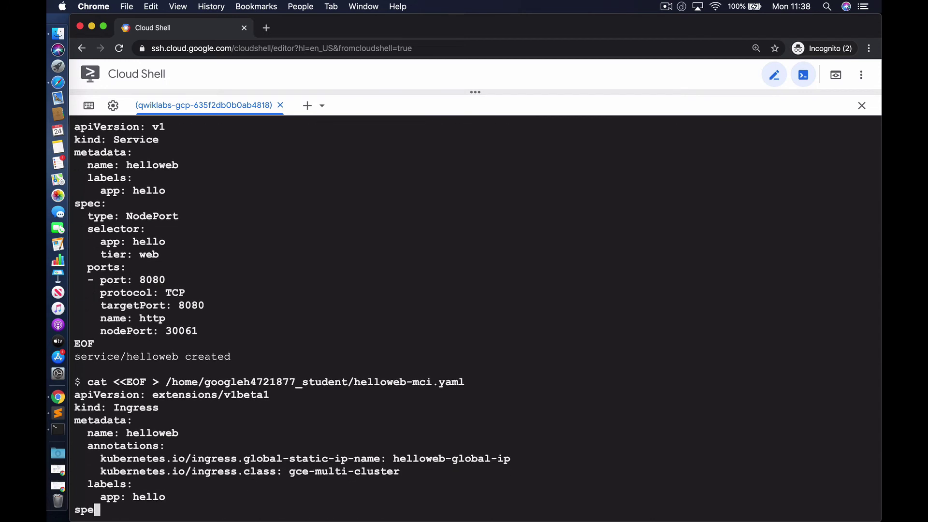
{"action": "type", "text": "c:"}
{"action": "key", "text": "Return"}
{"action": "type", "text": "backend:"}
{"action": "key", "text": "Return"}
{"action": "type", "text": "serviceName: hellowe"}
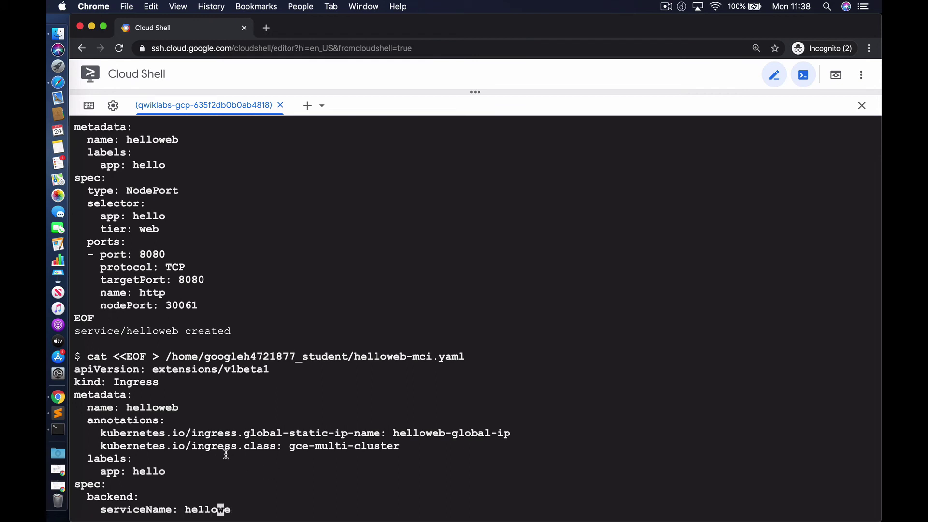
{"action": "type", "text": "b"}
{"action": "key", "text": "Return"}
{"action": "type", "text": "servicePort: 8080"}
{"action": "key", "text": "Return"}
{"action": "type", "text": "EOF"}
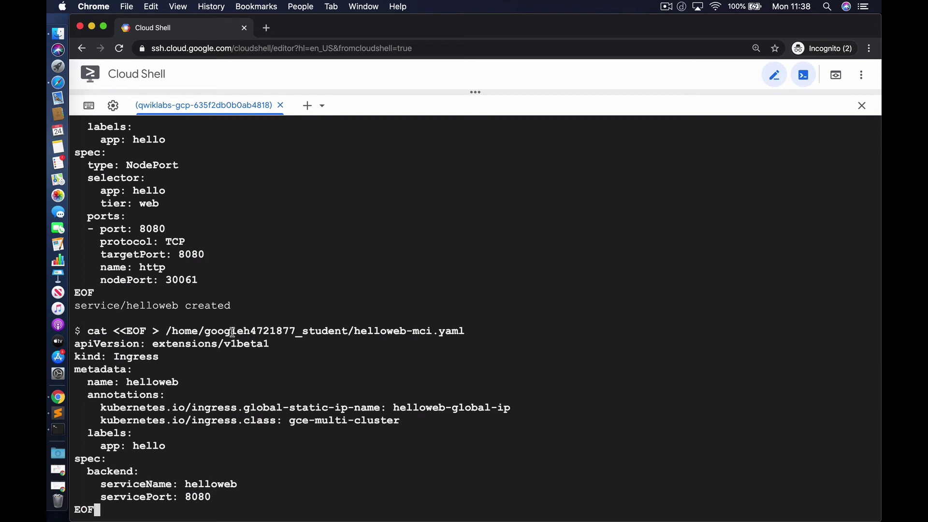
{"action": "scroll", "coordinate": [232, 332], "scroll_direction": "up", "scroll_amount": 3}
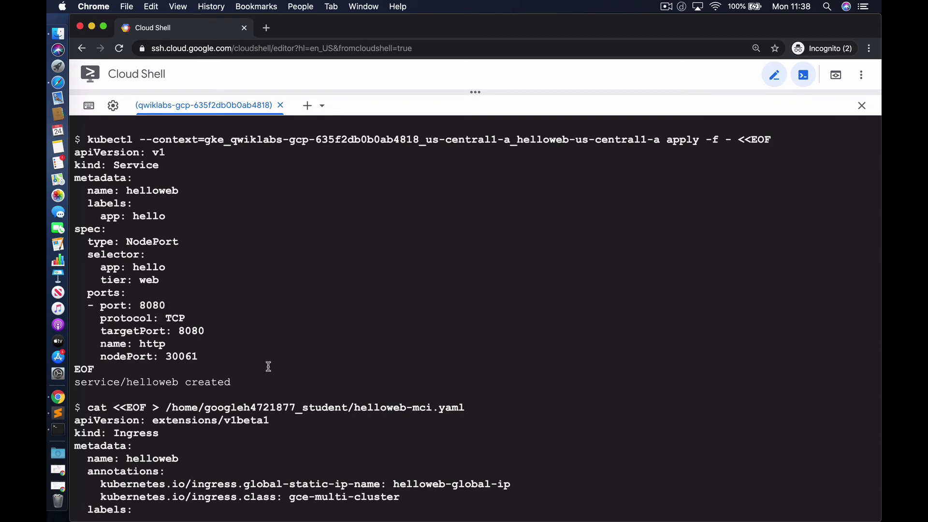
{"action": "scroll", "coordinate": [268, 363], "scroll_direction": "down", "scroll_amount": 3}
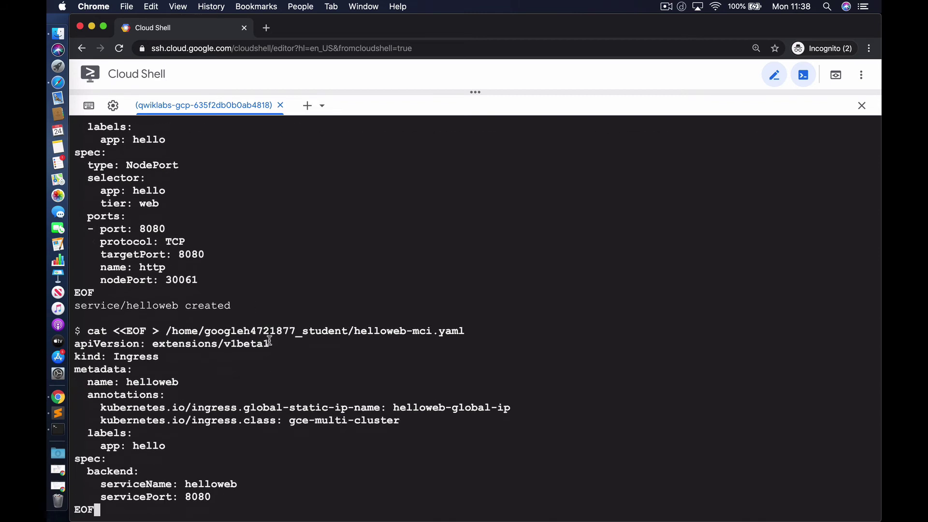
{"action": "key", "text": "Return"}
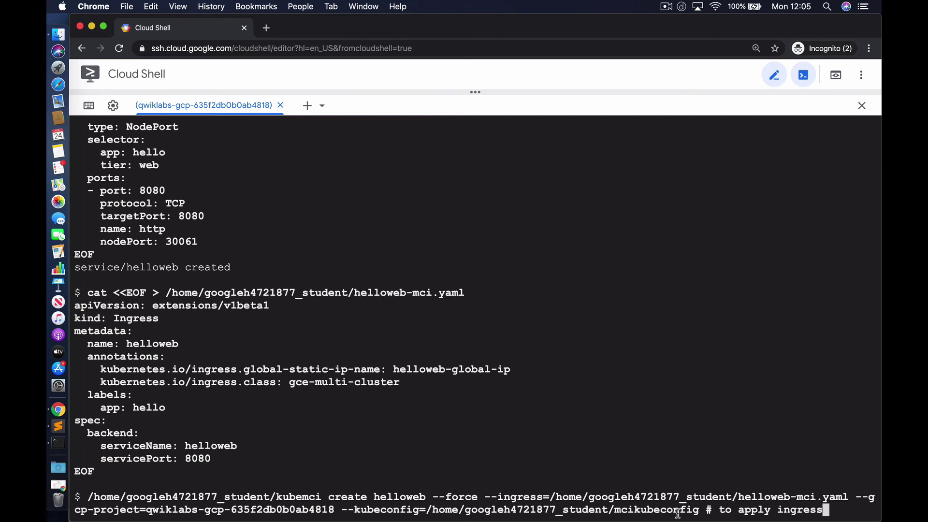
- Create the helloweb multi-cluster ingress using kubemci with --force, helloweb-mci.yaml, GCP project qwiklabs-gcp-635f2db0b0ab4818 and the mcikubeconfig file
{"action": "key", "text": "Return"}
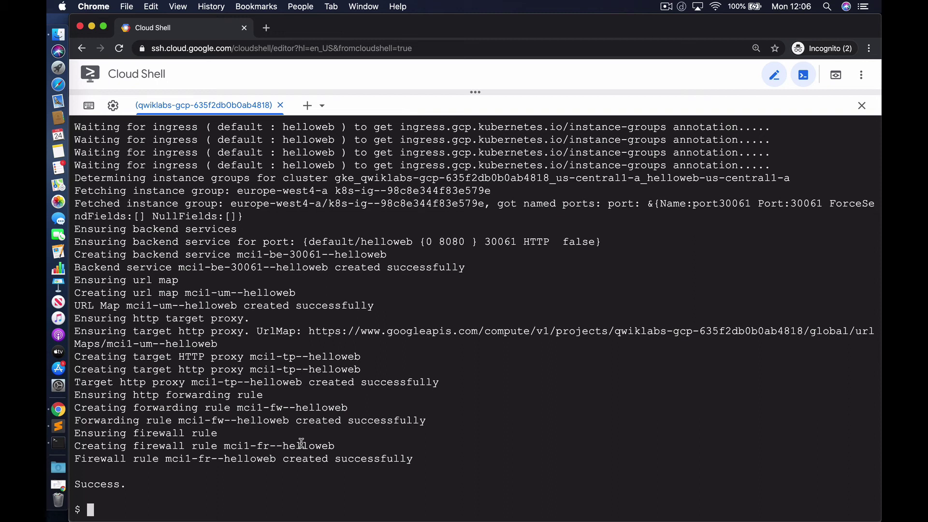
- Enter the gcloud command for a preemptible europe-west-loadtest instance on the default network in europe-west4-a, with startup script 'apt-get -y install siege'
{"action": "type", "text": "gcloud compute instances create "}
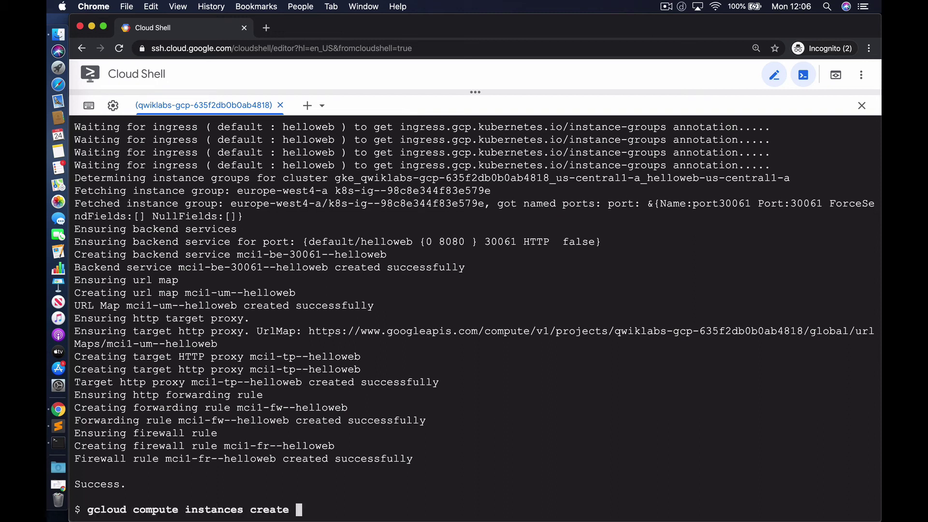
{"action": "type", "text": "europe-west-loadtest --network default --zon"}
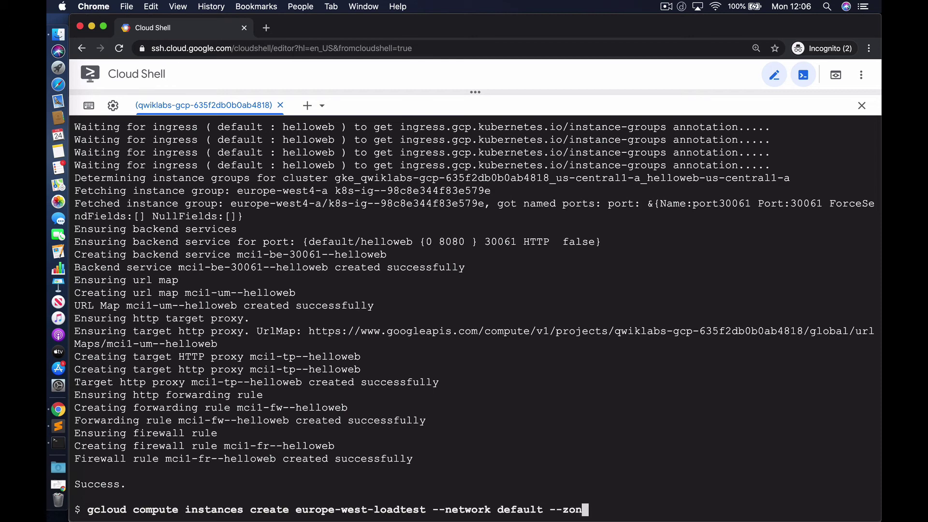
{"action": "type", "text": "e europe-west4-a --metadata startup-script='apt-get -y in"}
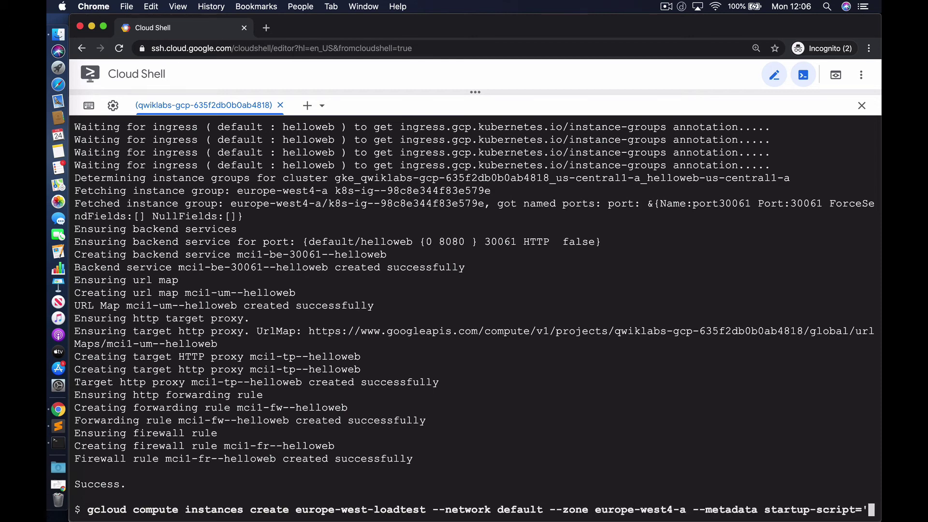
{"action": "type", "text": "stall siege' --preemptible # to install si"}
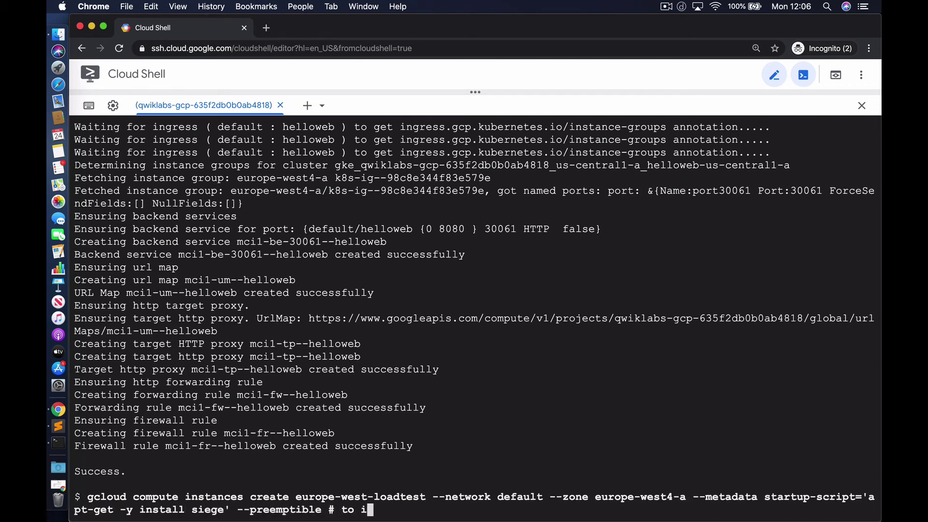
{"action": "type", "text": "ege load testing tool"}
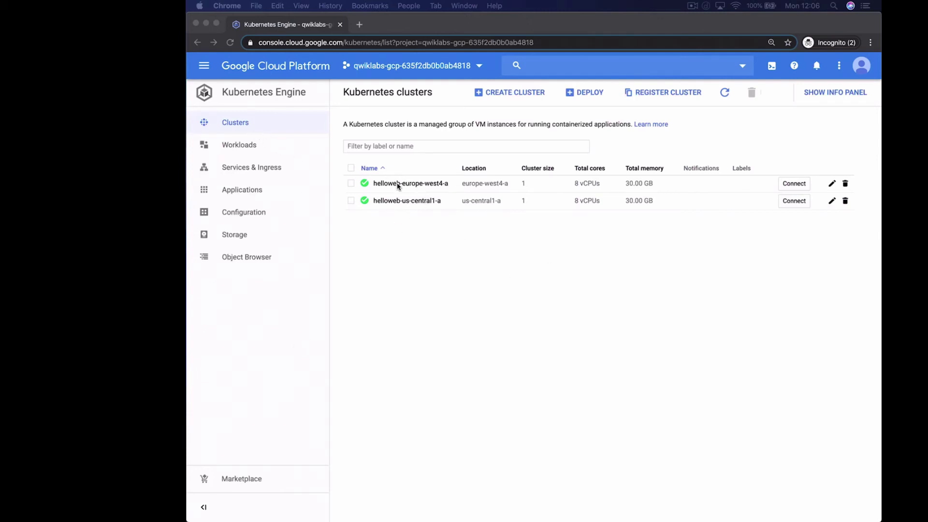
- Switch to the Google Cloud console and view the Kubernetes Engine workloads of both clusters
{"action": "left_click", "coordinate": [241, 149]}
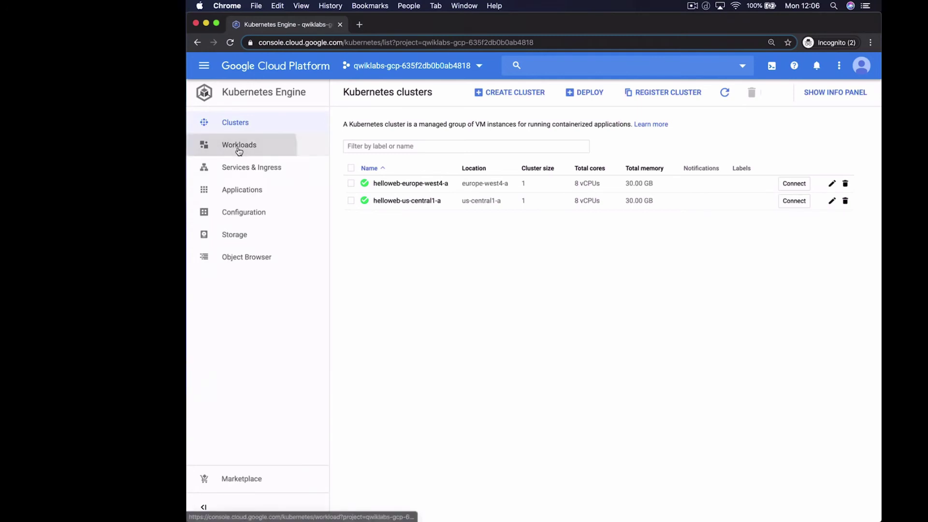
{"action": "left_click", "coordinate": [239, 149]}
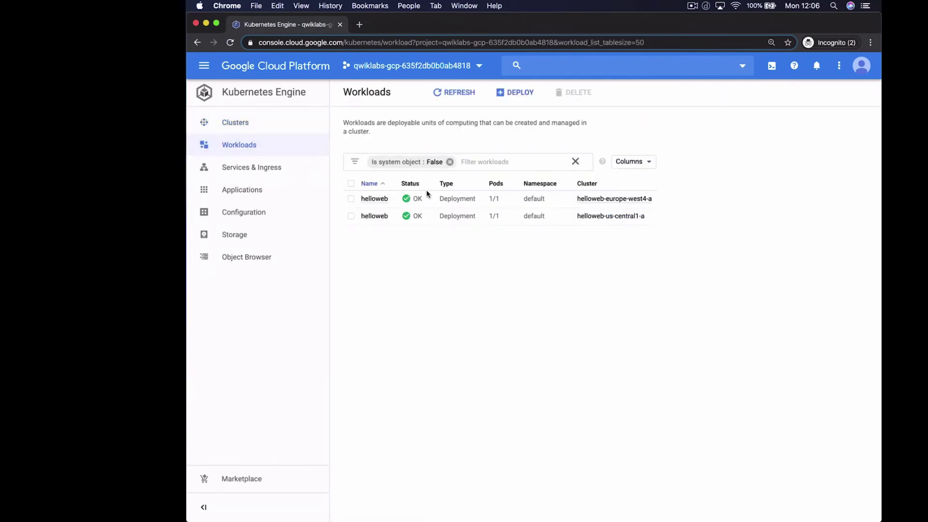
- Review the helloweb deployment details for helloweb-europe-west4-a, and open that cluster's helloweb ingress from the services and ingress list
{"action": "left_click", "coordinate": [376, 200]}
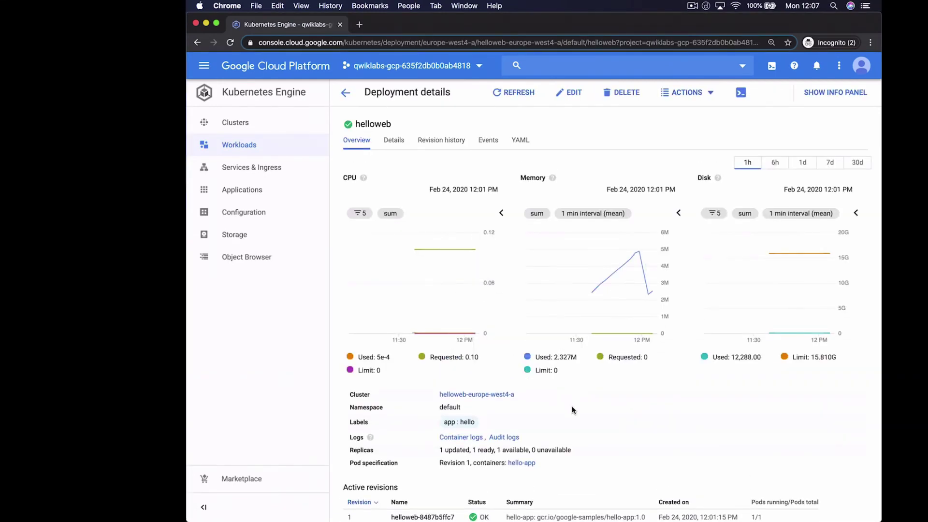
{"action": "scroll", "coordinate": [572, 410], "scroll_direction": "down", "scroll_amount": 5}
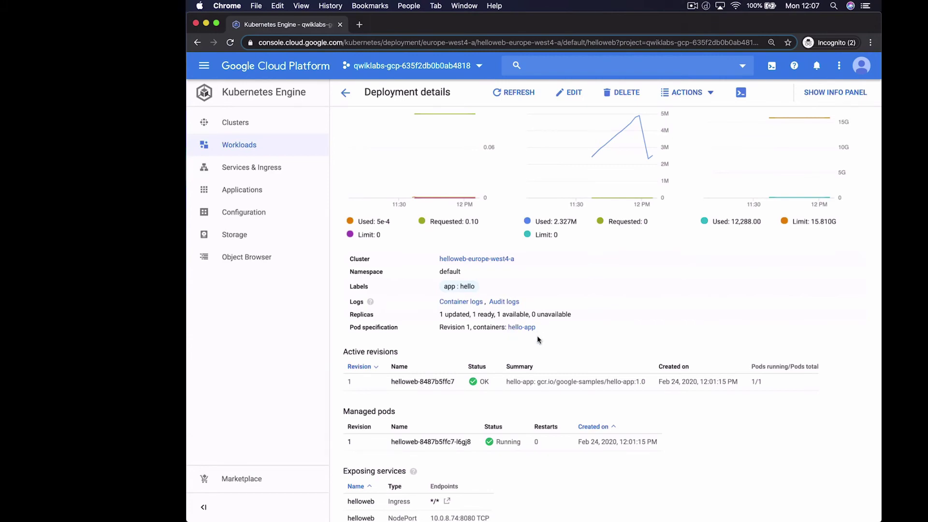
{"action": "scroll", "coordinate": [538, 340], "scroll_direction": "down", "scroll_amount": 2}
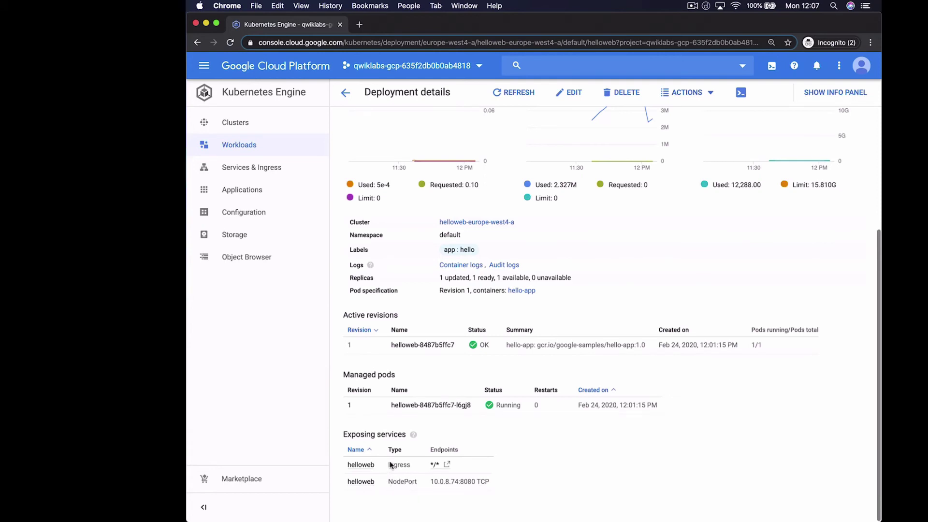
{"action": "scroll", "coordinate": [432, 423], "scroll_direction": "up", "scroll_amount": 5}
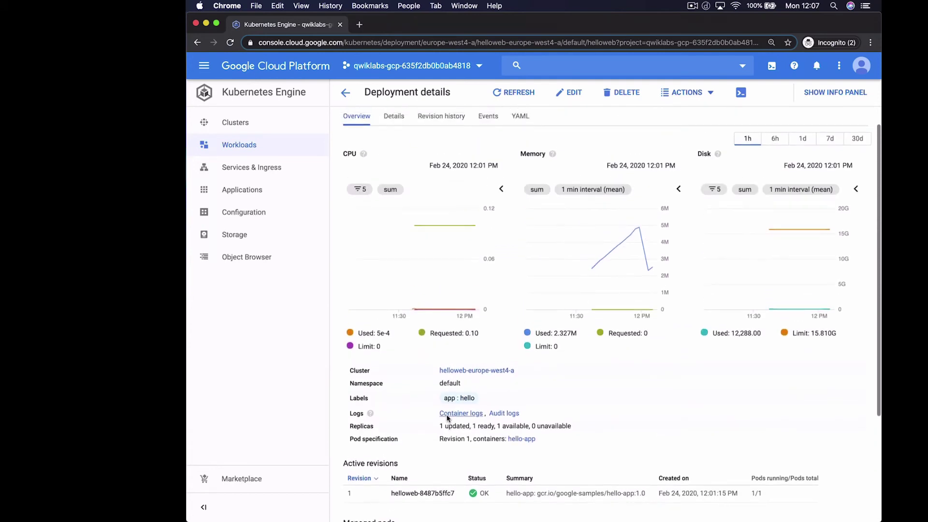
{"action": "left_click", "coordinate": [260, 172]}
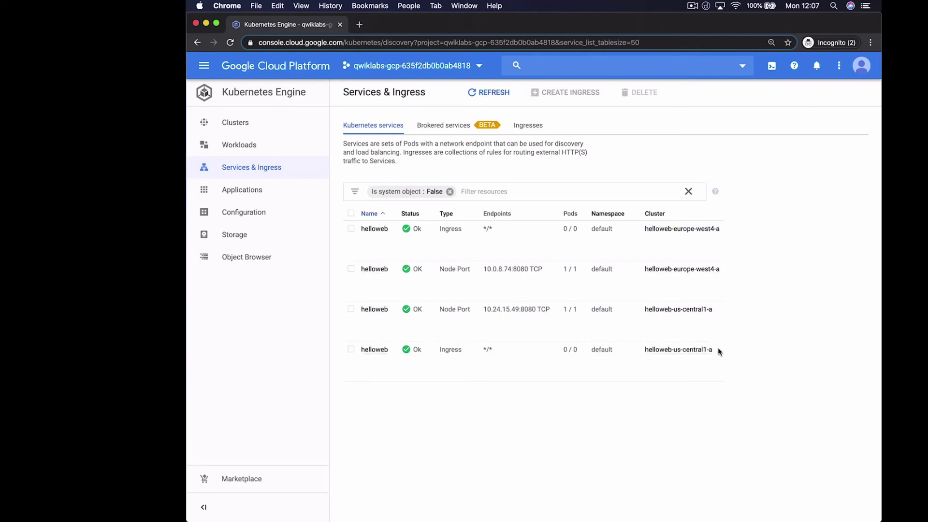
{"action": "left_click", "coordinate": [380, 229]}
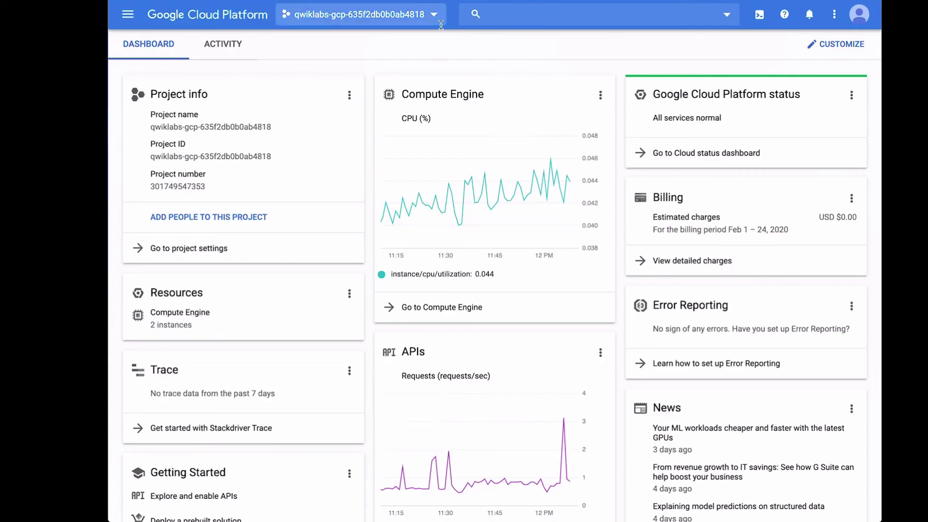
- Go from the project dashboard to the Load balancing page of Network services
{"action": "left_click", "coordinate": [129, 16]}
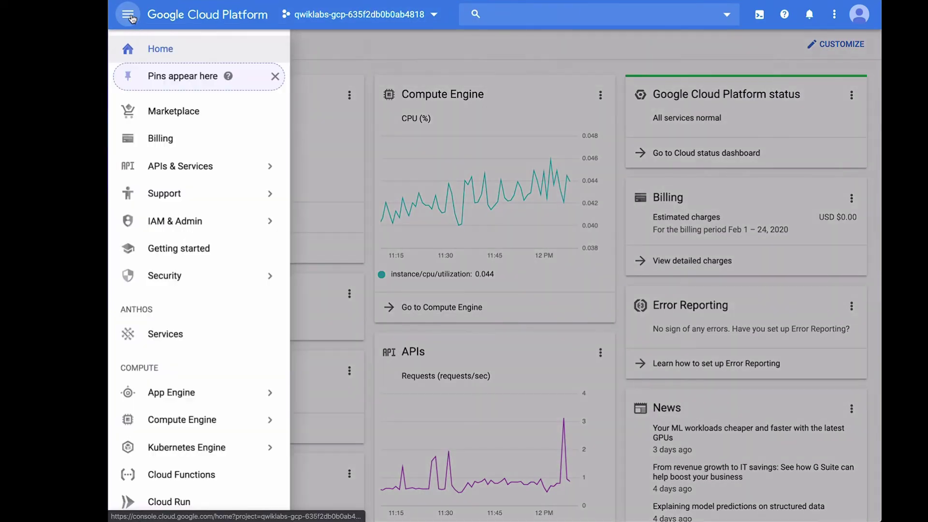
{"action": "scroll", "coordinate": [190, 379], "scroll_direction": "down", "scroll_amount": 4}
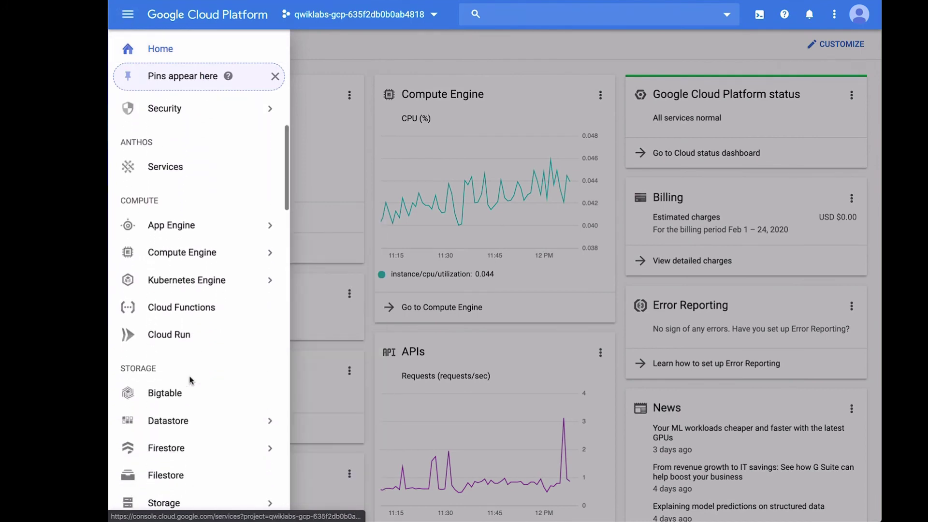
{"action": "scroll", "coordinate": [190, 380], "scroll_direction": "down", "scroll_amount": 2}
{"action": "scroll", "coordinate": [248, 390], "scroll_direction": "down", "scroll_amount": 3}
{"action": "mouse_move", "coordinate": [228, 453]}
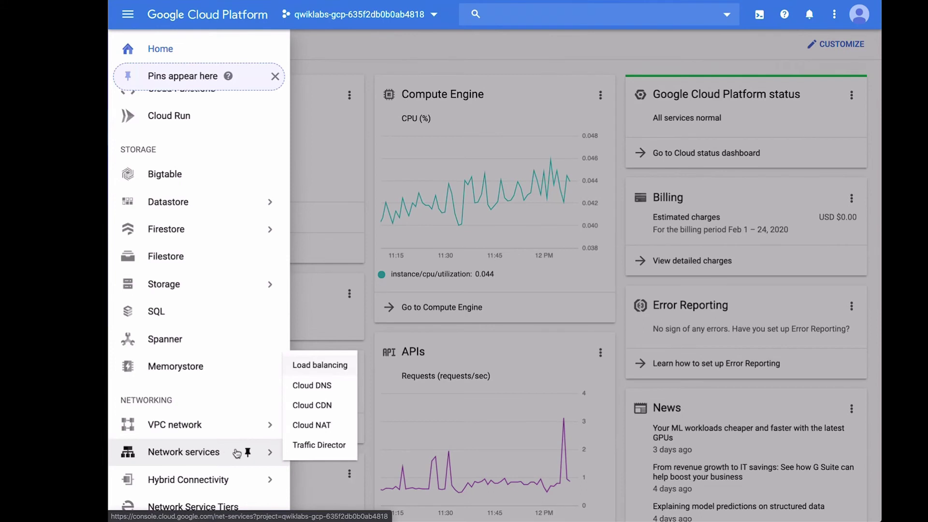
{"action": "left_click", "coordinate": [320, 365]}
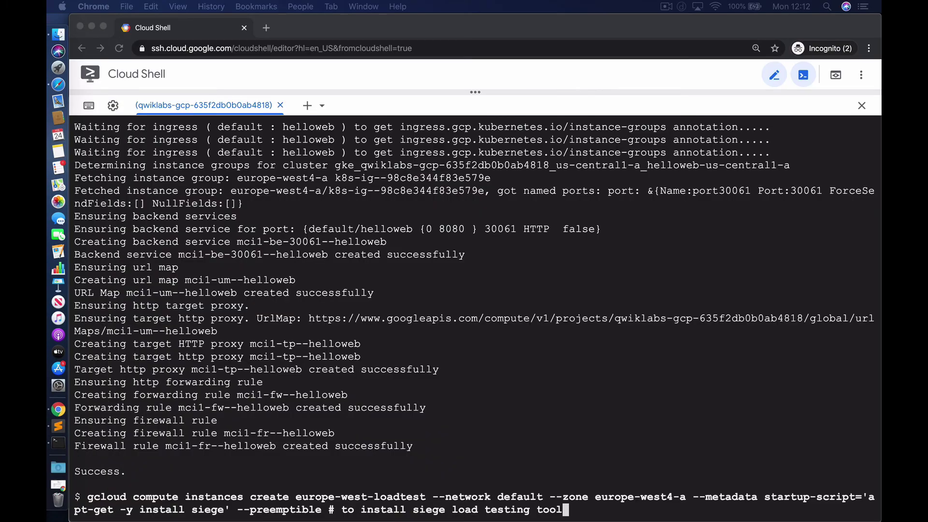
{"action": "left_click", "coordinate": [58, 85]}
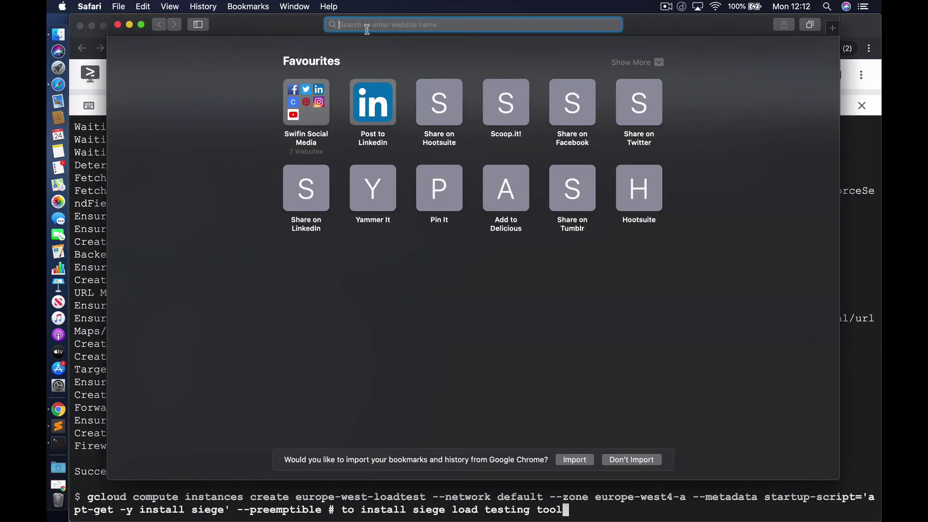
{"action": "type", "text": "http://34.102.199.24"}
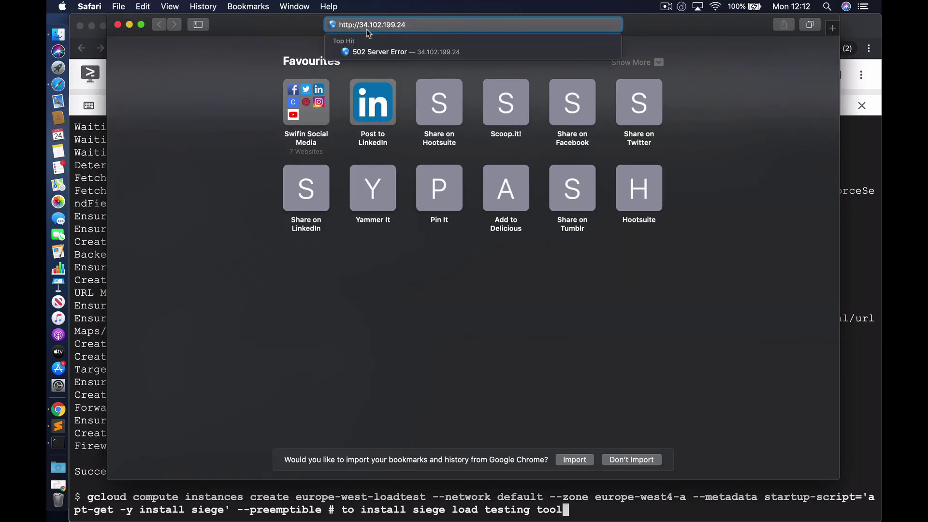
{"action": "key", "text": "Return"}
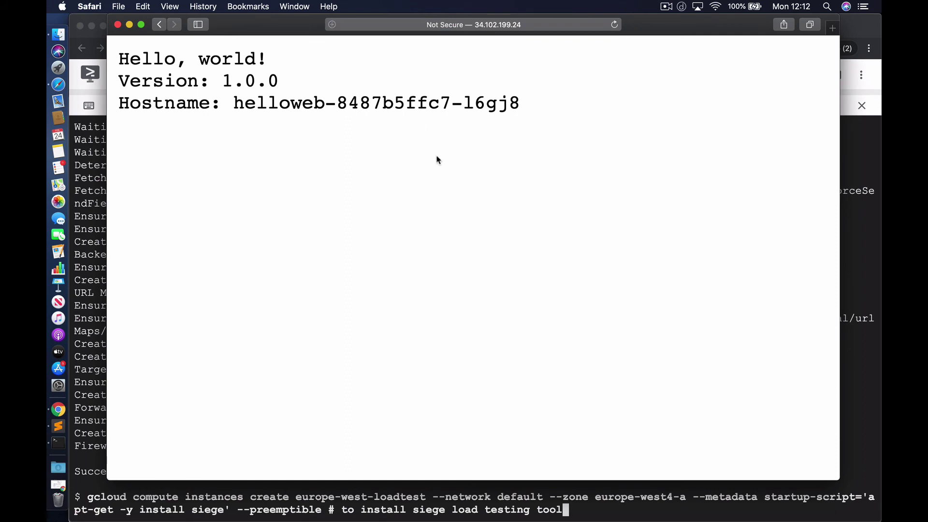
{"action": "key", "text": "super+equal"}
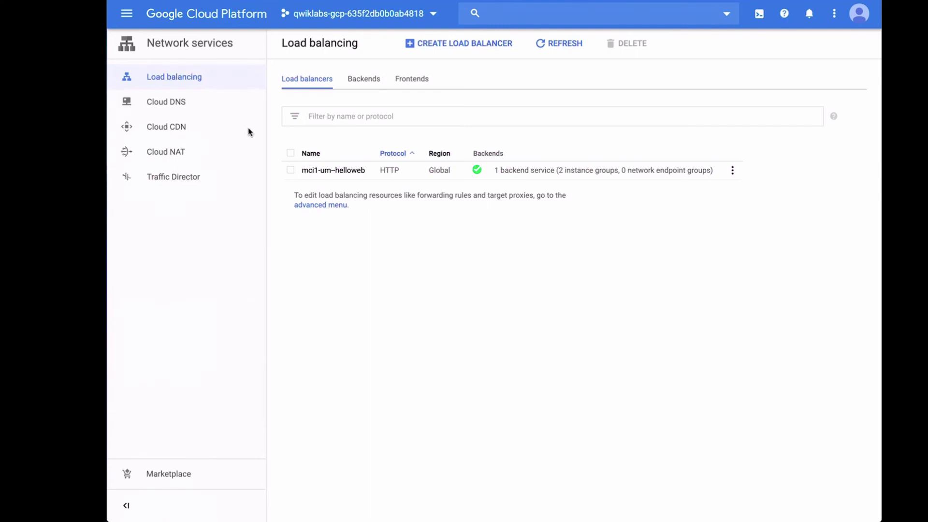
- In the Google Cloud console, view the mci1-um--helloweb load balancer's details and its monitoring for backend mci1-be-30061--helloweb
{"action": "left_click", "coordinate": [329, 170]}
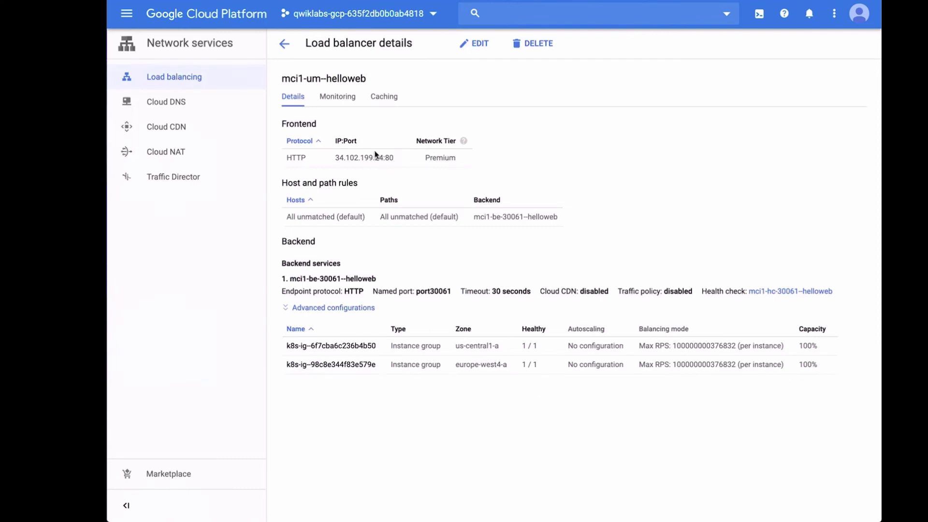
{"action": "left_click", "coordinate": [347, 99]}
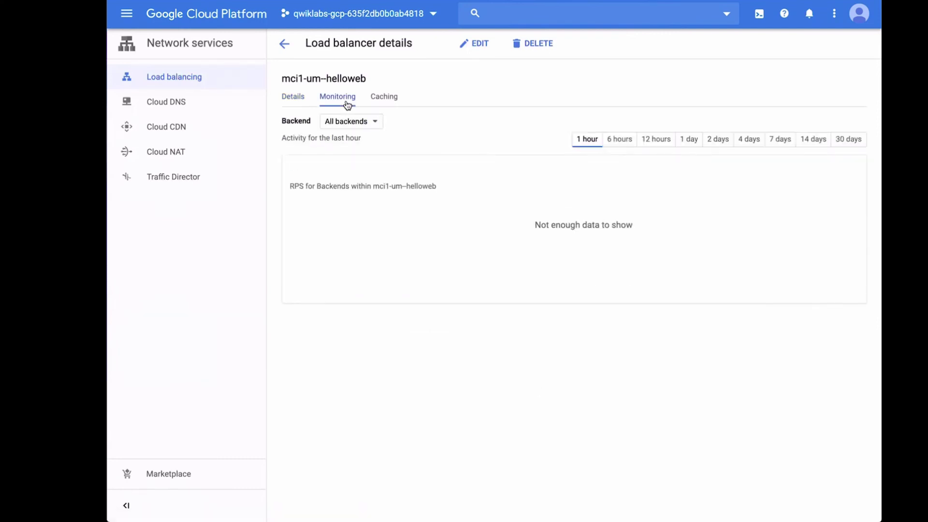
{"action": "left_click", "coordinate": [351, 122]}
{"action": "left_click", "coordinate": [360, 137]}
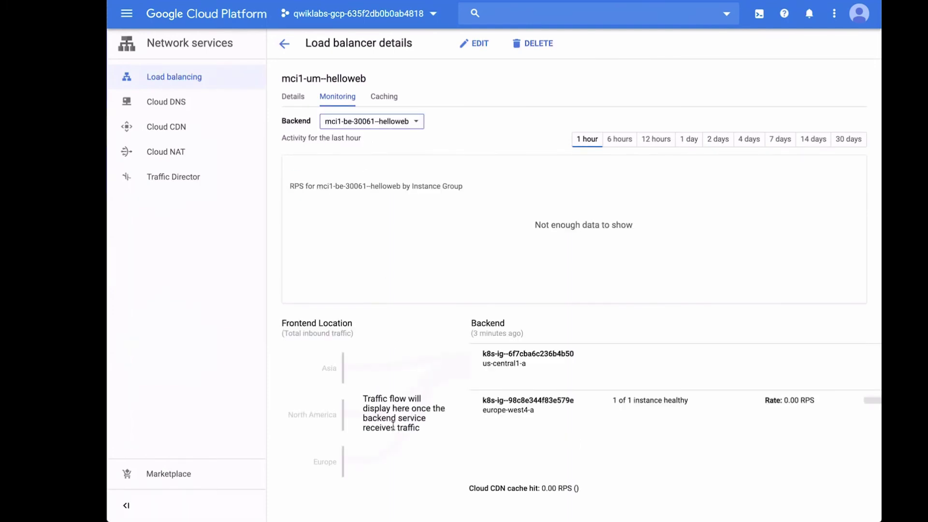
{"action": "scroll", "coordinate": [393, 426], "scroll_direction": "down", "scroll_amount": 1}
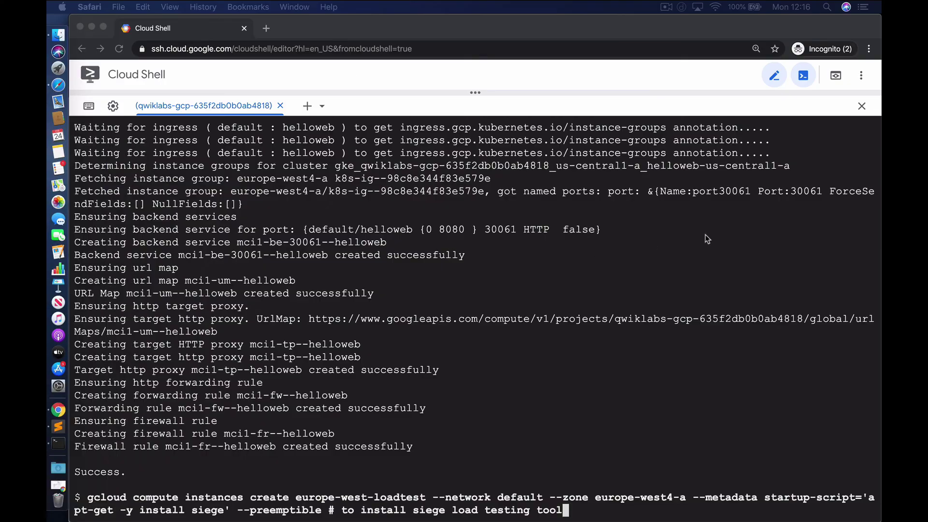
- Switch to Cloud Shell and run the prepared command that creates the europe-west-loadtest instance
{"action": "left_click", "coordinate": [650, 251]}
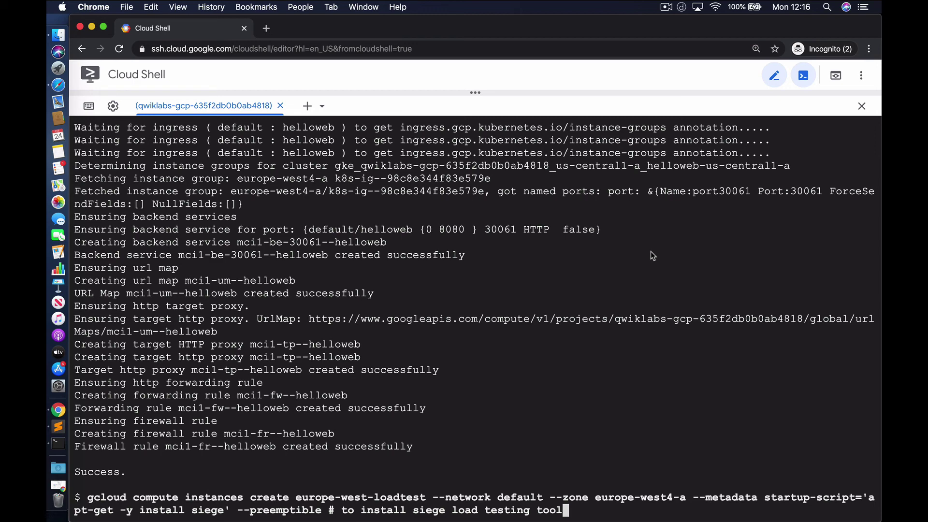
{"action": "key", "text": "Return"}
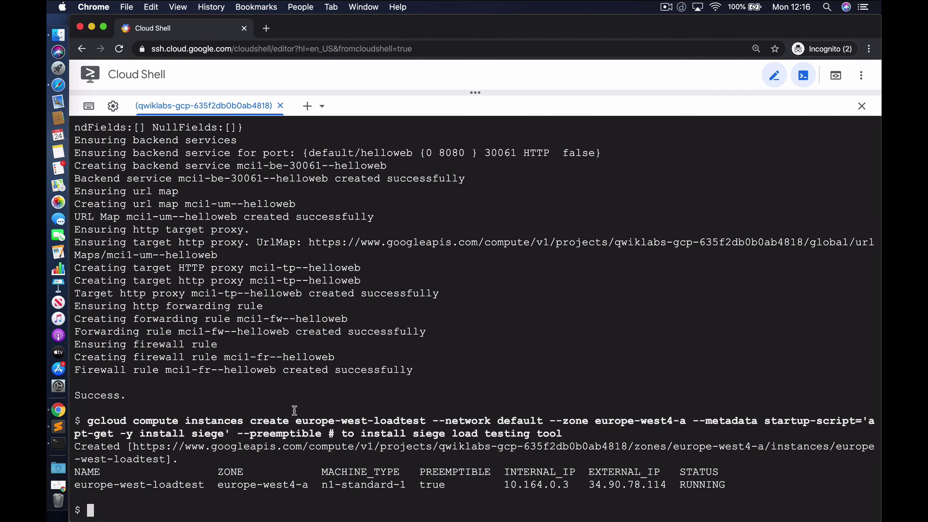
- Create a preemptible us-central-loadtest instance with gcloud on the default network in us-central1-a, using startup script 'apt-get -y install siege'
{"action": "type", "text": "gcloud compute instances create us-centr"}
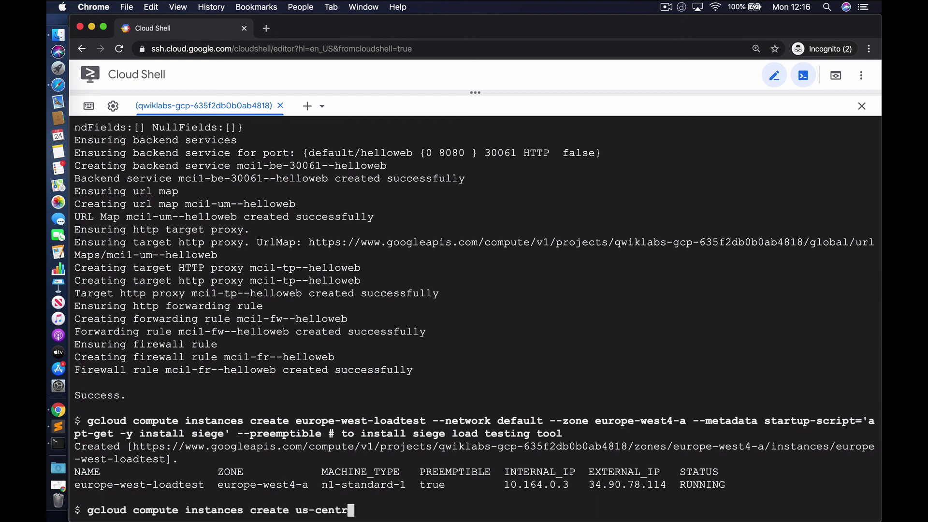
{"action": "type", "text": "al-loadtest --network default --zone us-"}
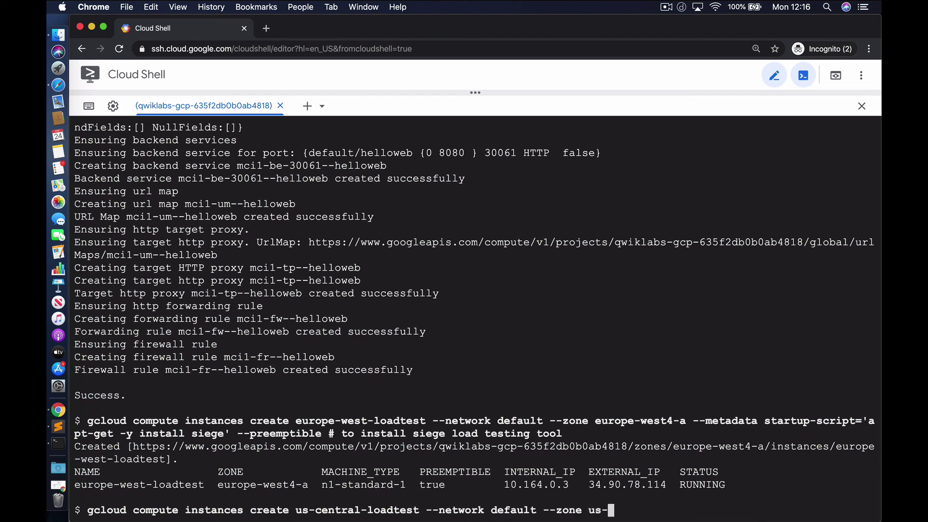
{"action": "type", "text": "central1-a --metadata startup-script"}
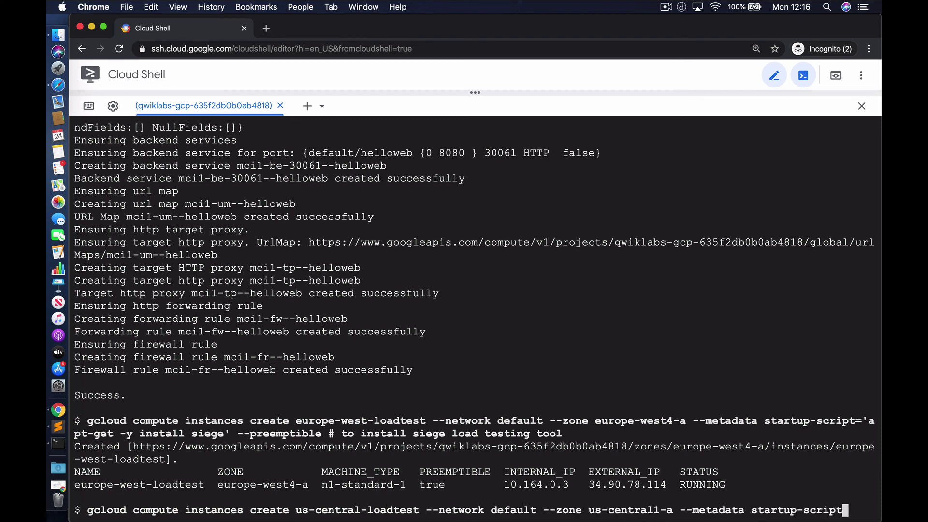
{"action": "type", "text": "='apt-get -y install siege' --preempti"}
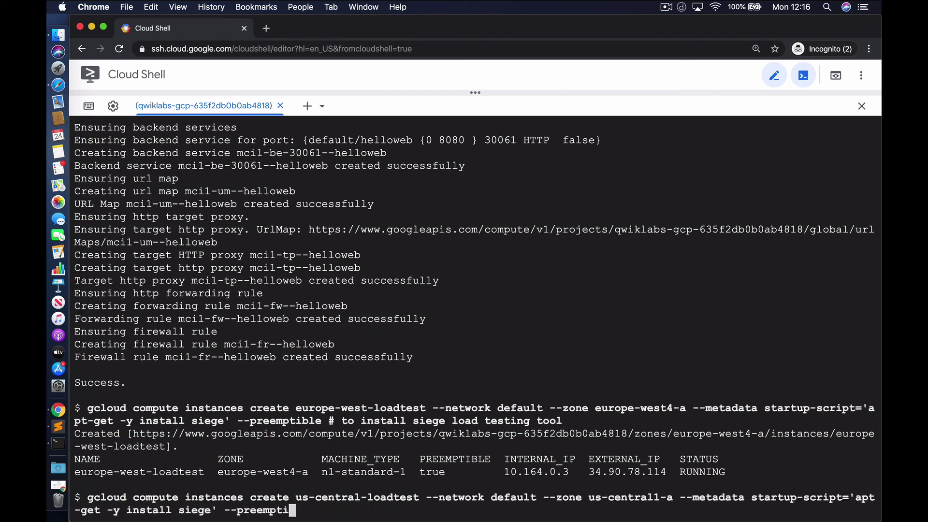
{"action": "type", "text": "ble # to install siege load testing tool"}
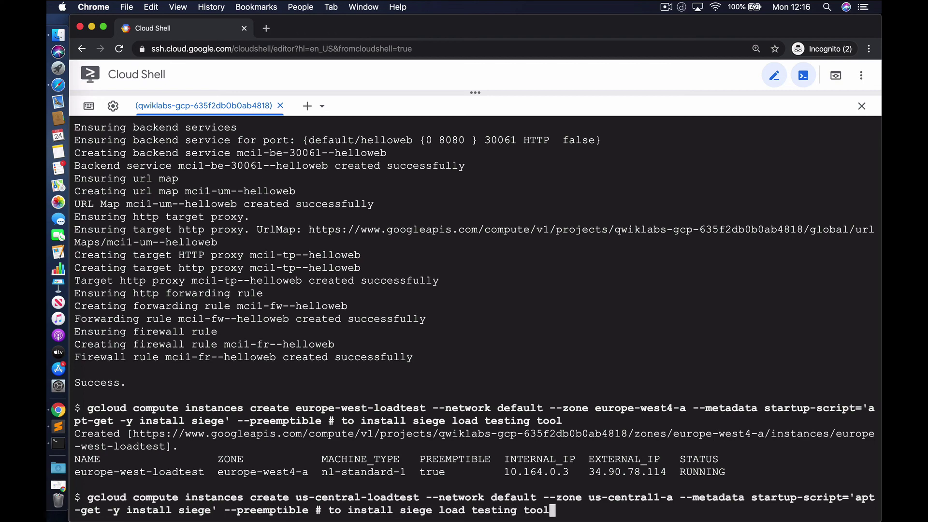
{"action": "key", "text": "Return"}
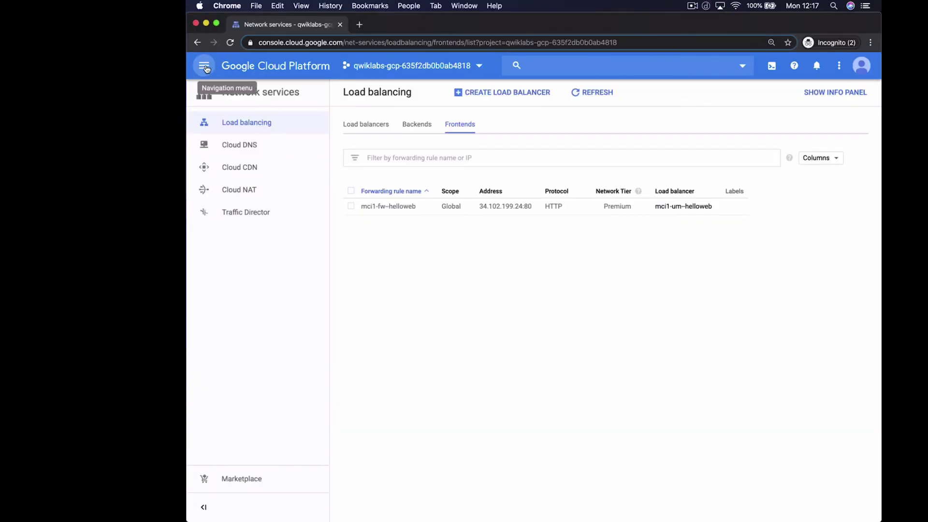
- Return to the Google Cloud console, view the Compute Engine VM instances and dismiss the tutorial panel
{"action": "left_click", "coordinate": [205, 67]}
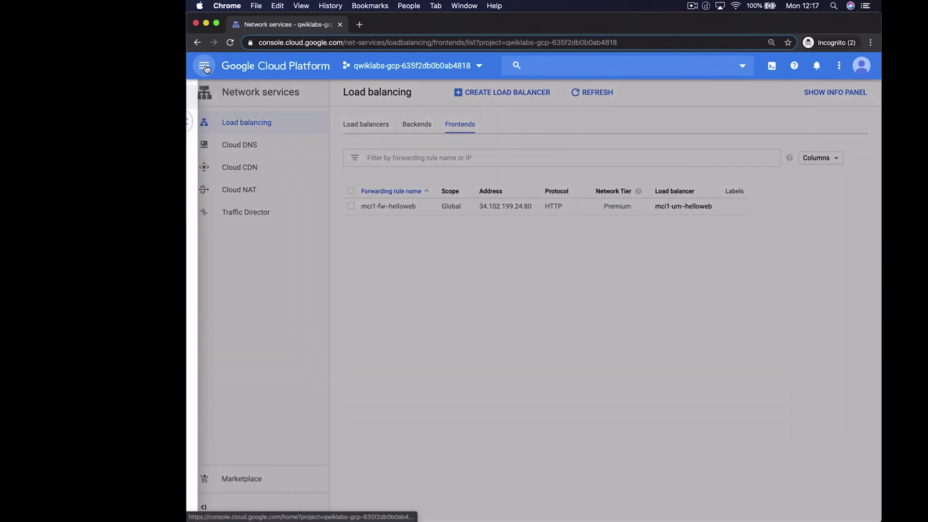
{"action": "mouse_move", "coordinate": [271, 430]}
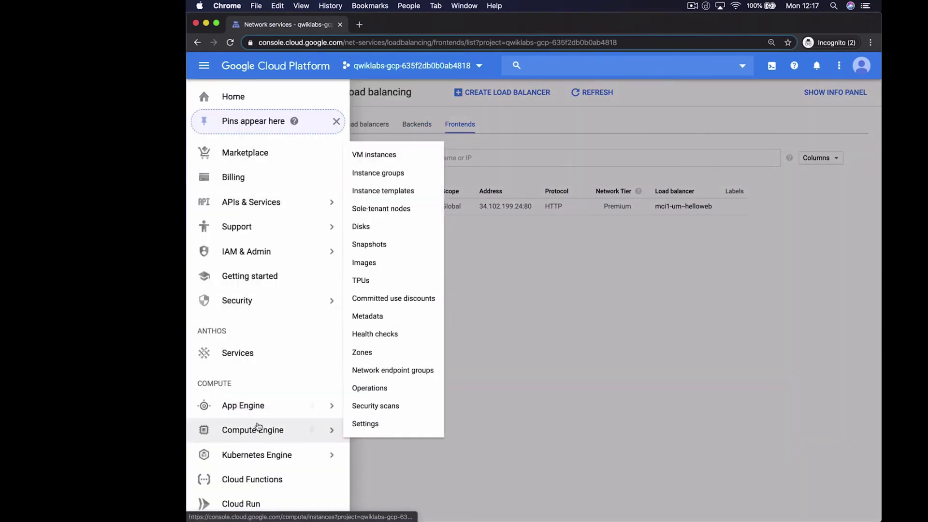
{"action": "left_click", "coordinate": [379, 155]}
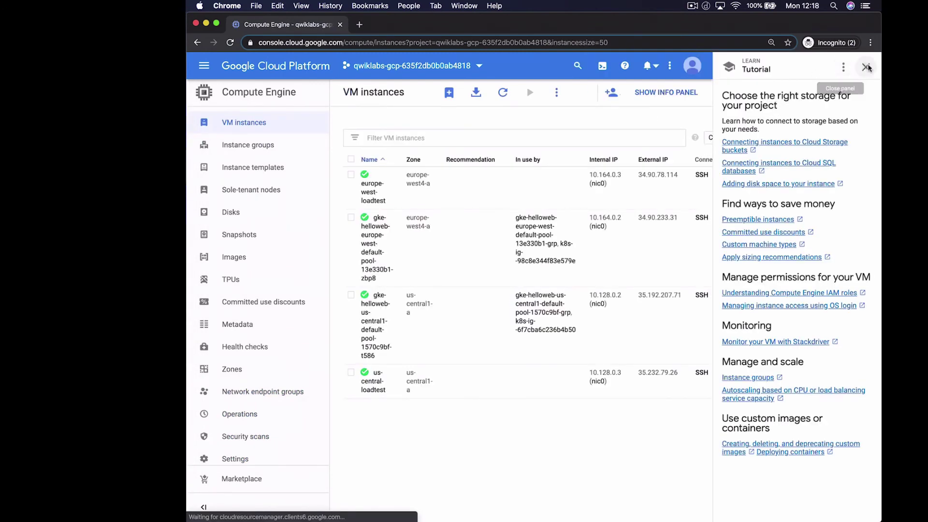
{"action": "left_click", "coordinate": [867, 67]}
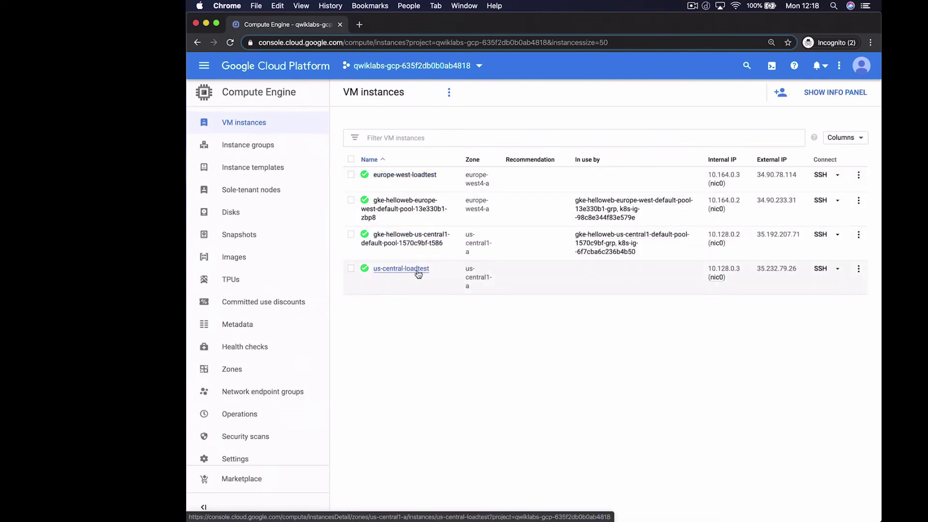
- Go to the Kubernetes Engine workloads and open both helloweb deployments, europe-west4-a and us-central1-a, in separate browser tabs
{"action": "left_click", "coordinate": [205, 71]}
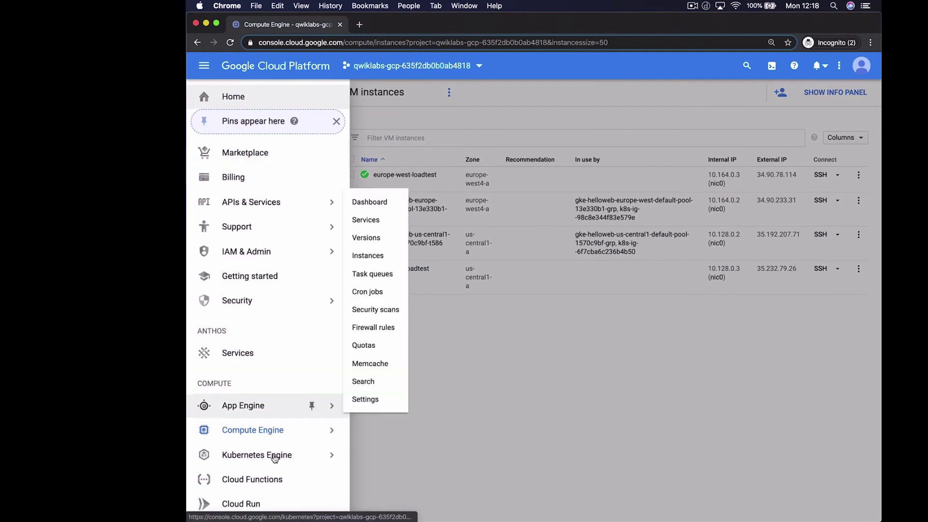
{"action": "mouse_move", "coordinate": [275, 457]}
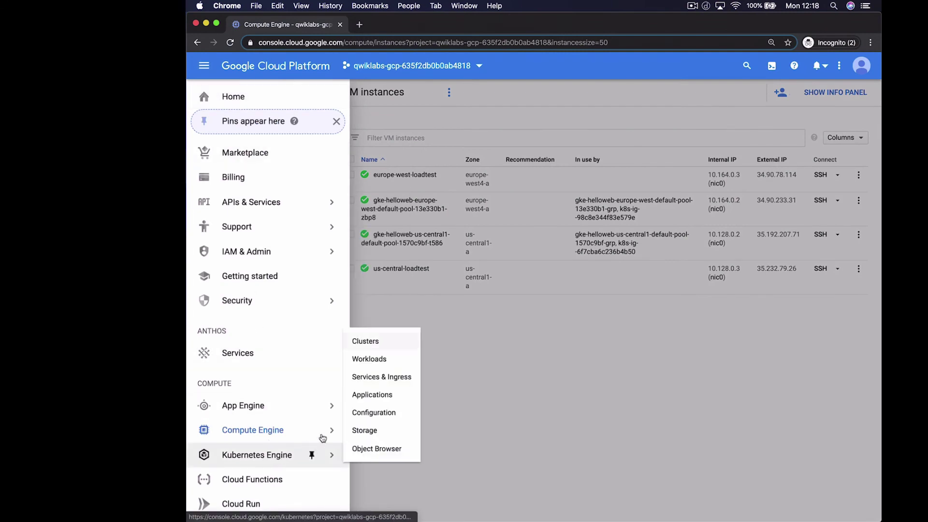
{"action": "left_click", "coordinate": [378, 342]}
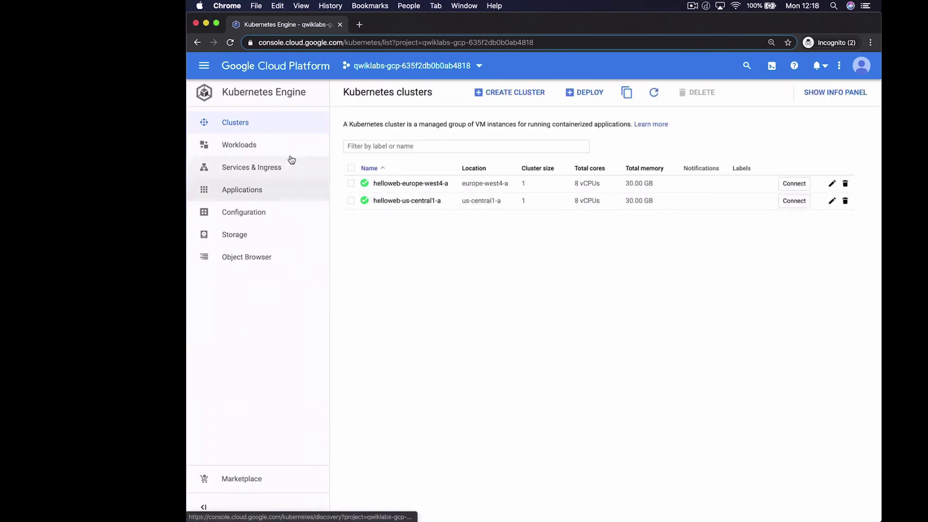
{"action": "left_click", "coordinate": [256, 149]}
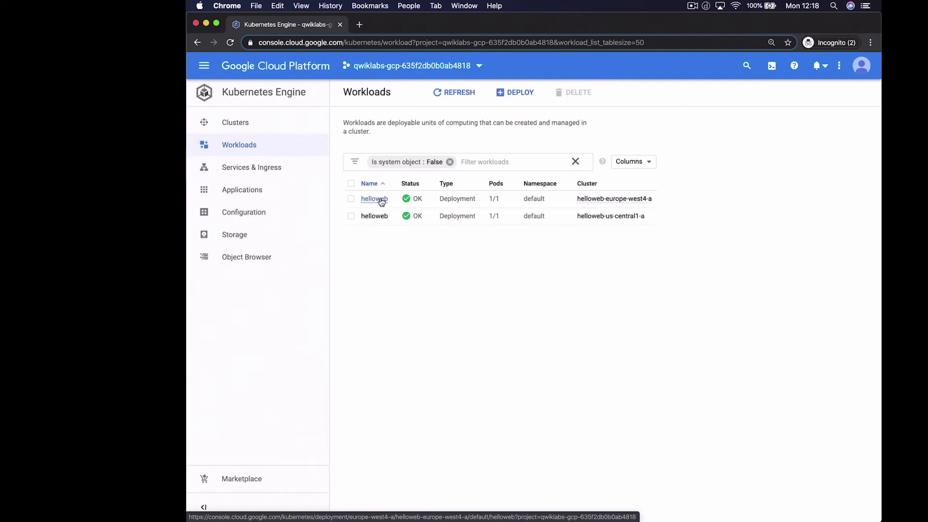
{"action": "right_click", "coordinate": [381, 201]}
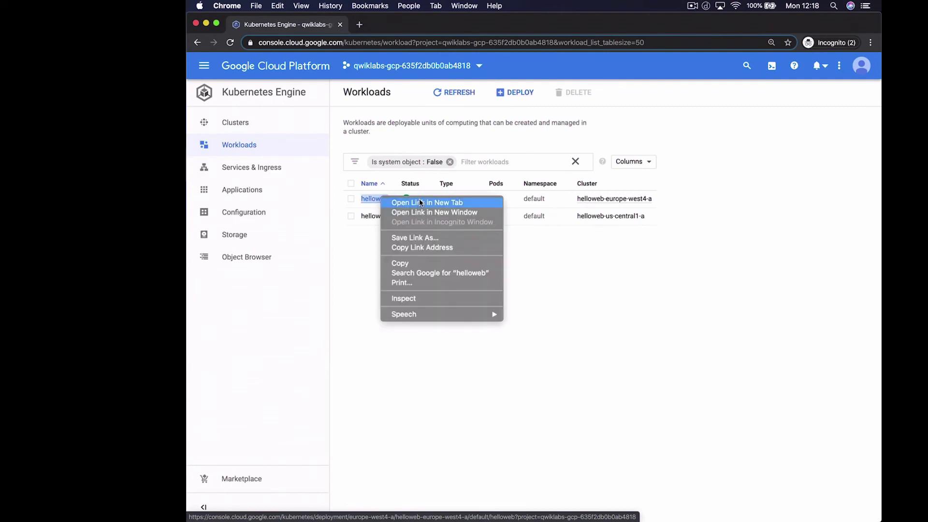
{"action": "left_click", "coordinate": [420, 201]}
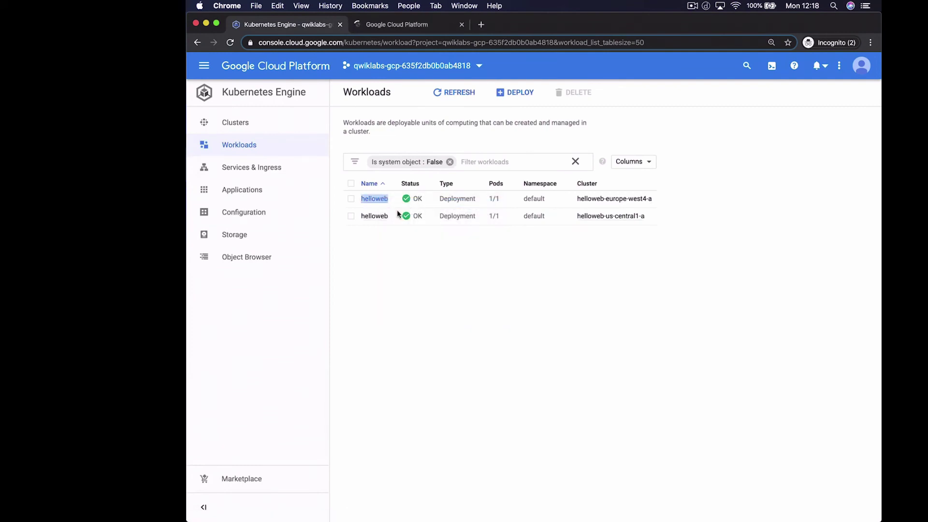
{"action": "right_click", "coordinate": [382, 218]}
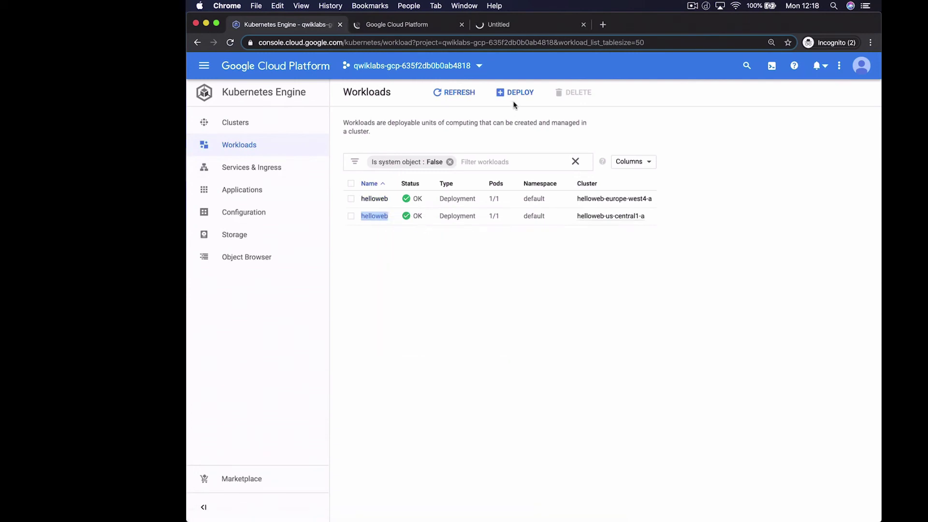
- Open the container logs of the helloweb deployments in helloweb-europe-west4-a and helloweb-us-central1-a, each in its own tab
{"action": "left_click", "coordinate": [433, 30]}
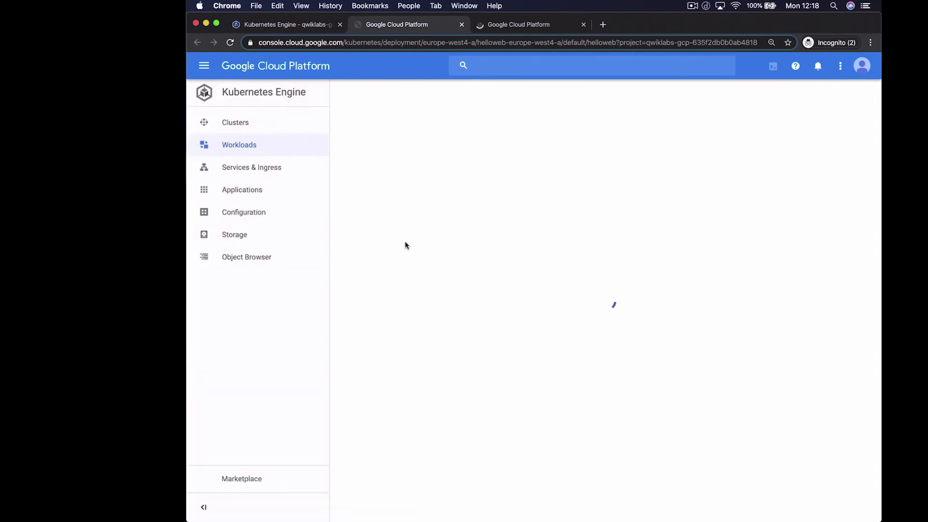
{"action": "scroll", "coordinate": [453, 373], "scroll_direction": "down", "scroll_amount": 2}
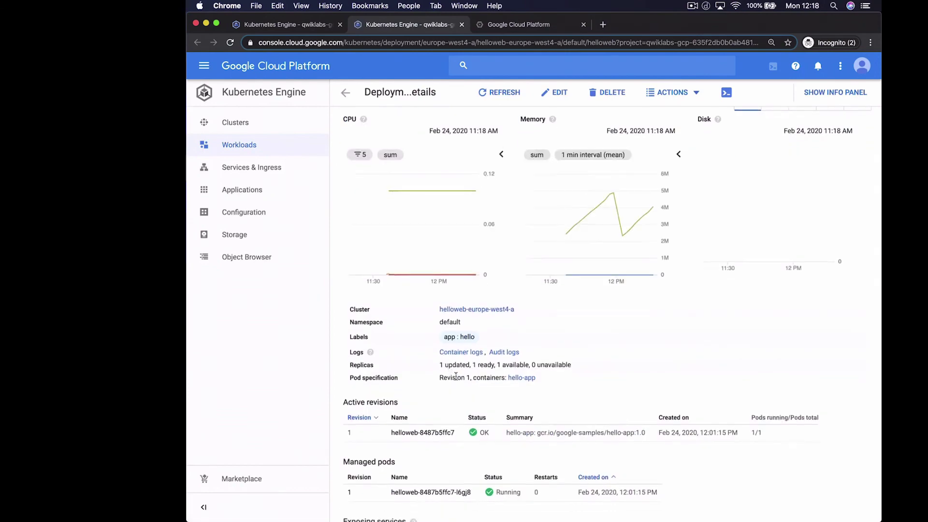
{"action": "left_click", "coordinate": [466, 383]}
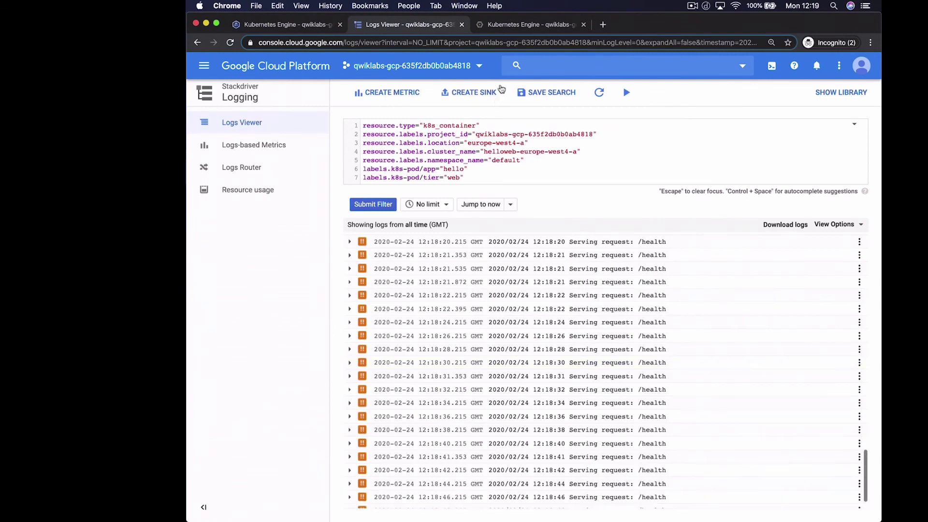
{"action": "left_click", "coordinate": [522, 27]}
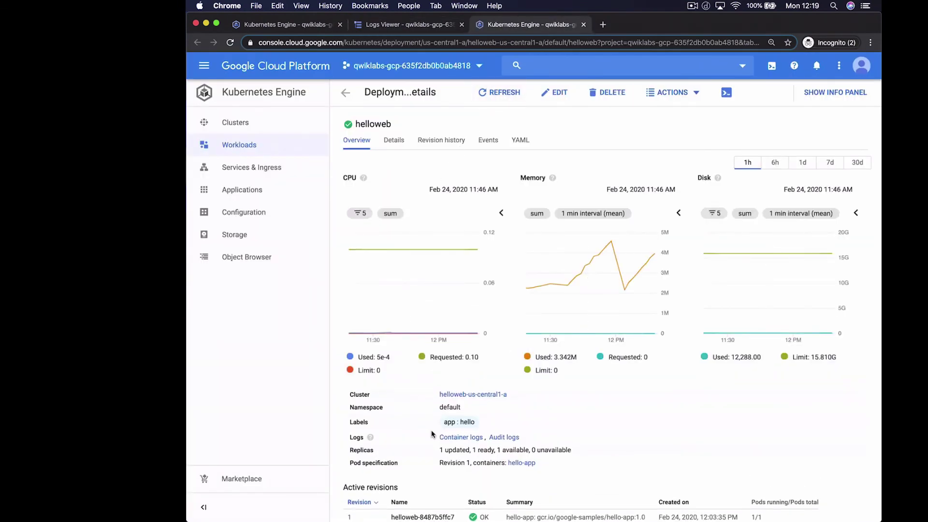
{"action": "left_click", "coordinate": [460, 438]}
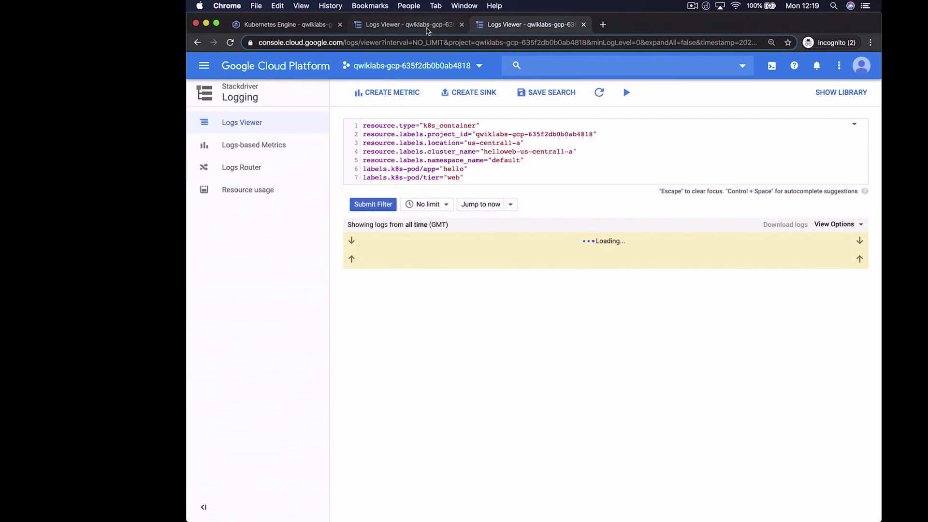
- Compare the two clusters' container logs and bring both log views to the current time
{"action": "left_click", "coordinate": [427, 31]}
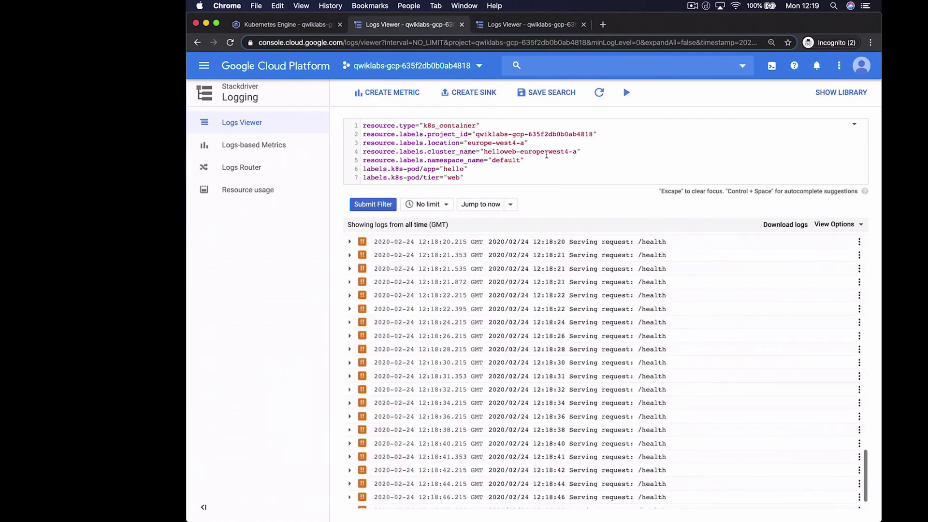
{"action": "left_click", "coordinate": [529, 27]}
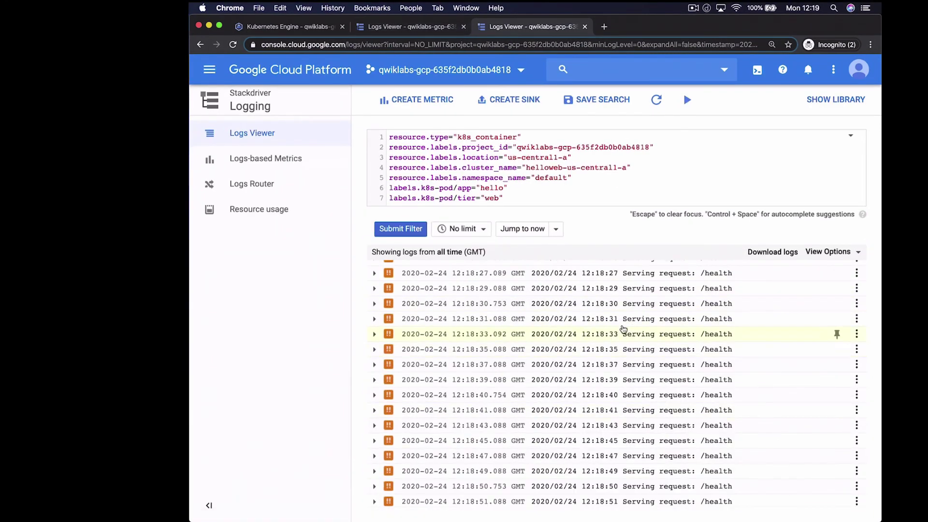
{"action": "left_click", "coordinate": [530, 234]}
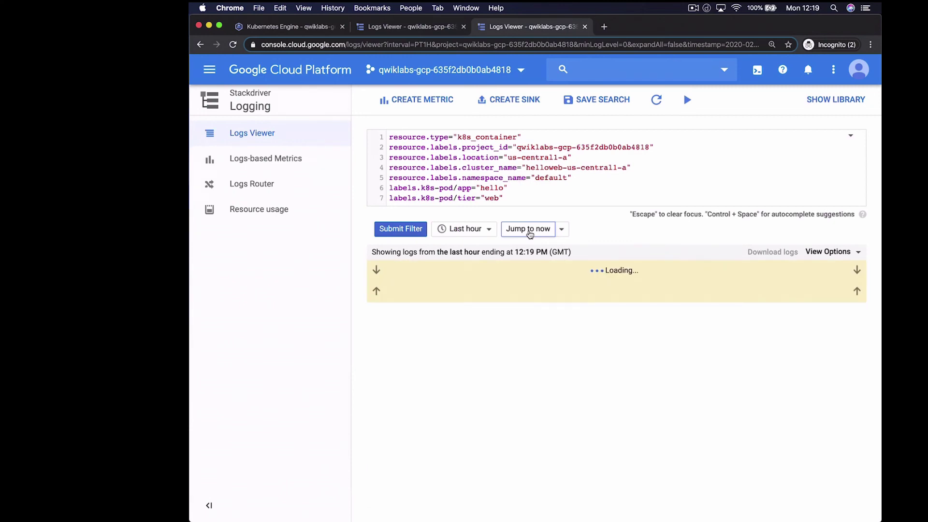
{"action": "left_click", "coordinate": [428, 30]}
{"action": "left_click", "coordinate": [532, 233]}
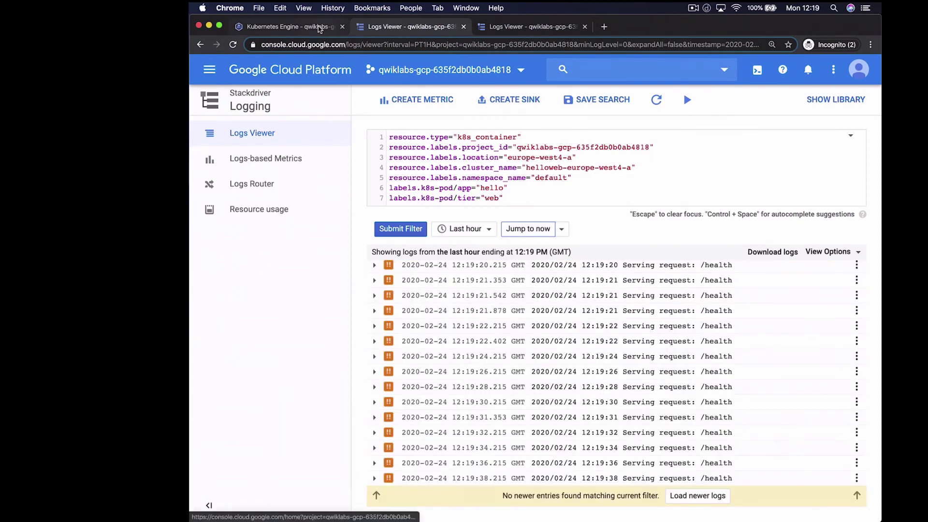
{"action": "left_click", "coordinate": [319, 28]}
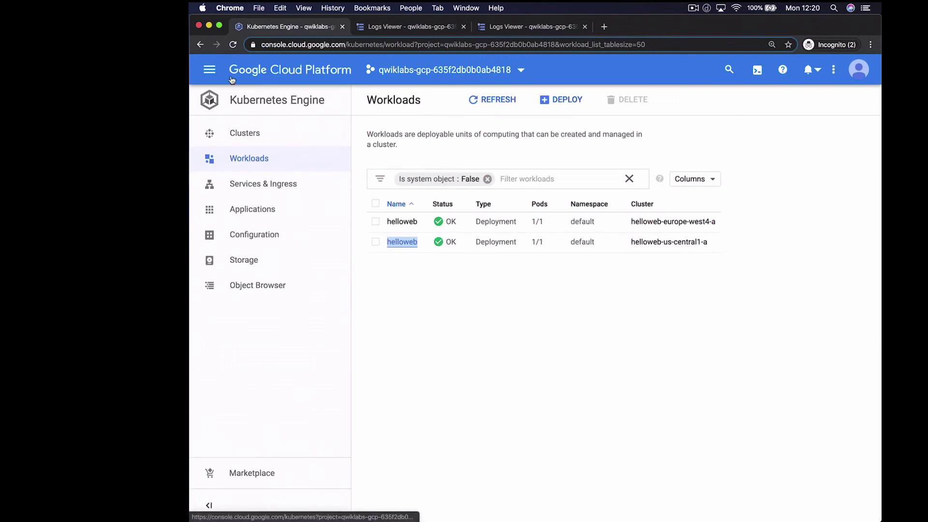
{"action": "left_click", "coordinate": [210, 70]}
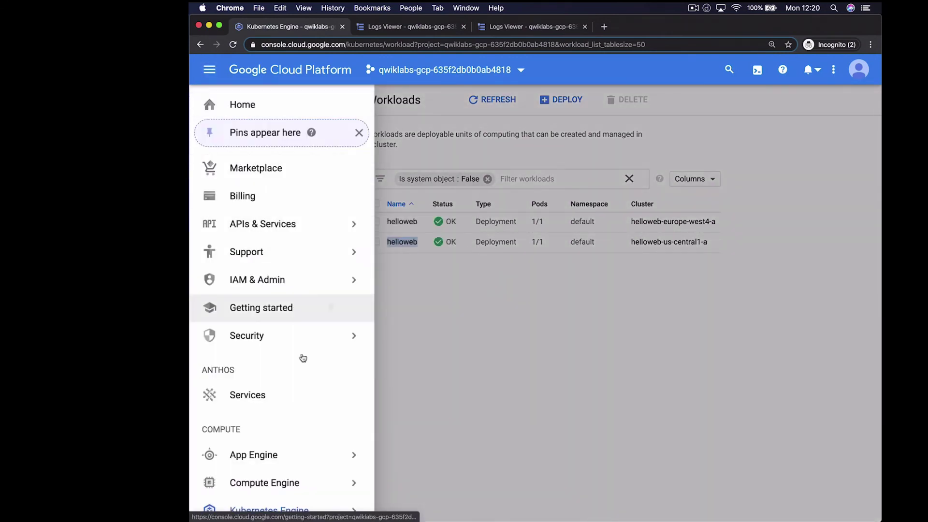
{"action": "mouse_move", "coordinate": [306, 484]}
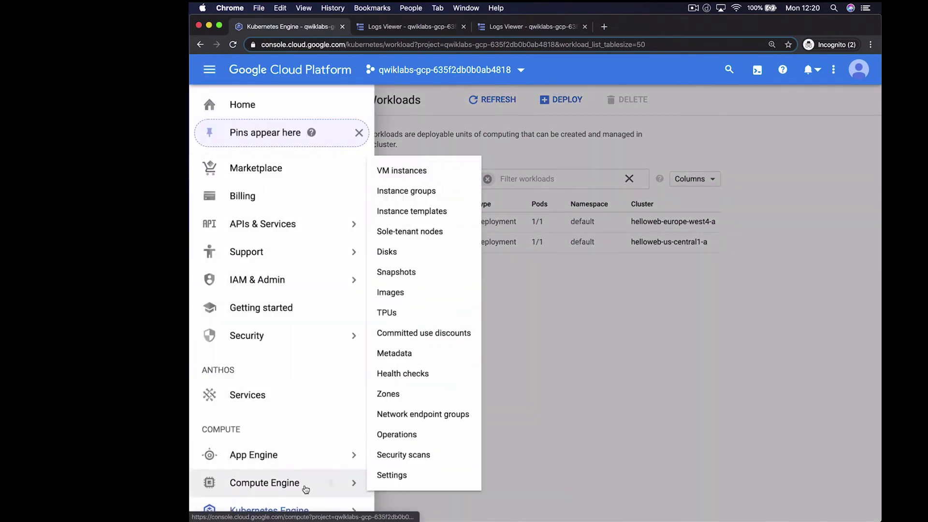
{"action": "left_click", "coordinate": [413, 172]}
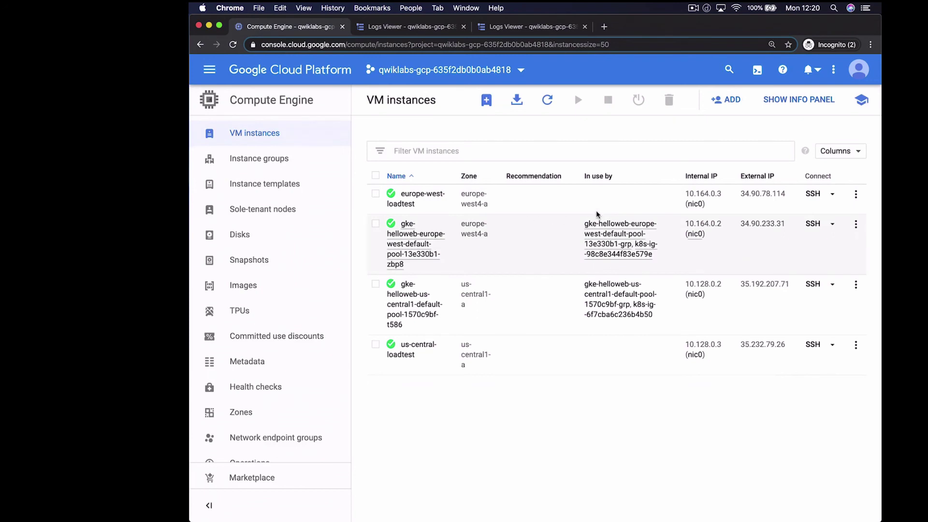
{"action": "left_click", "coordinate": [833, 194]}
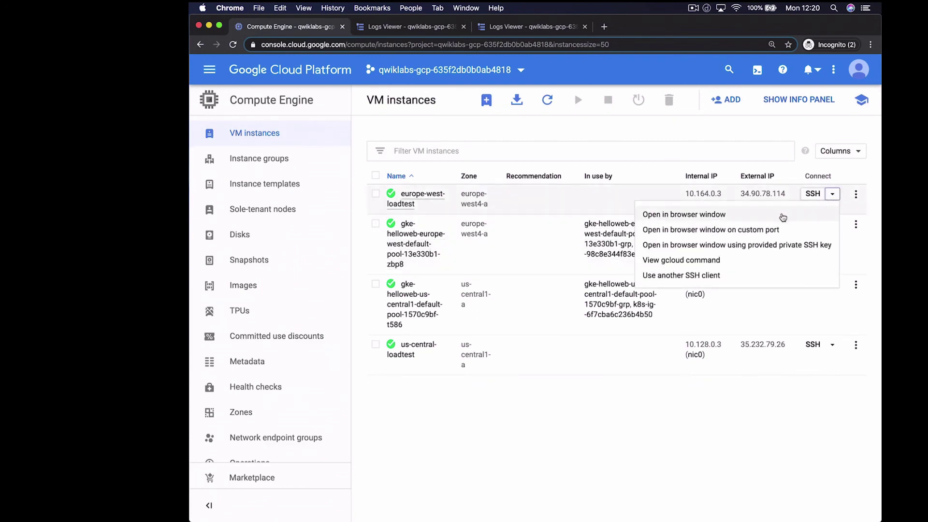
{"action": "left_click", "coordinate": [731, 218]}
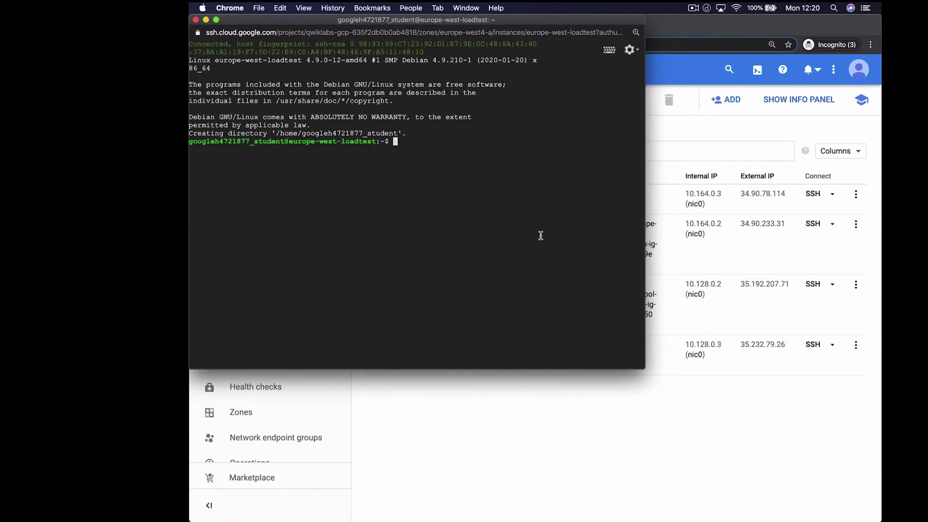
{"action": "key", "text": "ctrl+l"}
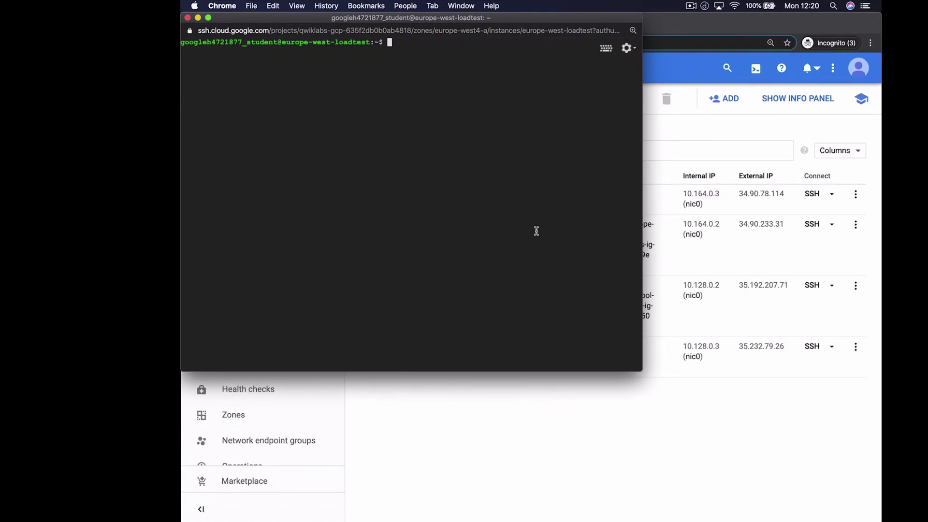
{"action": "type", "text": "siege -c10 http://"}
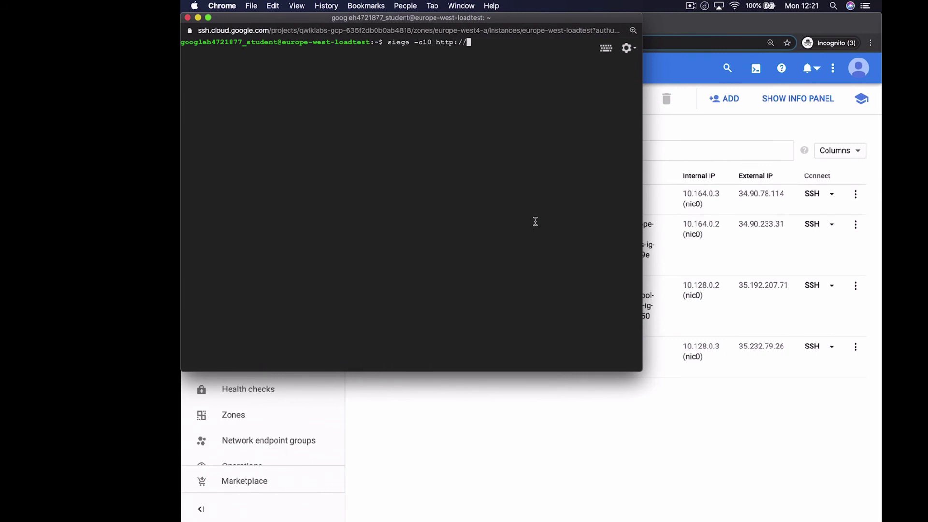
- Copy the external address of helloweb-global-ip from the VPC network's external IP addresses in the Google Cloud console
{"action": "left_click", "coordinate": [699, 129]}
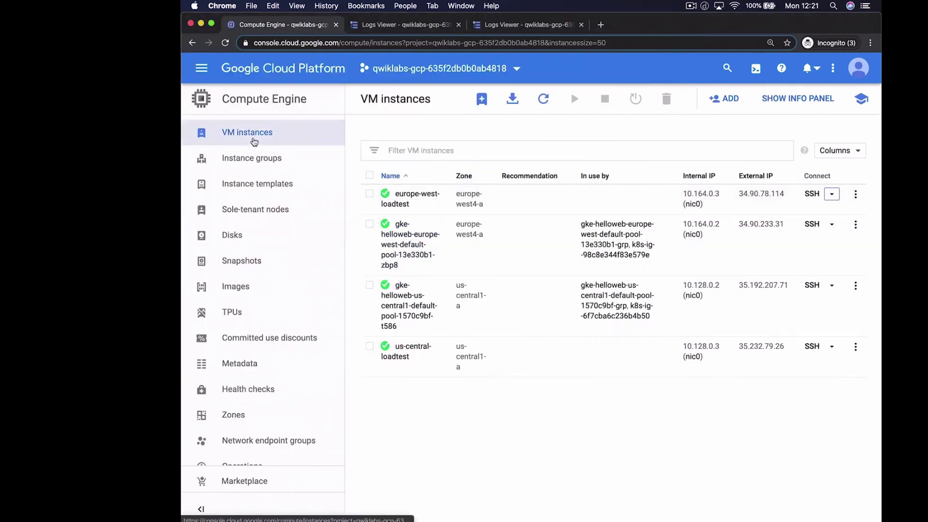
{"action": "left_click", "coordinate": [202, 71]}
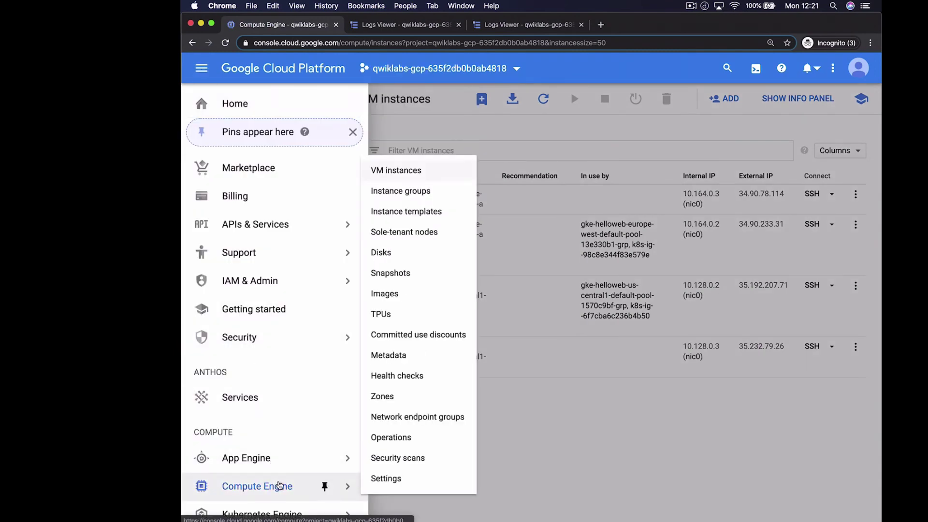
{"action": "scroll", "coordinate": [279, 485], "scroll_direction": "down", "scroll_amount": 5}
{"action": "scroll", "coordinate": [279, 485], "scroll_direction": "down", "scroll_amount": 10}
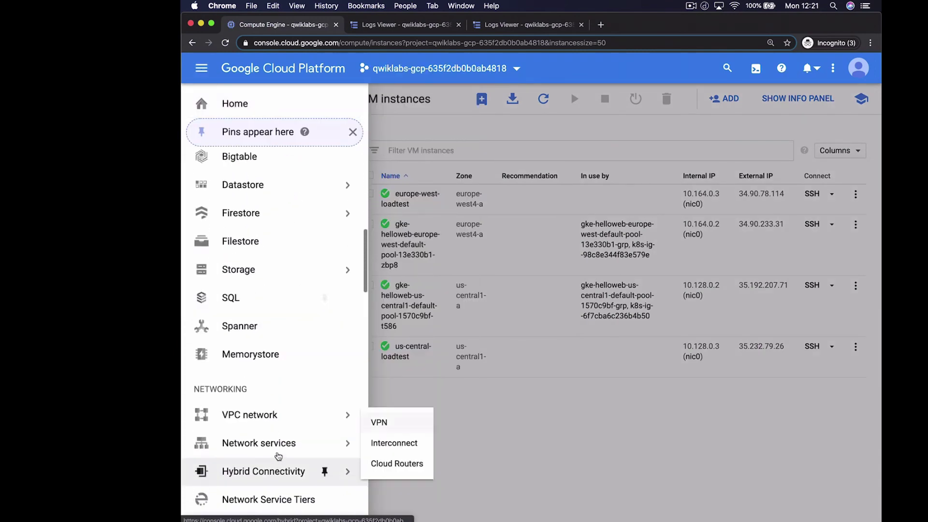
{"action": "mouse_move", "coordinate": [343, 412]}
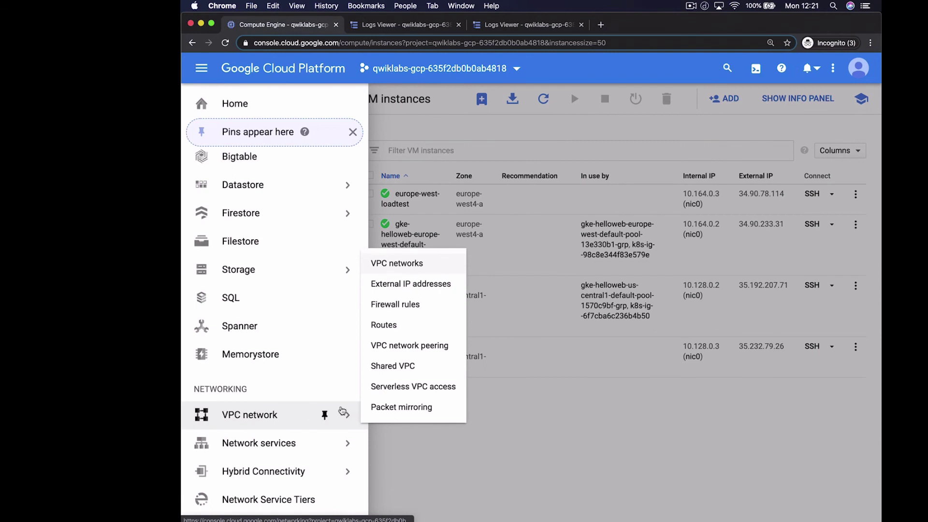
{"action": "left_click", "coordinate": [410, 284]}
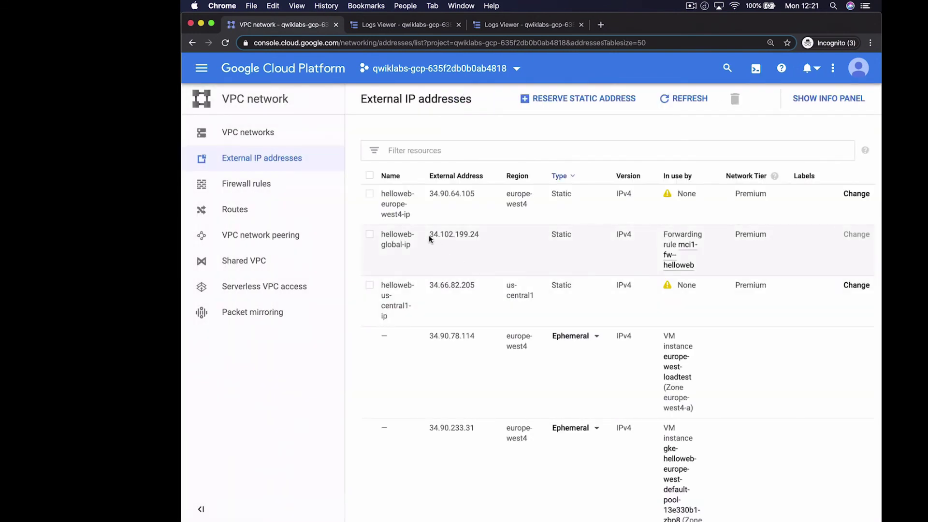
{"action": "left_click_drag", "start_coordinate": [464, 236], "coordinate": [484, 237]}
{"action": "key", "text": "super+c"}
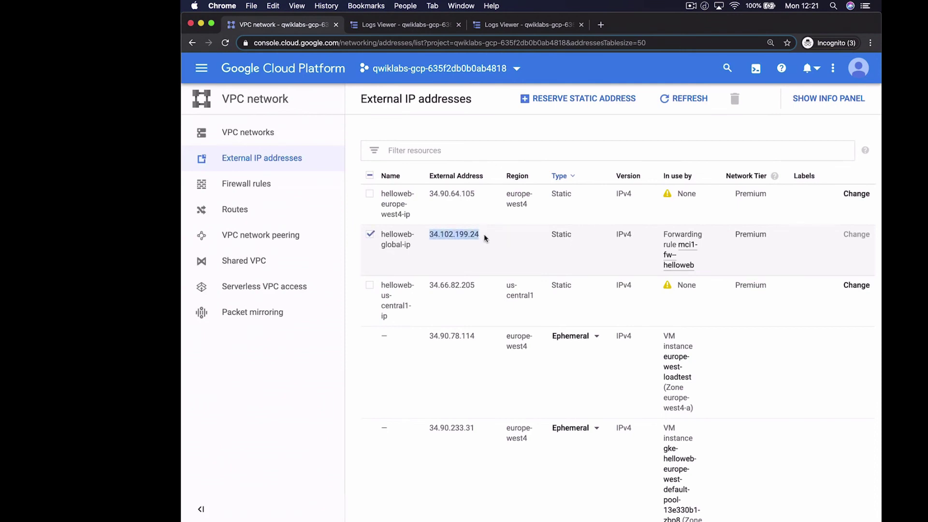
- Show the VM instances in the console, return to the europe-west-loadtest SSH session and complete the siege URL with 34.102.199.24
{"action": "left_click", "coordinate": [202, 68]}
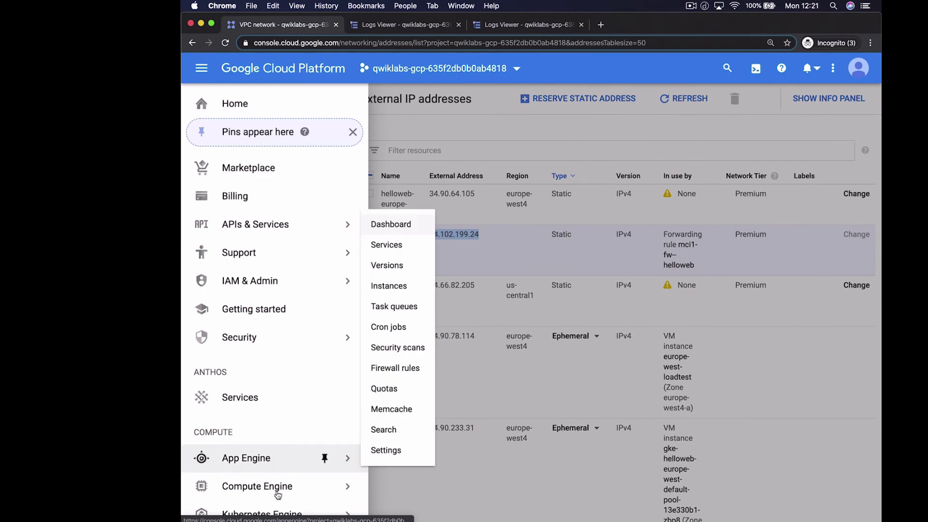
{"action": "mouse_move", "coordinate": [280, 498]}
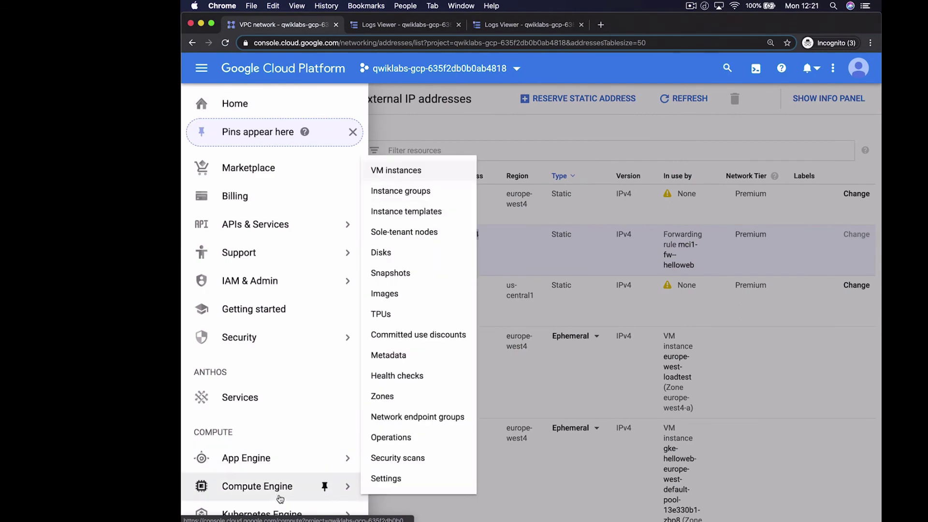
{"action": "left_click", "coordinate": [416, 174]}
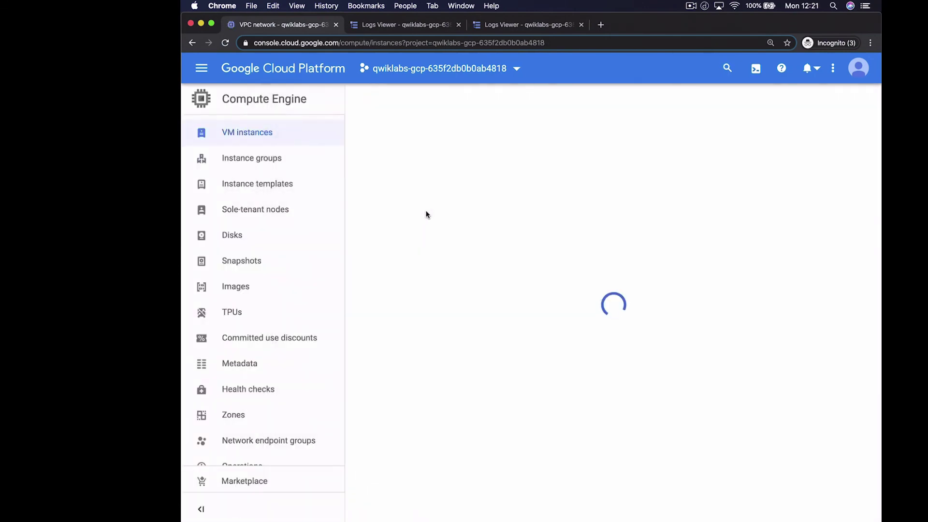
{"action": "key", "text": "ctrl+Up"}
{"action": "left_click", "coordinate": [415, 189]}
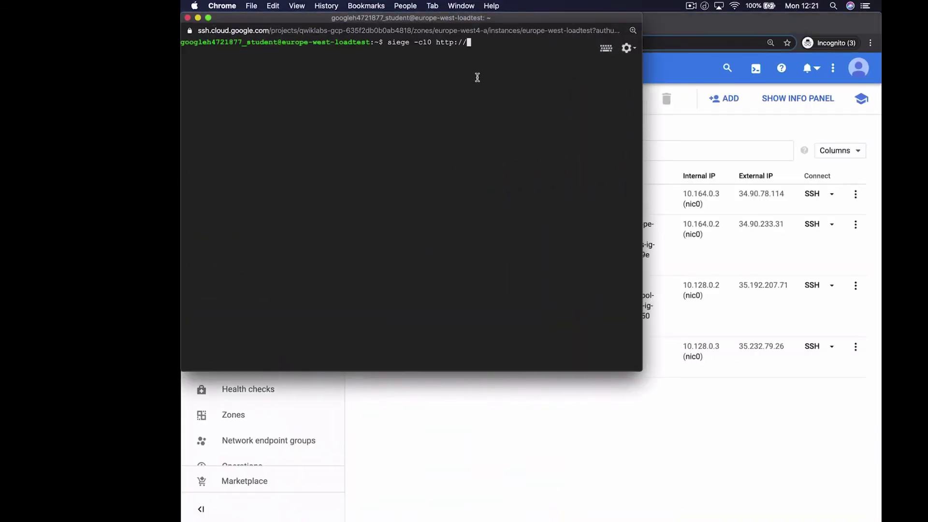
{"action": "key", "text": "super+v"}
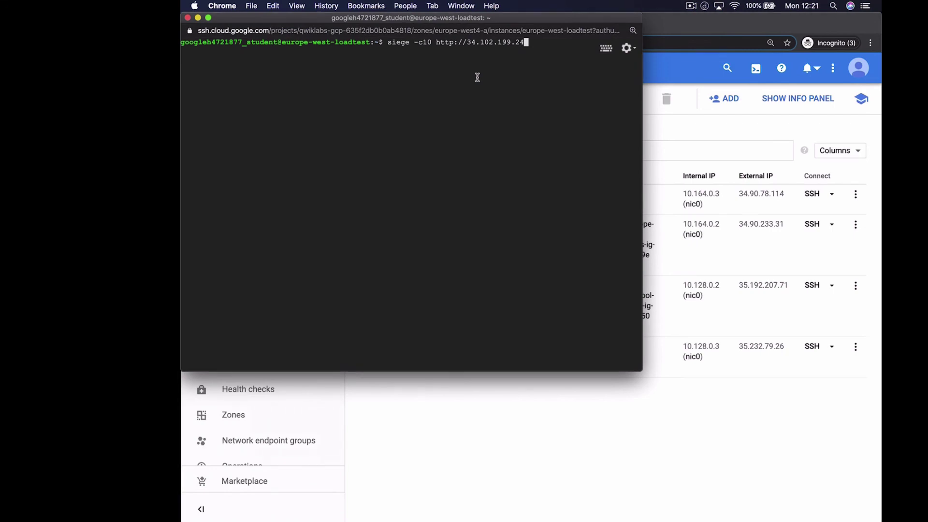
- Start the prepared siege run on europe-west-loadtest and bring the helloweb-us-central1-a cluster's log view to the current time
{"action": "key", "text": "Return"}
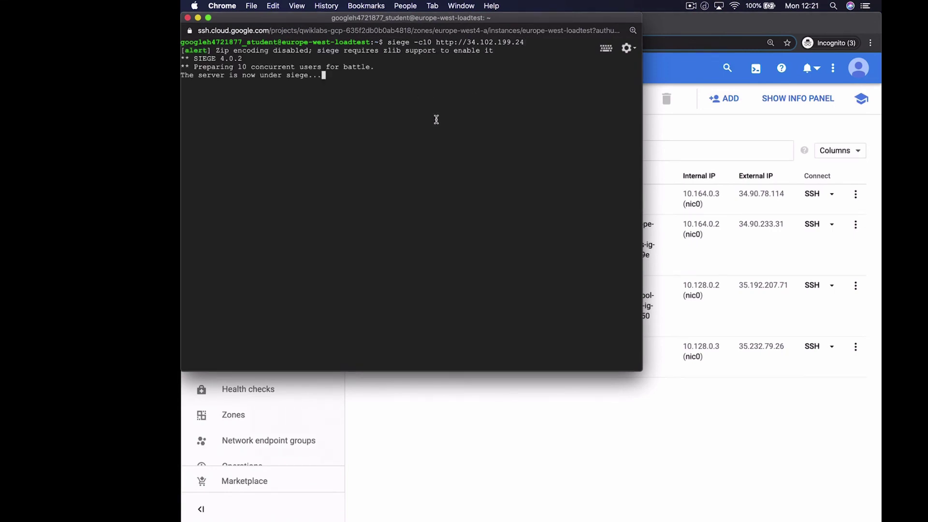
{"action": "left_click", "coordinate": [702, 131]}
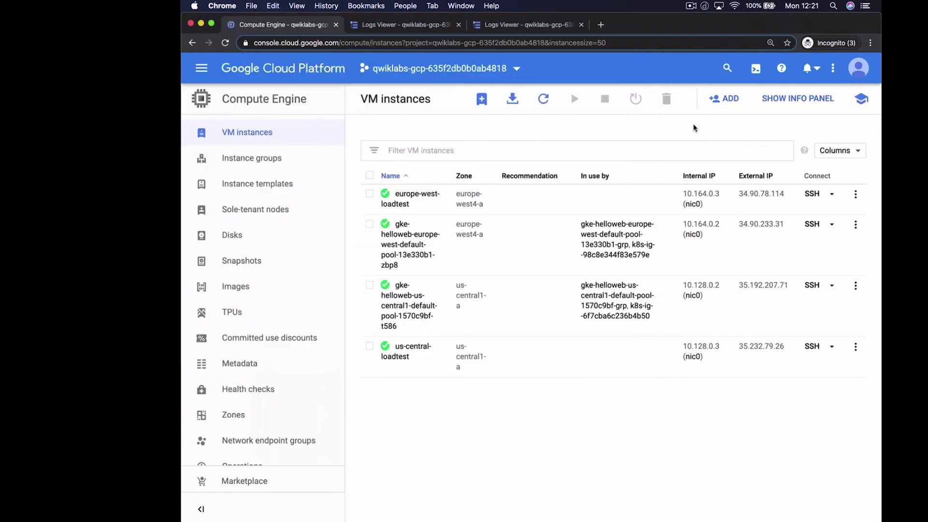
{"action": "left_click", "coordinate": [427, 29]}
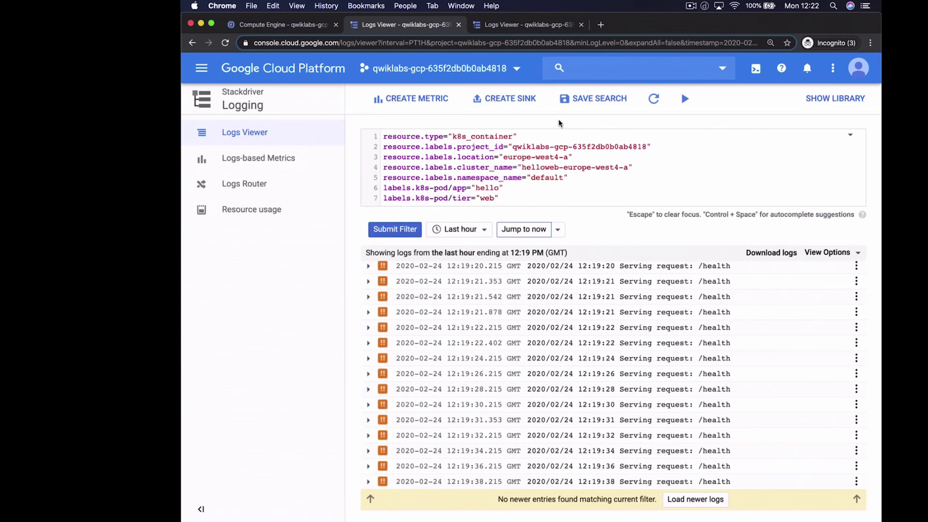
{"action": "left_click", "coordinate": [544, 27]}
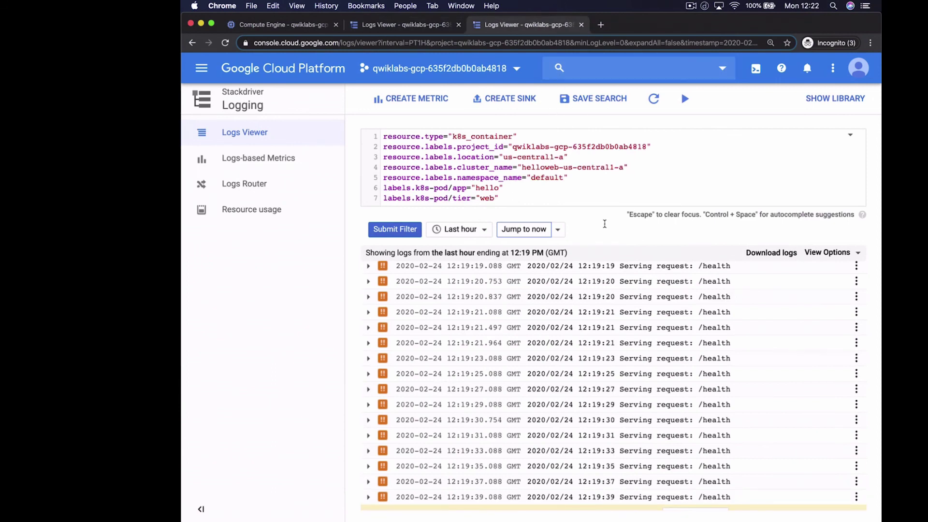
{"action": "left_click", "coordinate": [533, 230]}
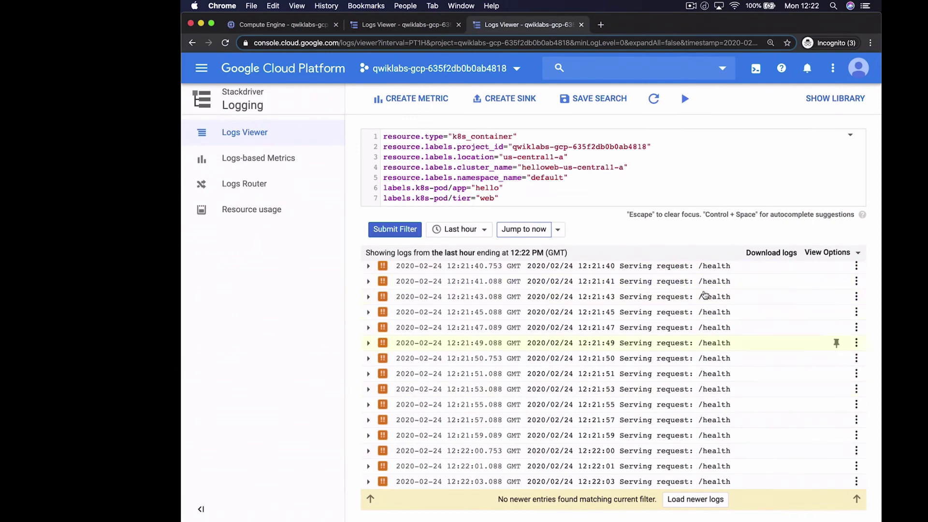
{"action": "left_click", "coordinate": [524, 232]}
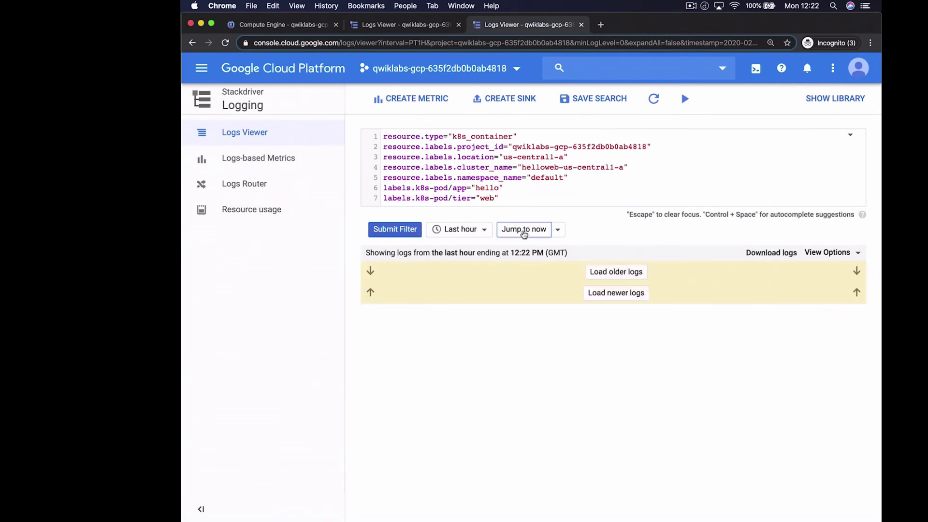
- Bring the helloweb-europe-west4-a cluster's logs to the current time and examine which request paths it is serving
{"action": "left_click", "coordinate": [434, 29]}
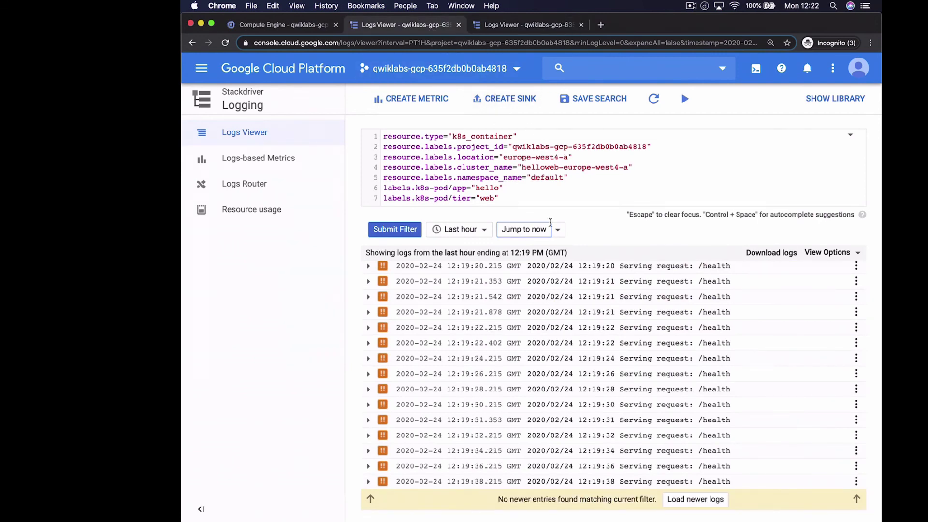
{"action": "left_click", "coordinate": [532, 230]}
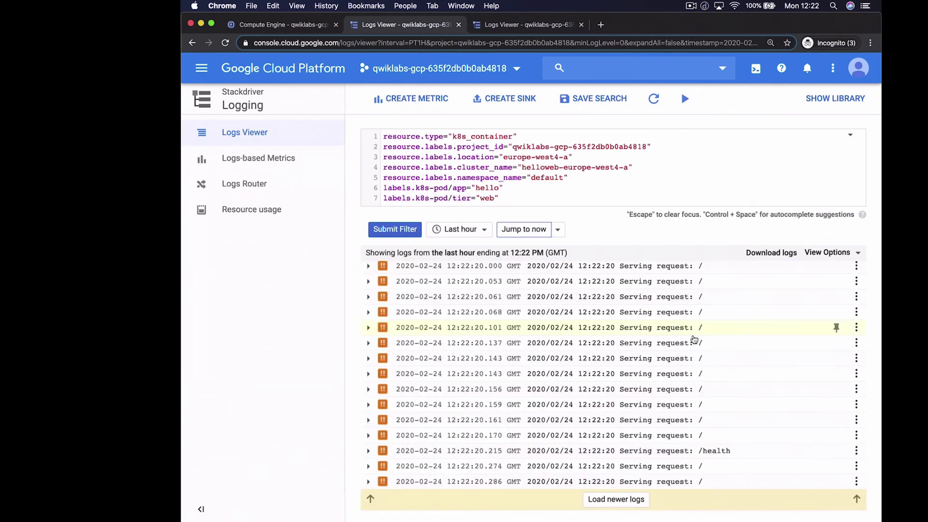
{"action": "scroll", "coordinate": [695, 339], "scroll_direction": "up", "scroll_amount": 3}
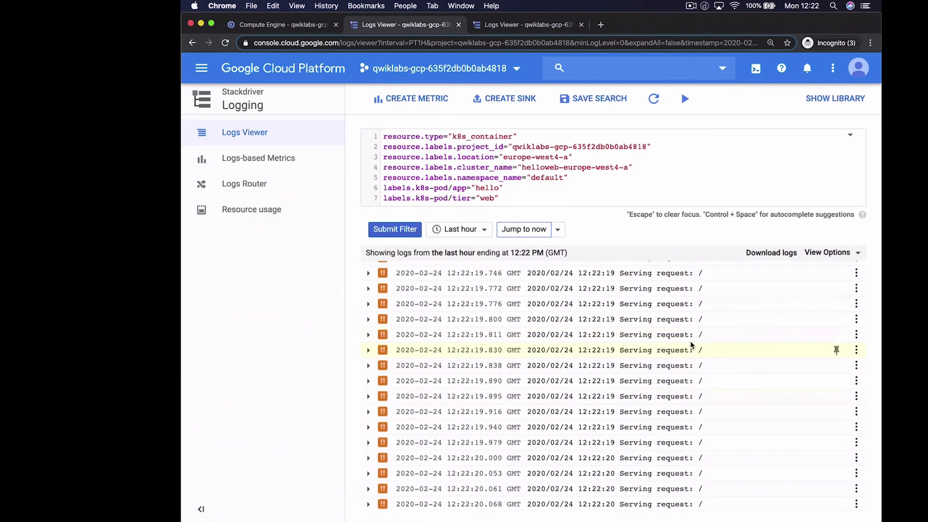
{"action": "scroll", "coordinate": [696, 339], "scroll_direction": "up", "scroll_amount": 5}
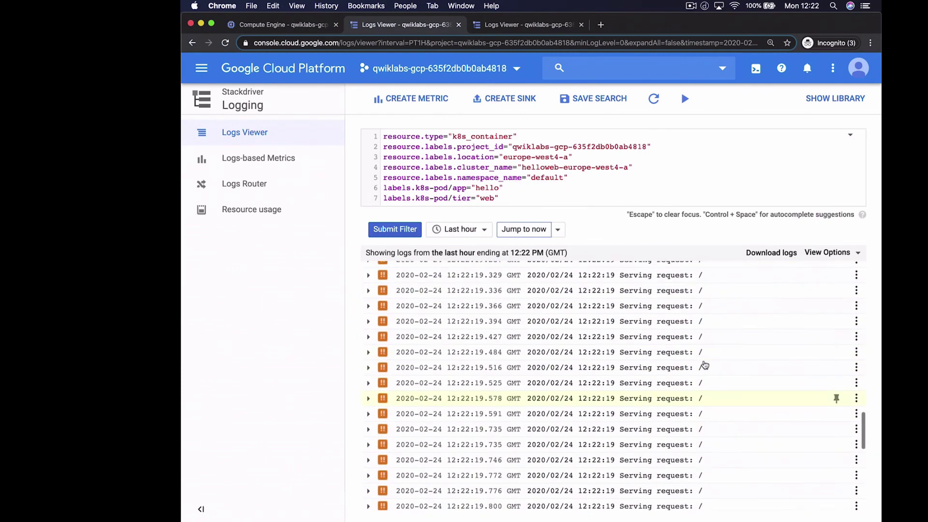
{"action": "scroll", "coordinate": [707, 371], "scroll_direction": "down", "scroll_amount": 8}
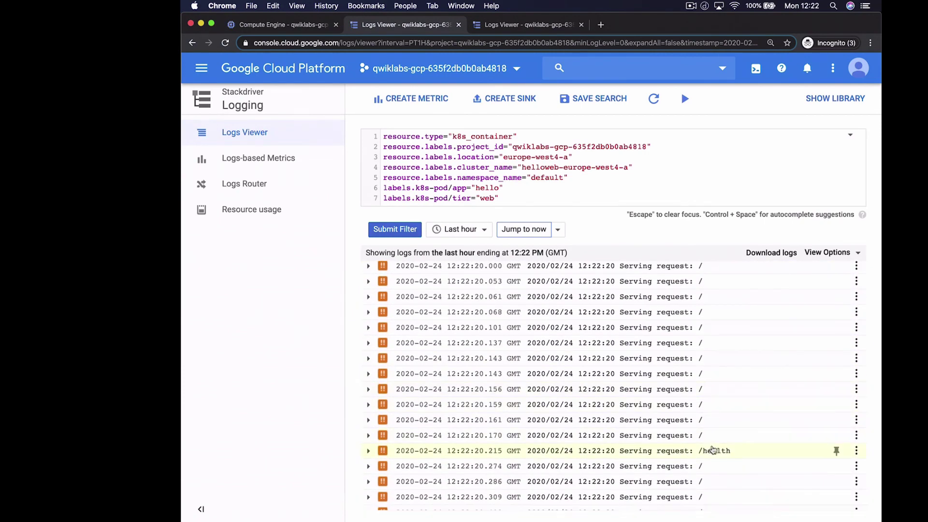
{"action": "scroll", "coordinate": [708, 418], "scroll_direction": "down", "scroll_amount": 10}
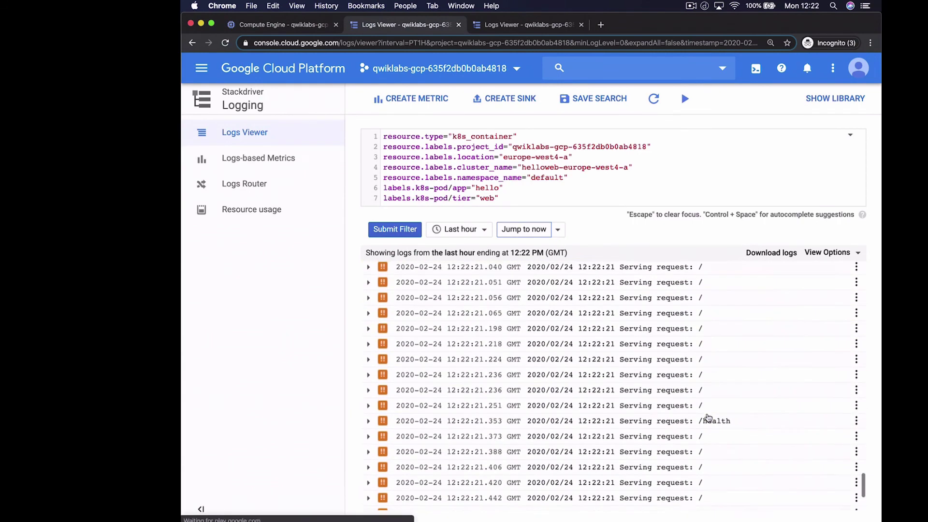
{"action": "scroll", "coordinate": [708, 418], "scroll_direction": "up", "scroll_amount": 5}
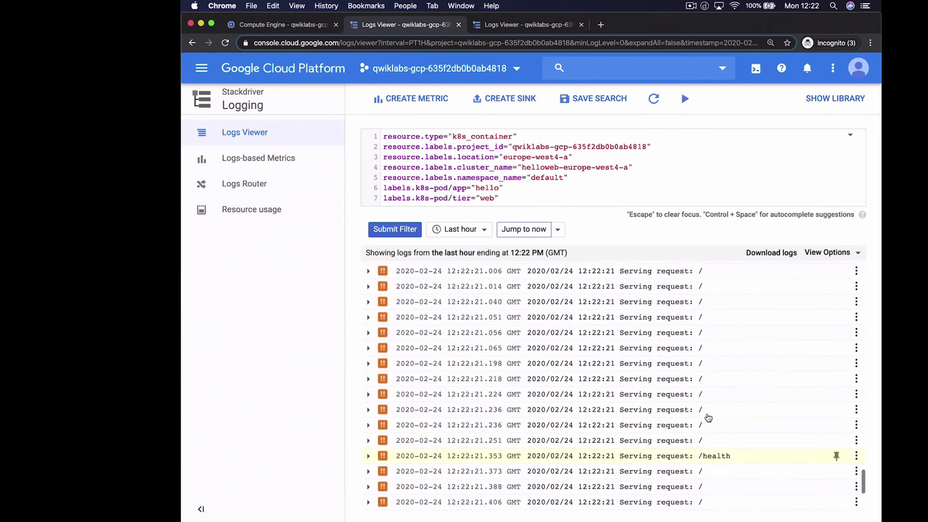
{"action": "scroll", "coordinate": [708, 418], "scroll_direction": "up", "scroll_amount": 1}
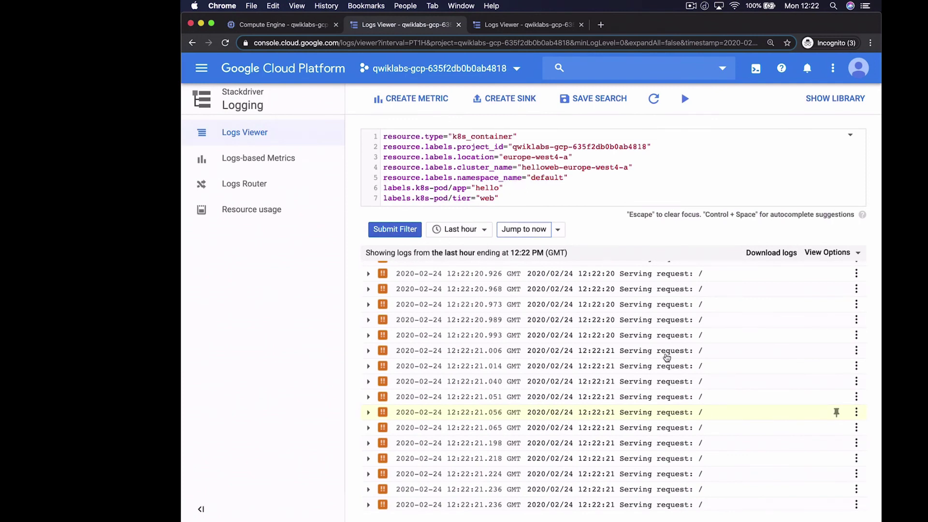
- Stop the siege run on europe-west-loadtest and close its SSH session window
{"action": "key", "text": "ctrl+Up"}
{"action": "left_click", "coordinate": [406, 166]}
{"action": "key", "text": "ctrl+c"}
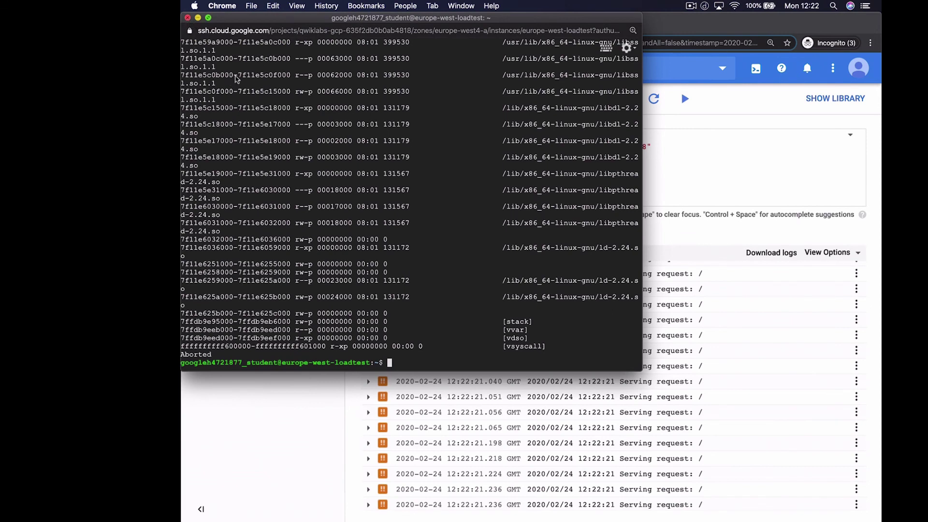
{"action": "key", "text": "Return"}
{"action": "key", "text": "Return"}
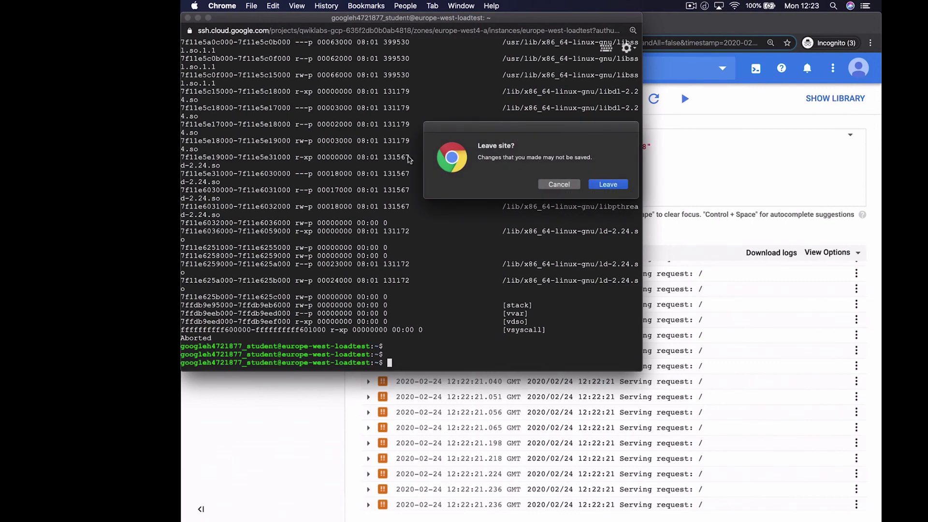
{"action": "left_click", "coordinate": [615, 185]}
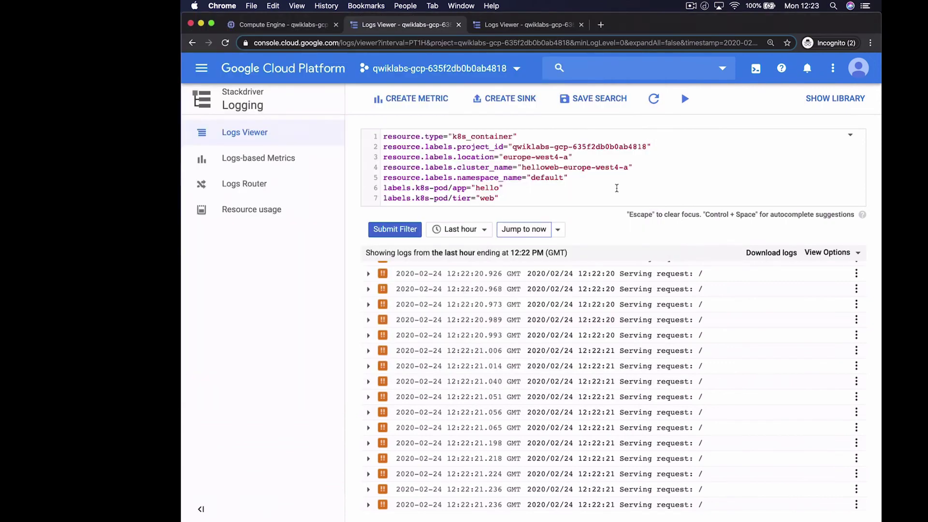
- Refresh the helloweb-europe-west4-a logs to the current time repeatedly to check its traffic without the load test
{"action": "left_click", "coordinate": [518, 236]}
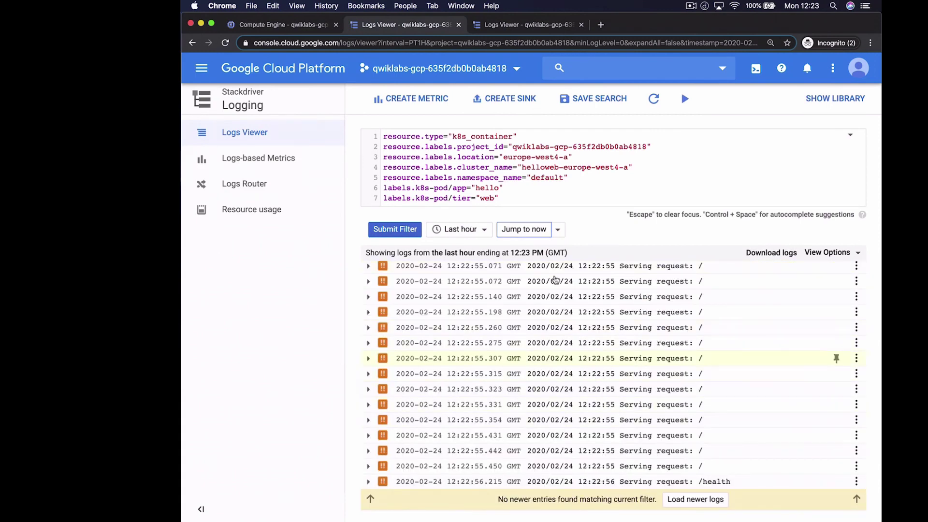
{"action": "left_click", "coordinate": [536, 235]}
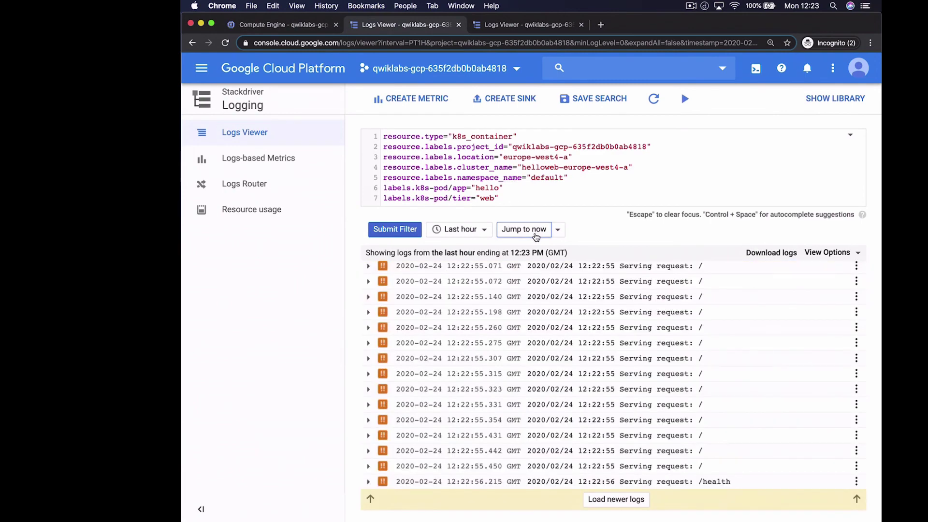
{"action": "left_click", "coordinate": [536, 233]}
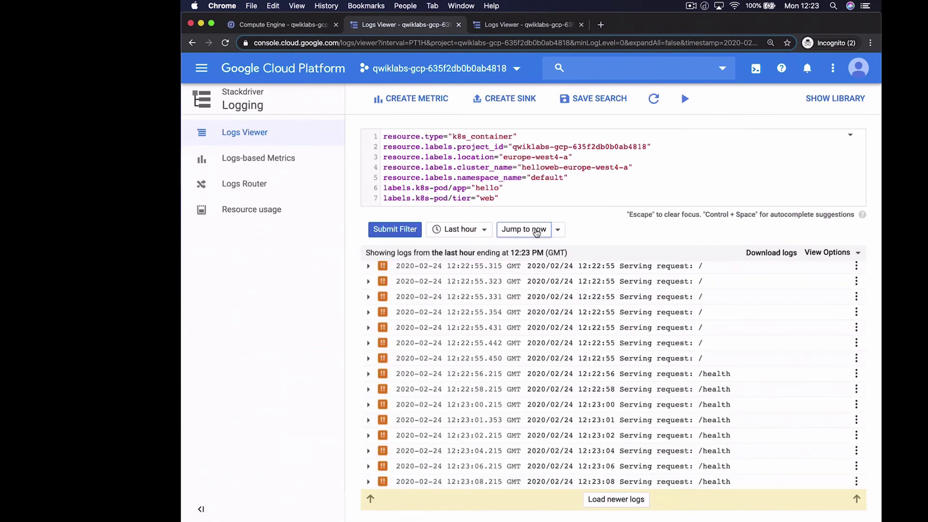
{"action": "left_click", "coordinate": [537, 233]}
{"action": "left_click", "coordinate": [536, 236]}
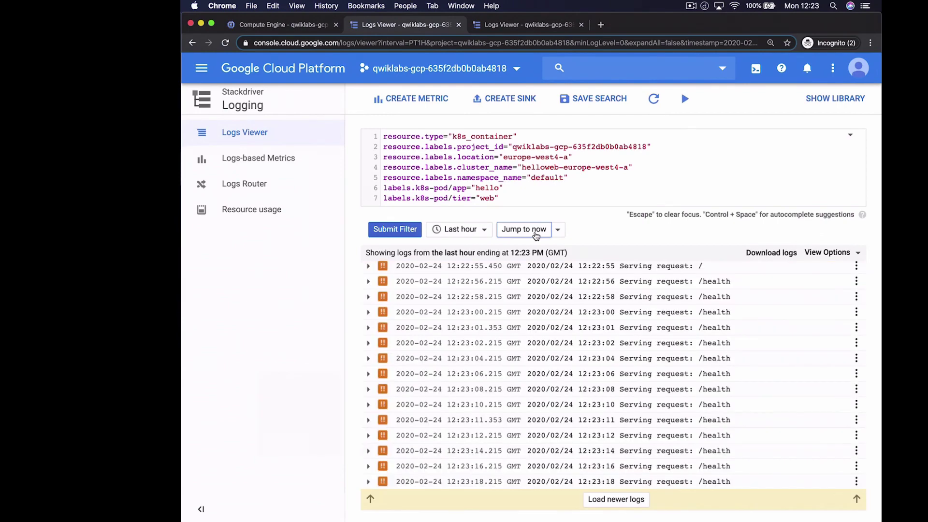
{"action": "left_click", "coordinate": [536, 236]}
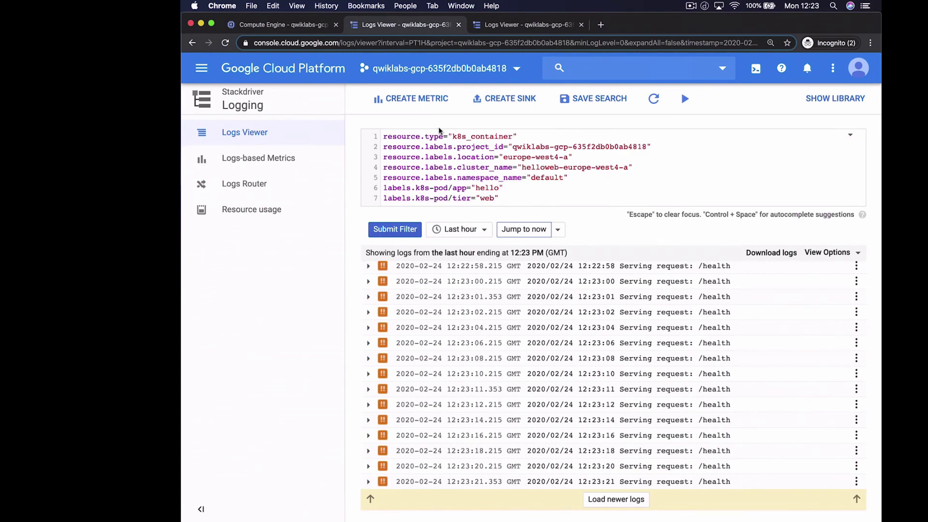
{"action": "left_click", "coordinate": [312, 25]}
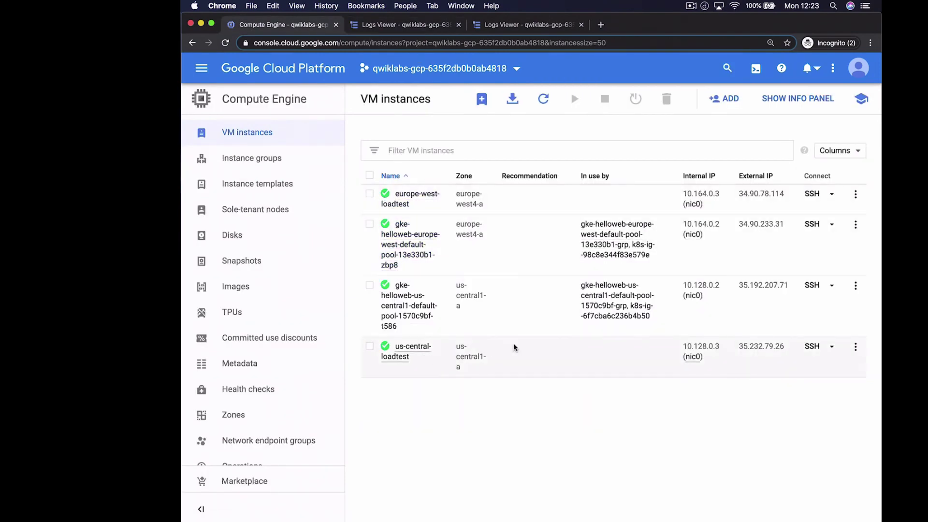
{"action": "left_click", "coordinate": [832, 346]}
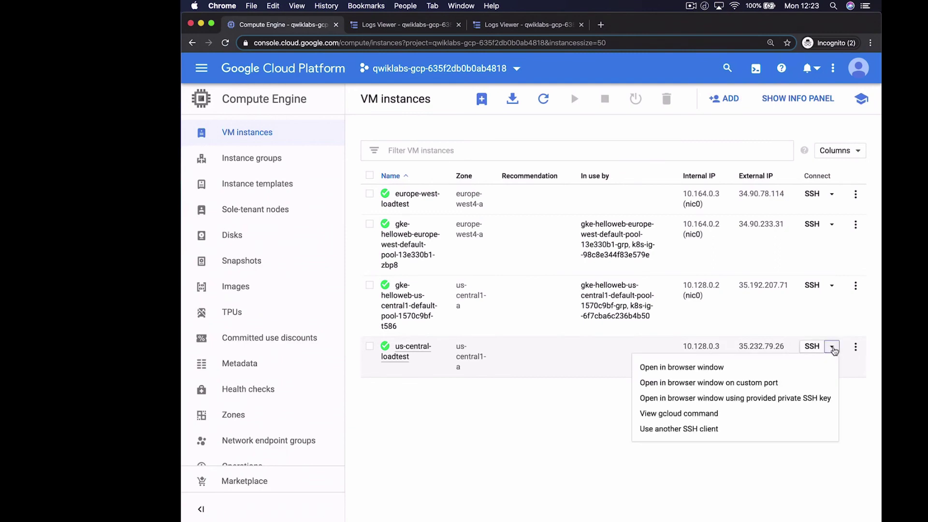
{"action": "left_click", "coordinate": [756, 368]}
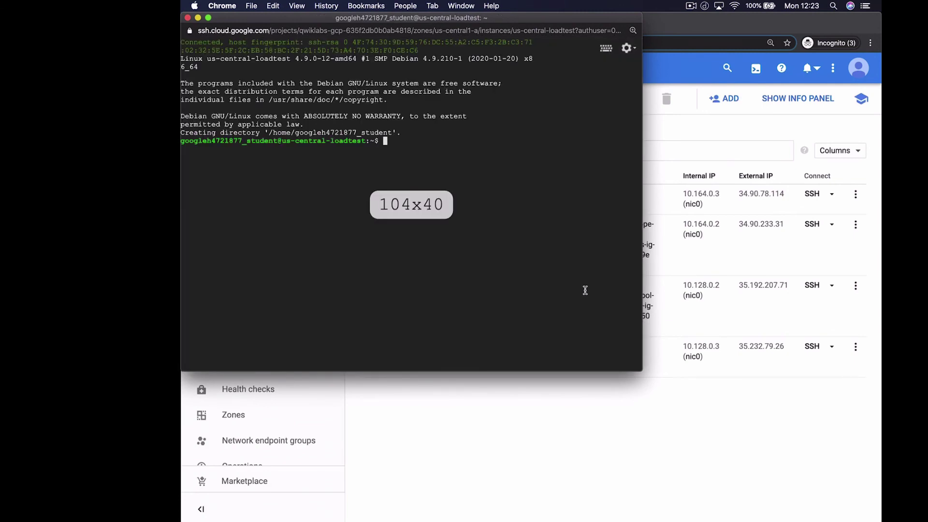
{"action": "type", "text": "siege"}
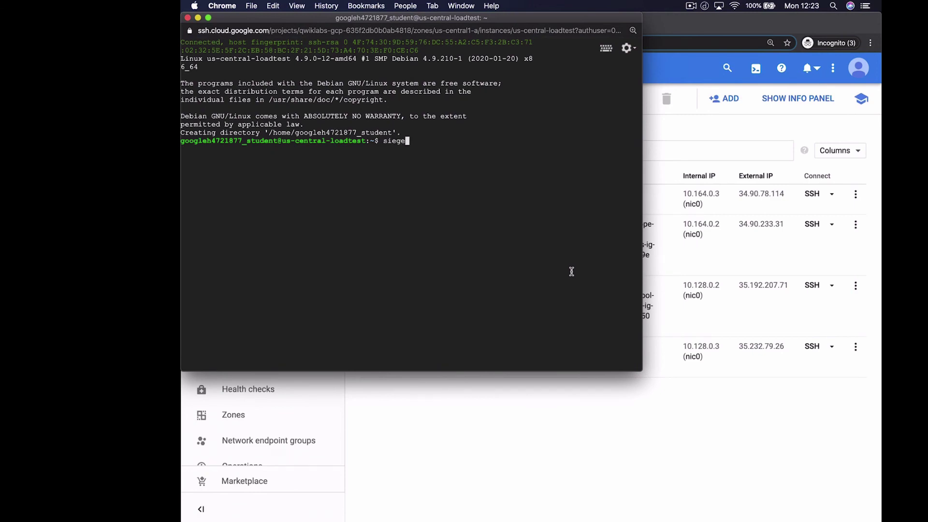
{"action": "type", "text": " -c10 http://"}
{"action": "type", "text": "34.102.199.24"}
{"action": "key", "text": "Return"}
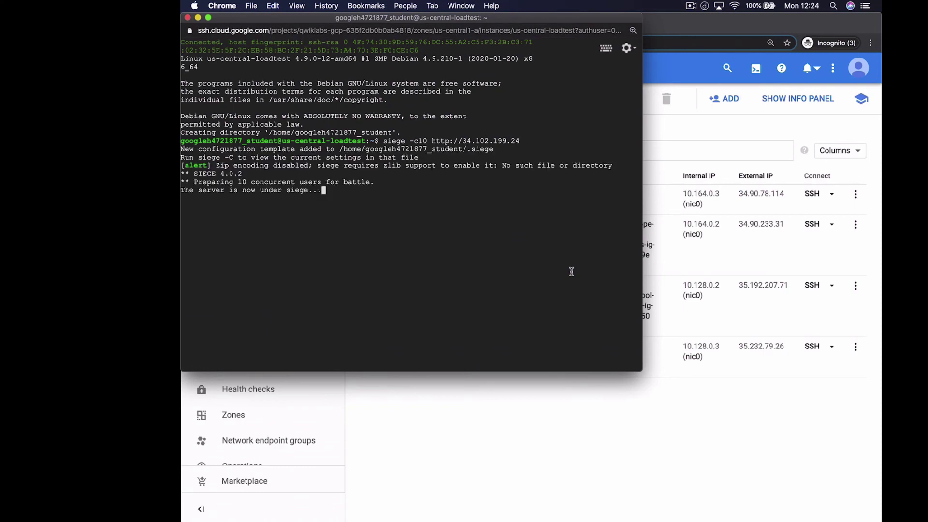
- Return to the helloweb-europe-west4-a logs and refresh them to the current time to check for load-test requests
{"action": "left_click", "coordinate": [675, 73]}
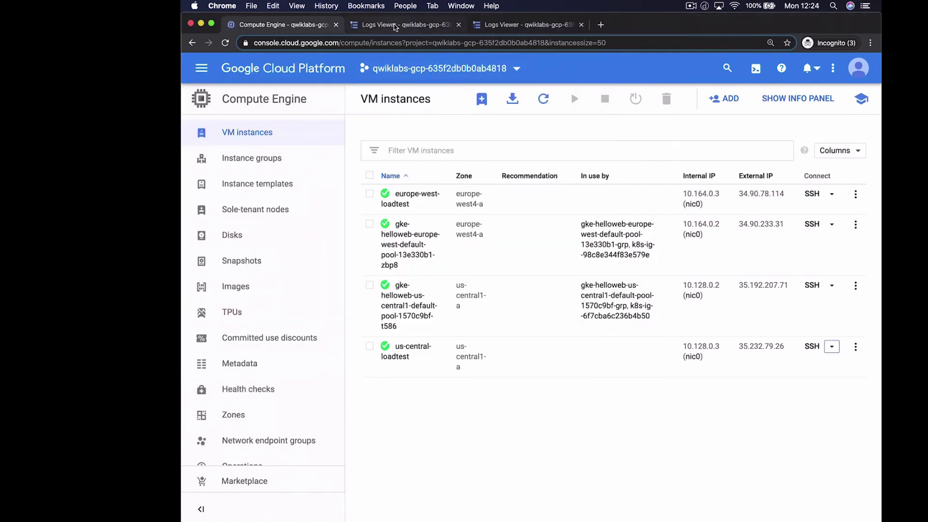
{"action": "left_click", "coordinate": [395, 26]}
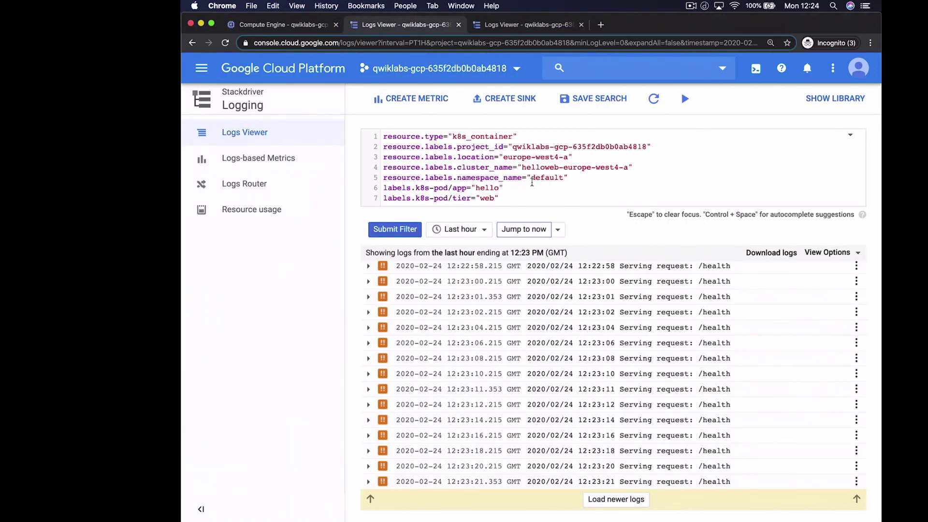
{"action": "left_click", "coordinate": [521, 235]}
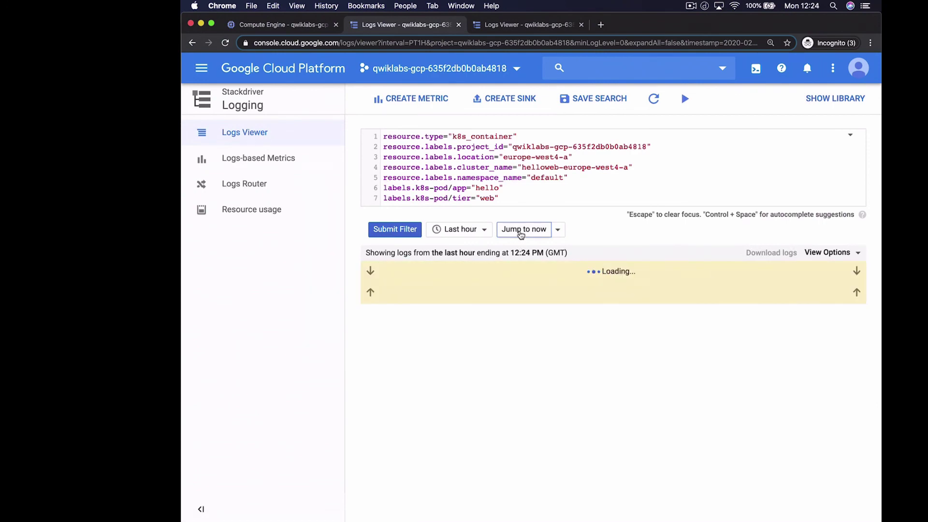
{"action": "left_click", "coordinate": [521, 235]}
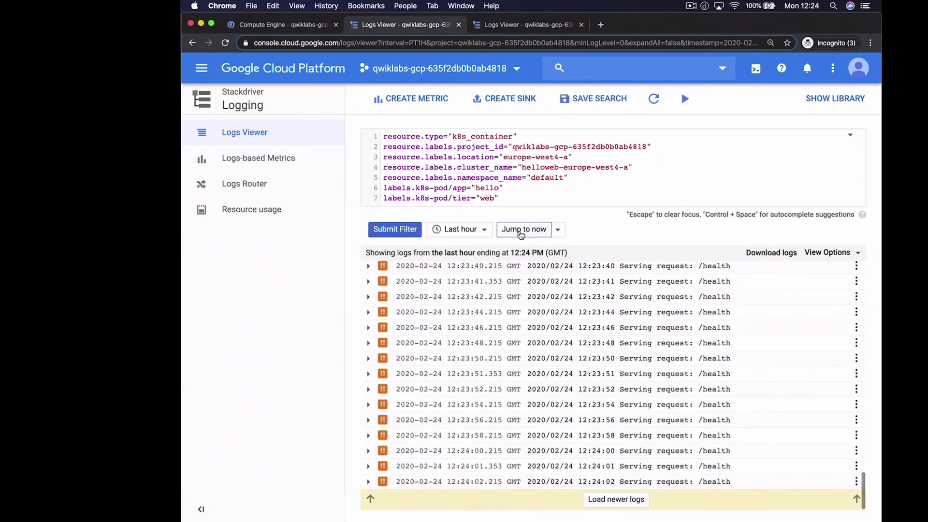
{"action": "left_click", "coordinate": [521, 235]}
- Switch to the helloweb-us-central1-a logs and refresh them to the current time to check for load-test requests
{"action": "left_click", "coordinate": [529, 27]}
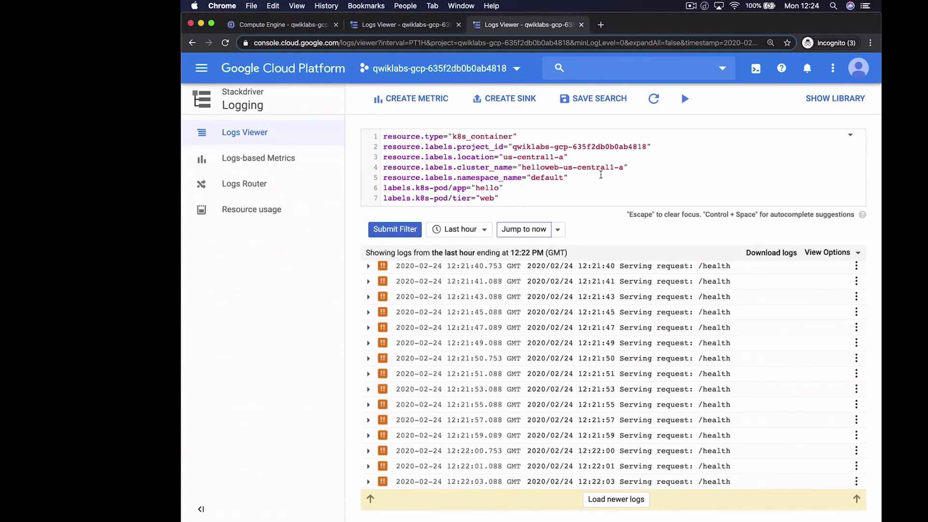
{"action": "left_click", "coordinate": [532, 233]}
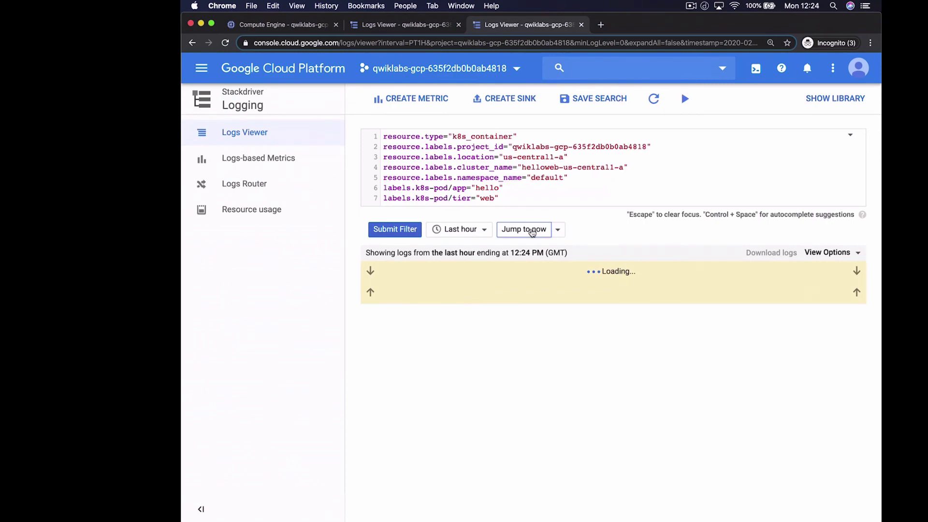
{"action": "left_click", "coordinate": [532, 233]}
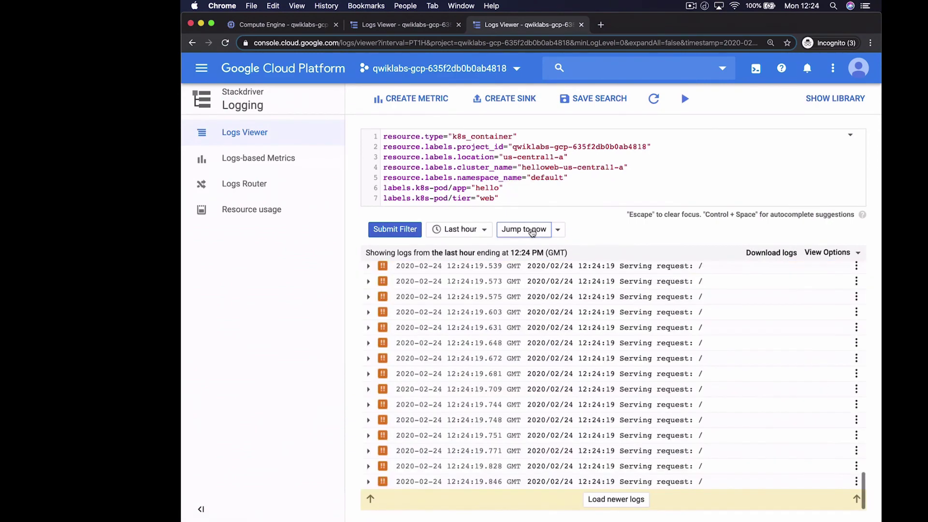
{"action": "left_click", "coordinate": [533, 232]}
{"action": "left_click", "coordinate": [532, 233]}
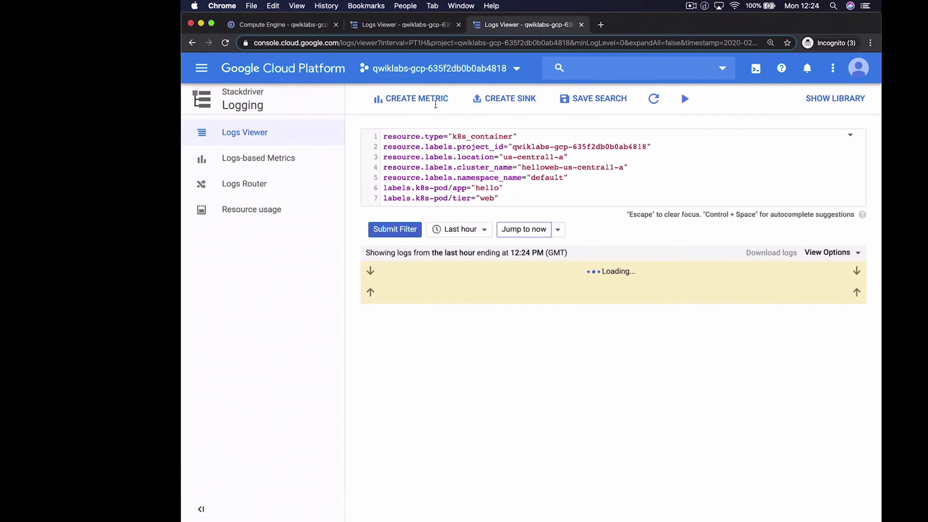
- Switch to the us-central-loadtest SSH session, stop the running siege load test, and close the session
{"action": "key", "text": "ctrl+Up"}
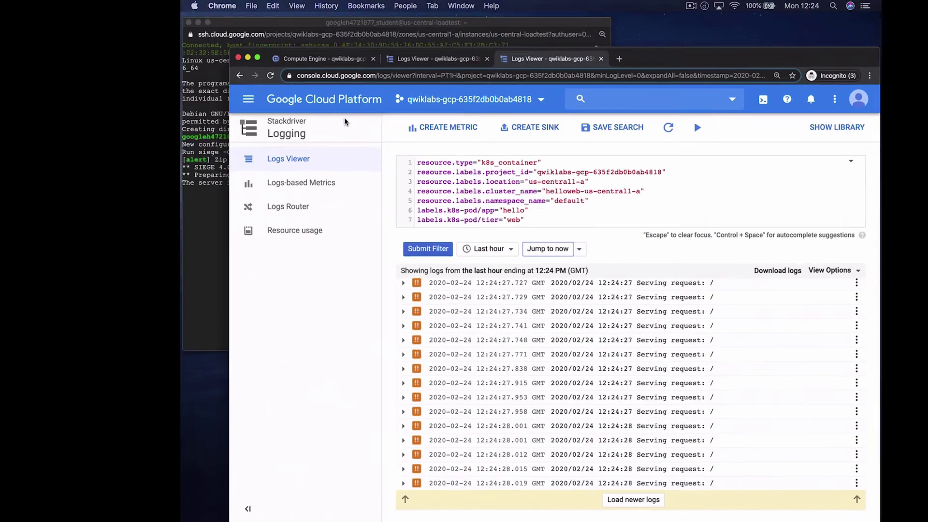
{"action": "left_click", "coordinate": [327, 151]}
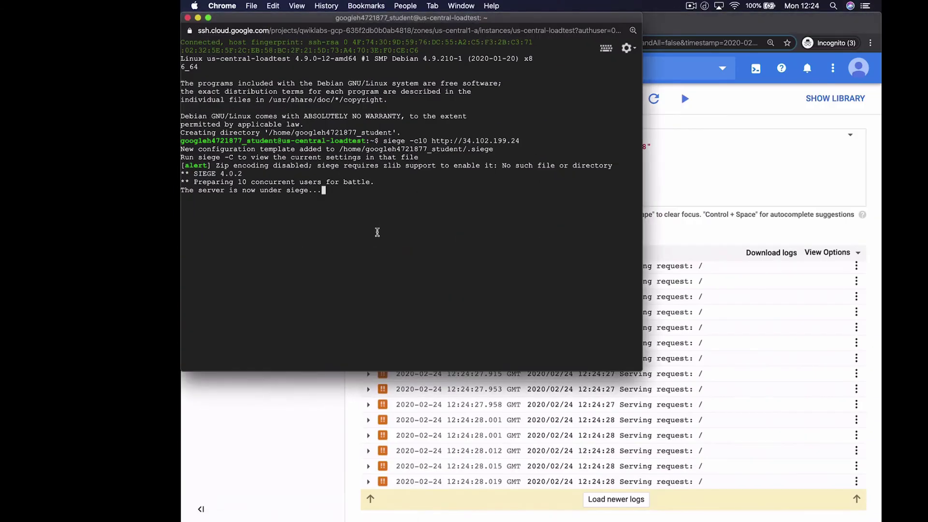
{"action": "key", "text": "ctrl+c"}
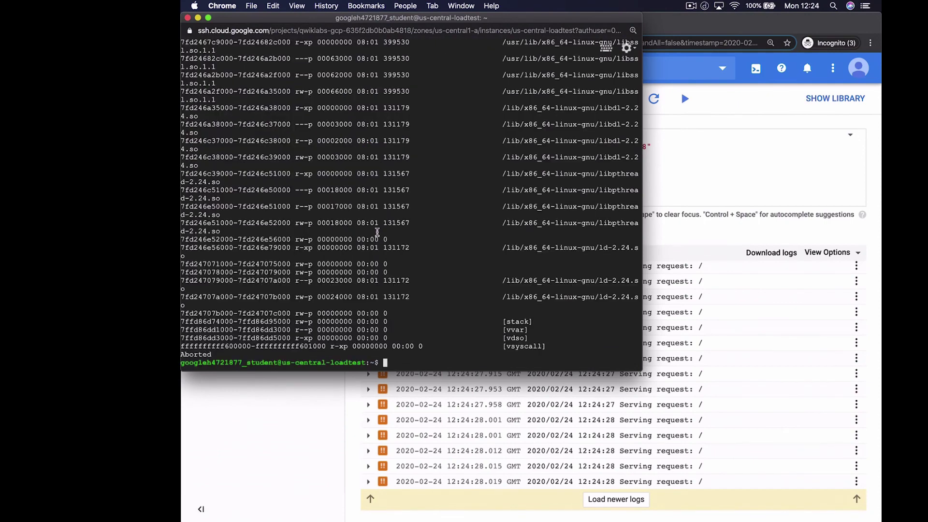
{"action": "key", "text": "Return"}
{"action": "key", "text": "Return"}
{"action": "key", "text": "Return"}
{"action": "key", "text": "Return"}
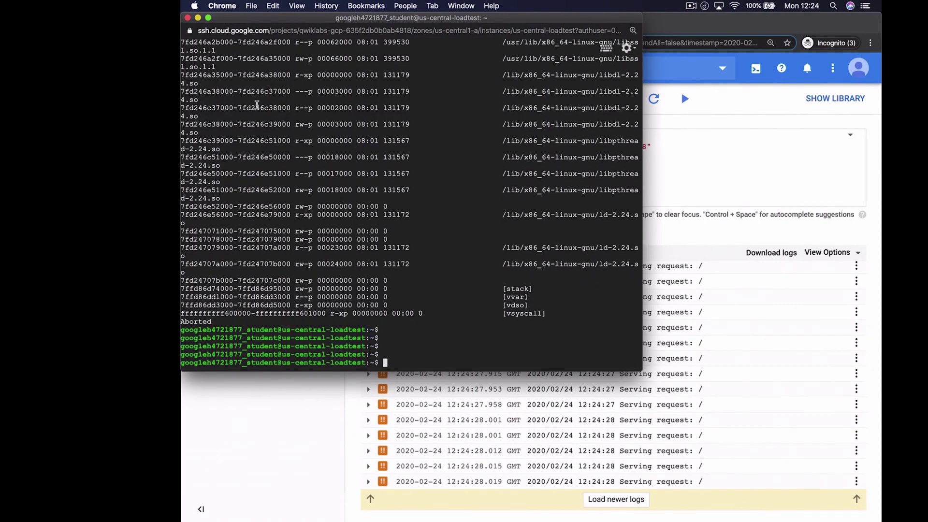
{"action": "left_click", "coordinate": [187, 18]}
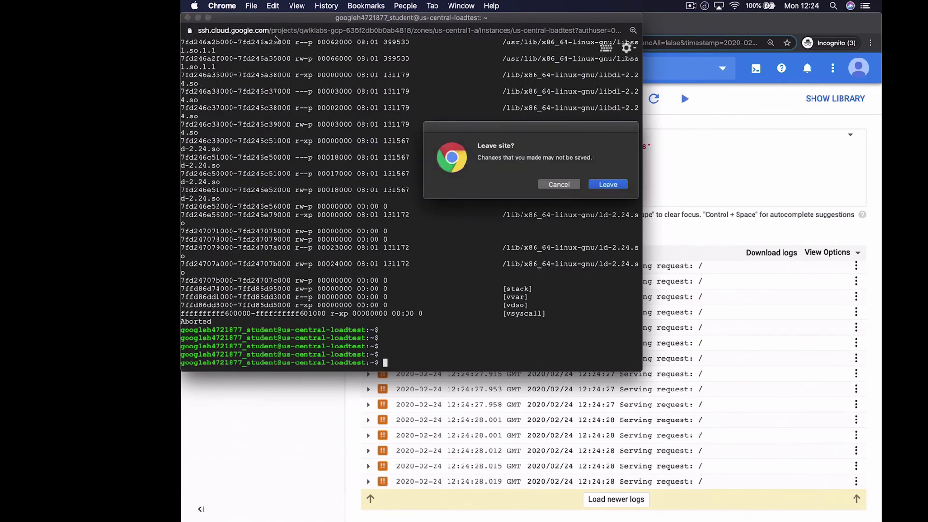
{"action": "left_click", "coordinate": [610, 185]}
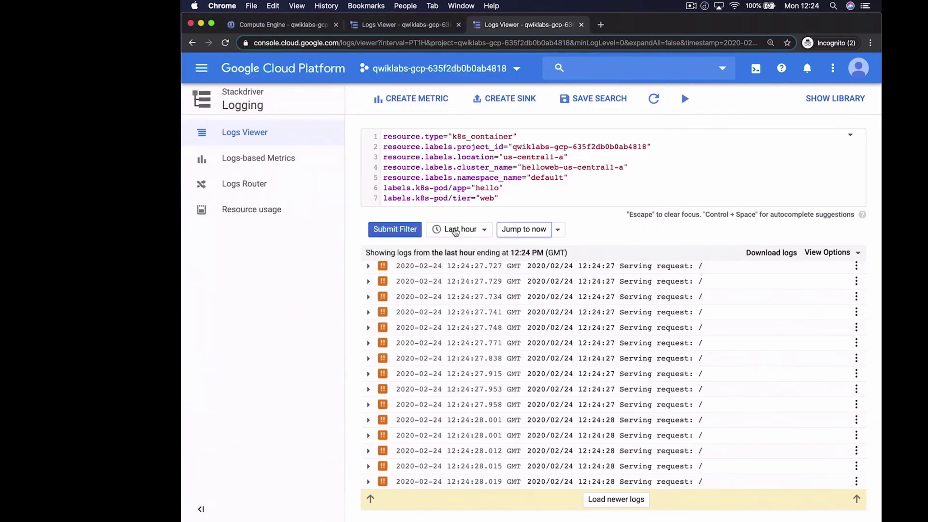
- Refresh the helloweb-us-central1-a logs to the current time repeatedly to check its traffic after stopping the load test
{"action": "left_click", "coordinate": [524, 230]}
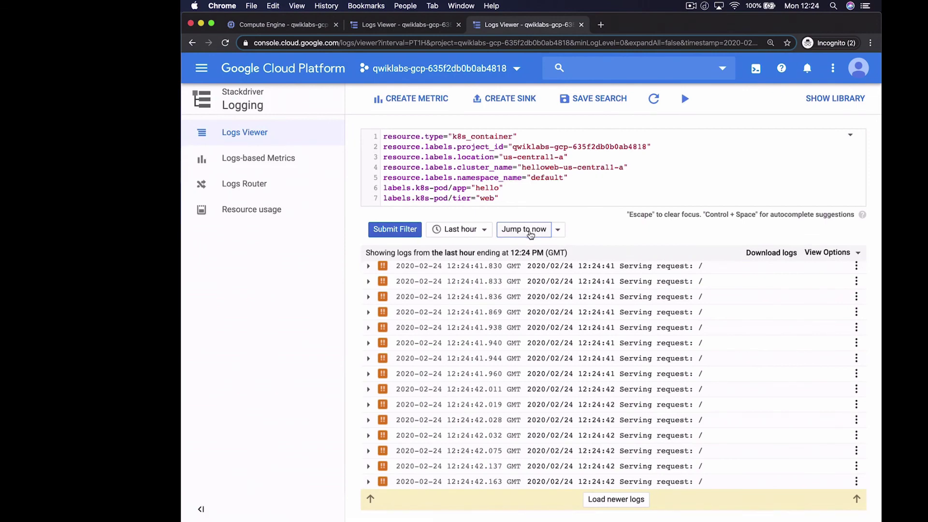
{"action": "left_click", "coordinate": [530, 234]}
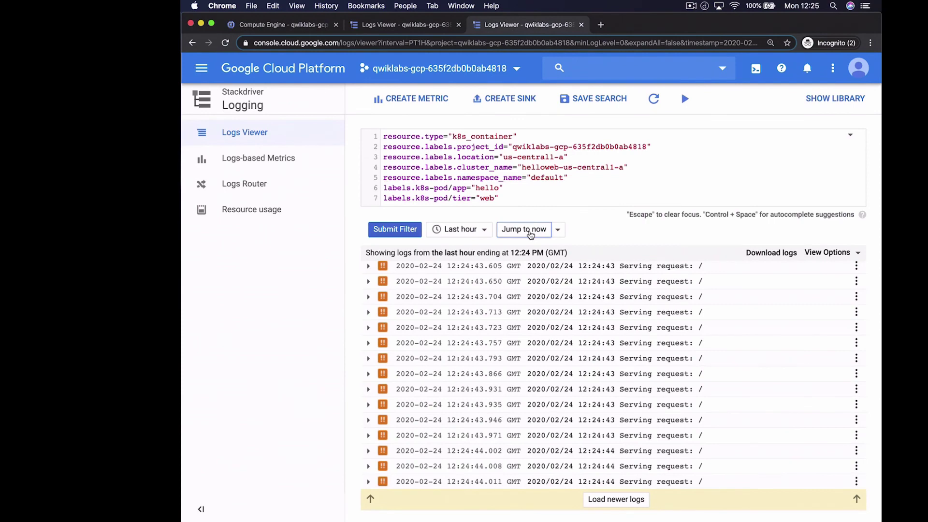
{"action": "left_click", "coordinate": [530, 234]}
{"action": "left_click", "coordinate": [529, 233]}
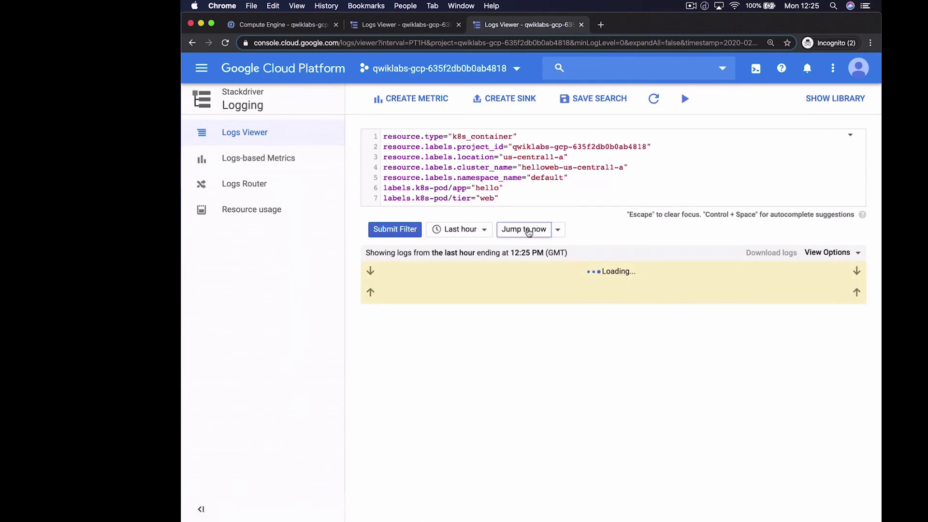
{"action": "left_click", "coordinate": [529, 233]}
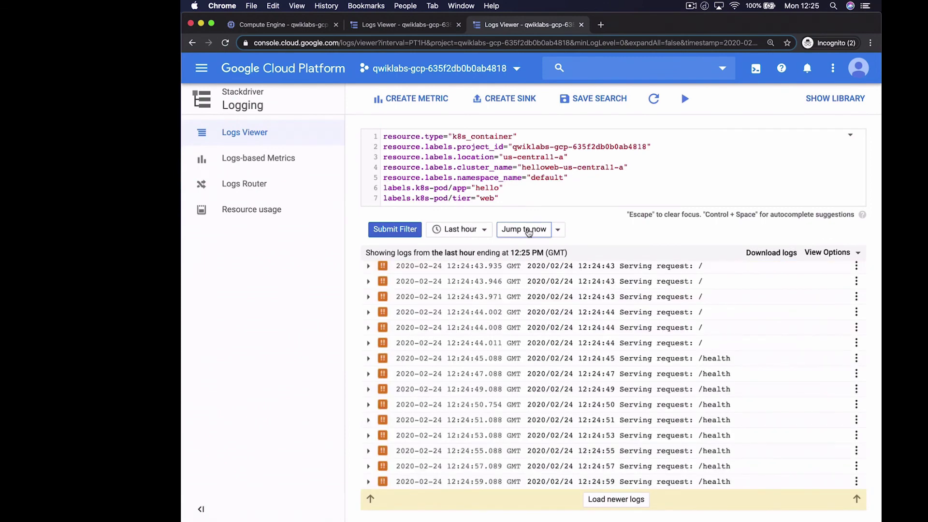
{"action": "left_click", "coordinate": [529, 232]}
{"action": "left_click", "coordinate": [529, 232]}
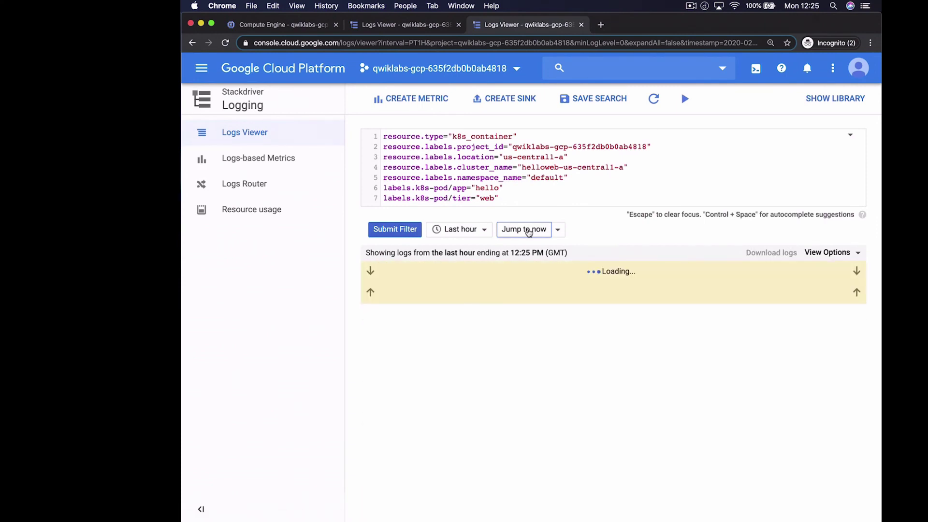